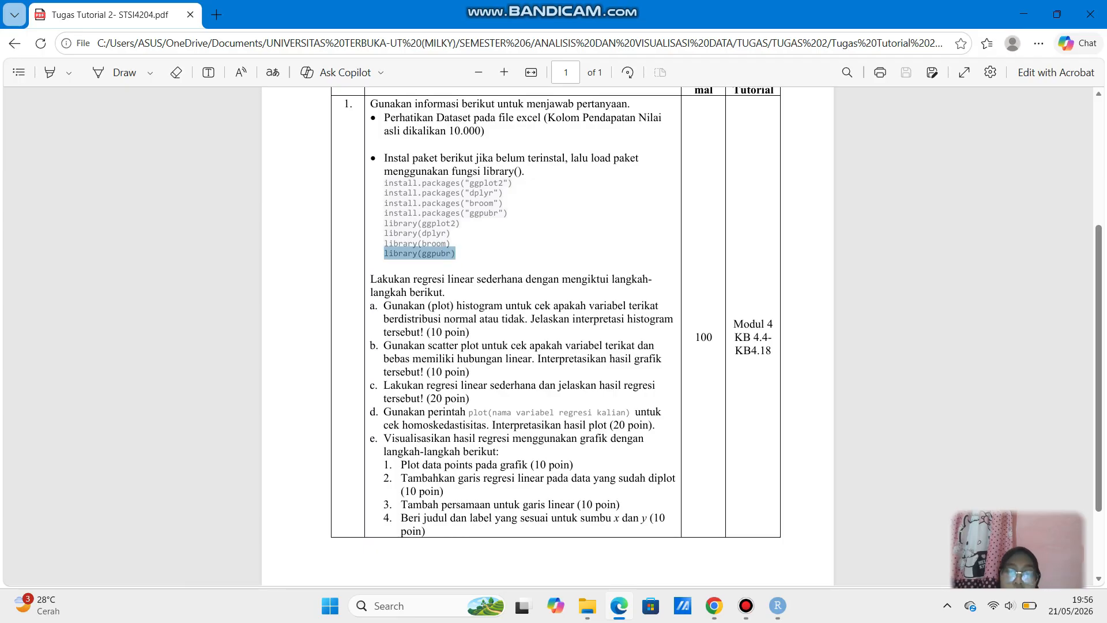
Copy library(ggpubr) from the assignment PDF and run it in the RStudio console.
{"action": "key", "text": "ctrl+c"}
{"action": "key", "text": "alt+Tab"}
{"action": "key", "text": "ctrl+v"}
{"action": "key", "text": "Return"}
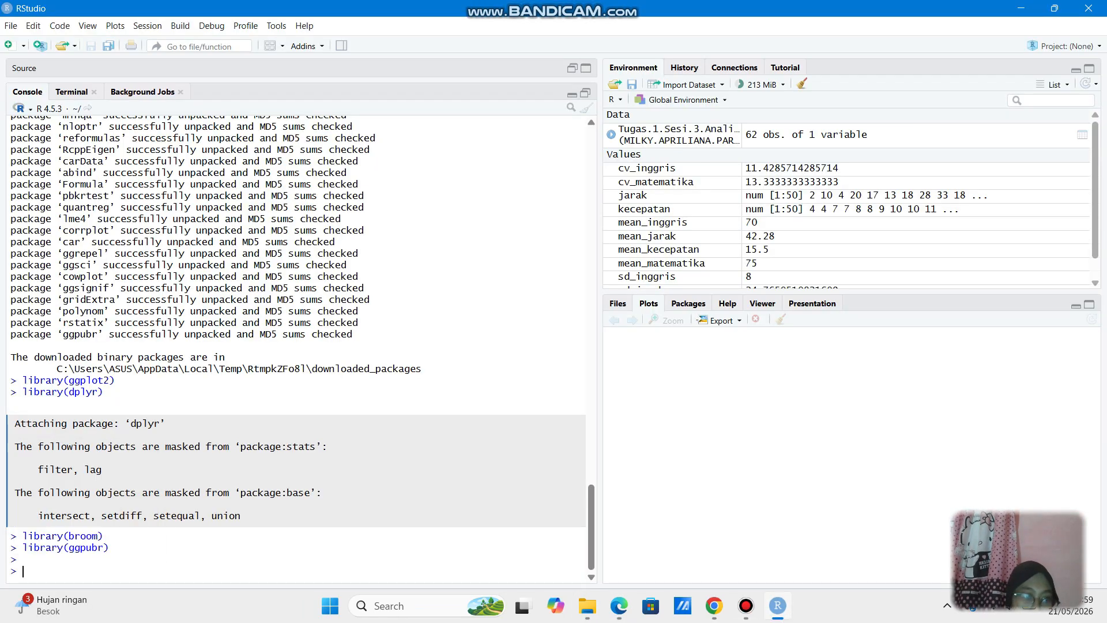
Begin a data<-read.csv() command and insert the TUGAS 2 folder path copied from the properties of the data.pendapatan file.
{"action": "type", "text": "data<-read.csv("}
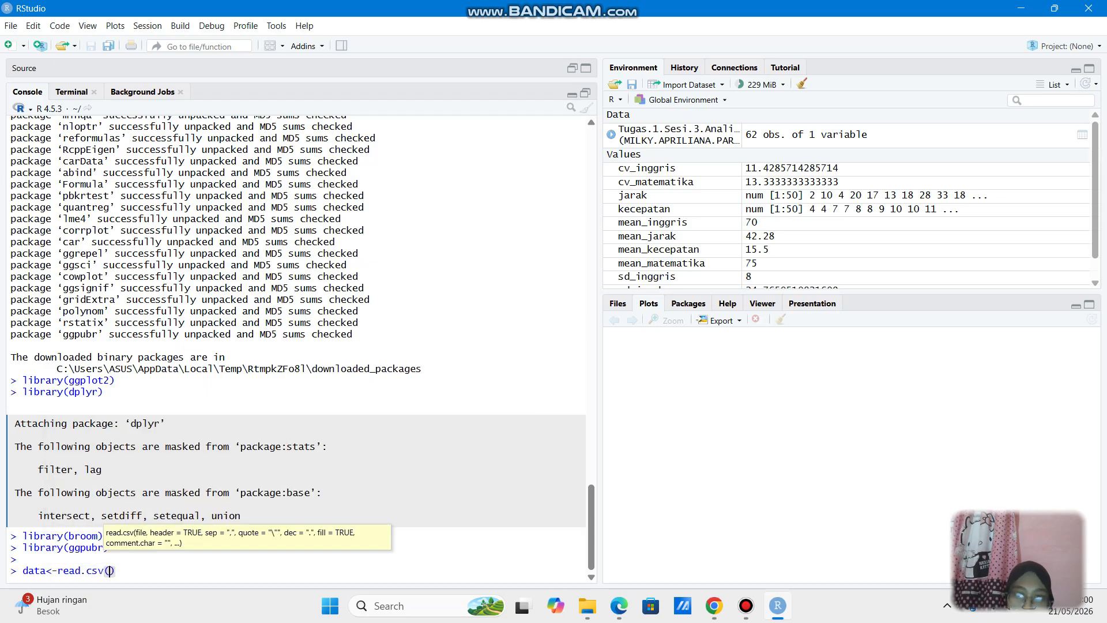
{"action": "left_click", "coordinate": [586, 605]}
{"action": "left_click", "coordinate": [175, 127]}
{"action": "right_click", "coordinate": [230, 126]}
{"action": "left_click", "coordinate": [282, 539]}
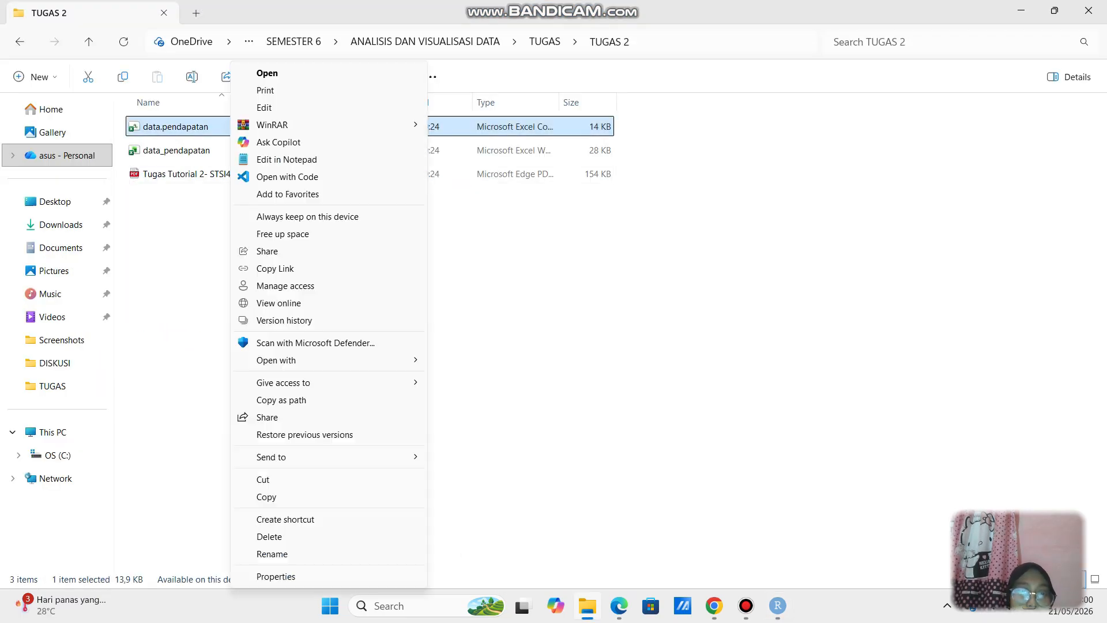
{"action": "left_click", "coordinate": [276, 576]}
{"action": "left_click_drag", "start_coordinate": [309, 272], "coordinate": [508, 272]}
{"action": "left_click", "coordinate": [777, 605]}
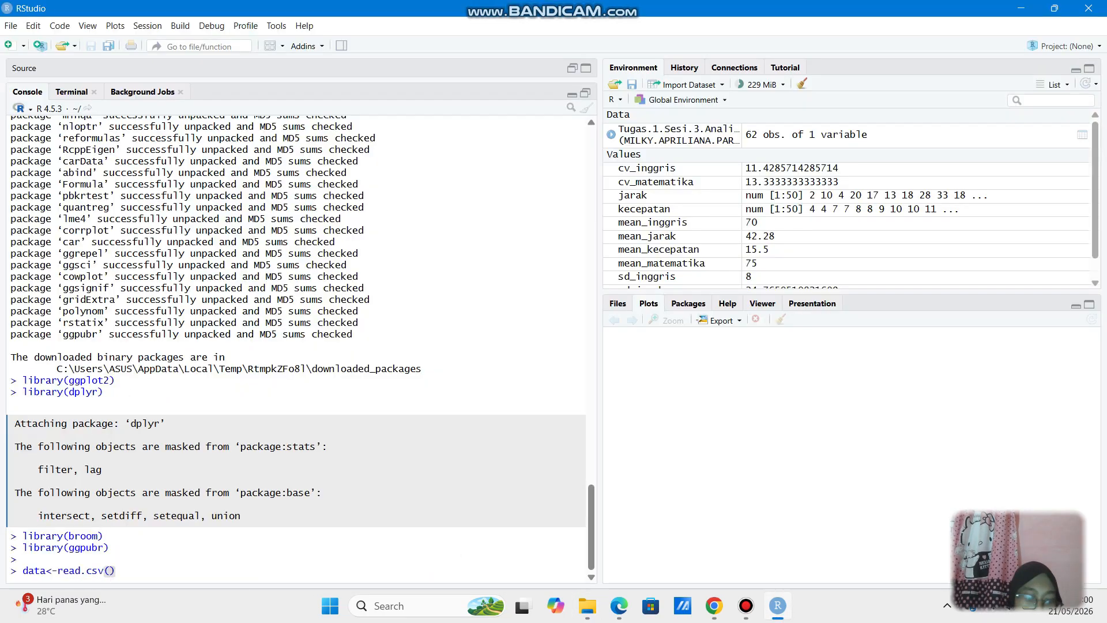
{"action": "key", "text": "ctrl+v"}
Replace the backslashes in the read.csv folder path with forward slashes.
{"action": "left_click", "coordinate": [127, 559]}
{"action": "key", "text": "BackSpace"}
{"action": "type", "text": "/"}
{"action": "left_click", "coordinate": [162, 559]}
{"action": "key", "text": "BackSpace"}
{"action": "type", "text": "/"}
{"action": "left_click", "coordinate": [242, 559]}
{"action": "key", "text": "BackSpace"}
{"action": "type", "text": "/"}
{"action": "left_click", "coordinate": [300, 559]}
{"action": "key", "text": "BackSpace"}
{"action": "type", "text": "/"}
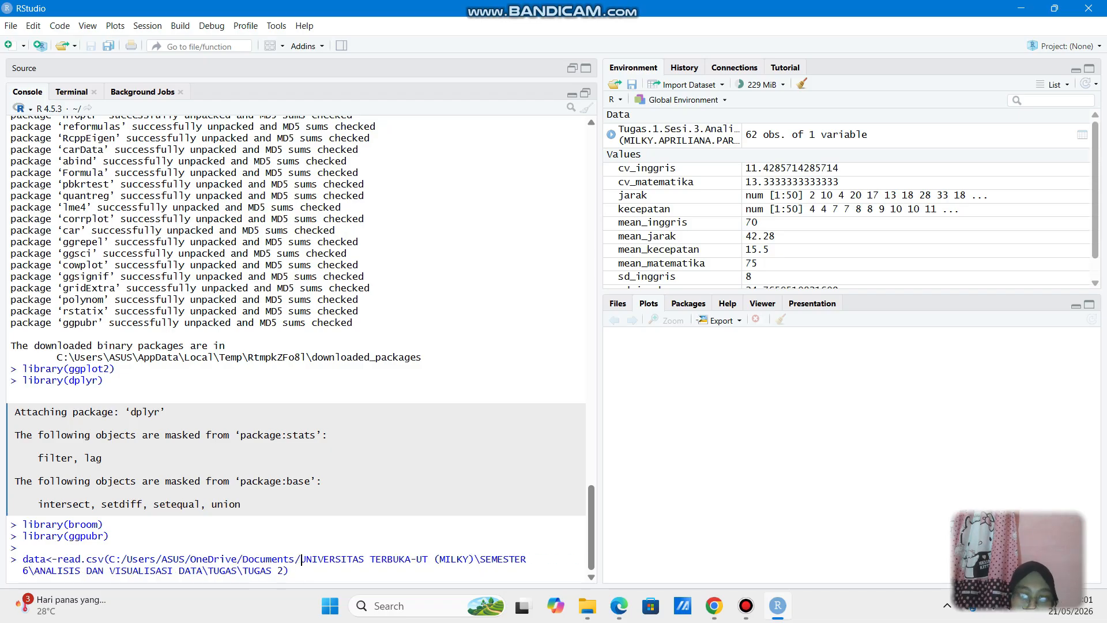
{"action": "left_click", "coordinate": [479, 559]}
{"action": "key", "text": "BackSpace"}
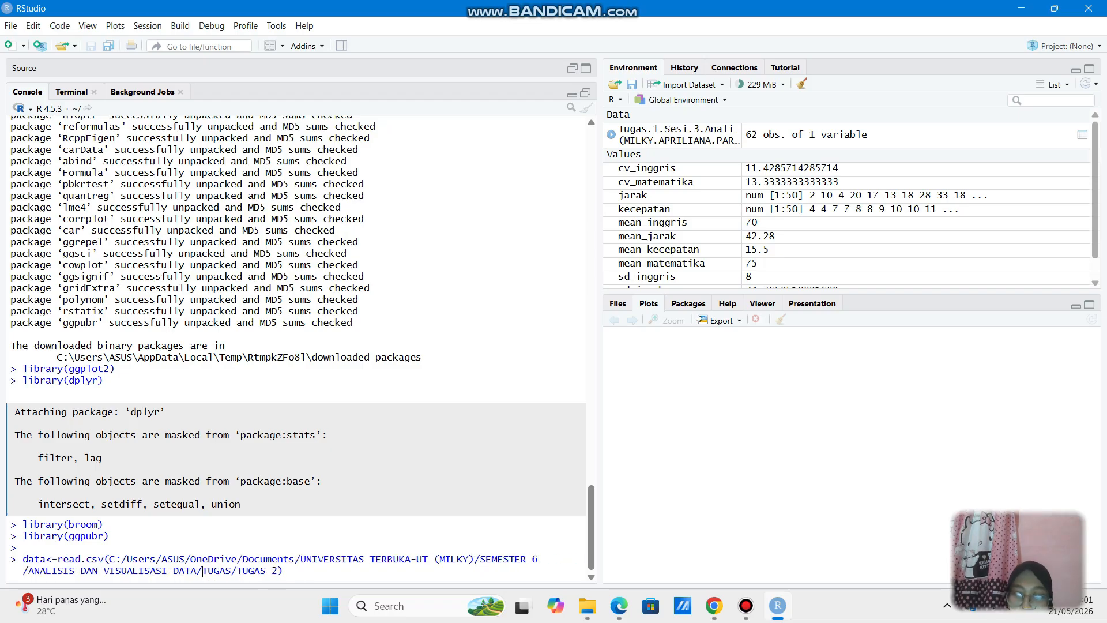
Copy the file name data.pendapatan from the TUGAS 2 folder and append it to the read.csv path.
{"action": "left_click", "coordinate": [588, 605]}
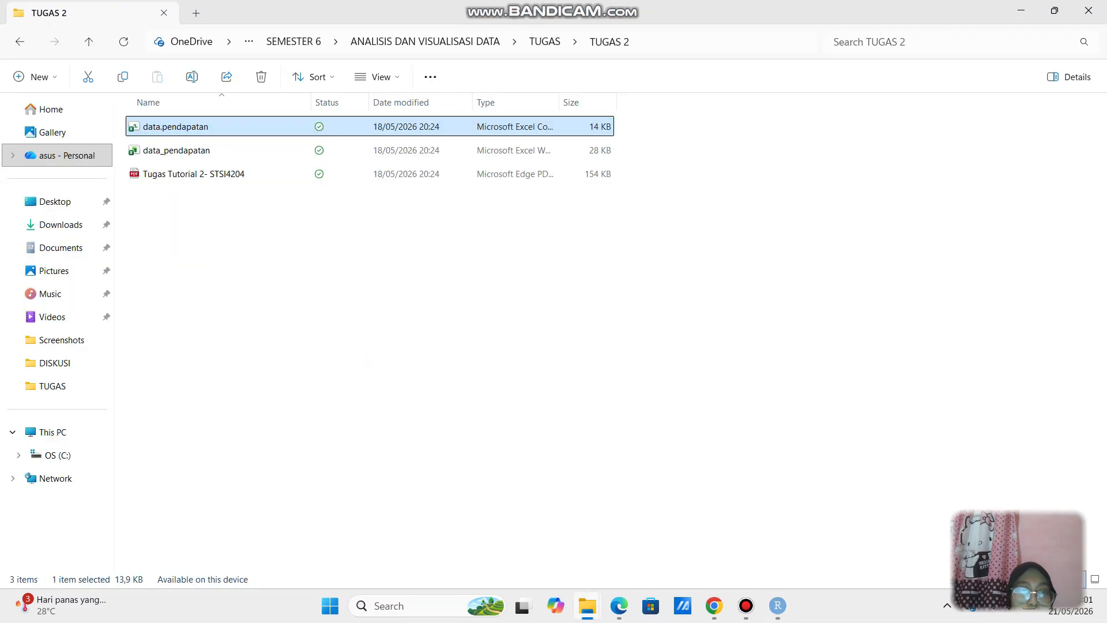
{"action": "key", "text": "F2"}
{"action": "key", "text": "ctrl+c"}
{"action": "key", "text": "alt+Tab"}
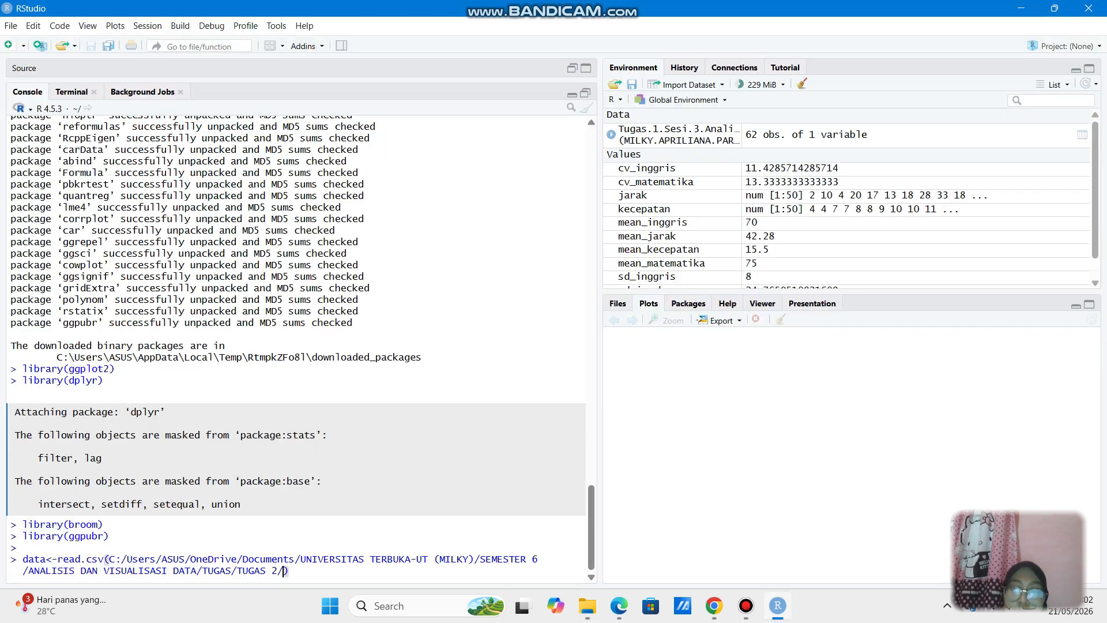
{"action": "key", "text": "ctrl+v"}
Enclose the file path in quotes, add header = true, and try to run the read.csv command.
{"action": "left_click", "coordinate": [107, 559]}
{"action": "type", "text": "\""}
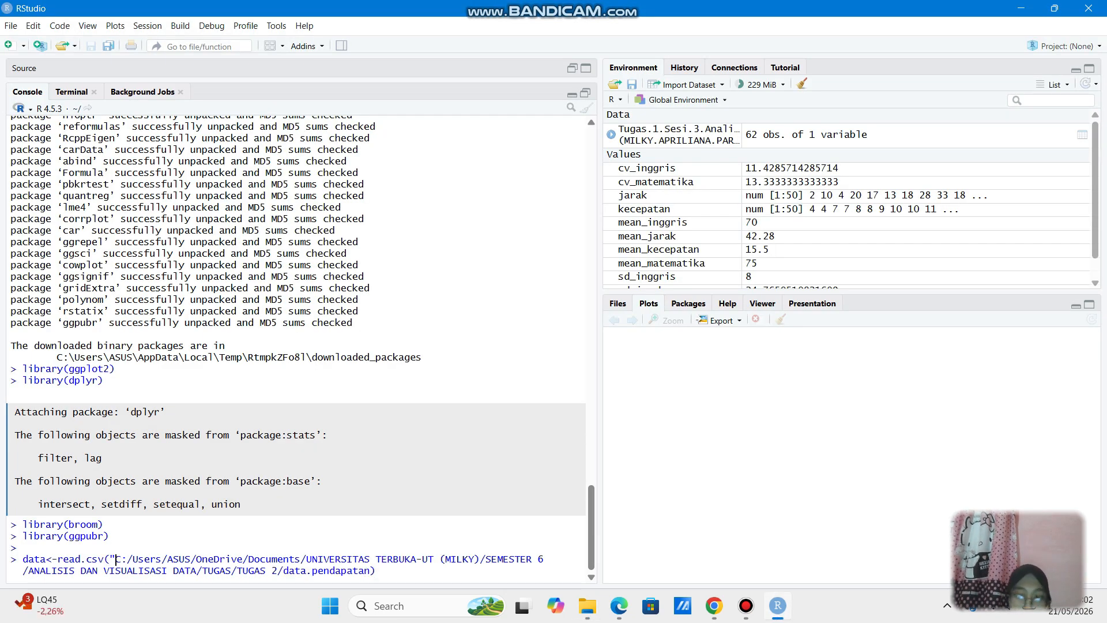
{"action": "left_click", "coordinate": [370, 570]}
{"action": "type", "text": "\", header = "}
{"action": "type", "text": "true"}
{"action": "key", "text": "Return"}
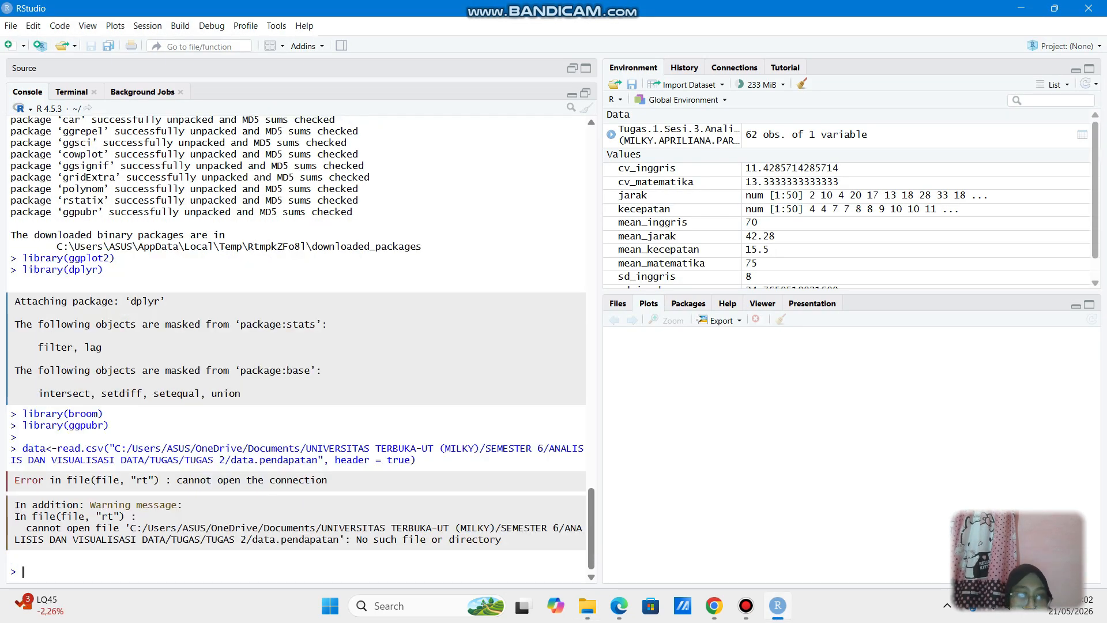
Try to rerun a copy of the read.csv command, including its copied prompt character, with header = TRUE.
{"action": "left_click_drag", "start_coordinate": [11, 449], "coordinate": [416, 460]}
{"action": "key", "text": "ctrl+c"}
{"action": "key", "text": "ctrl+v"}
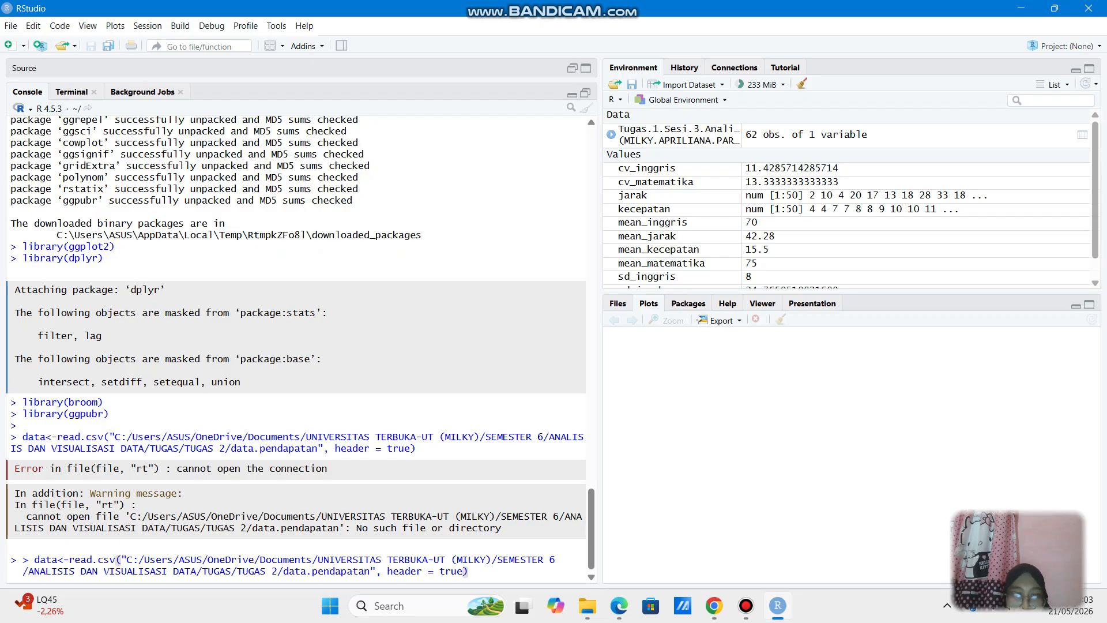
{"action": "key", "text": "BackSpace"}
{"action": "key", "text": "BackSpace"}
{"action": "key", "text": "BackSpace"}
{"action": "key", "text": "BackSpace"}
{"action": "key", "text": "BackSpace"}
{"action": "type", "text": "TRUE)"}
{"action": "key", "text": "Return"}
Recall the original read.csv command from the console history and try to run it with header = TRUE.
{"action": "key", "text": "Up"}
{"action": "key", "text": "Up"}
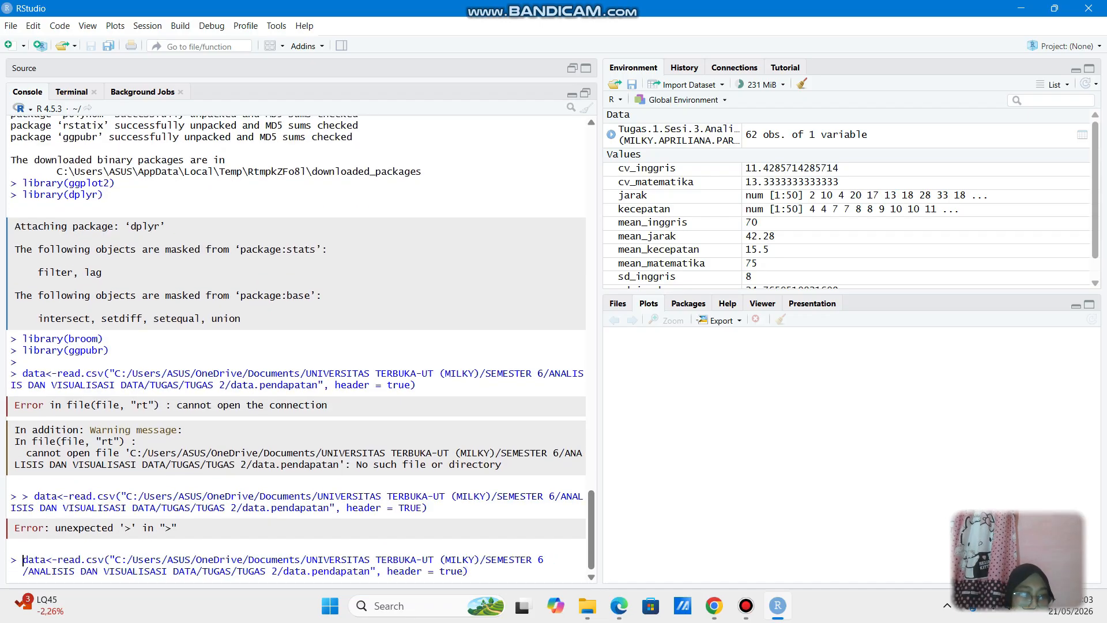
{"action": "key", "text": "BackSpace"}
{"action": "key", "text": "BackSpace"}
{"action": "key", "text": "BackSpace"}
{"action": "key", "text": "BackSpace"}
{"action": "key", "text": "BackSpace"}
{"action": "type", "text": "TRUE)"}
{"action": "key", "text": "Return"}
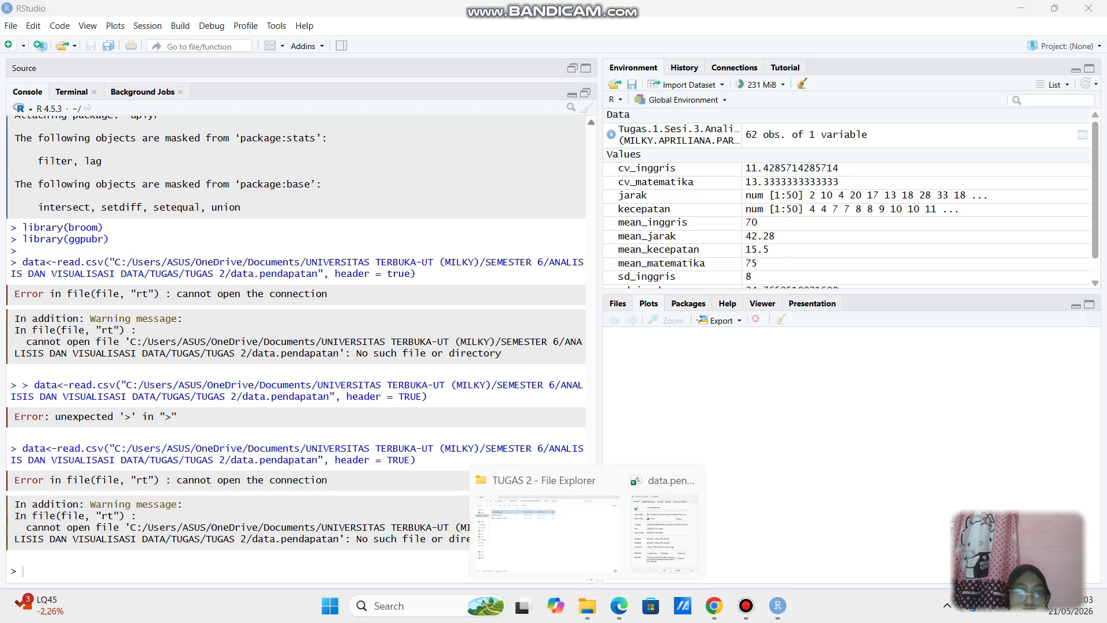
Rename the data.pendapatan file in the TUGAS 2 folder as data.pendapatan.csv.
{"action": "left_click", "coordinate": [587, 605]}
{"action": "right_click", "coordinate": [198, 126]}
{"action": "left_click", "coordinate": [254, 496]}
{"action": "left_click", "coordinate": [231, 554]}
{"action": "type", "text": ".csv"}
{"action": "key", "text": "Return"}
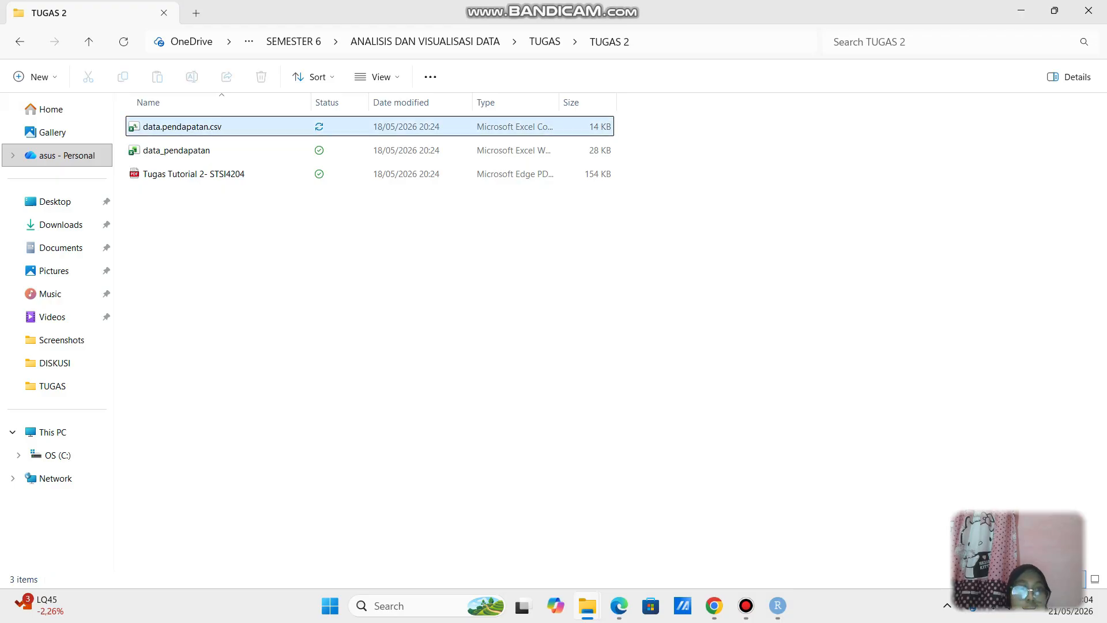
Try to read data.pendapatan.csv from the TUGAS 2 folder into data with header = TRUE.
{"action": "key", "text": "F2"}
{"action": "key", "text": "ctrl+c"}
{"action": "key", "text": "alt+Tab"}
{"action": "key", "text": "ctrl+v"}
{"action": "left_click_drag", "start_coordinate": [23, 448], "coordinate": [219, 460]}
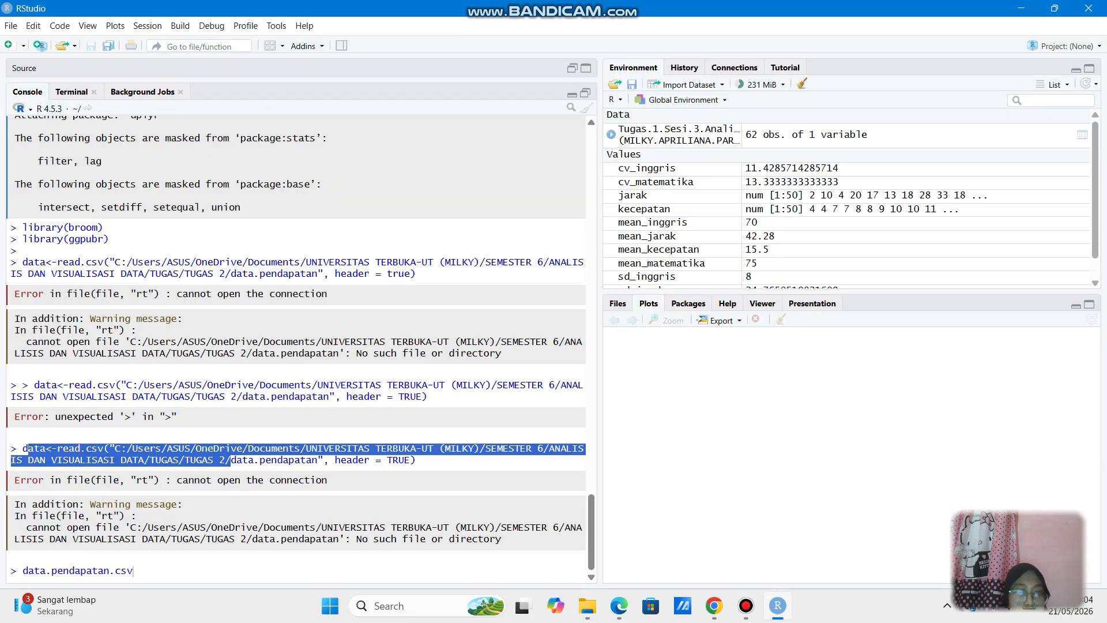
{"action": "key", "text": "ctrl+c"}
{"action": "key", "text": "Home"}
{"action": "key", "text": "ctrl+v"}
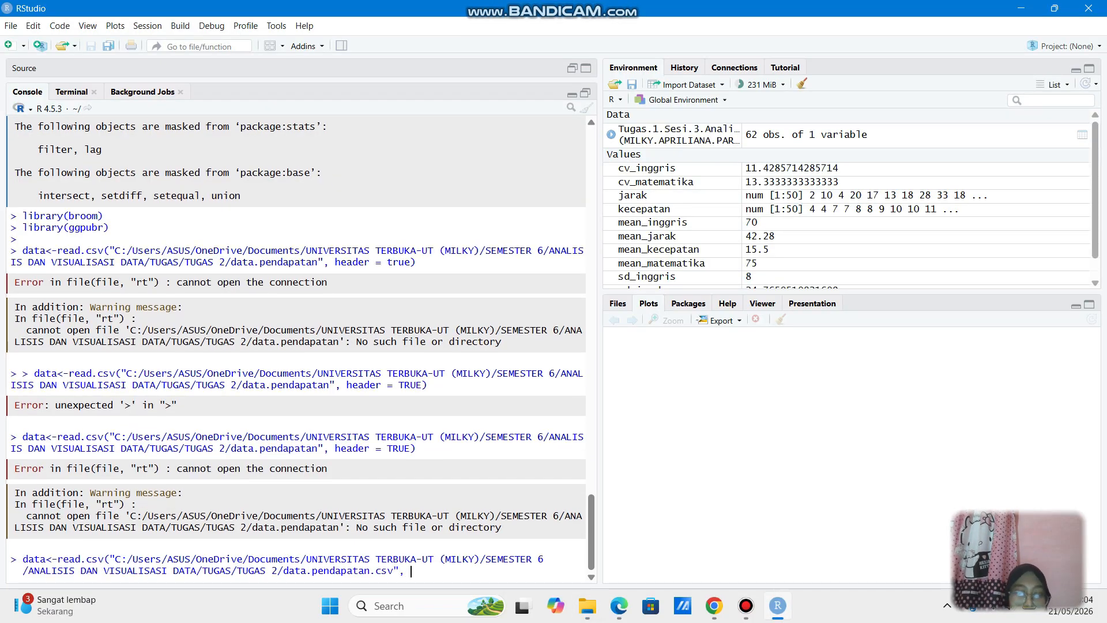
{"action": "type", "text": ", header = TRUE)"}
{"action": "key", "text": "Return"}
Try the read.csv command again with the file name changed to data.pendapatan.csv_.
{"action": "left_click_drag", "start_coordinate": [23, 448], "coordinate": [438, 459]}
{"action": "key", "text": "ctrl+c"}
{"action": "key", "text": "ctrl+v"}
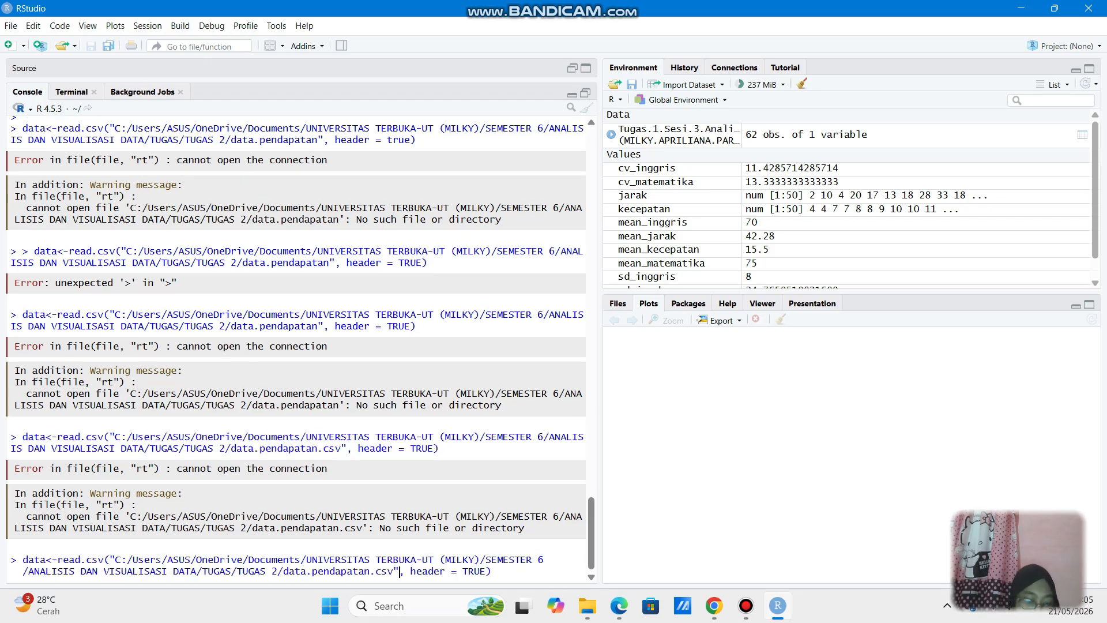
{"action": "key", "text": "Left"}
{"action": "type", "text": "_"}
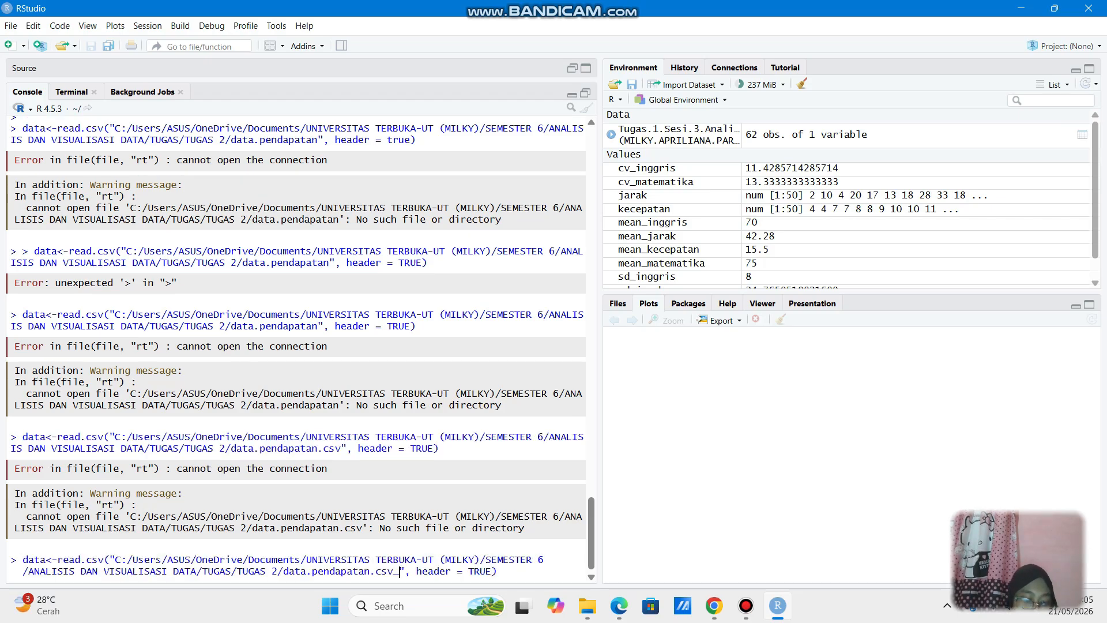
{"action": "key", "text": "Return"}
Check the regression tasks in the assignment PDF, and enter the comment #Bagian A in the RStudio console.
{"action": "key", "text": "alt+Tab"}
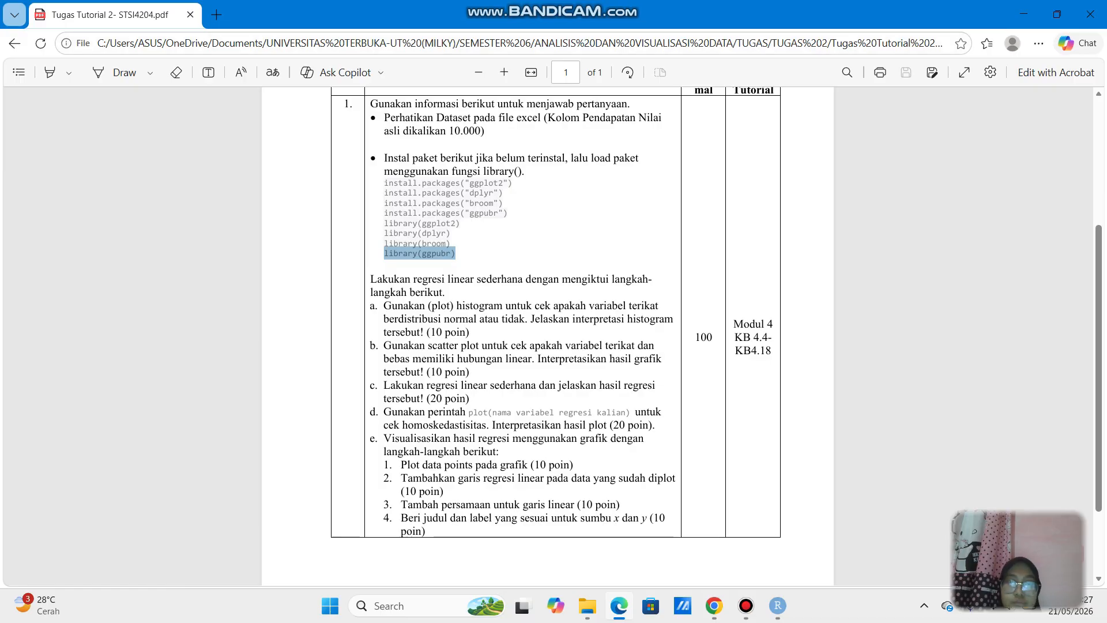
{"action": "left_click", "coordinate": [519, 248]}
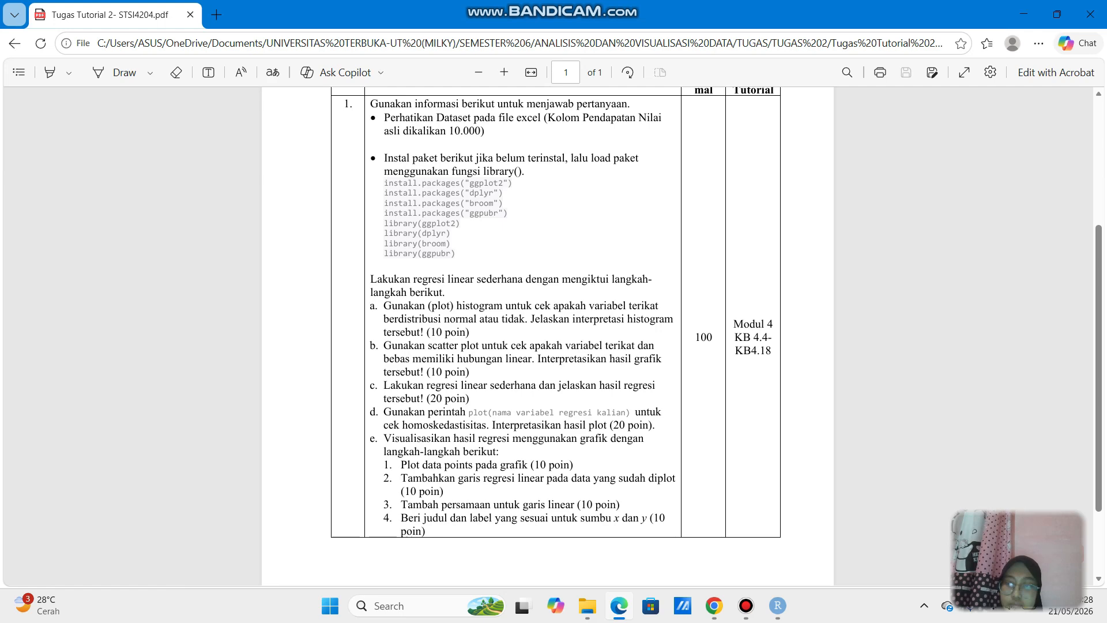
{"action": "left_click", "coordinate": [778, 606]}
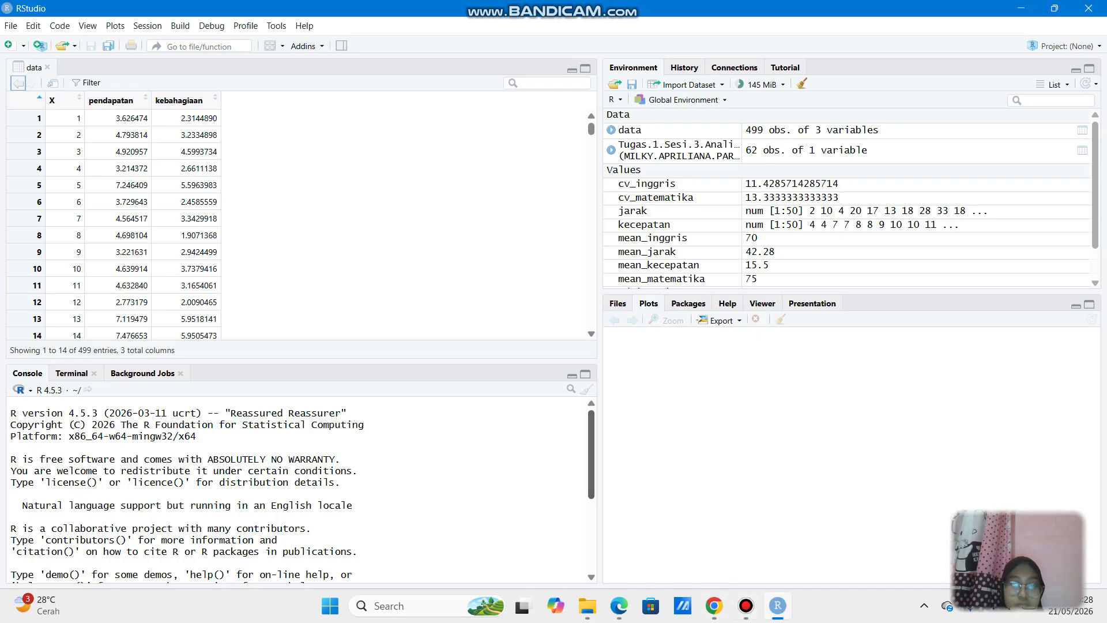
{"action": "scroll", "coordinate": [591, 455], "scroll_direction": "down", "scroll_amount": 5}
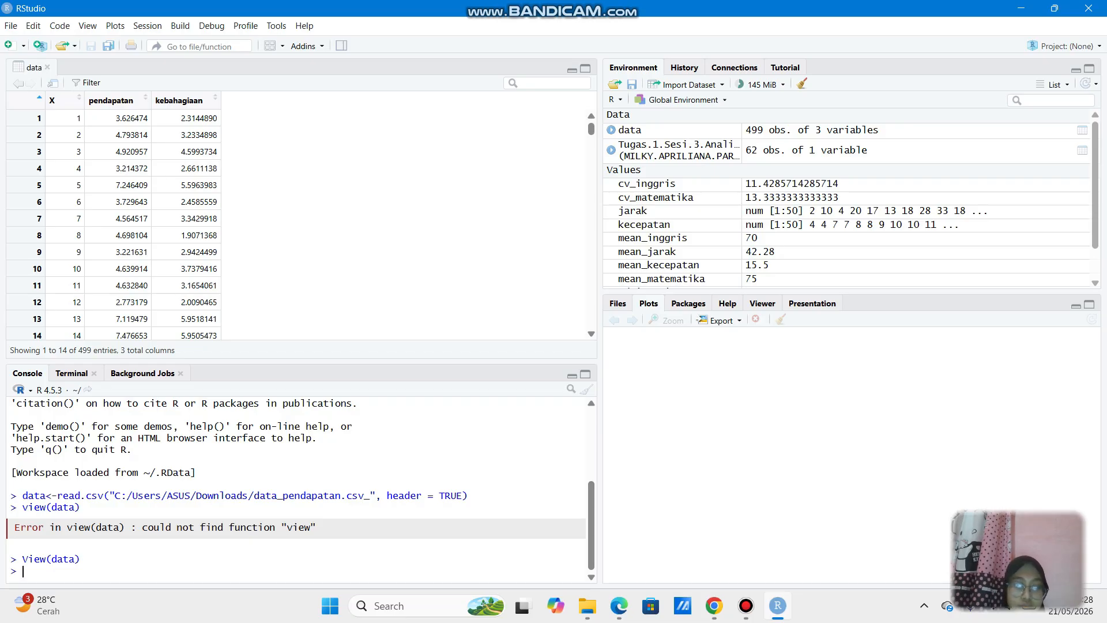
{"action": "type", "text": "#Bagian A"}
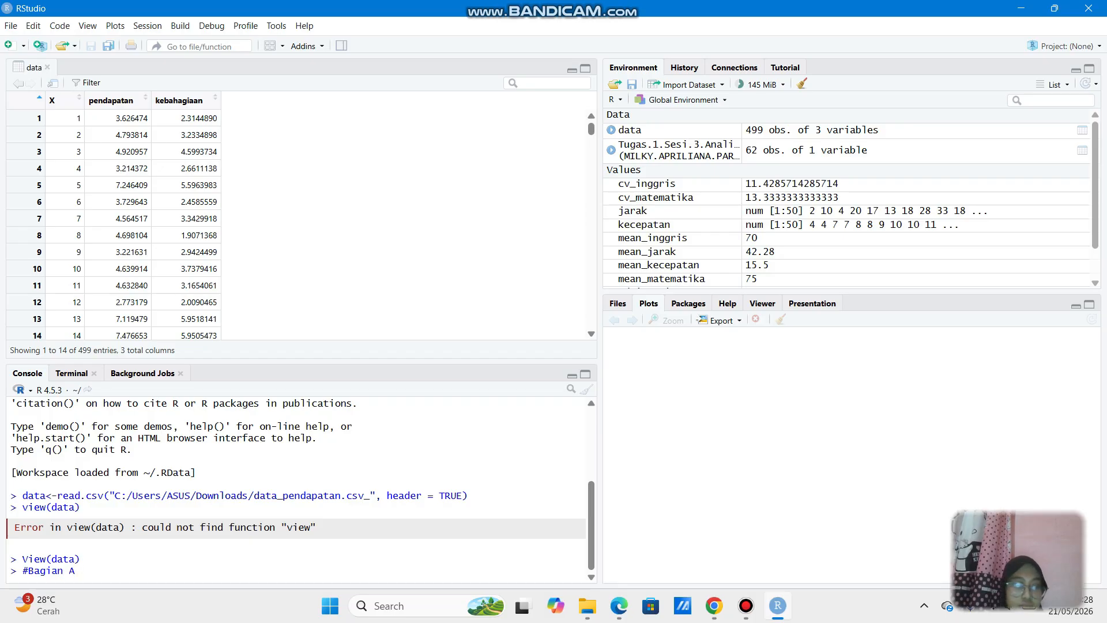
{"action": "key", "text": "Return"}
Plot a histogram of the kebahagiaan column with hist(data$kebahagiaan,).
{"action": "type", "text": "hist"}
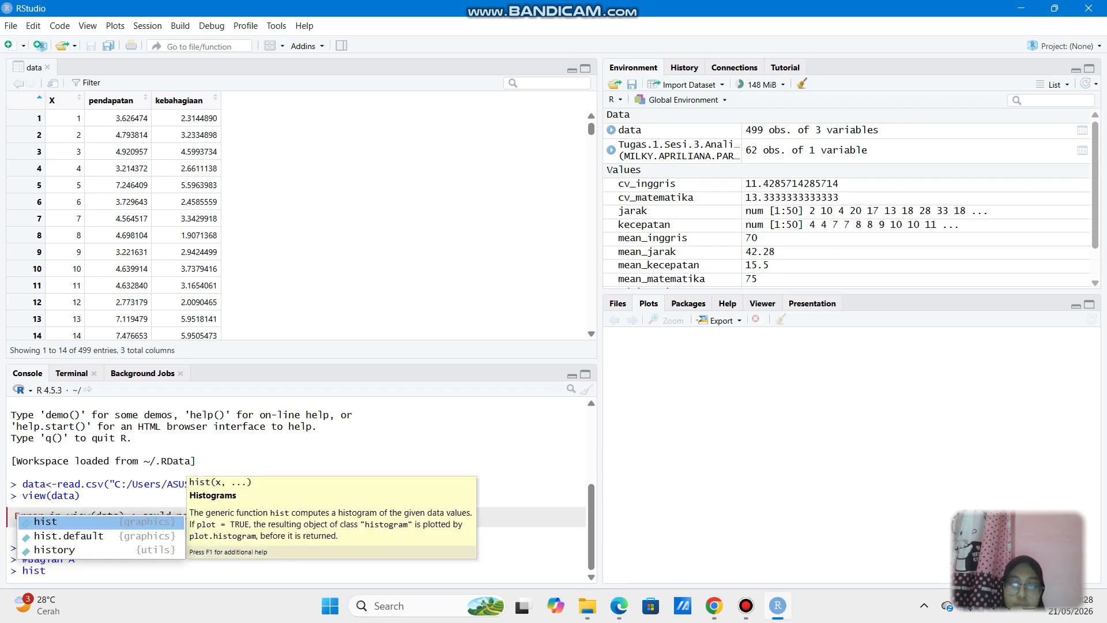
{"action": "type", "text": "("}
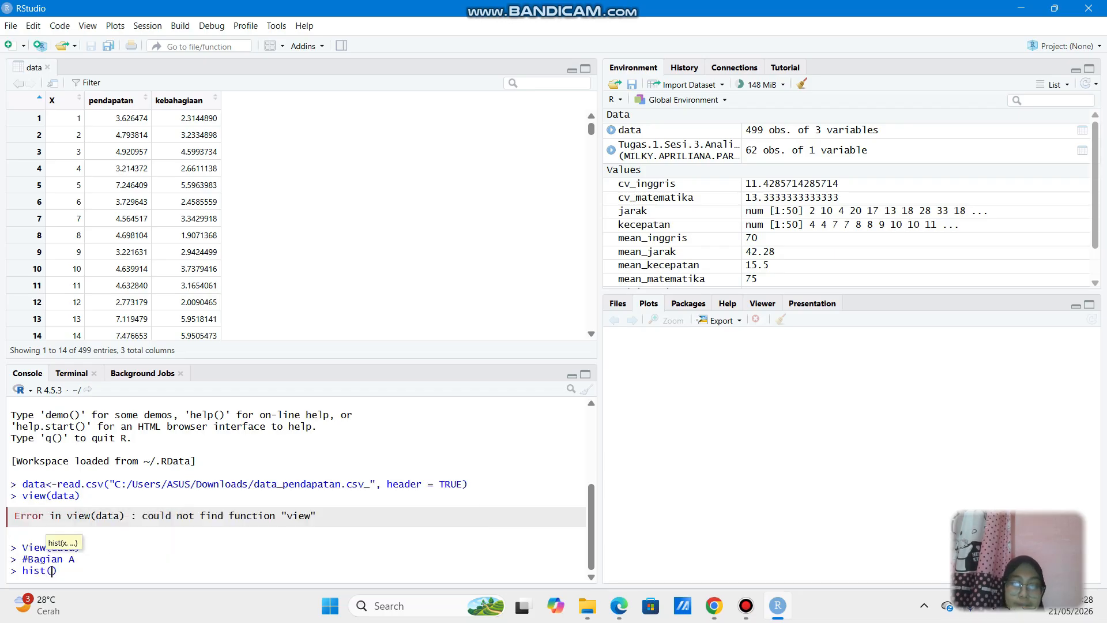
{"action": "type", "text": "data"}
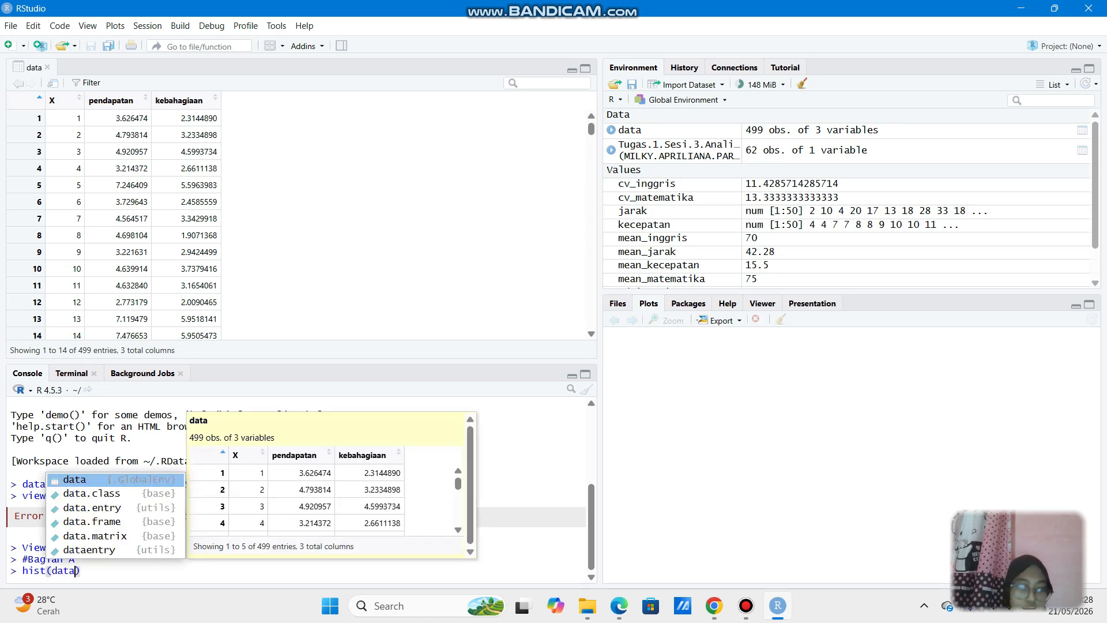
{"action": "type", "text": "$"}
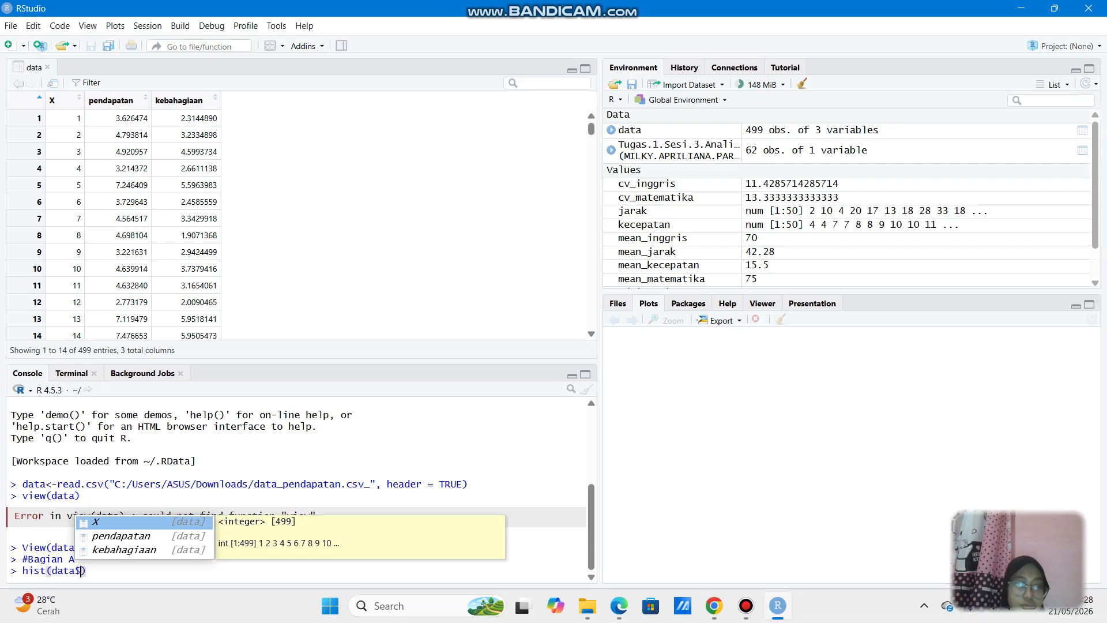
{"action": "key", "text": "Down"}
{"action": "key", "text": "Down"}
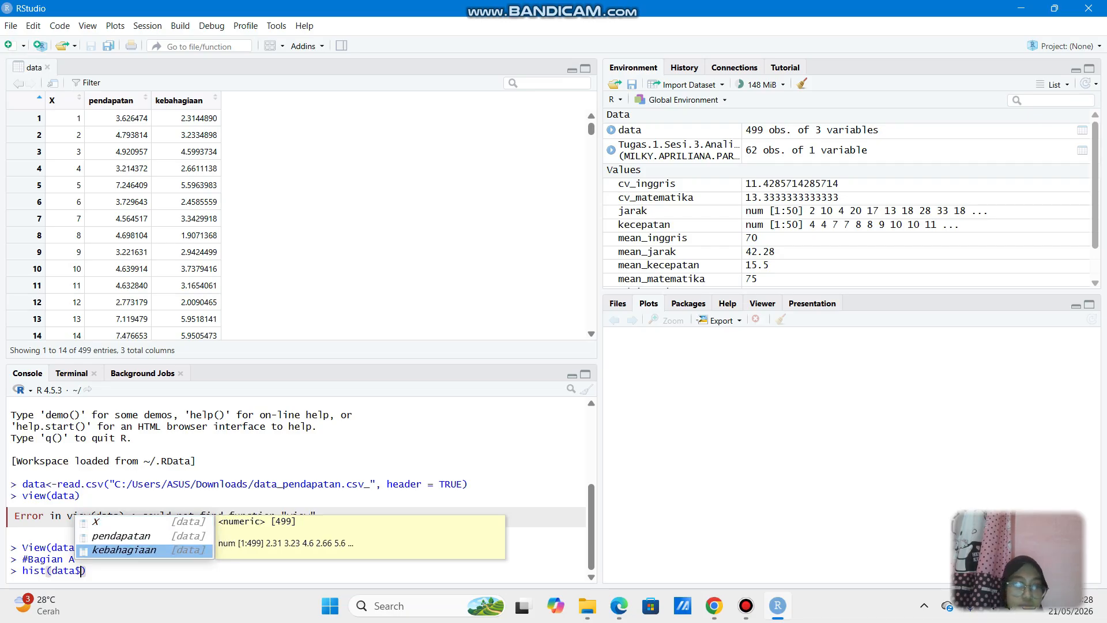
{"action": "key", "text": "Return"}
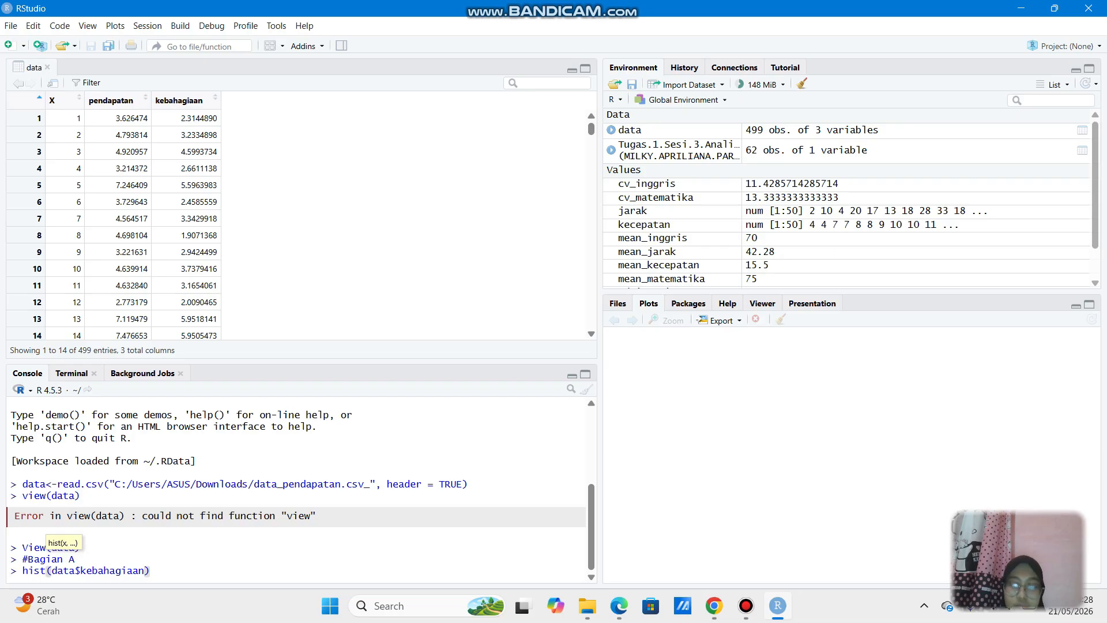
{"action": "type", "text": ","}
{"action": "key", "text": "Return"}
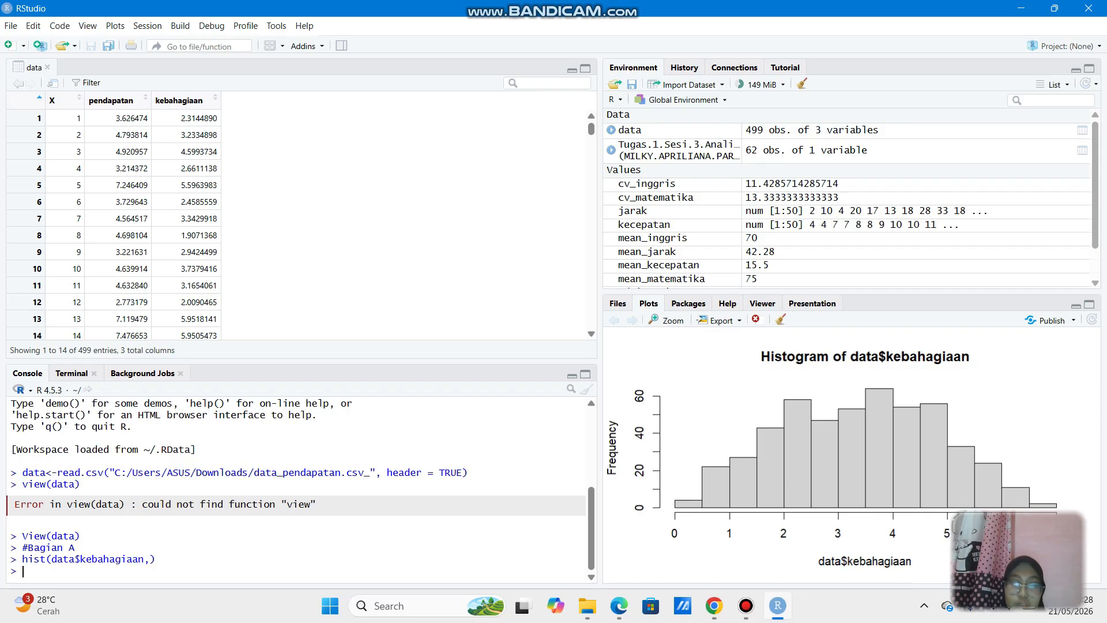
Try to set the histogram title by running main="Histogram Kebahagiaan", as a separate console line.
{"action": "type", "text": "main"}
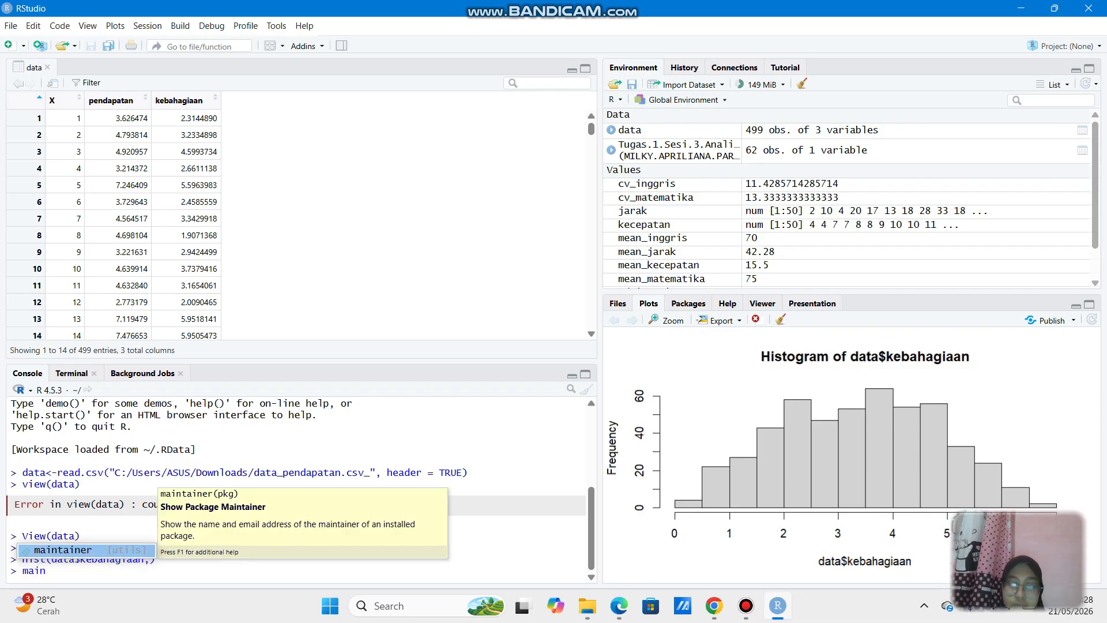
{"action": "type", "text": "="}
{"action": "type", "text": "\"Hu"}
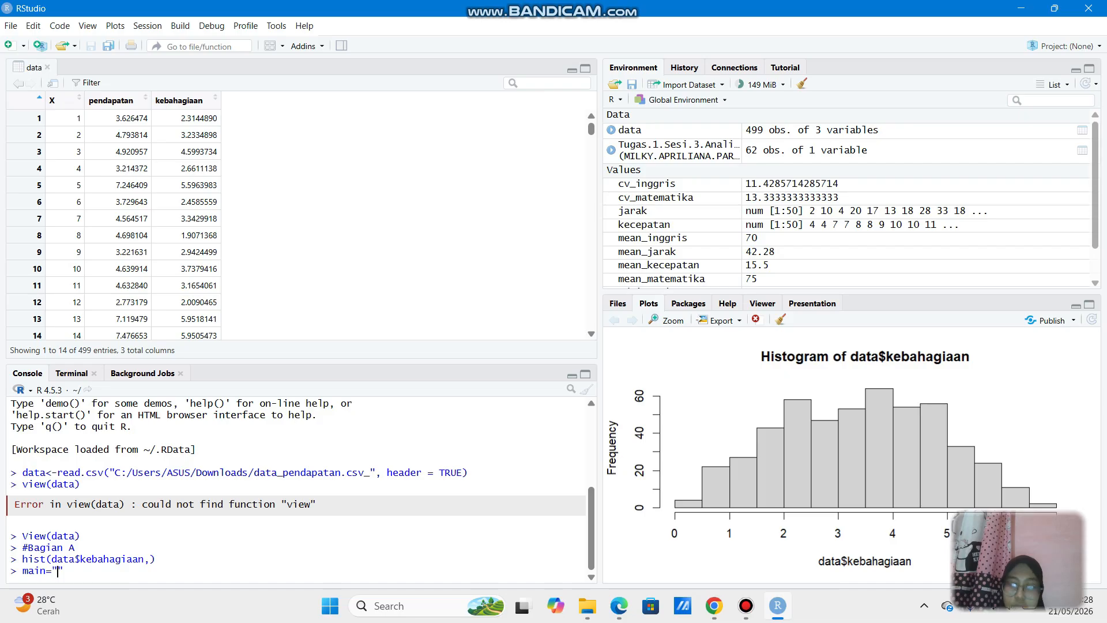
{"action": "key", "text": "BackSpace"}
{"action": "type", "text": "isto"}
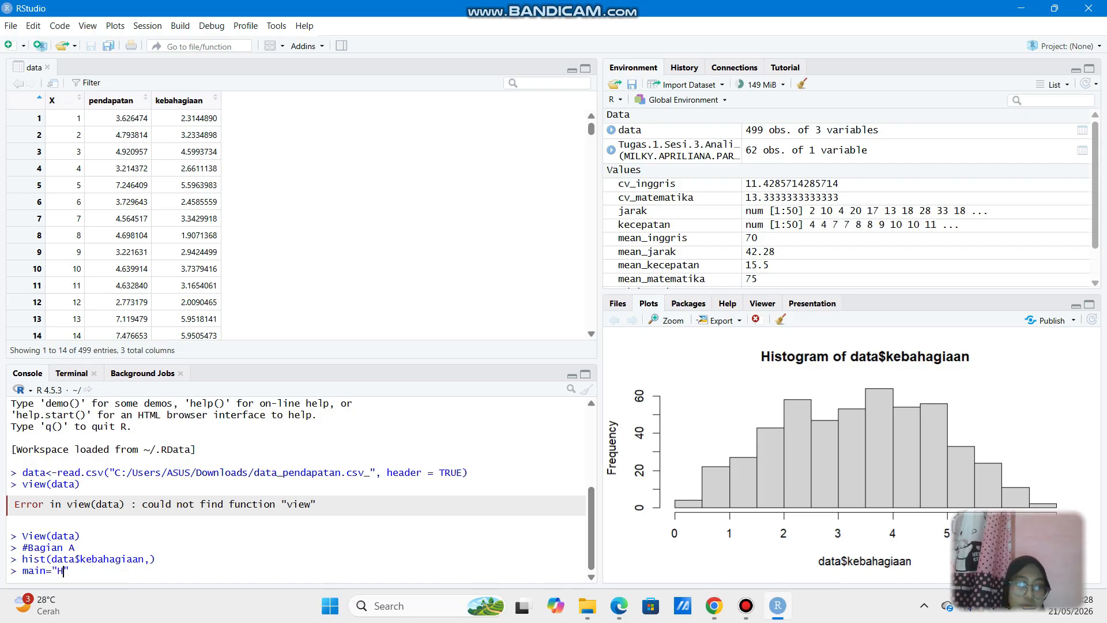
{"action": "type", "text": "gram"}
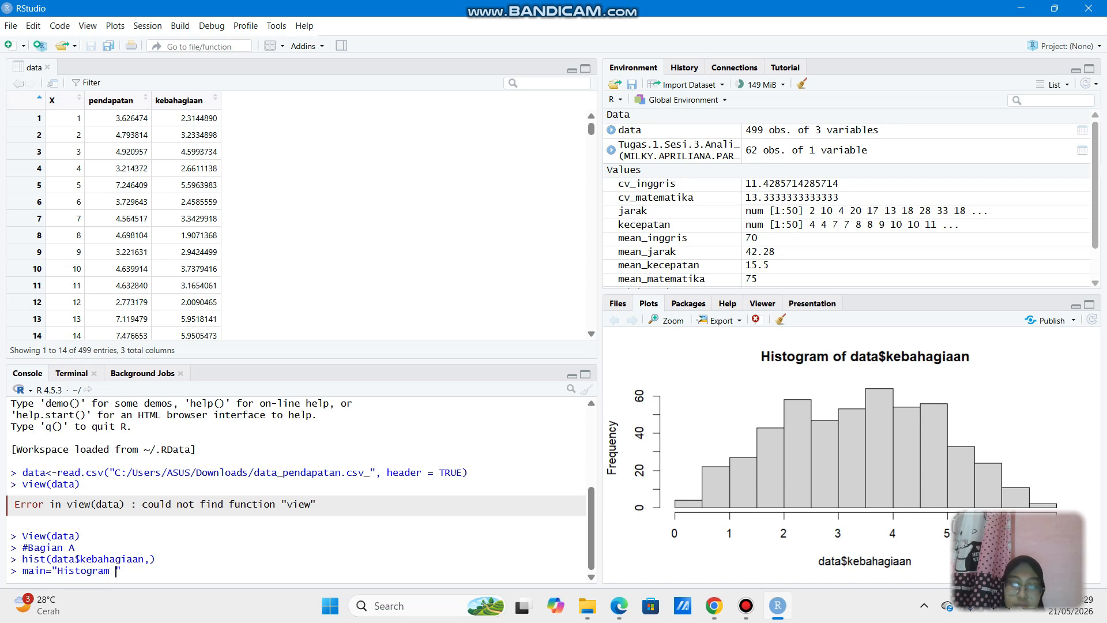
{"action": "type", "text": " Keb"}
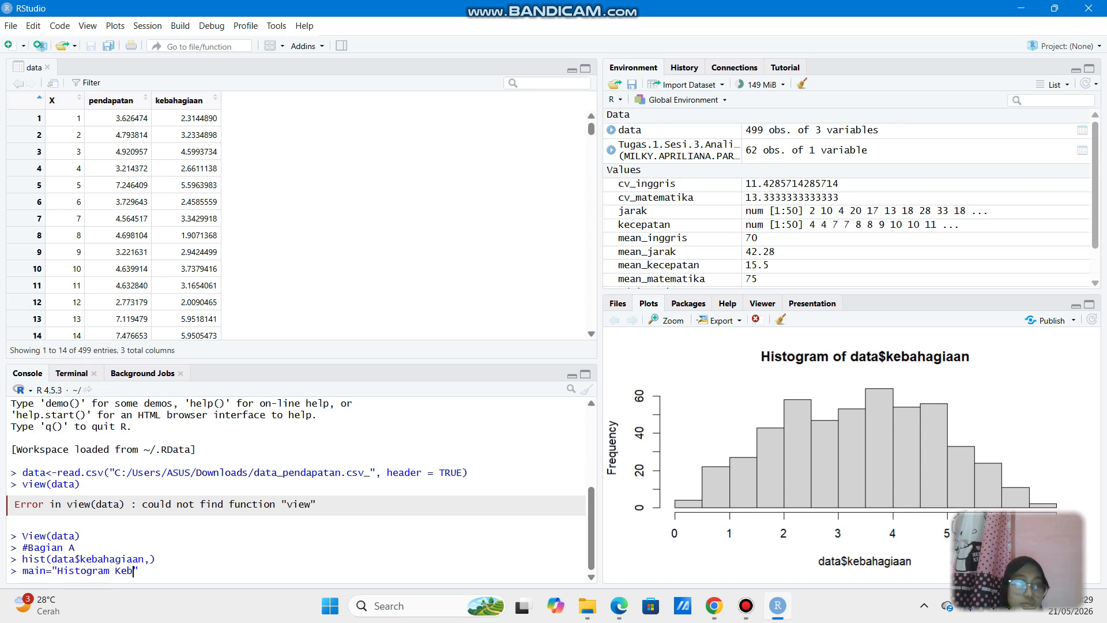
{"action": "type", "text": "ahag"}
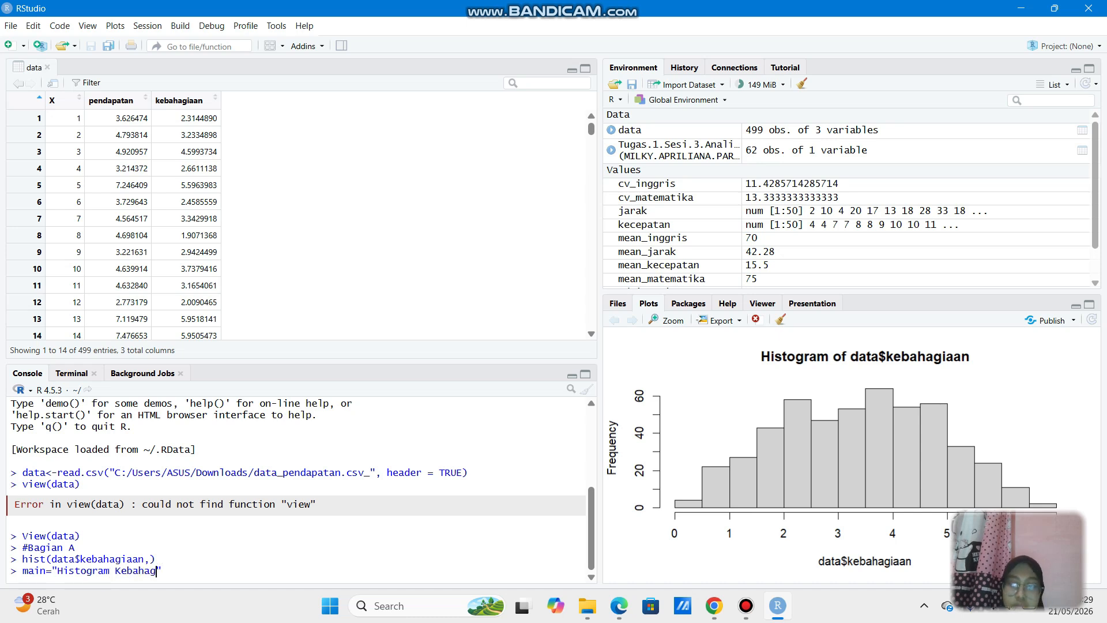
{"action": "type", "text": "iaan\""}
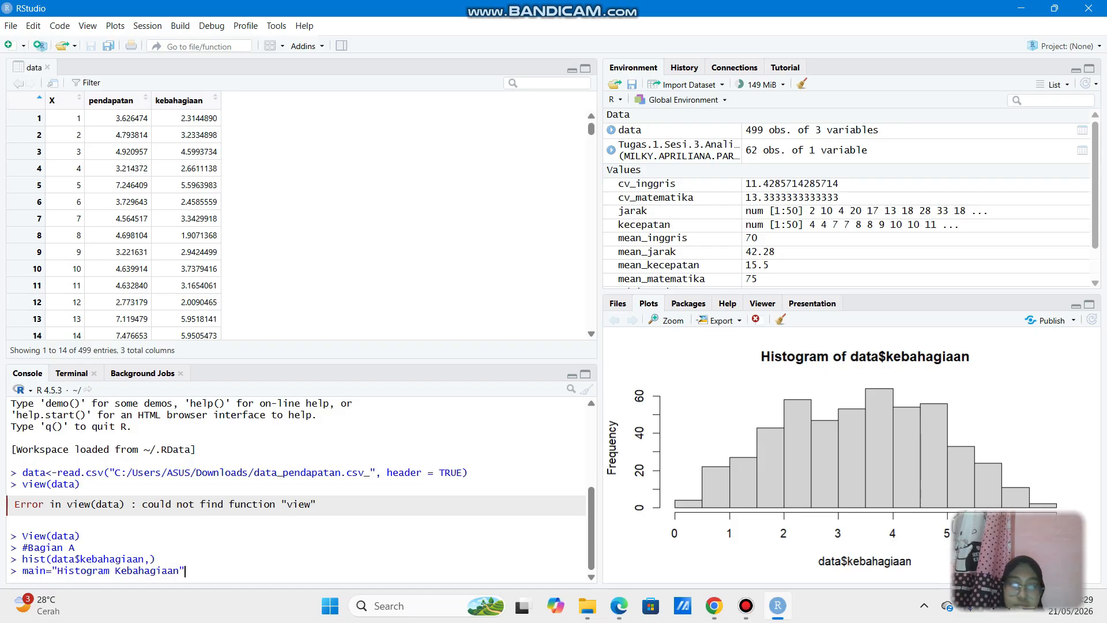
{"action": "type", "text": ","}
{"action": "key", "text": "Return"}
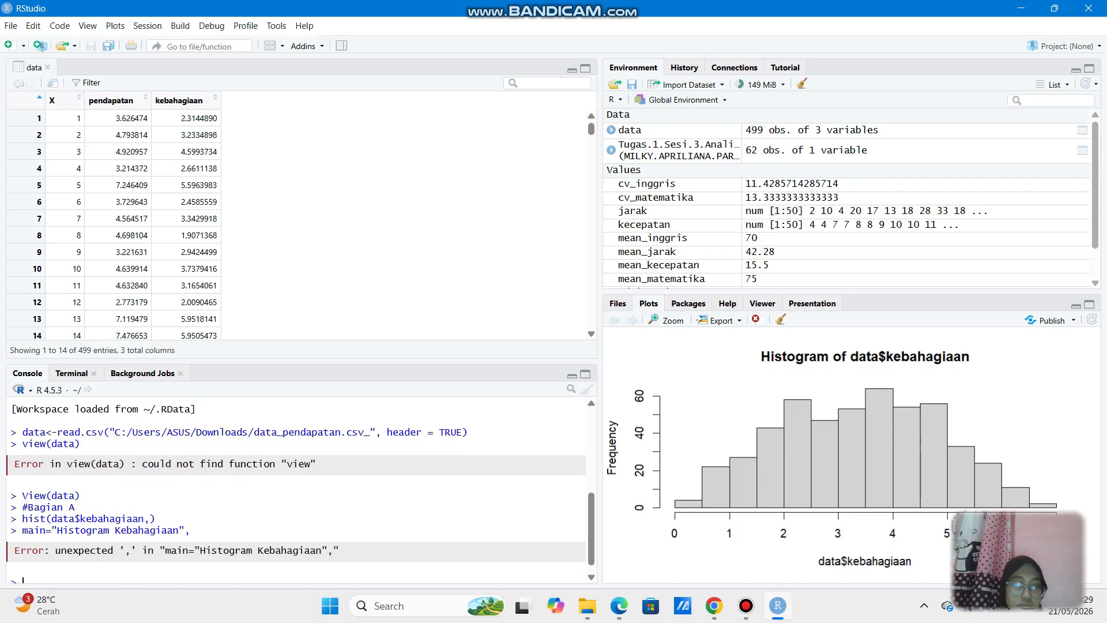
{"action": "type", "text": "main"}
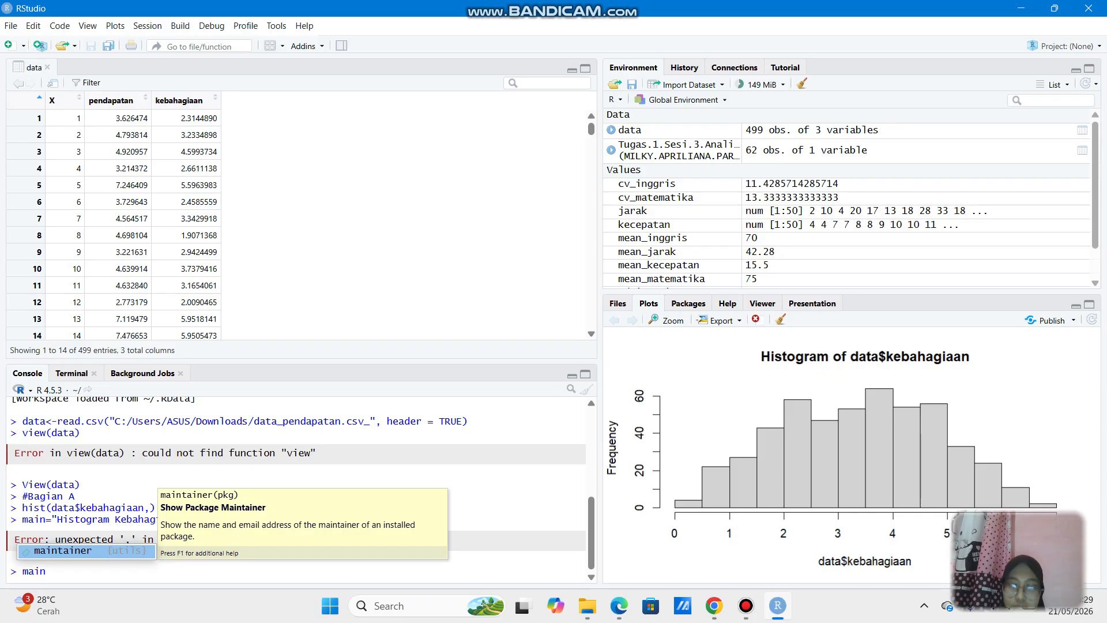
{"action": "type", "text": "=\""}
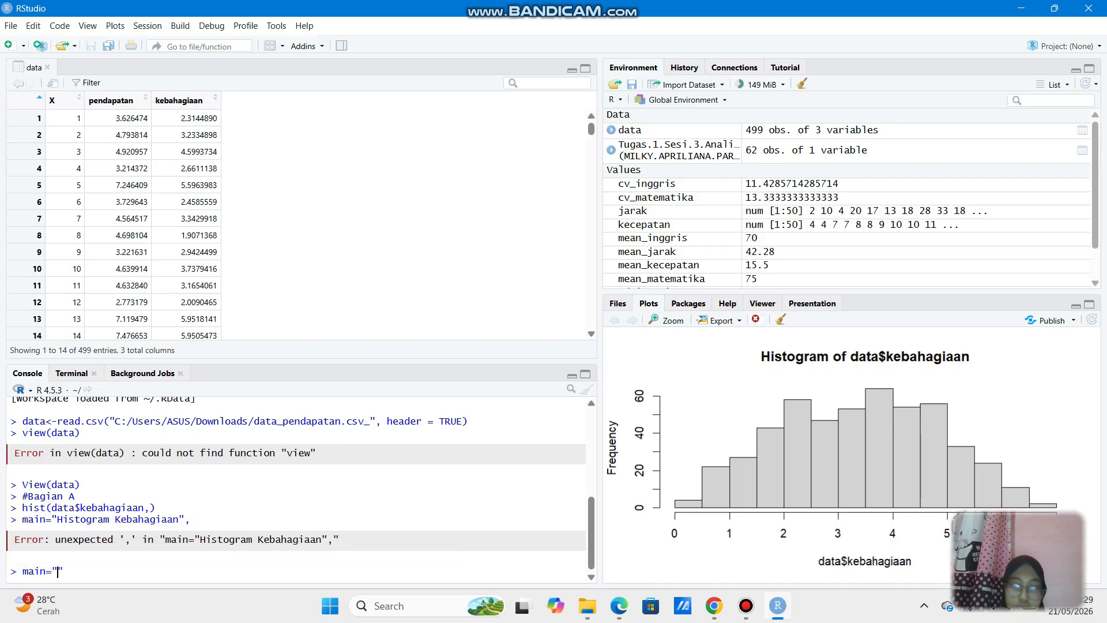
{"action": "type", "text": "Histog"}
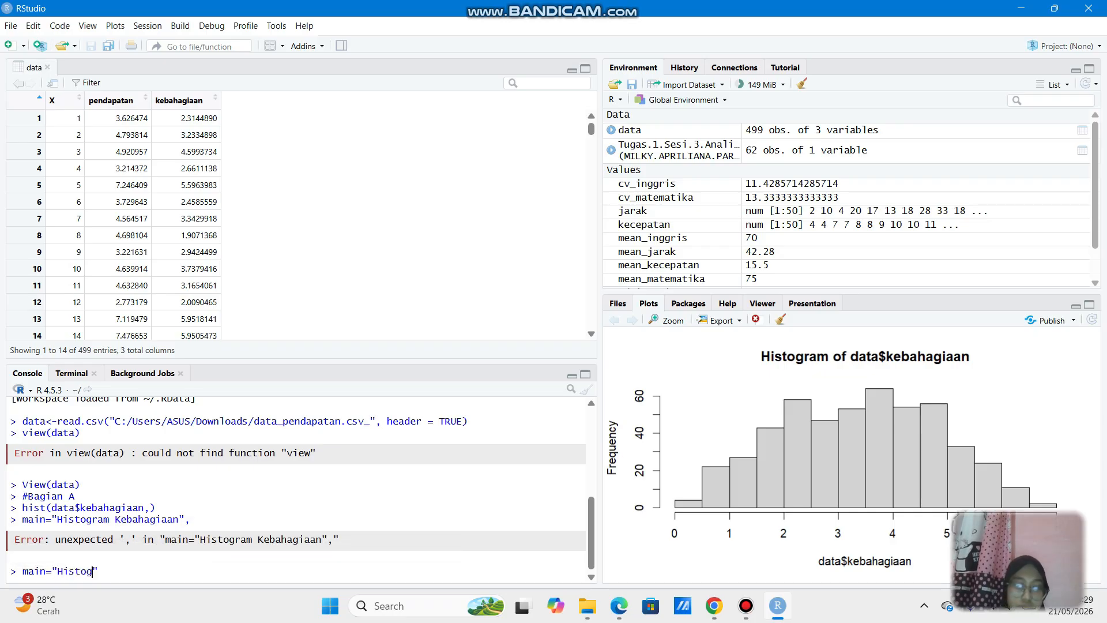
{"action": "type", "text": "ram"}
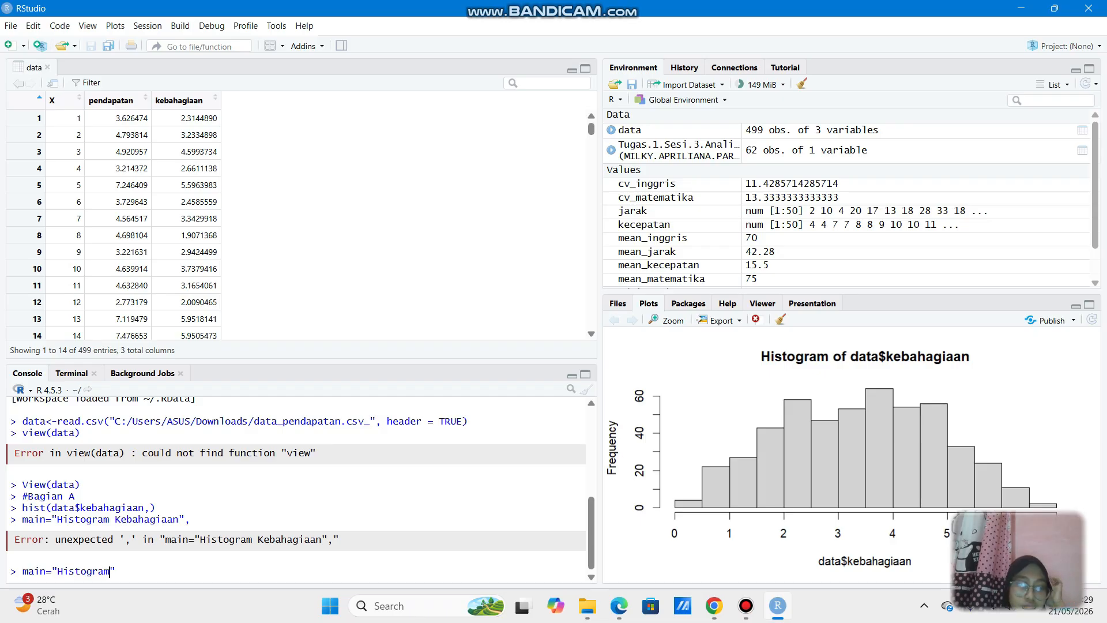
{"action": "key", "text": "BackSpace"}
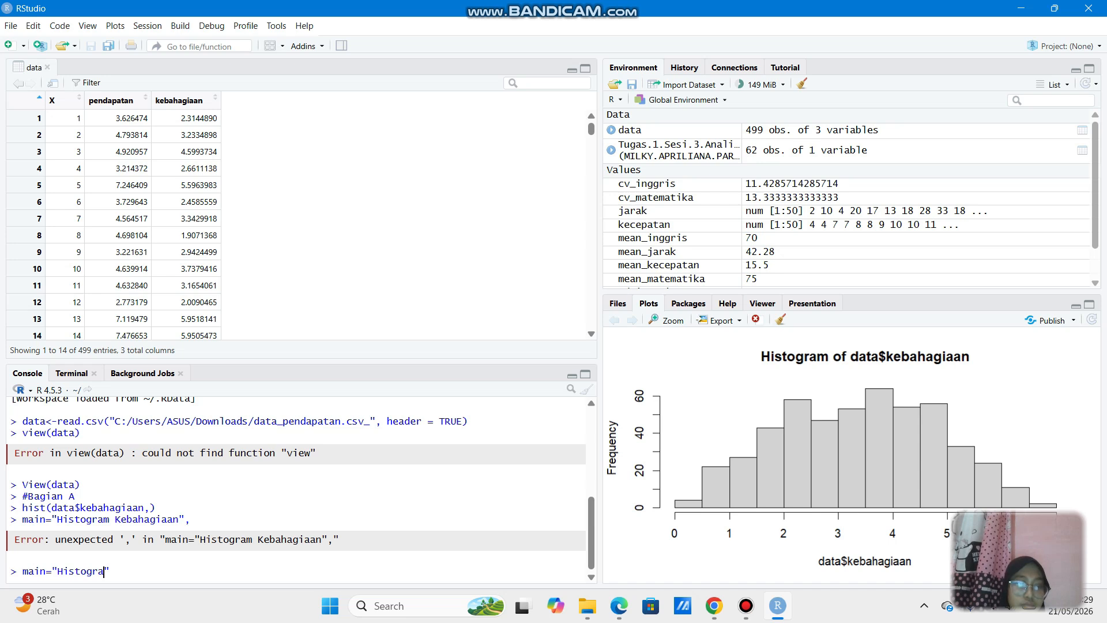
Replace the unfinished console line with a copy of the earlier hist(data$kebahagiaan,) command, leaving its parenthesis open for more arguments.
{"action": "left_click_drag", "start_coordinate": [24, 507], "coordinate": [154, 508]}
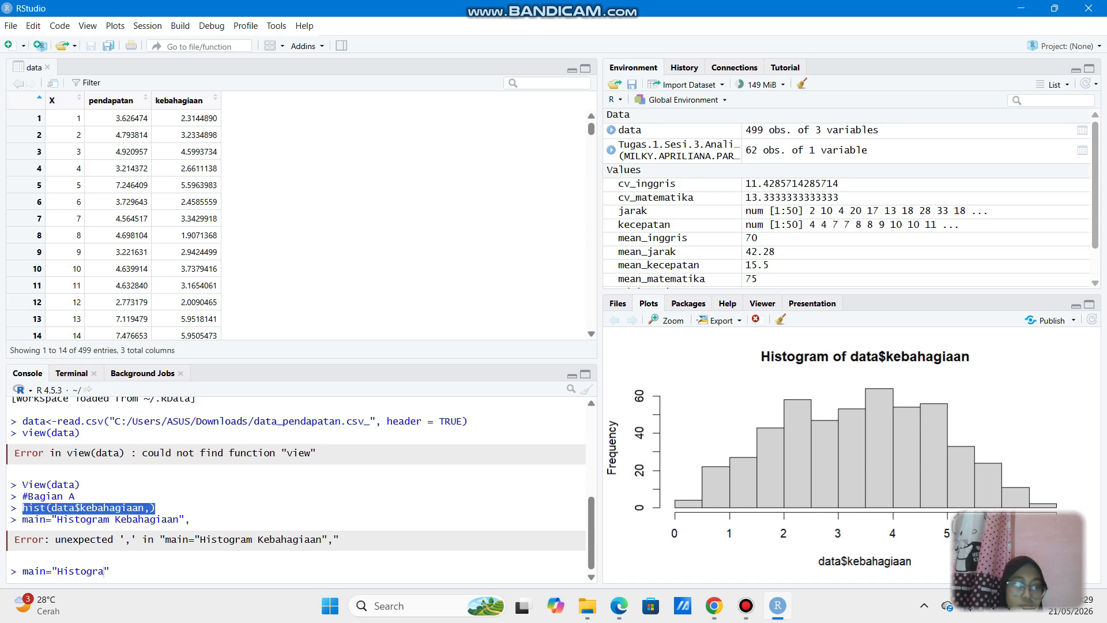
{"action": "key", "text": "ctrl+c"}
{"action": "left_click", "coordinate": [105, 570]}
{"action": "key", "text": "shift+Home"}
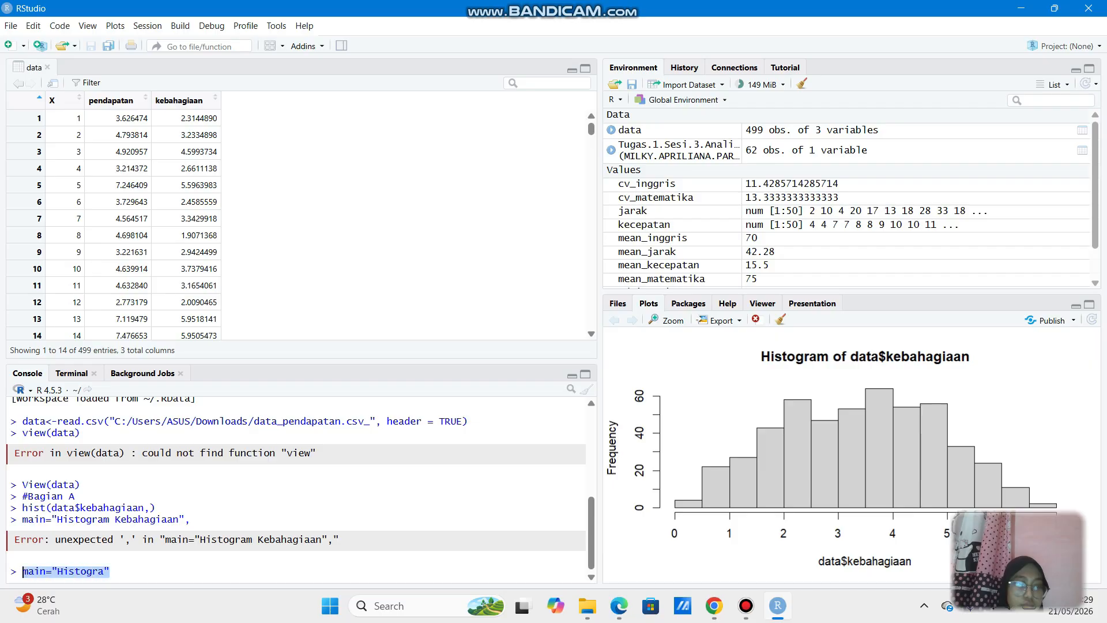
{"action": "key", "text": "ctrl+v"}
{"action": "key", "text": "BackSpace"}
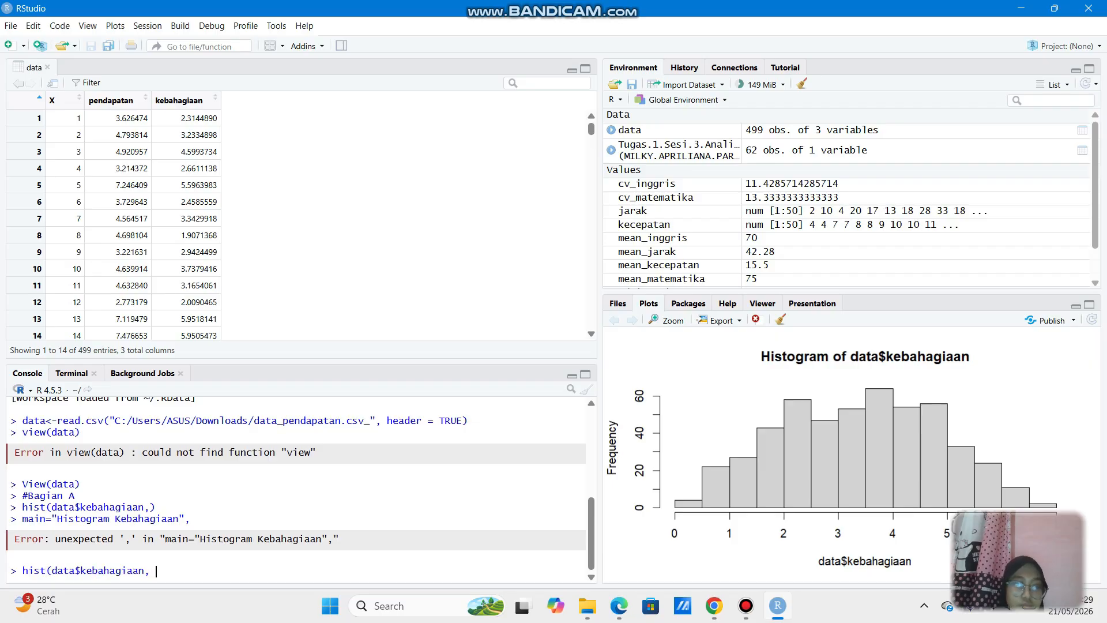
Add the title argument main="Histogram Kebahagiaan", to the open hist command.
{"action": "type", "text": "main "}
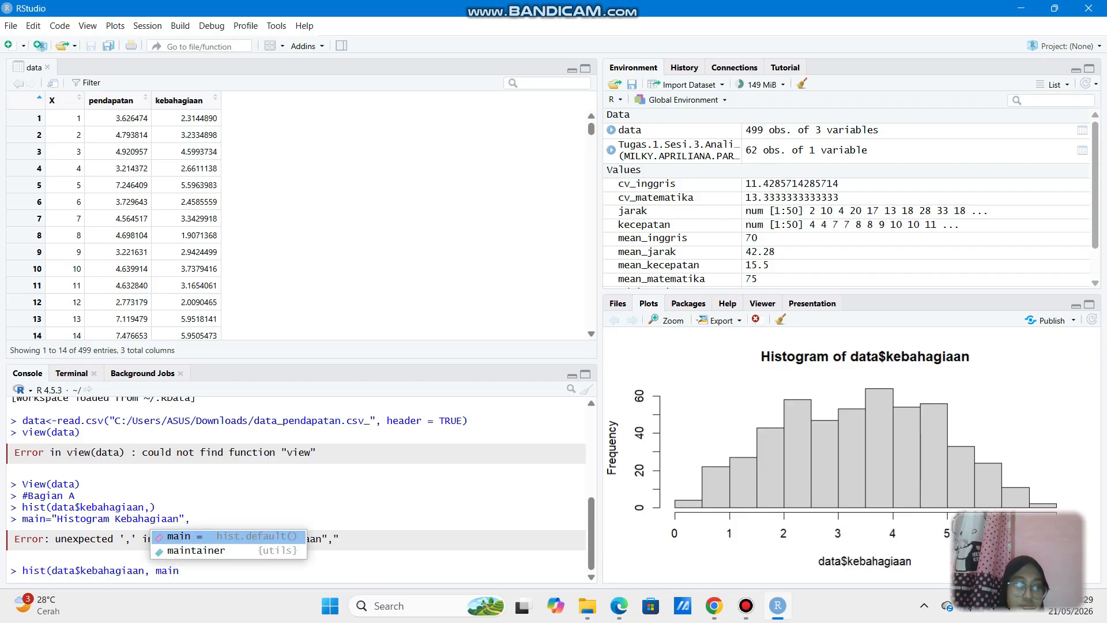
{"action": "type", "text": "="}
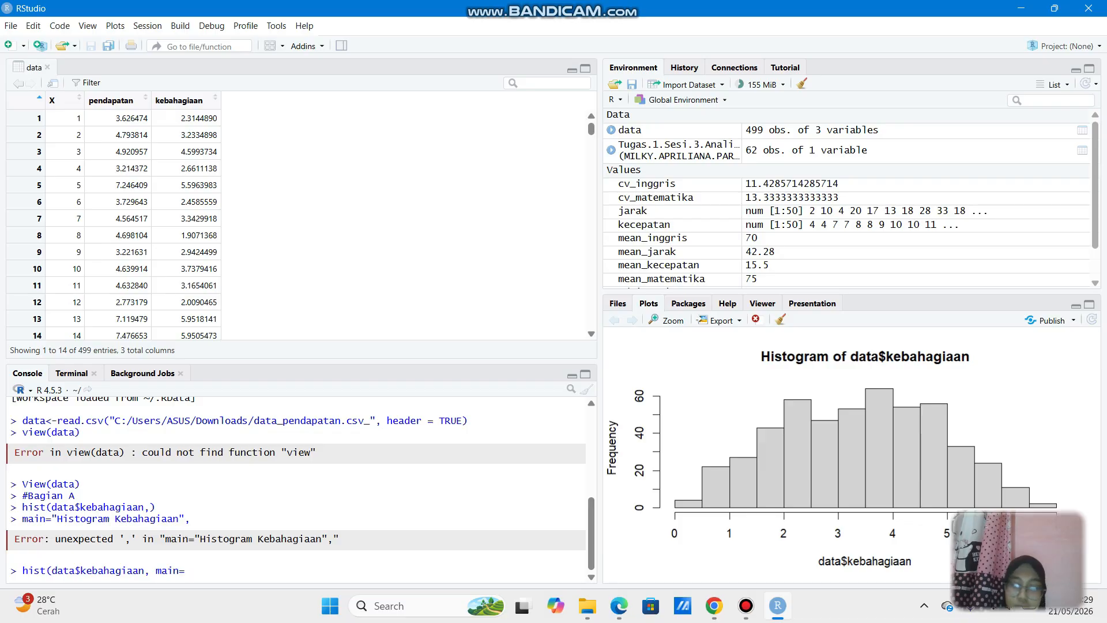
{"action": "type", "text": "\"Hist"}
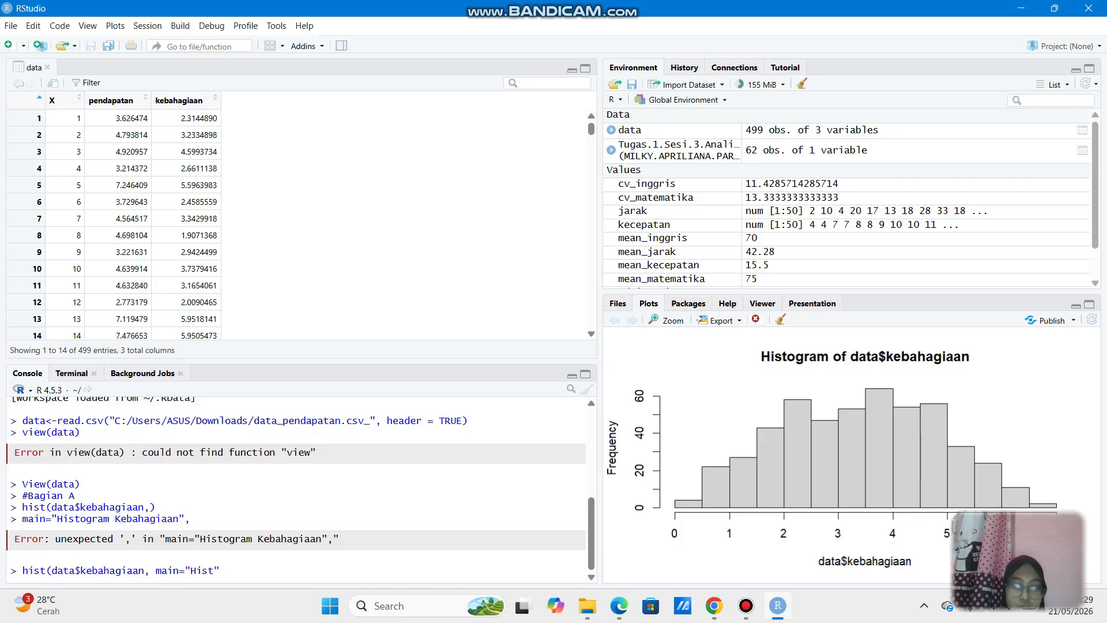
{"action": "type", "text": "ogra"}
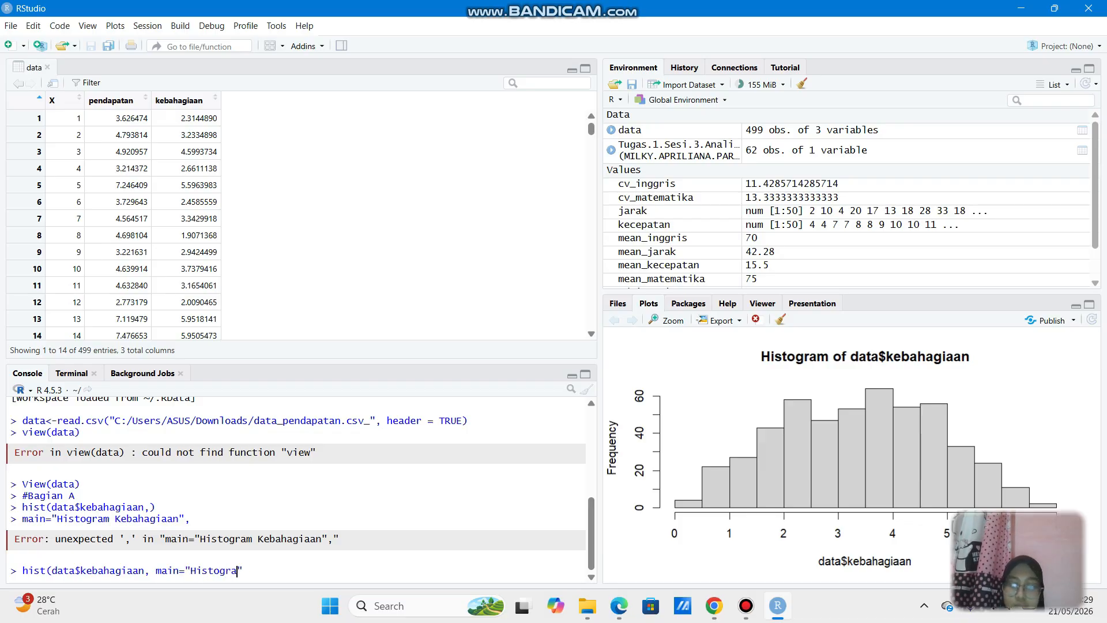
{"action": "type", "text": "m"}
{"action": "type", "text": " Kebahag"}
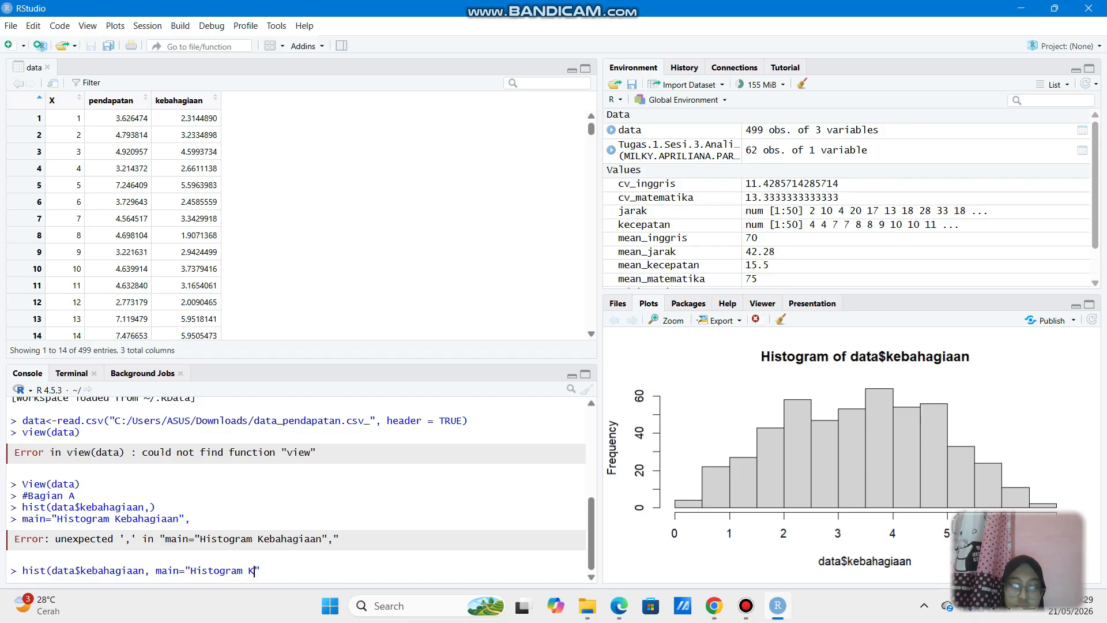
{"action": "type", "text": "iaan"}
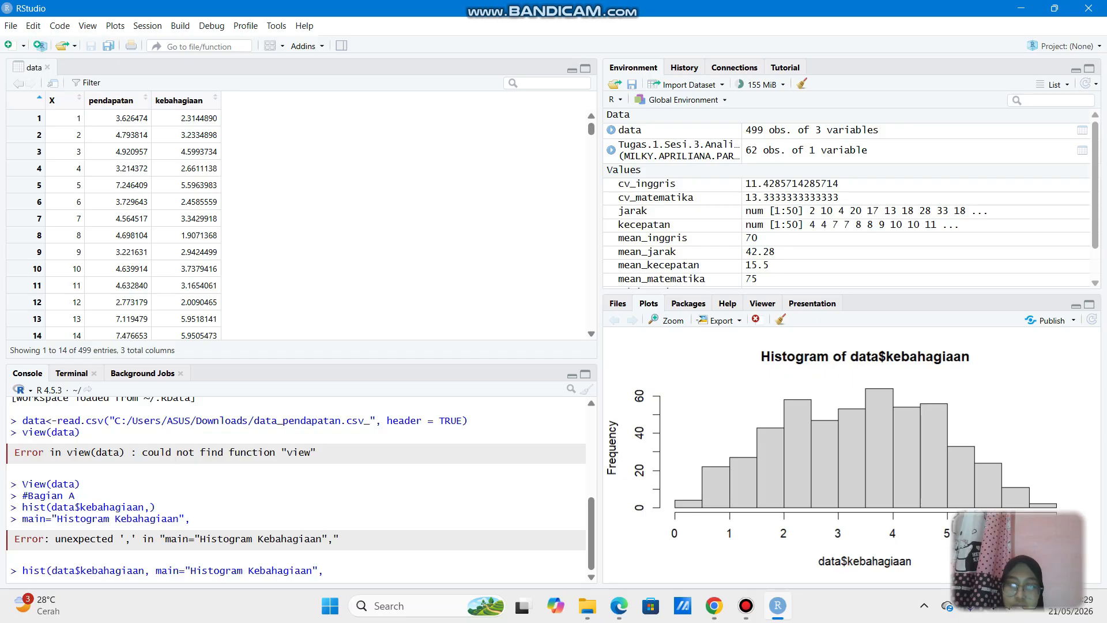
Add the x-axis label argument xlab="Tingkat Kebahagiaan" to the hist command.
{"action": "type", "text": "xlab"}
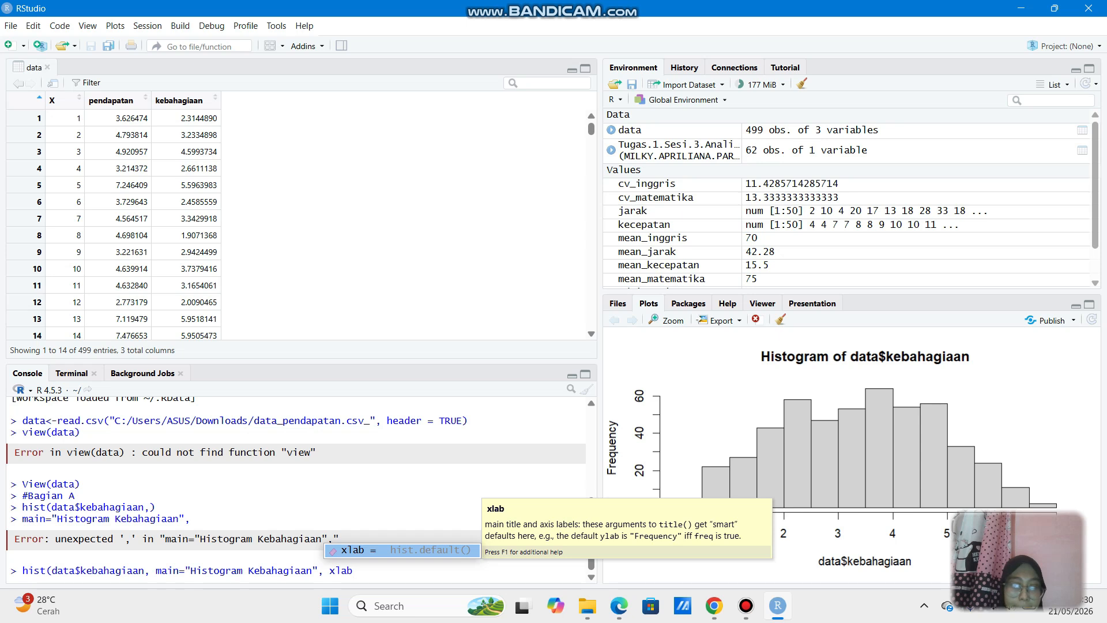
{"action": "type", "text": "="}
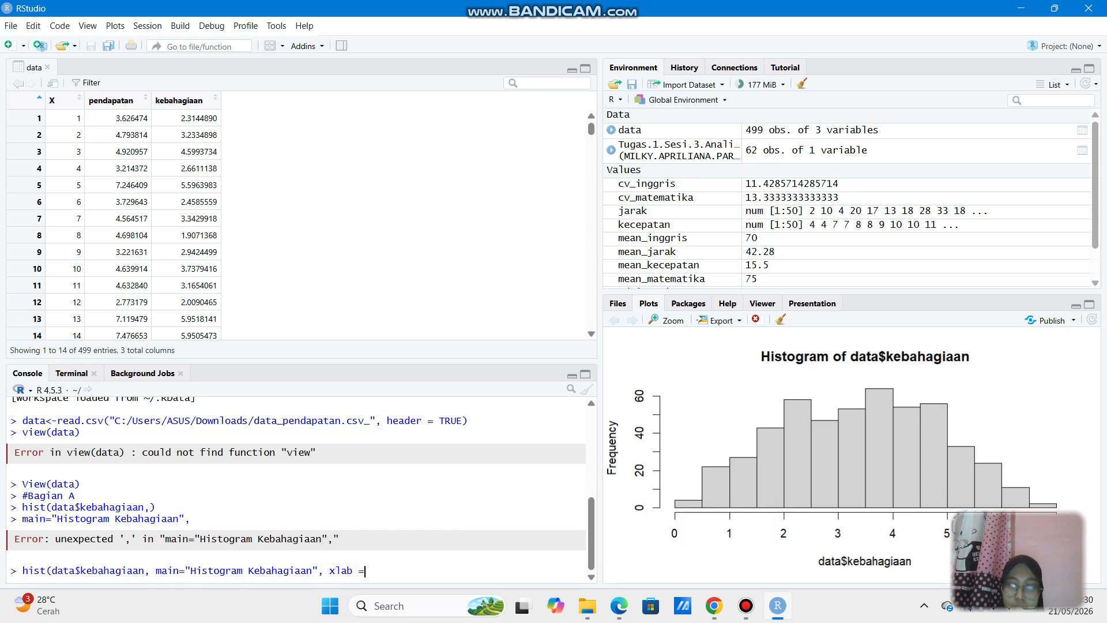
{"action": "key", "text": "BackSpace"}
{"action": "key", "text": "BackSpace"}
{"action": "type", "text": "=\""}
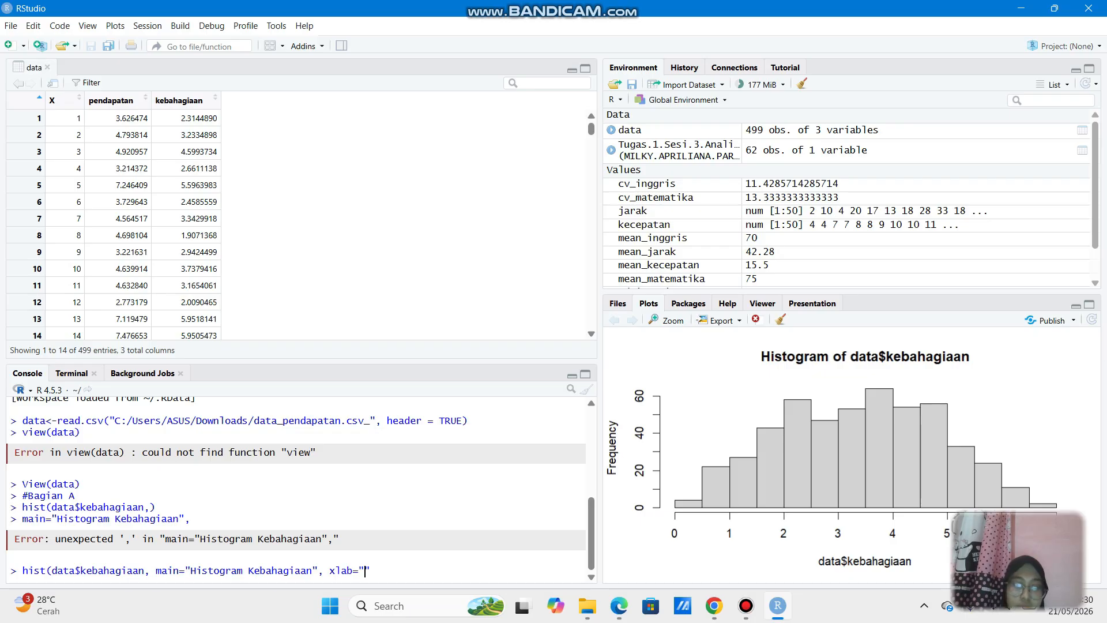
{"action": "type", "text": "Tingkat"}
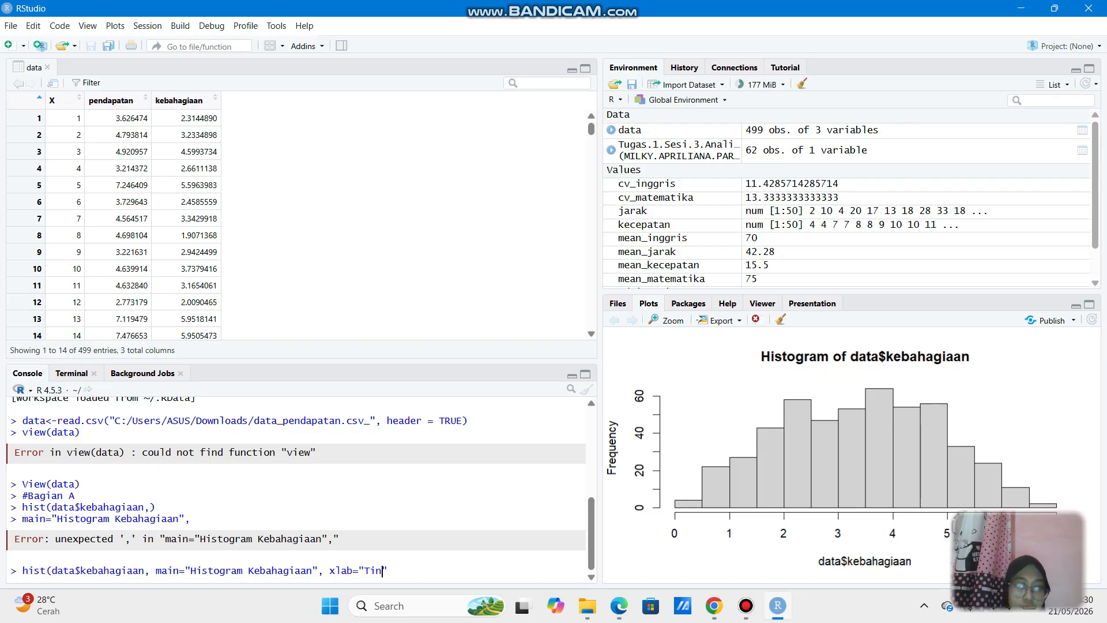
{"action": "type", "text": " Kebahag"}
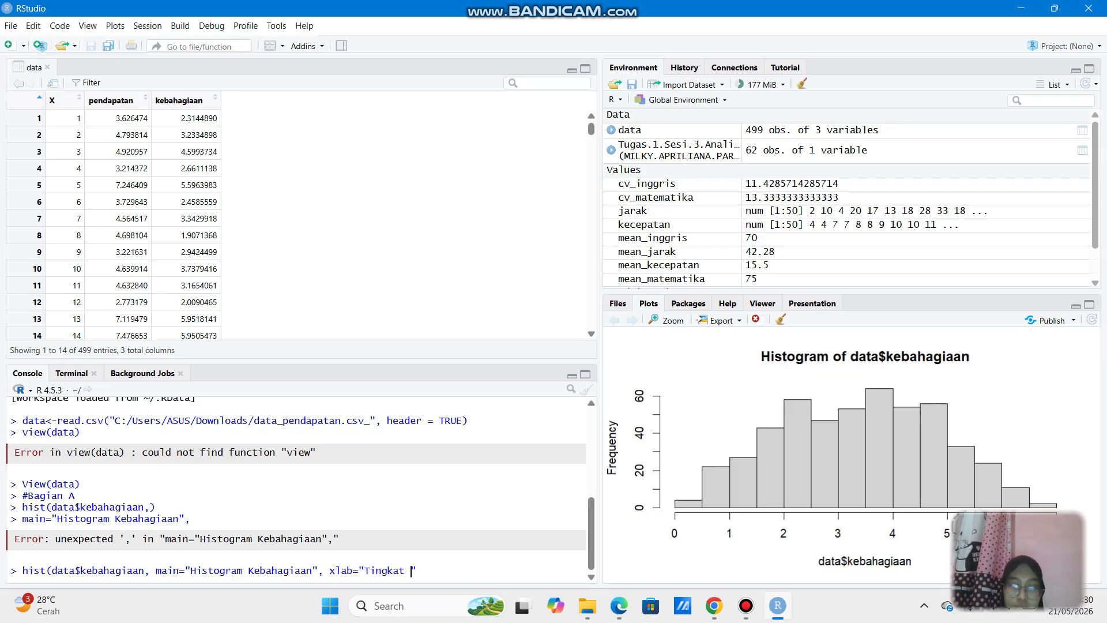
{"action": "type", "text": "iaan\""}
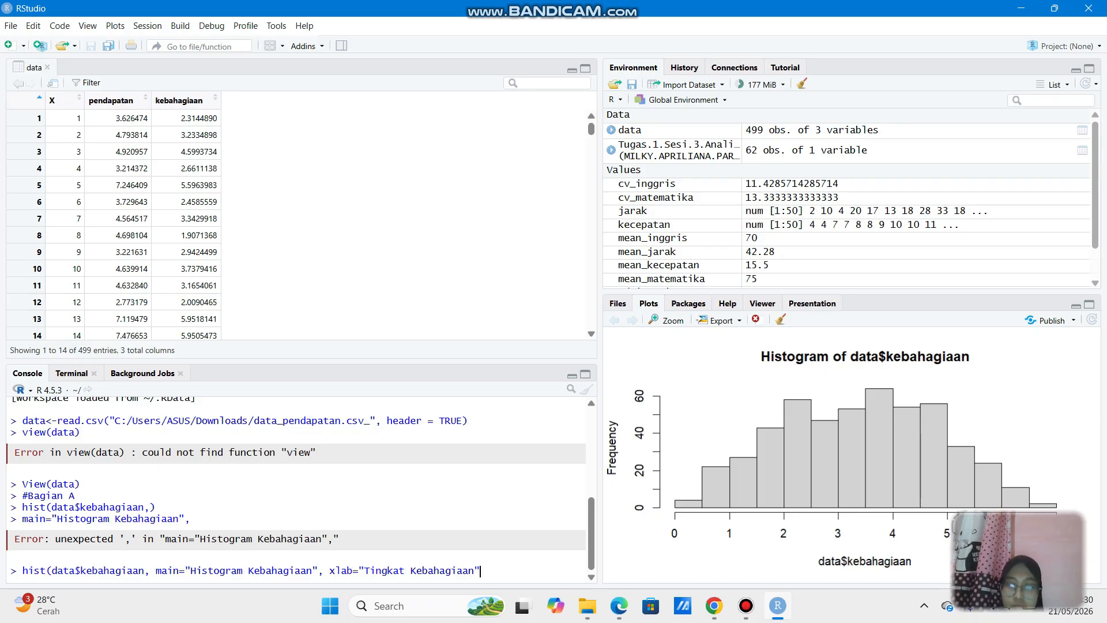
Add the y-axis label argument ylab="Frekuensi" to the hist command.
{"action": "type", "text": ", ylab"}
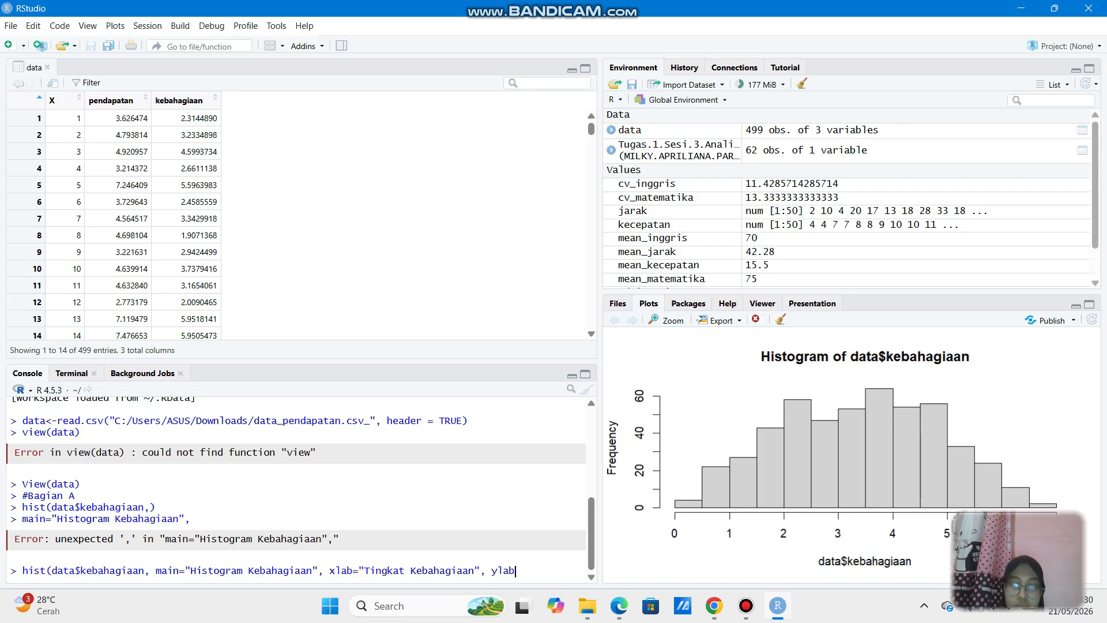
{"action": "type", "text": "="}
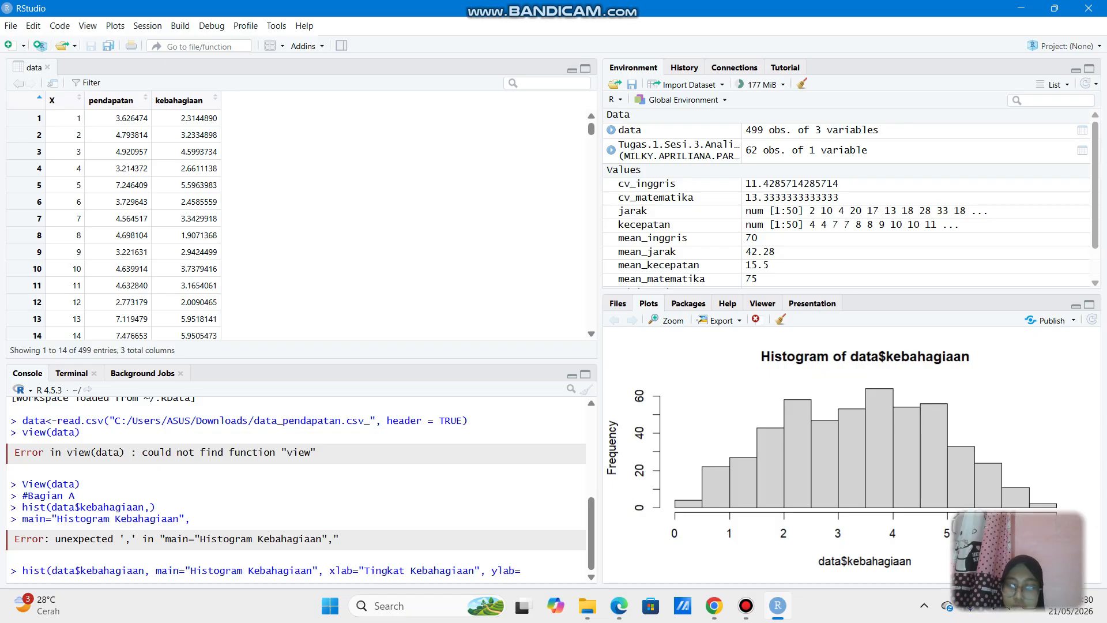
{"action": "type", "text": "\""}
{"action": "type", "text": "Freky"}
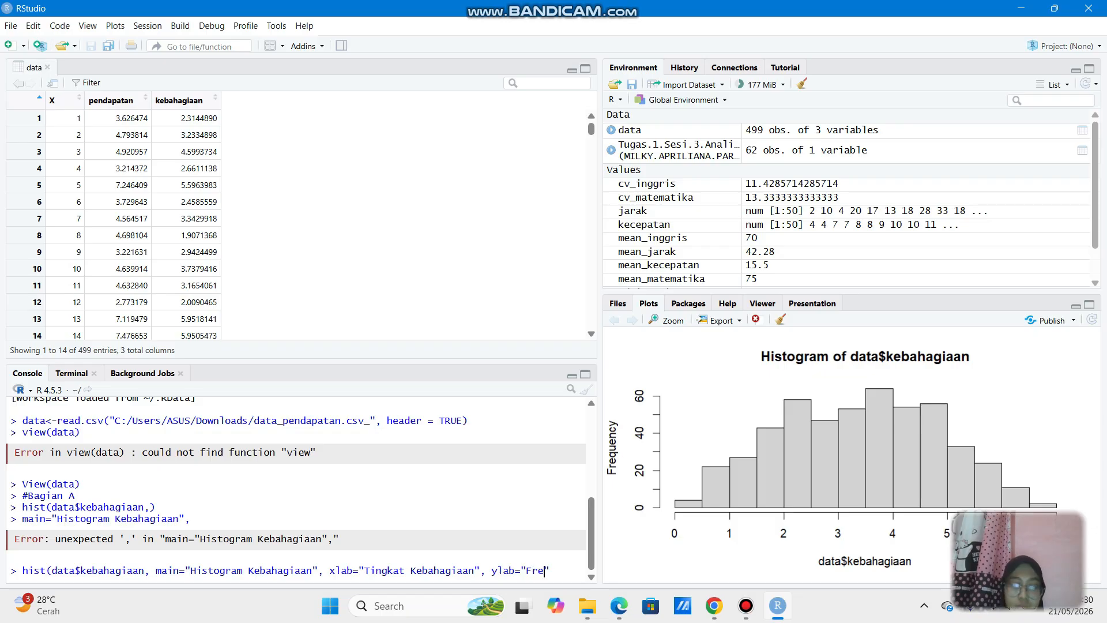
{"action": "key", "text": "BackSpace"}
{"action": "type", "text": "uensi\""}
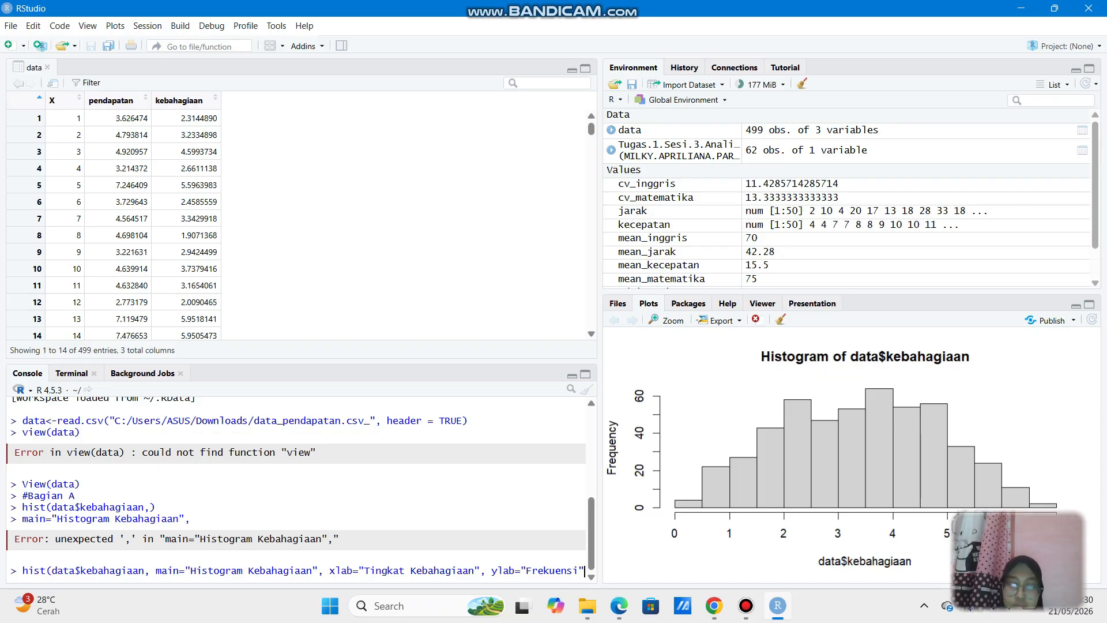
Add the fill colour argument col="lightgreen", to the open hist command.
{"action": "type", "text": ", "}
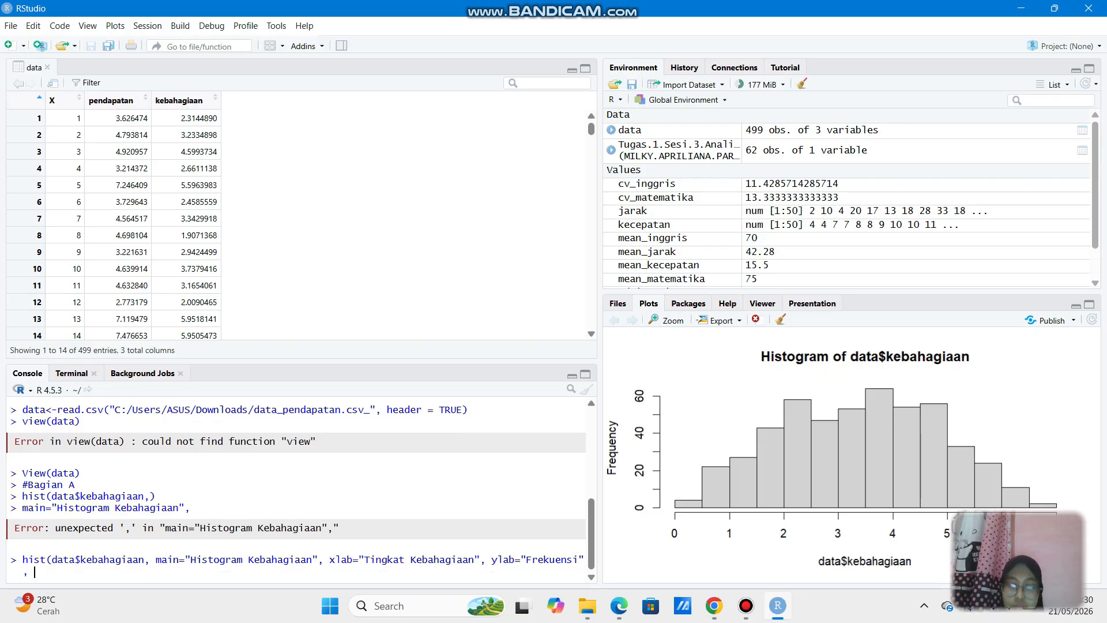
{"action": "type", "text": "col"}
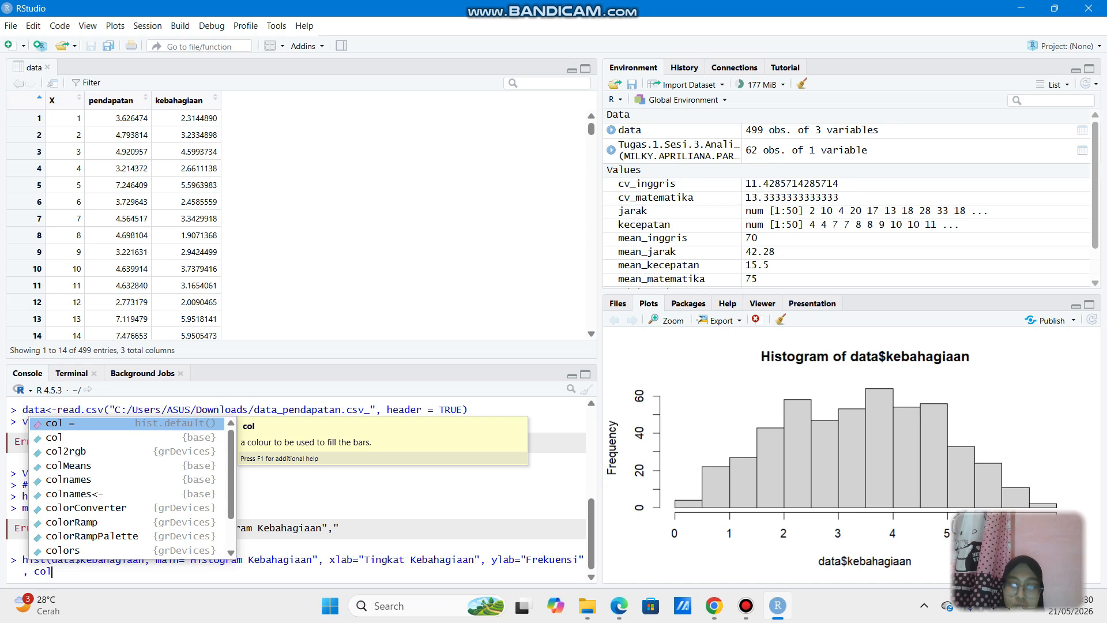
{"action": "type", "text": "="}
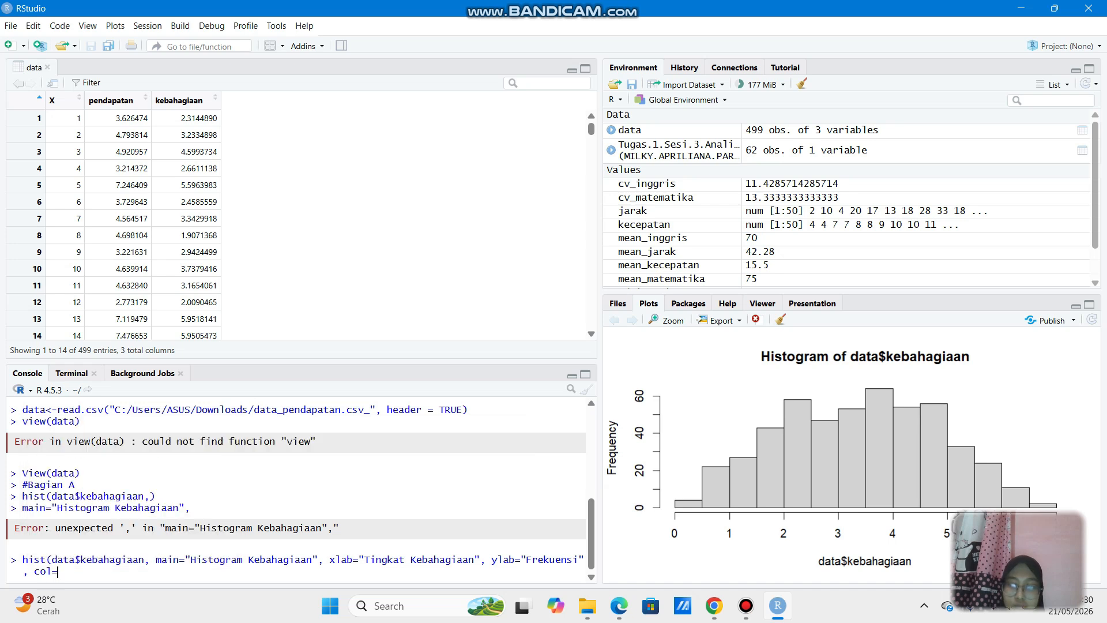
{"action": "type", "text": "\"light"}
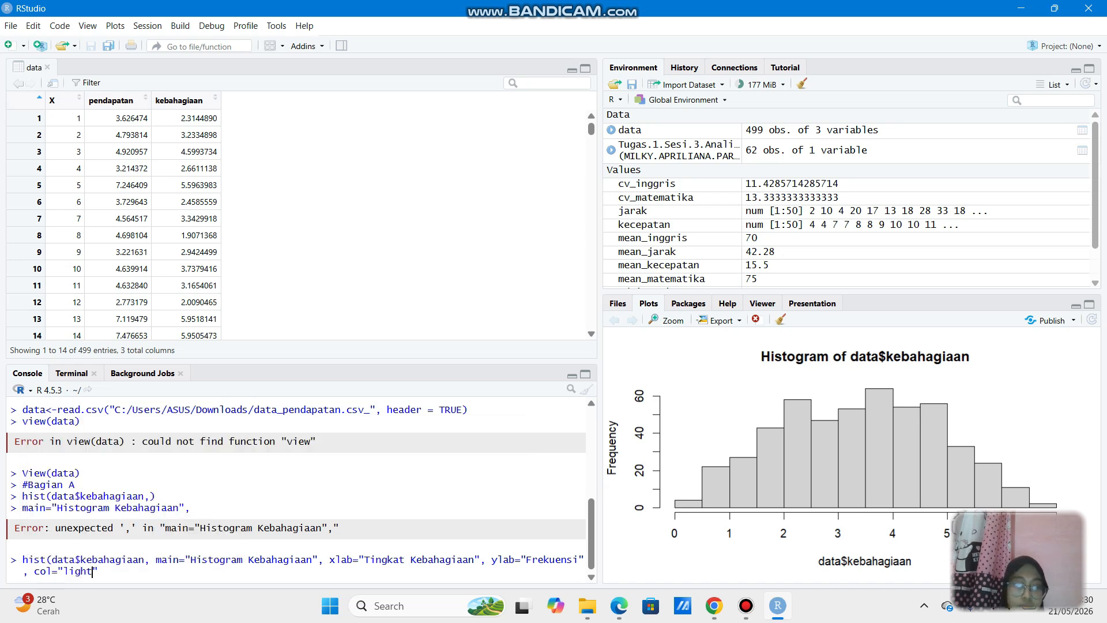
{"action": "type", "text": "green"}
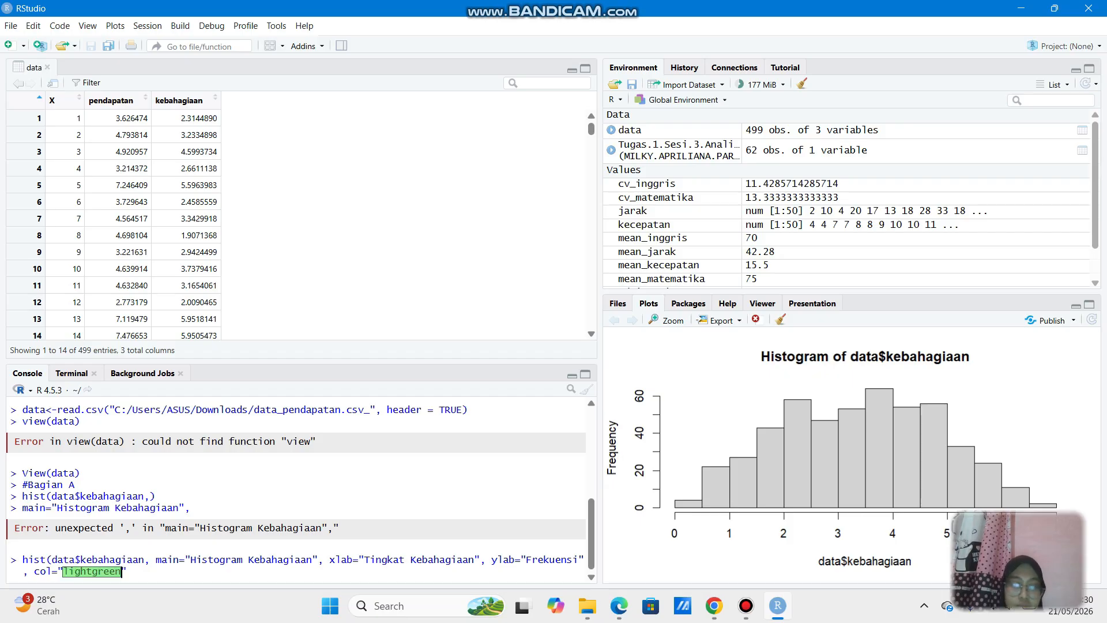
{"action": "type", "text": "\","}
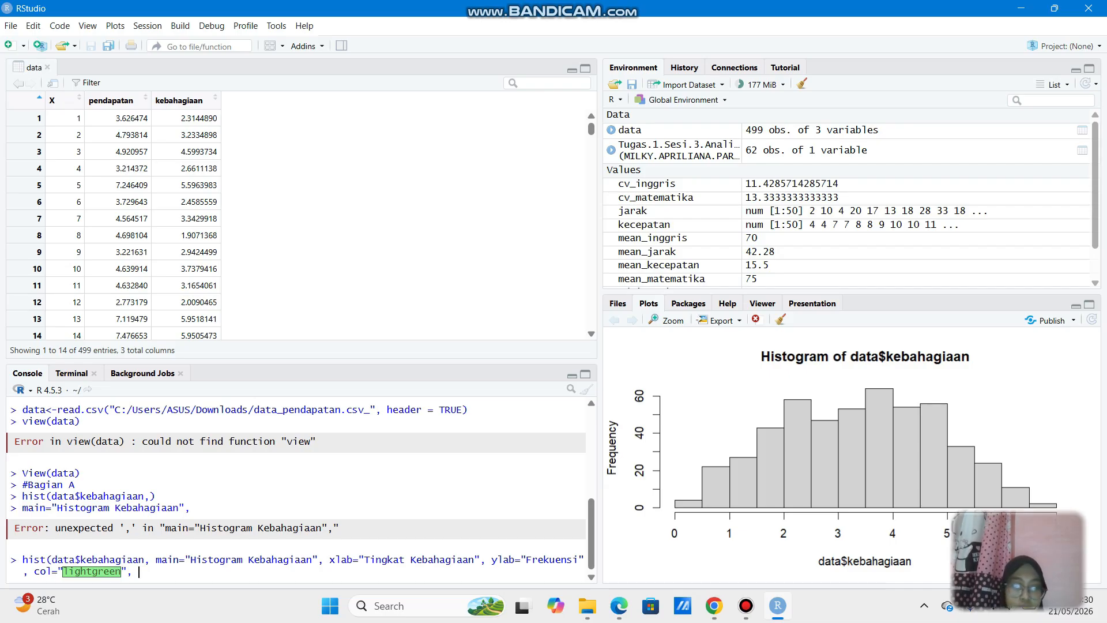
Add border="black" to the hist command, close its parenthesis and run it to plot the histogram.
{"action": "type", "text": "bor"}
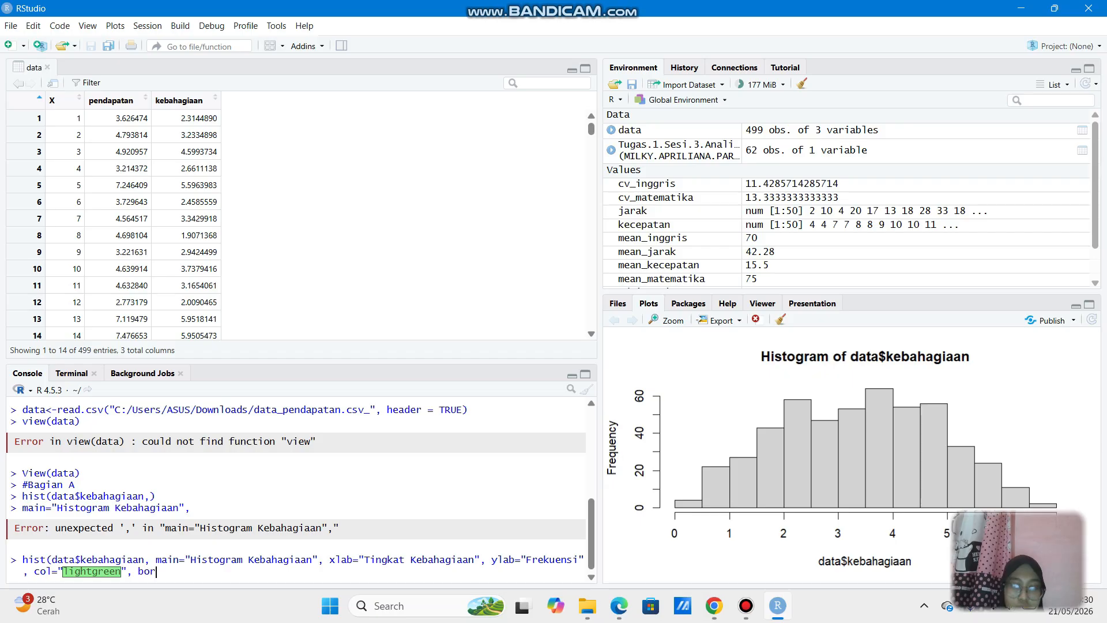
{"action": "type", "text": "der"}
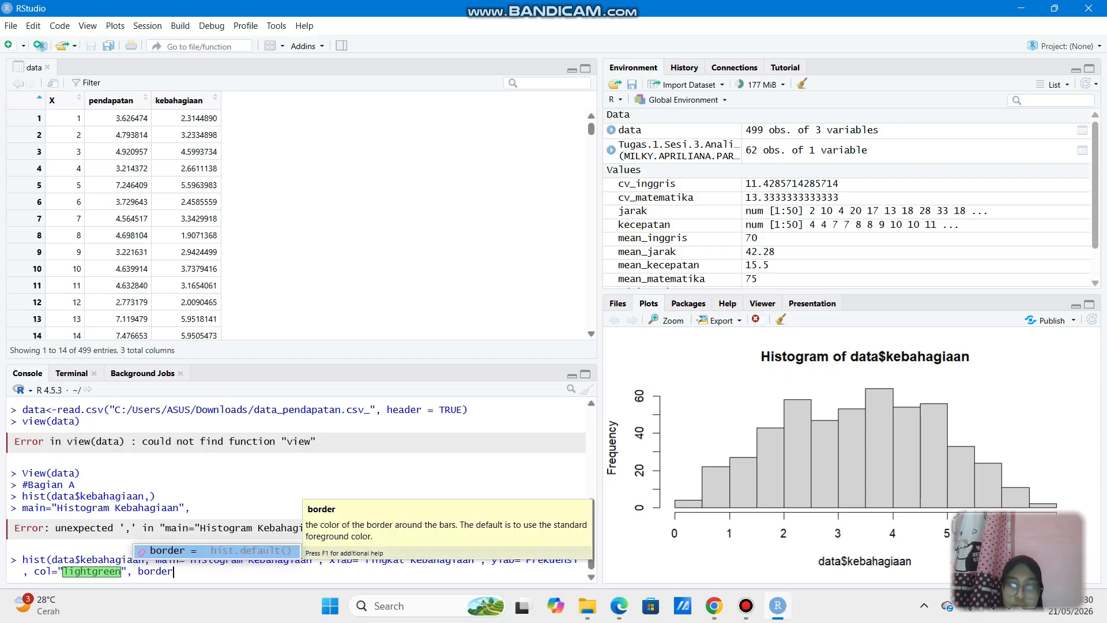
{"action": "type", "text": "=\""}
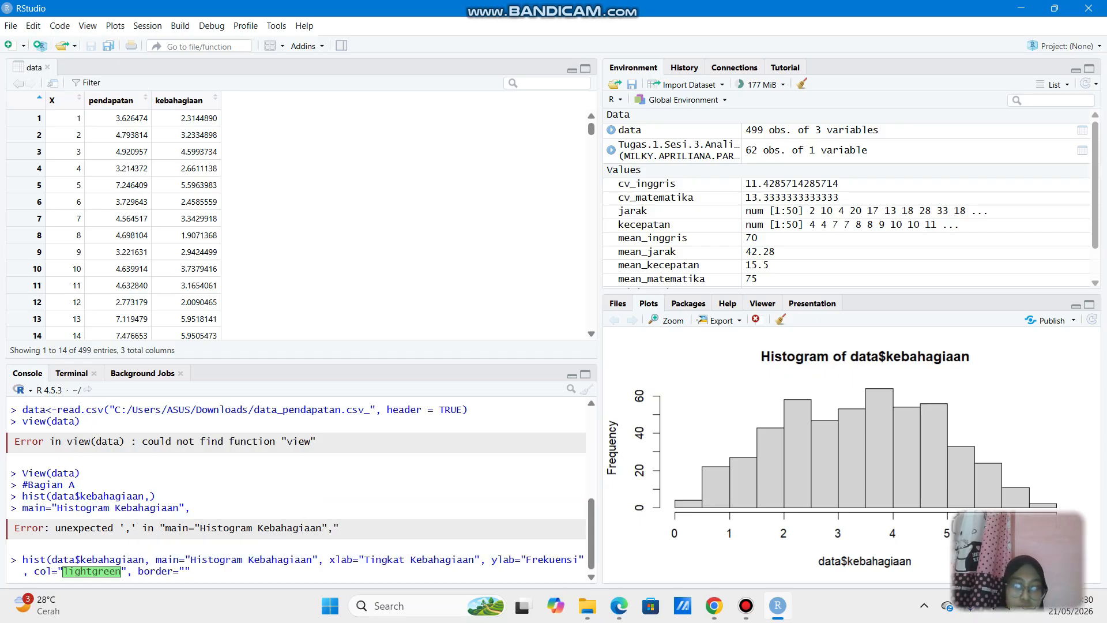
{"action": "type", "text": "black"}
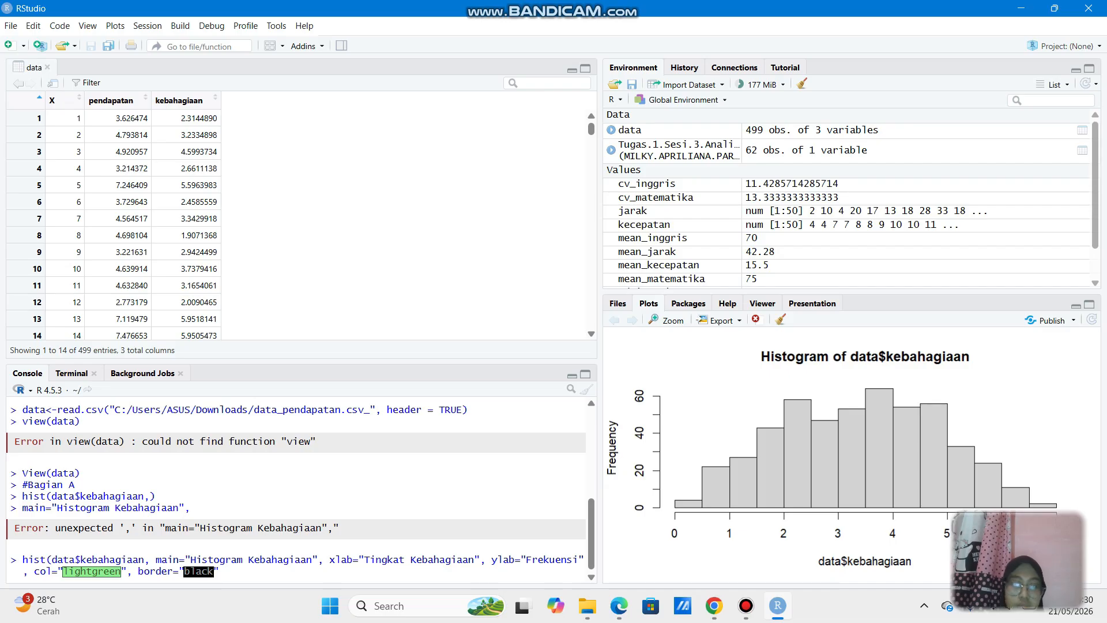
{"action": "type", "text": "\")"}
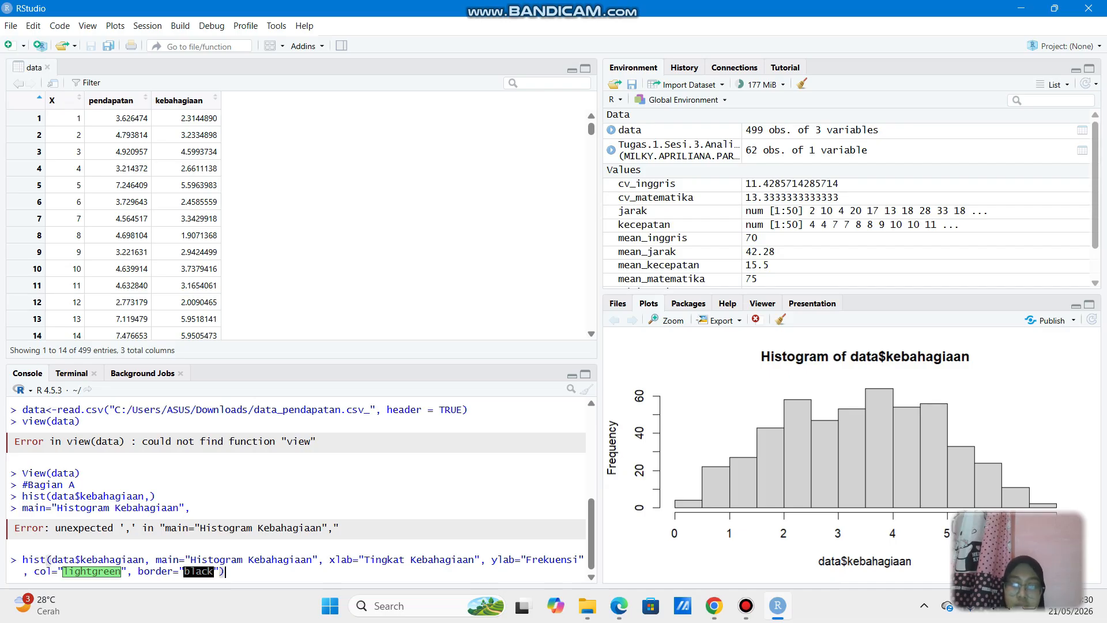
{"action": "key", "text": "Return"}
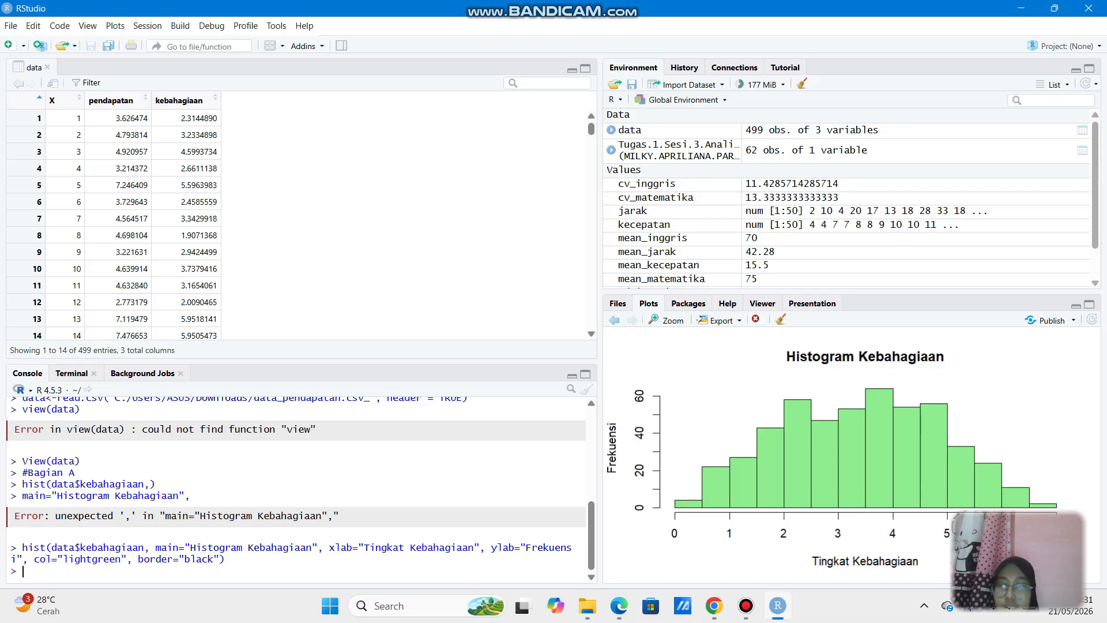
{"action": "left_click_drag", "start_coordinate": [1055, 518], "coordinate": [1060, 186]}
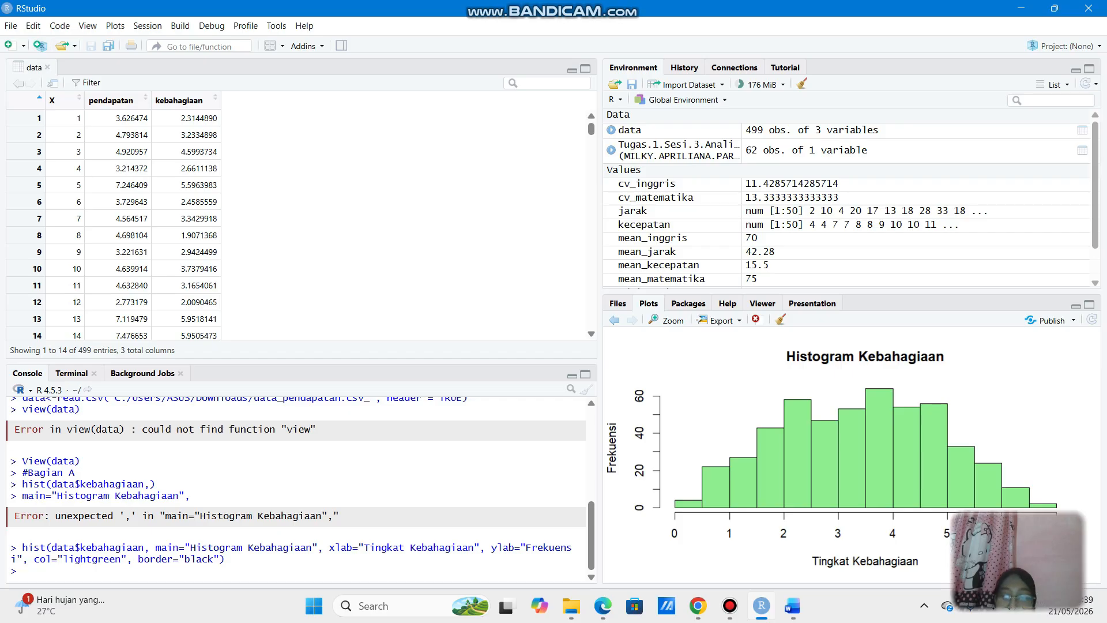
Leave an empty console line and enter the comment #Bagian B to start the second section.
{"action": "key", "text": "Return"}
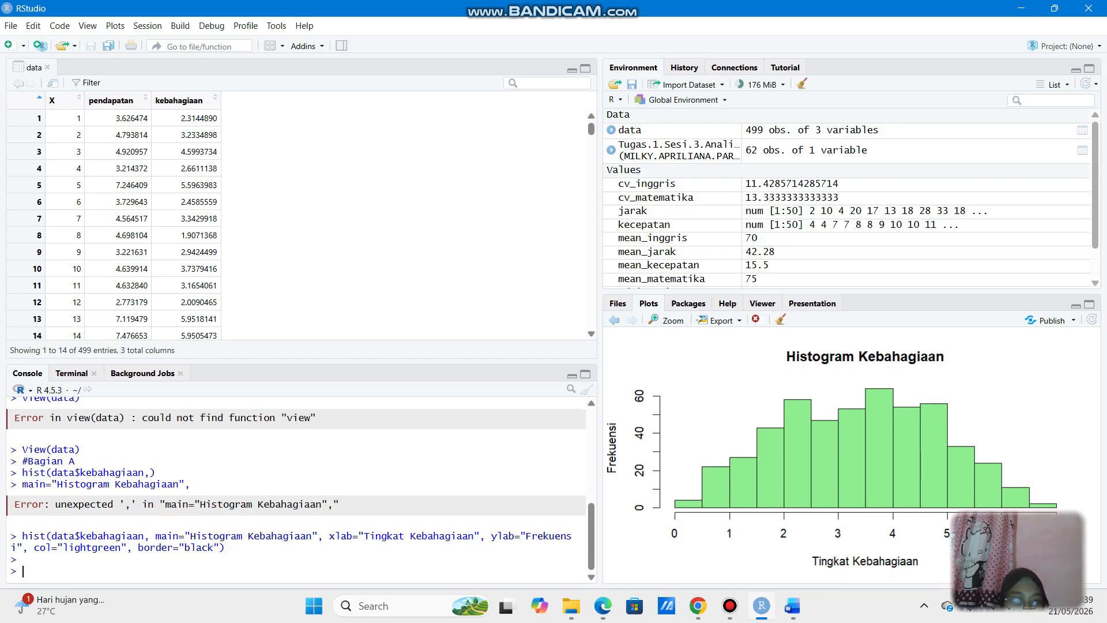
{"action": "type", "text": "#"}
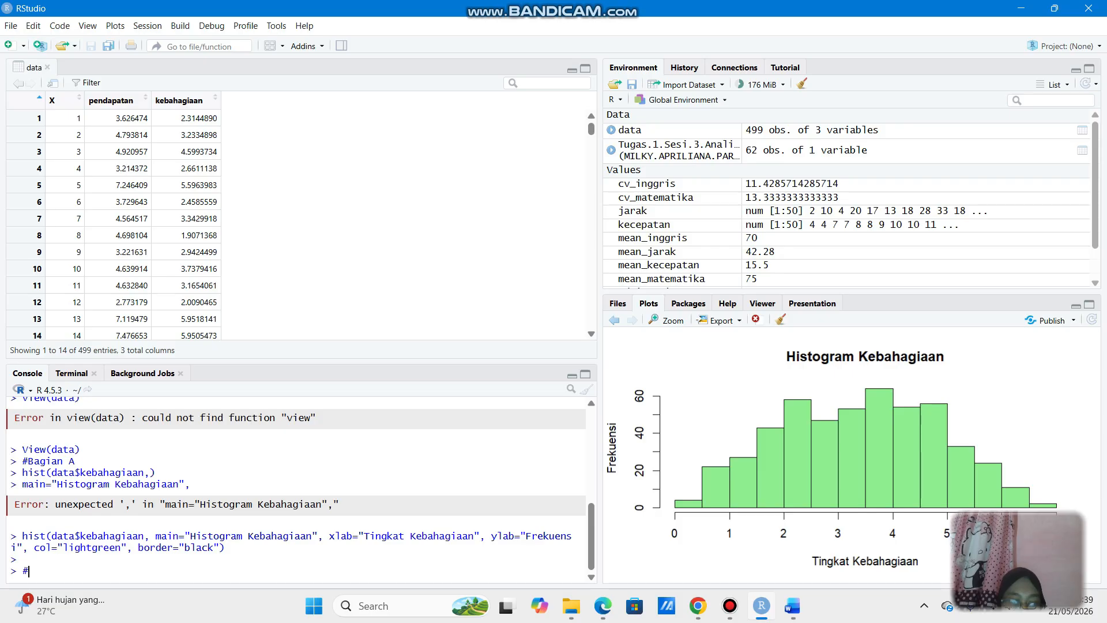
{"action": "type", "text": "Bagian B"}
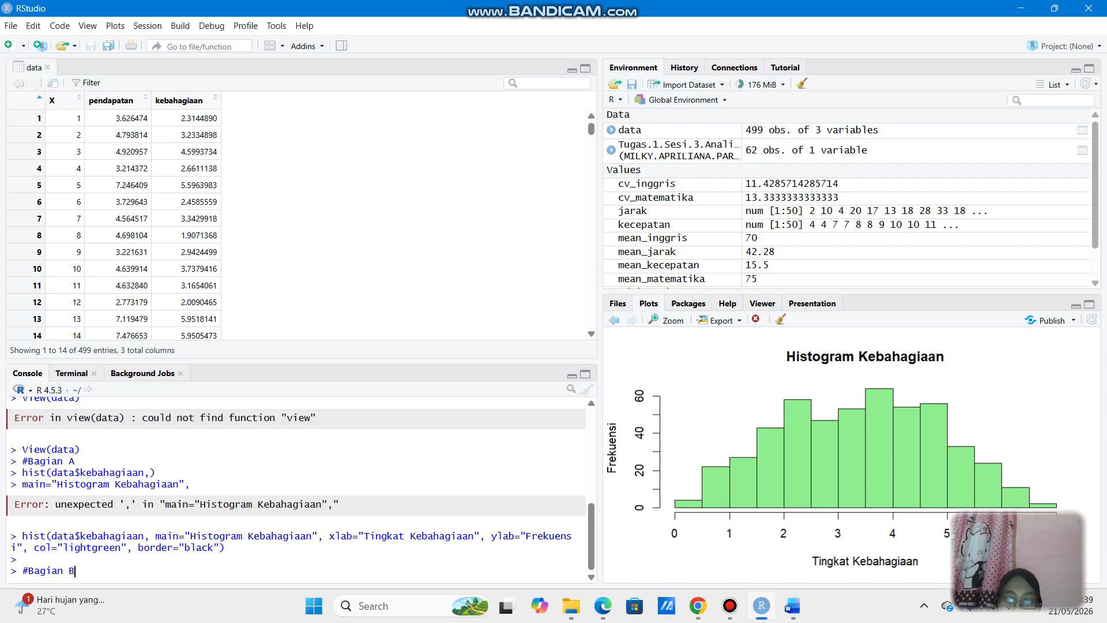
{"action": "key", "text": "Return"}
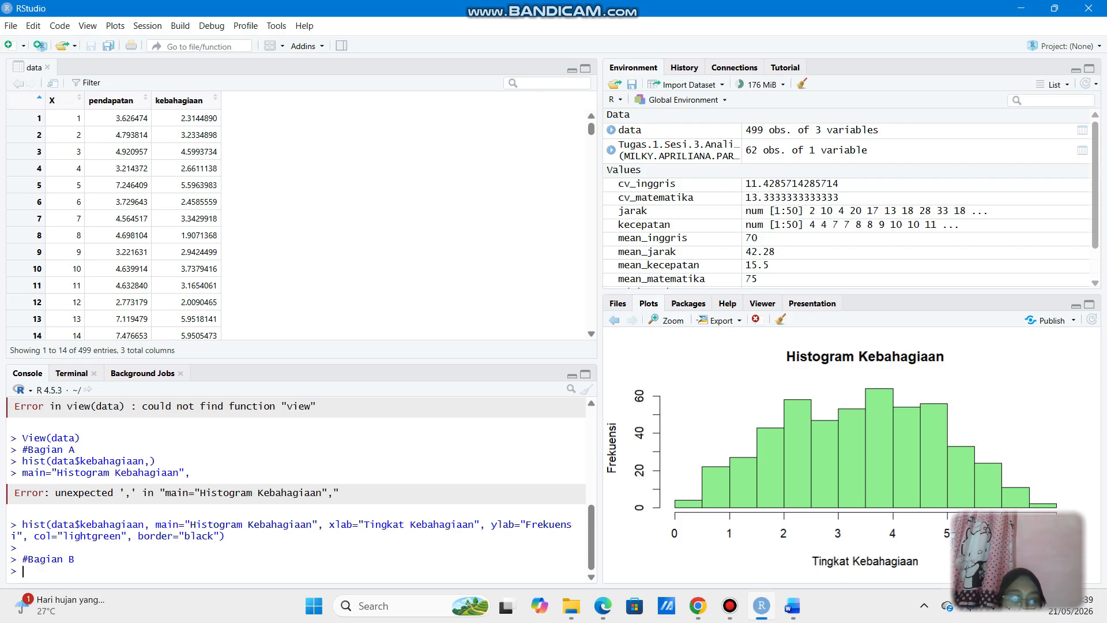
Write the command plot(data$pendapatan, data$kebahagiaan) in the console without running it.
{"action": "type", "text": "plot"}
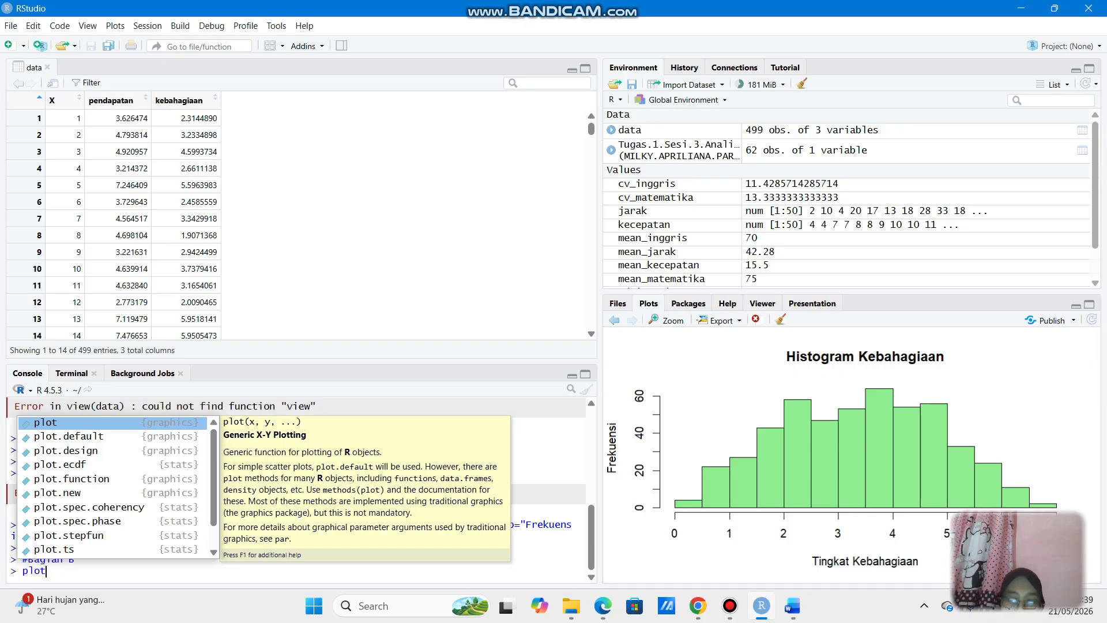
{"action": "type", "text": "(data"}
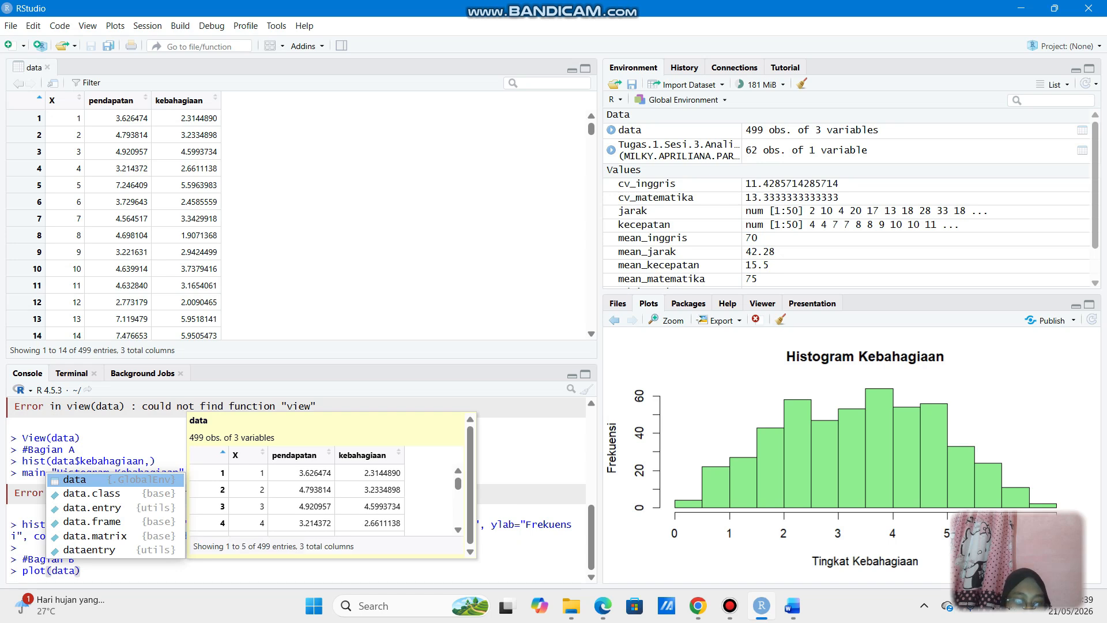
{"action": "type", "text": "$penda"}
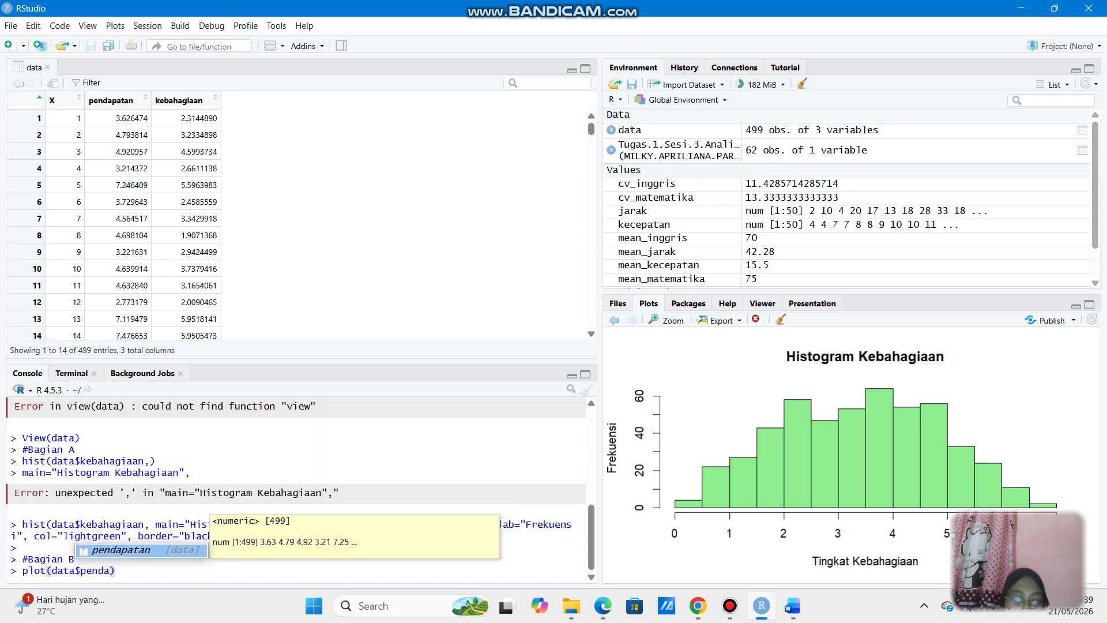
{"action": "type", "text": "patan"}
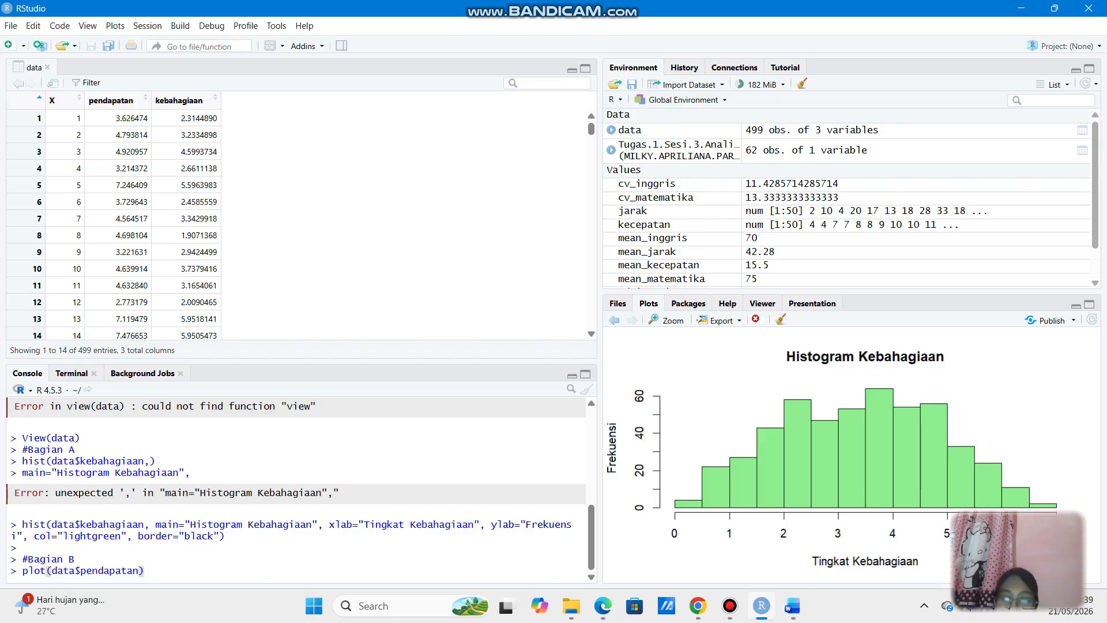
{"action": "type", "text": ", data"}
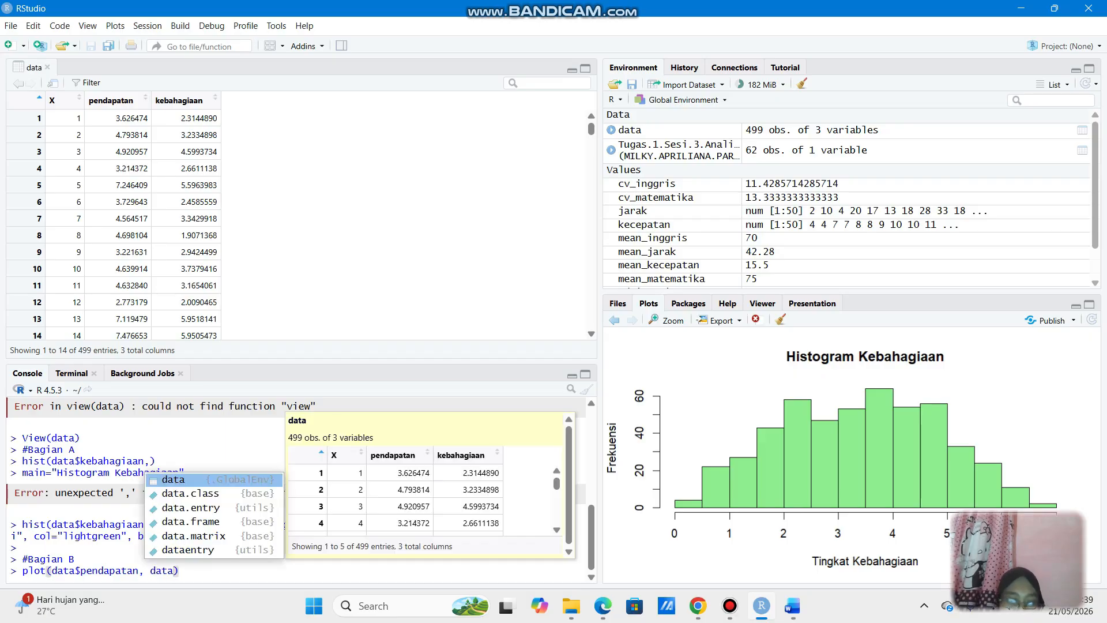
{"action": "type", "text": "$k"}
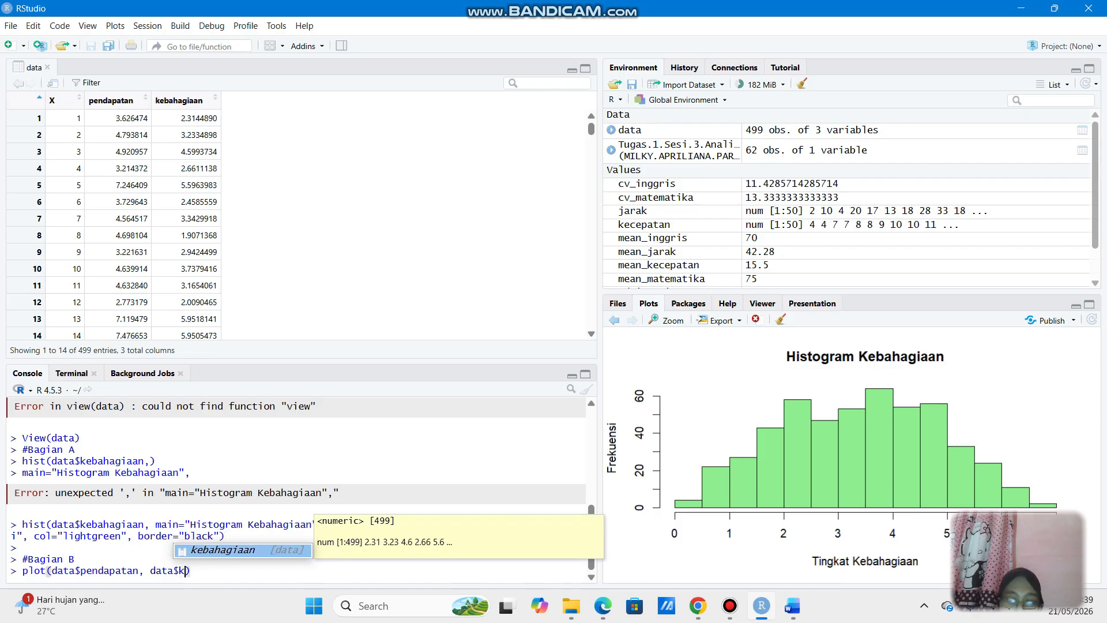
{"action": "type", "text": "ebahag"}
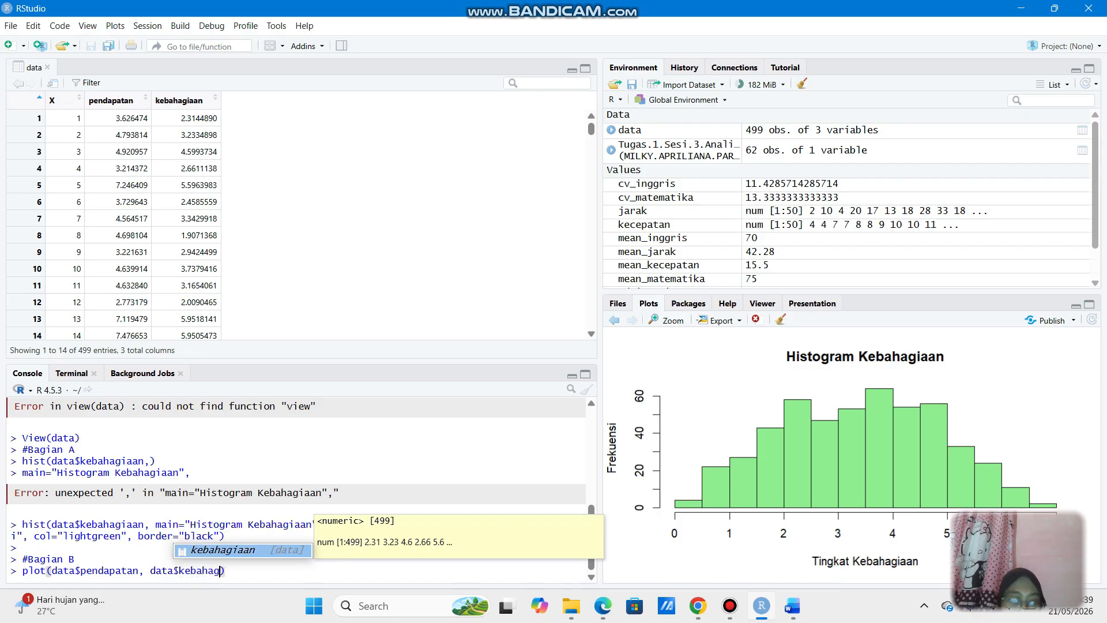
{"action": "type", "text": "iaan"}
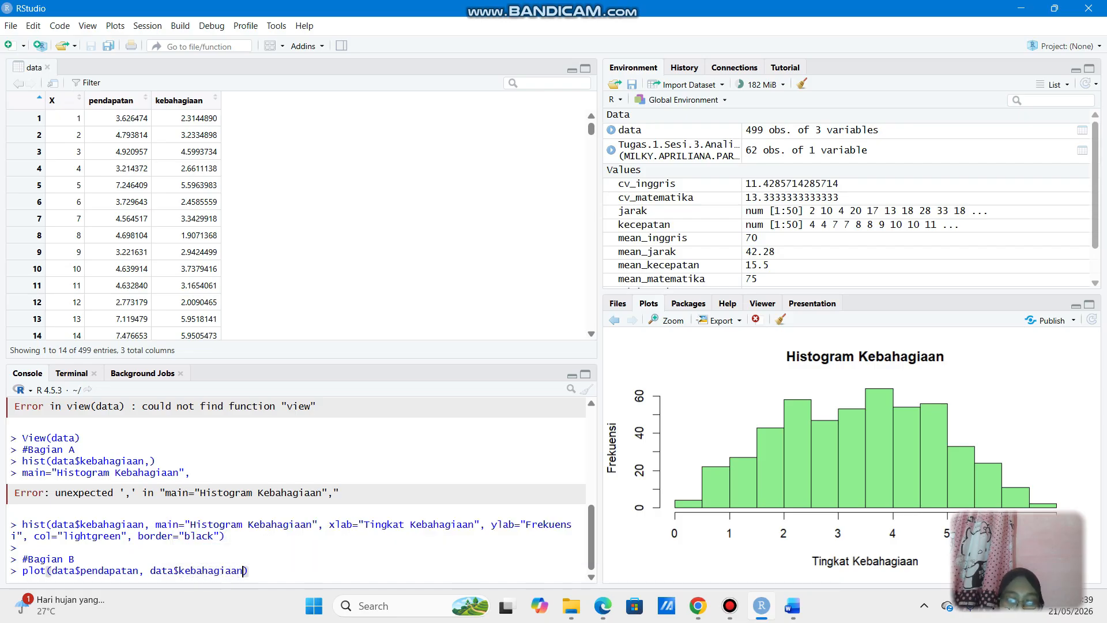
Add the title argument main = "scatter Plot" to the plot command after data$kebahagiaan.
{"action": "type", "text": ", mai"}
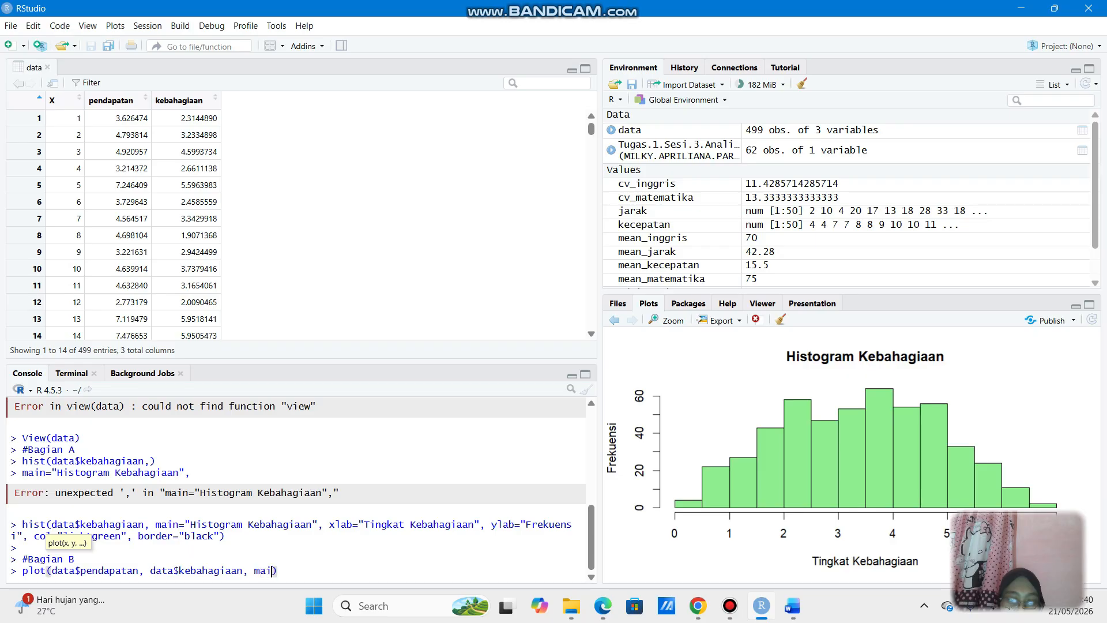
{"action": "type", "text": "b"}
{"action": "key", "text": "BackSpace"}
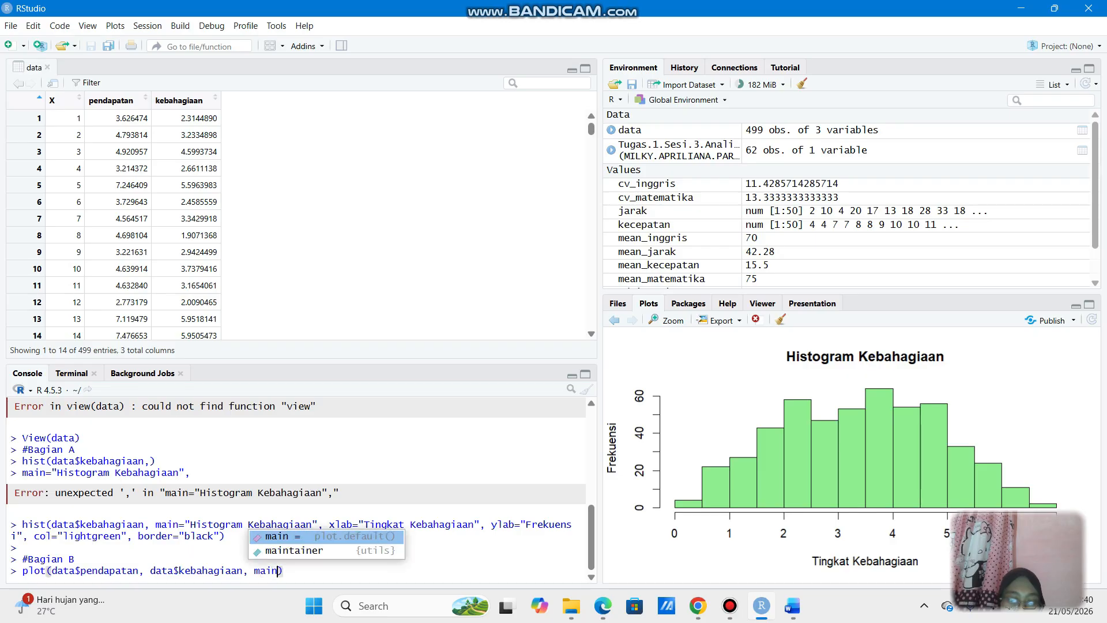
{"action": "type", "text": "n"}
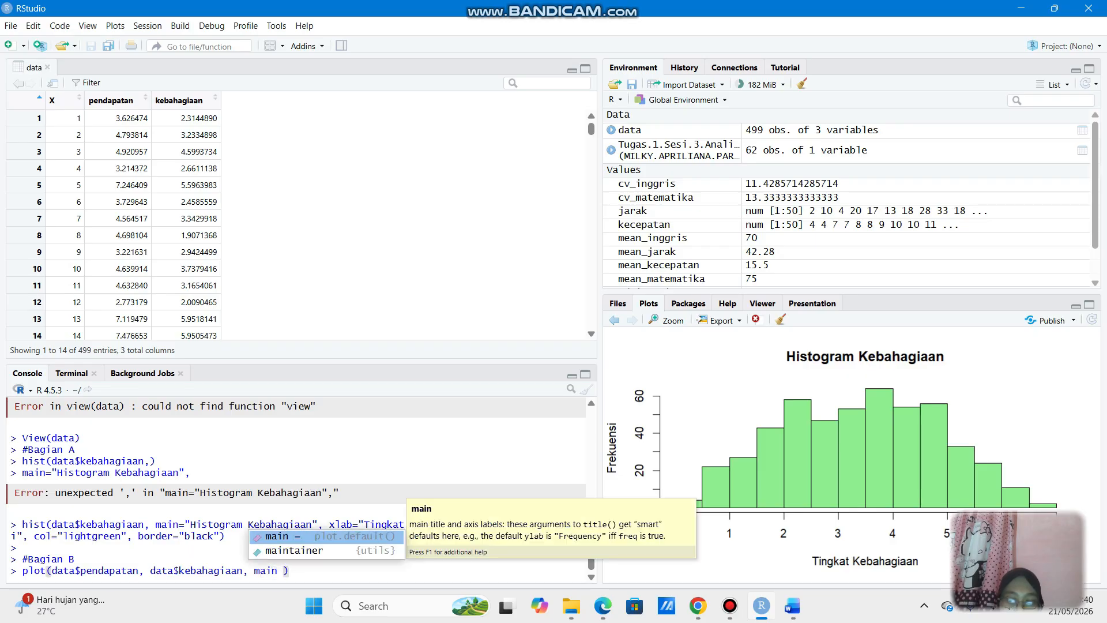
{"action": "key", "text": "Tab"}
{"action": "type", "text": "\"sca"}
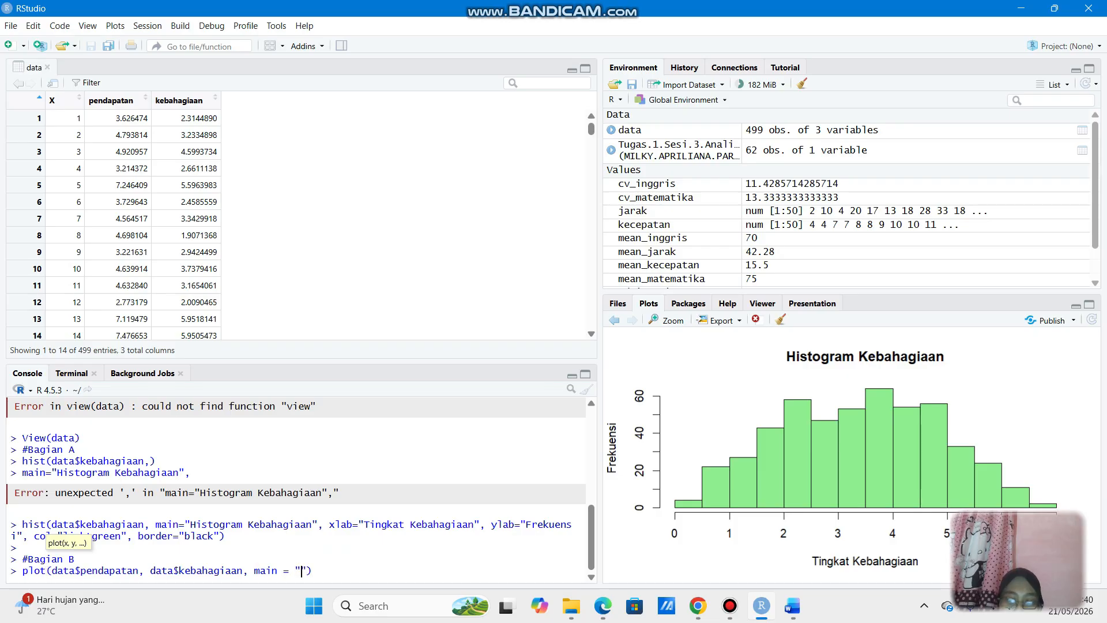
{"action": "type", "text": "tter"}
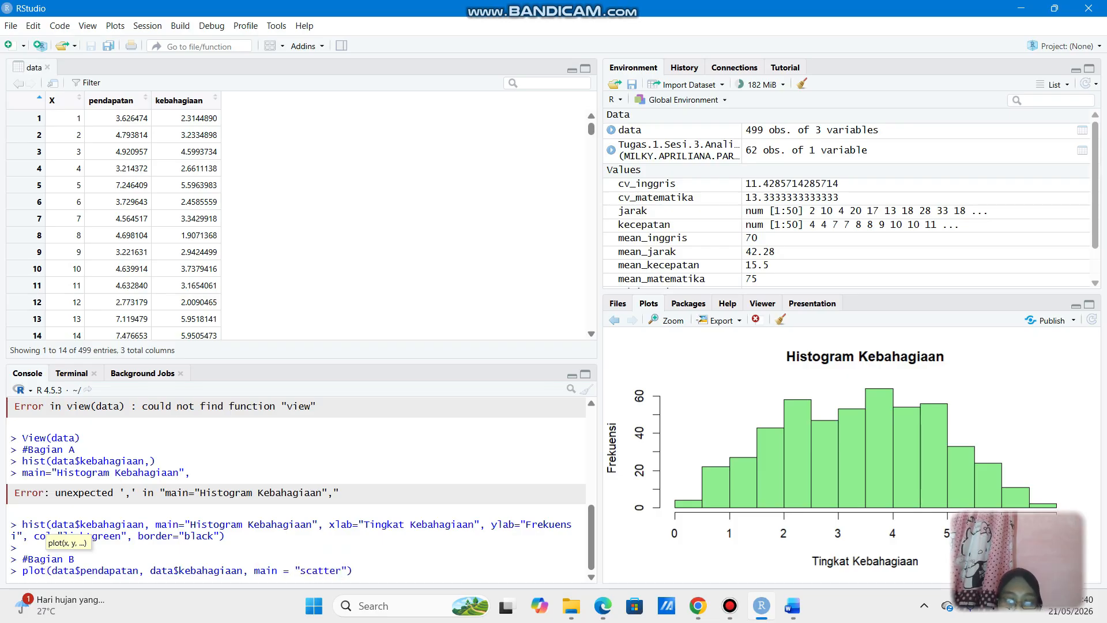
{"action": "type", "text": " p"}
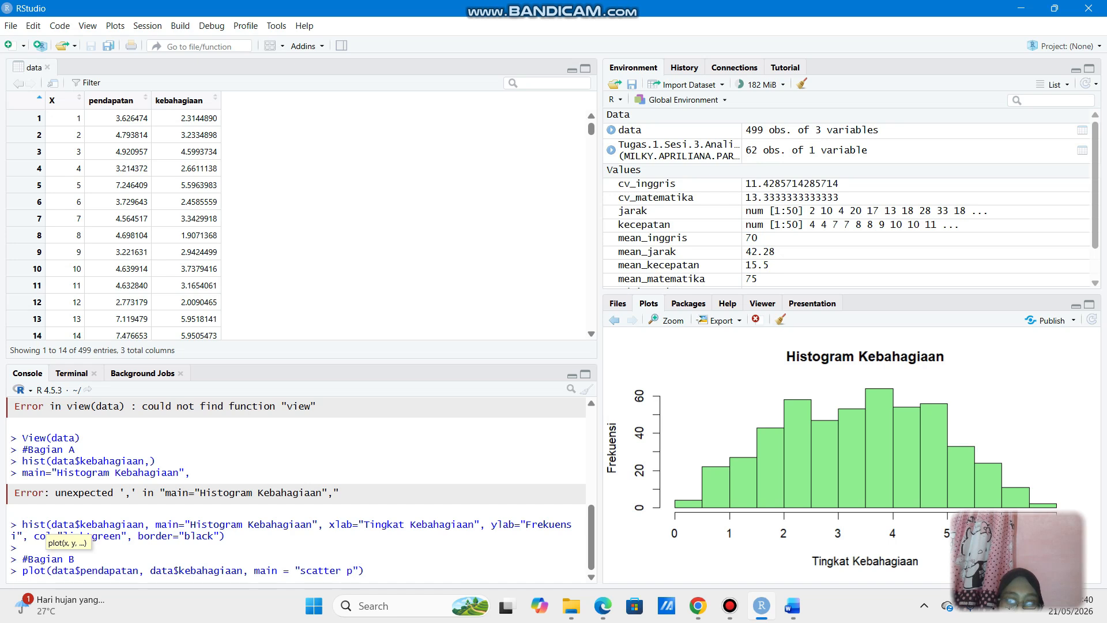
{"action": "key", "text": "BackSpace"}
{"action": "type", "text": "Plot"}
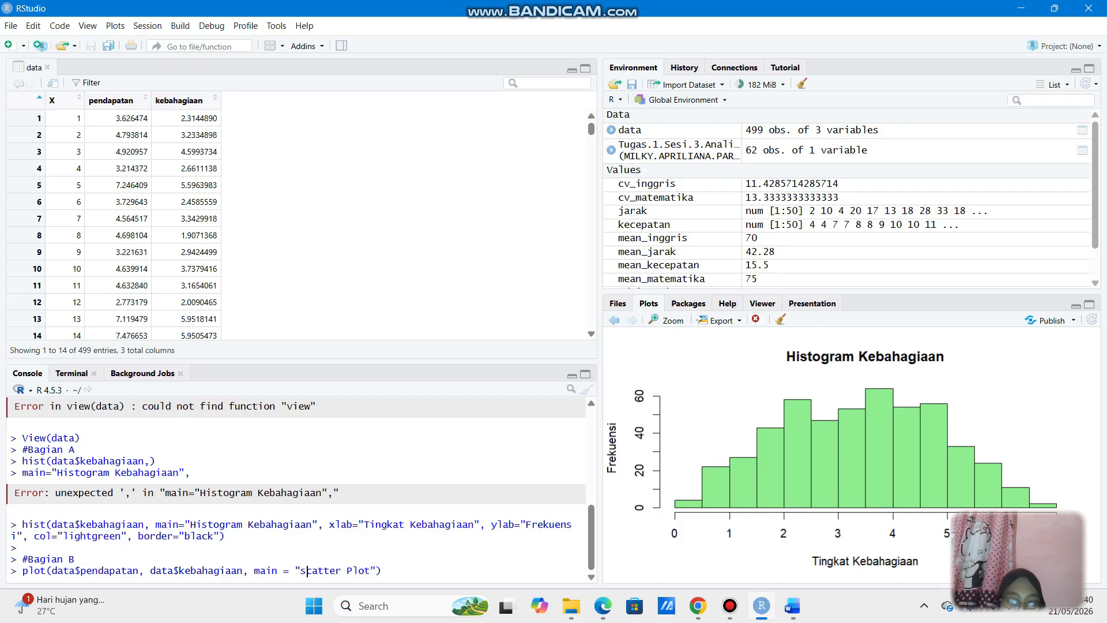
Change the plot command's main title to "Scatter Plot : Hubungan Pendapatan dan Kebahagiaan".
{"action": "left_click", "coordinate": [307, 570]}
{"action": "key", "text": "BackSpace"}
{"action": "type", "text": "Scatter Plot : Hubung"}
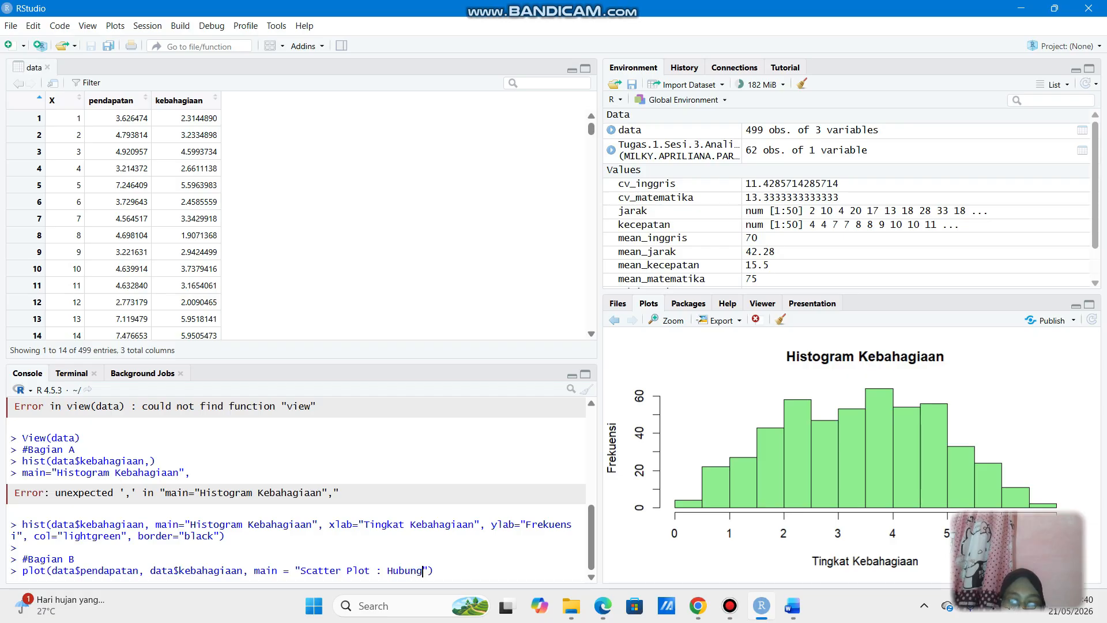
{"action": "type", "text": "an Pendap"}
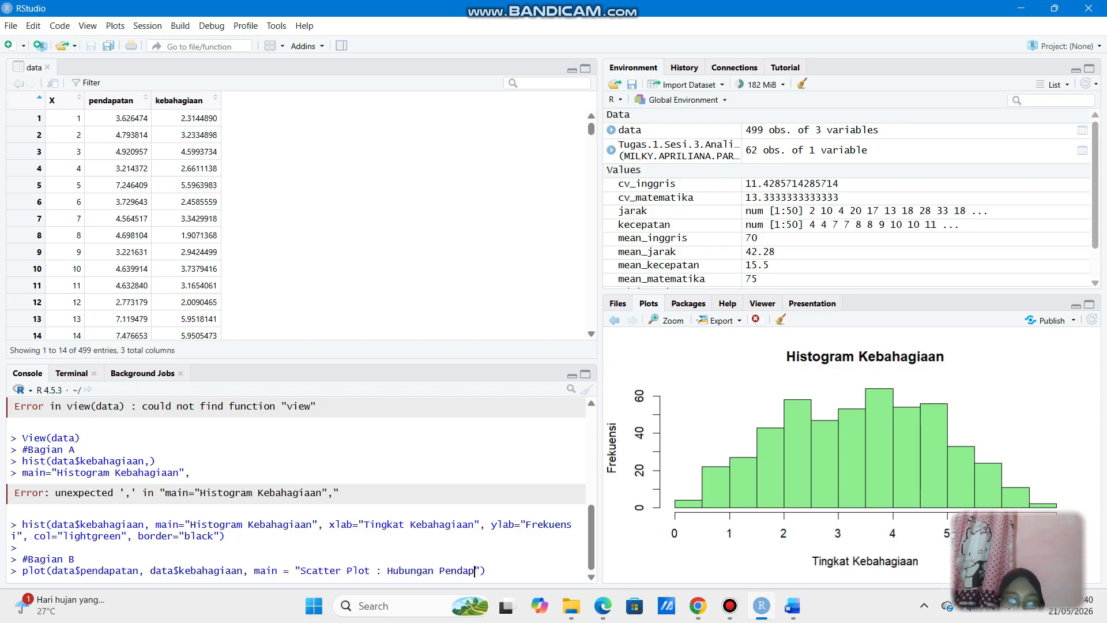
{"action": "type", "text": "atan "}
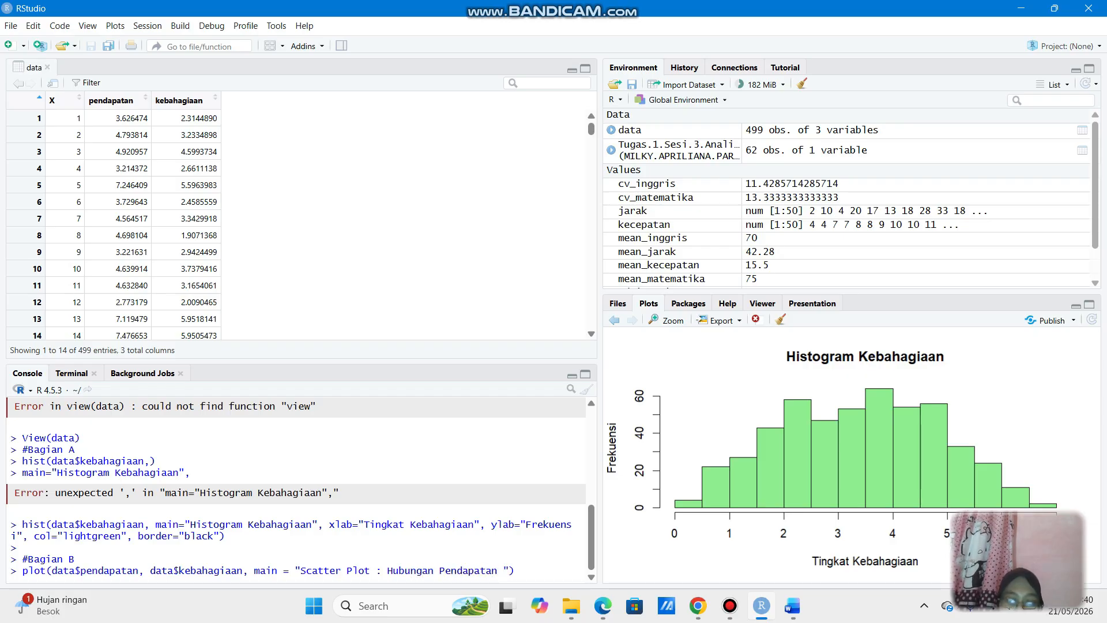
{"action": "type", "text": "dan KEb"}
{"action": "key", "text": "BackSpace"}
{"action": "key", "text": "BackSpace"}
{"action": "type", "text": "ebahagiaan"}
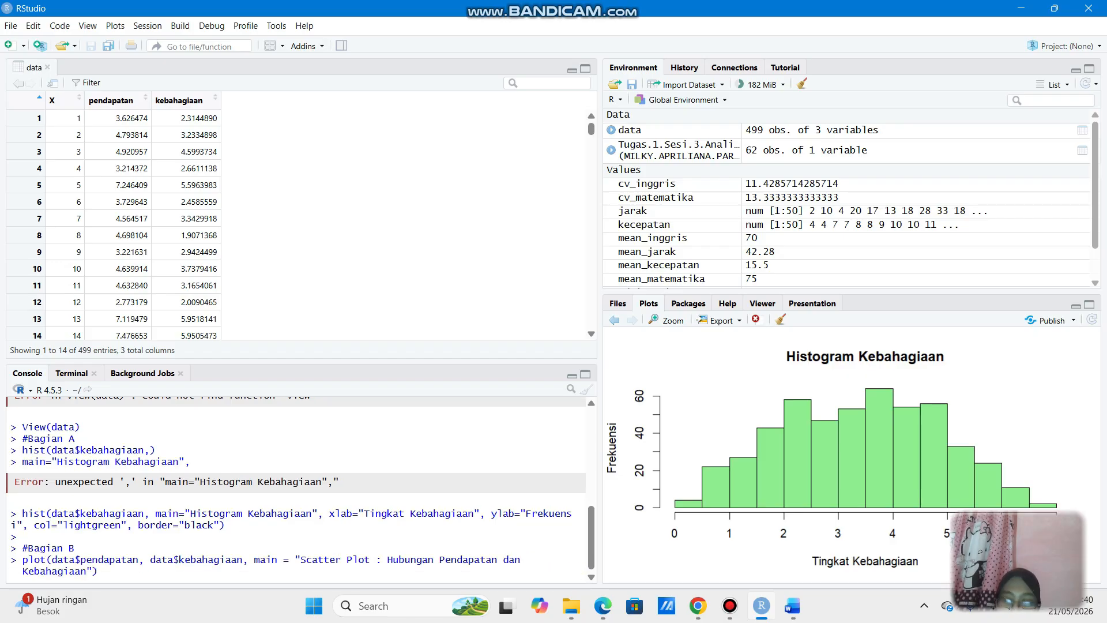
{"action": "type", "text": ")"}
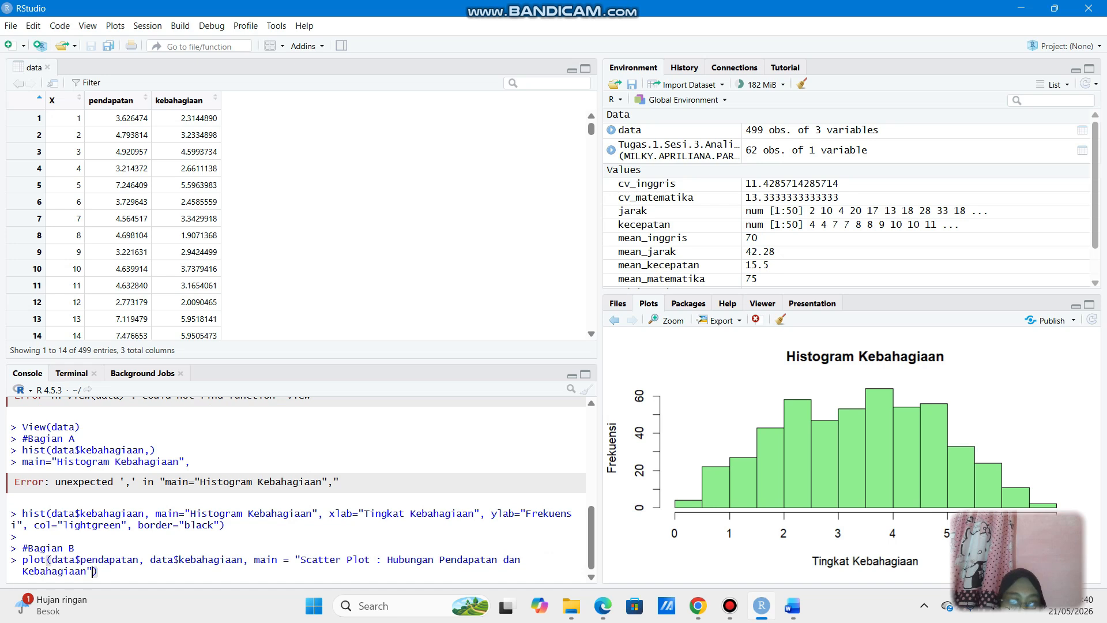
Add the axis labels xlab="Pendapatan" and ylab="Kebahagiaan" to the plot command after the title argument.
{"action": "type", "text": ", xlab=\""}
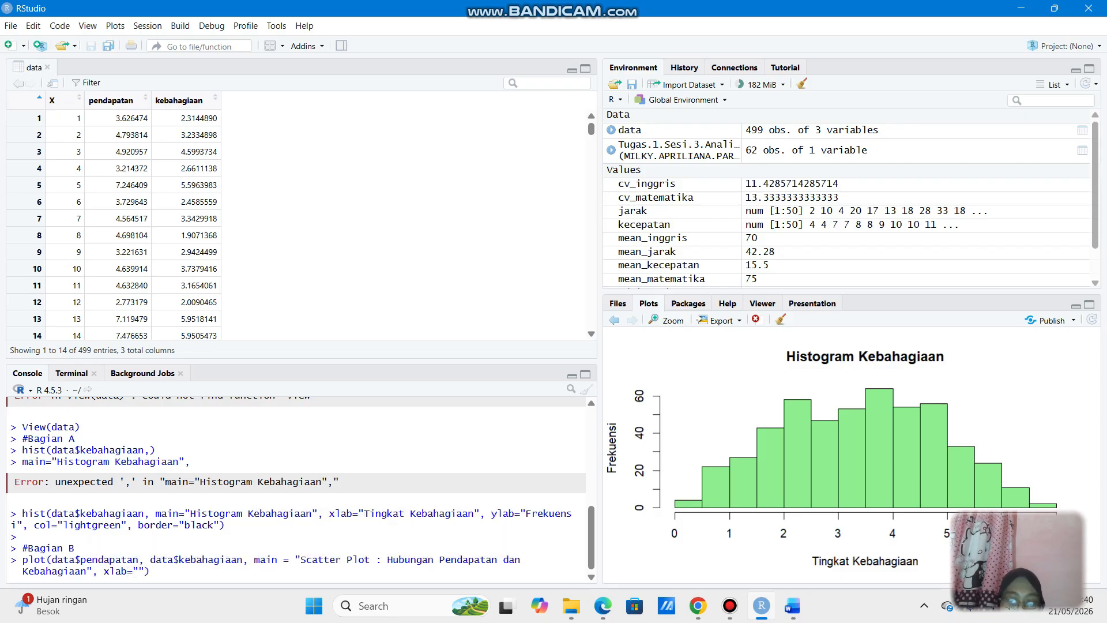
{"action": "type", "text": "Penda"}
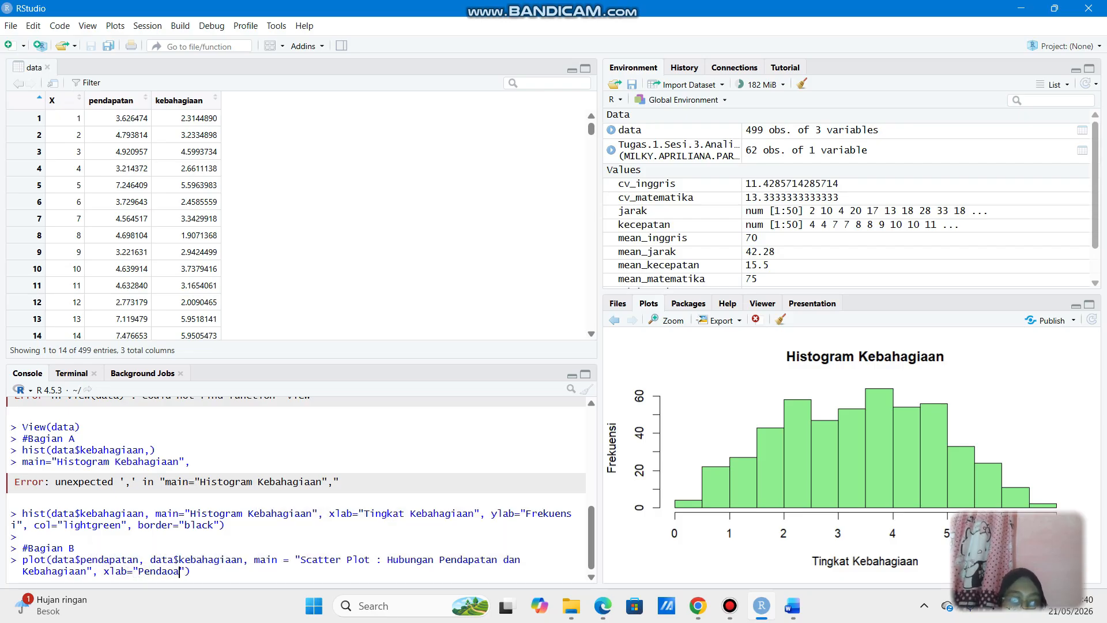
{"action": "type", "text": "patan"}
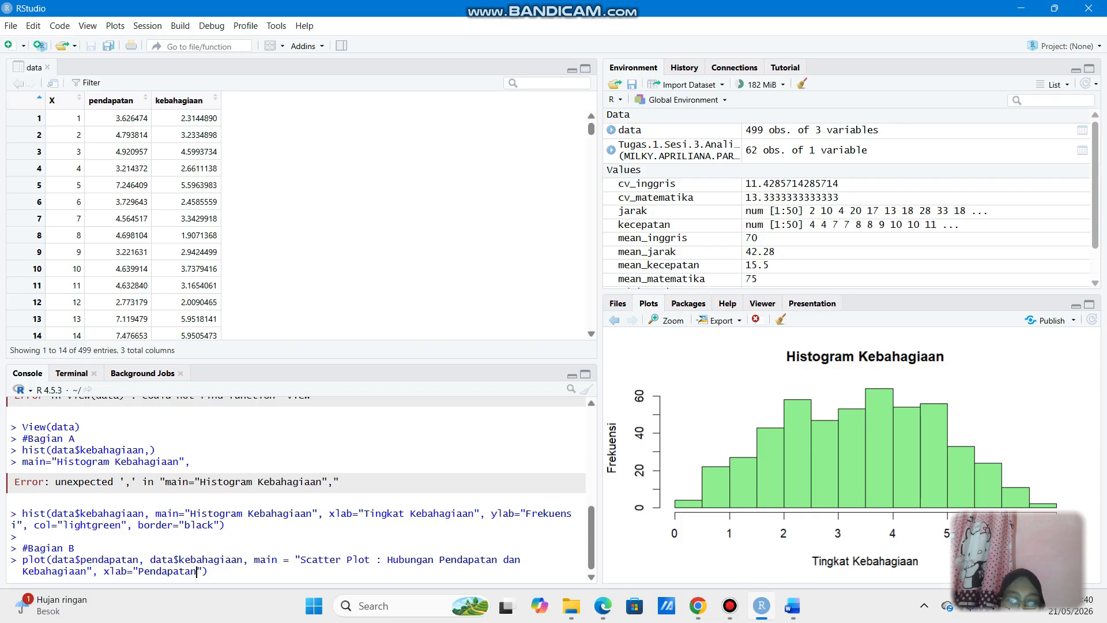
{"action": "type", "text": "\", ylab"}
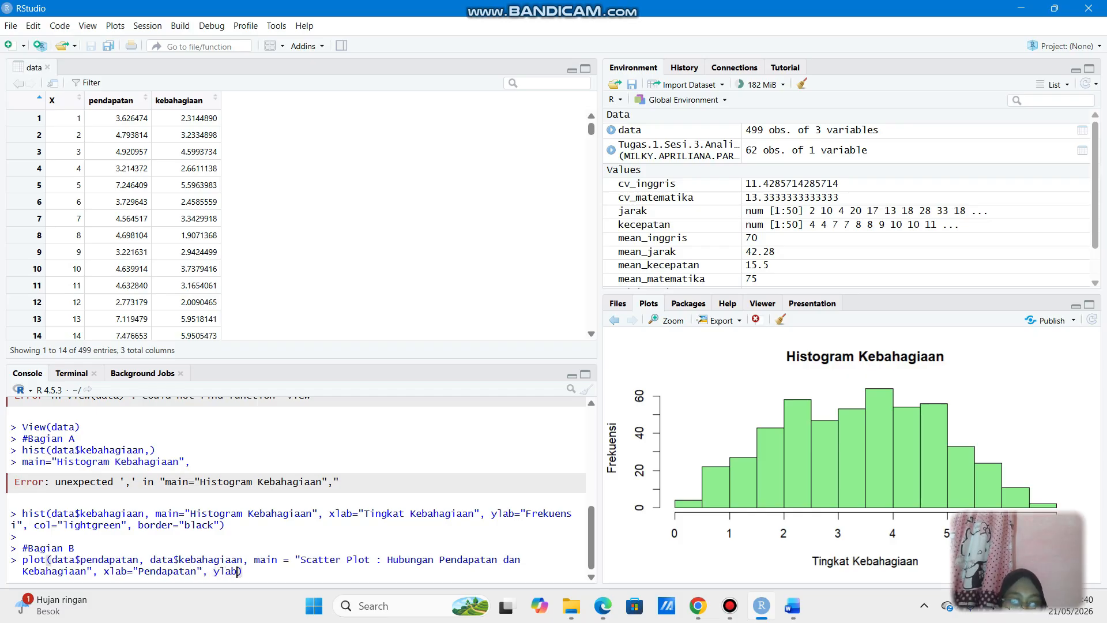
{"action": "type", "text": "=\"Kebahagiaan\""}
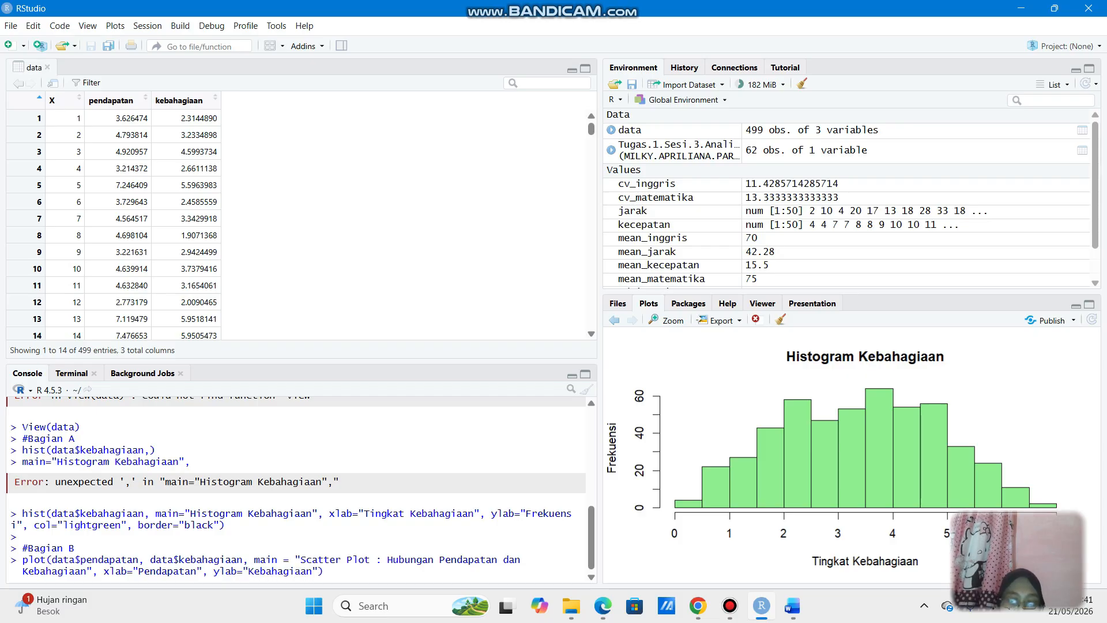
Add col="red" and pch=19 to the plot command and run it to draw the scatter plot.
{"action": "type", "text": ", col"}
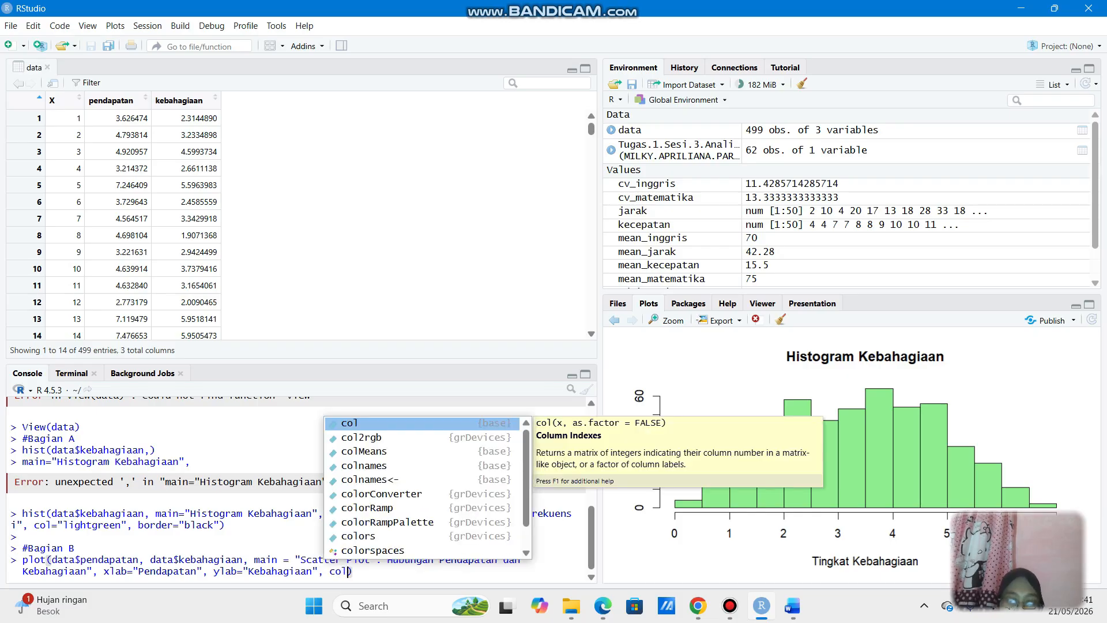
{"action": "type", "text": "="}
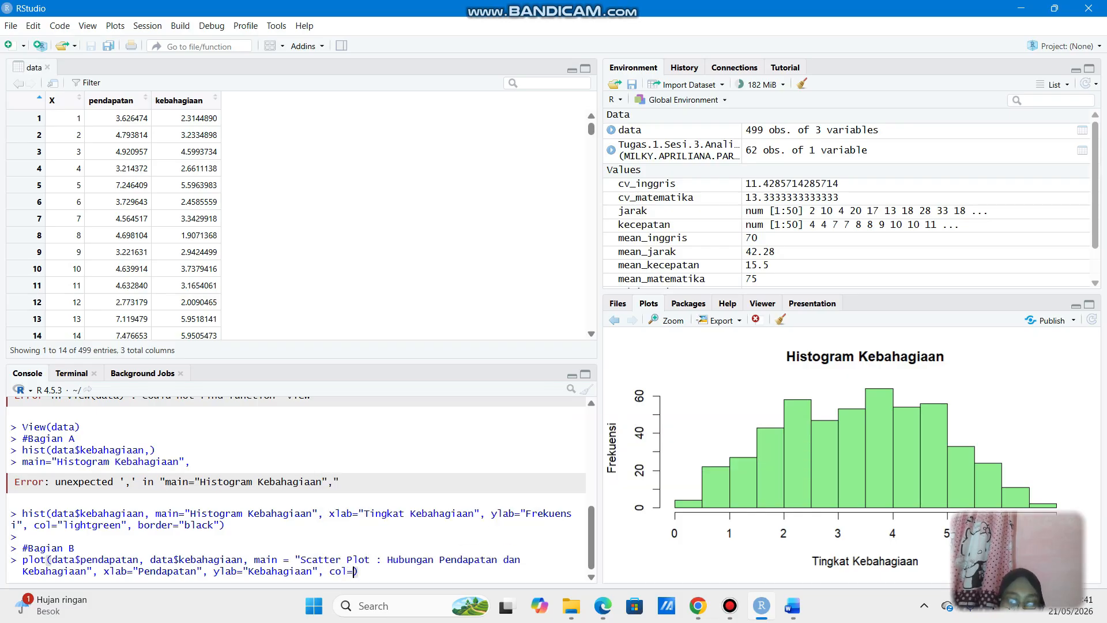
{"action": "type", "text": "\""}
{"action": "type", "text": "red"}
{"action": "type", "text": ")"}
{"action": "type", "text": ","}
{"action": "type", "text": " pch"}
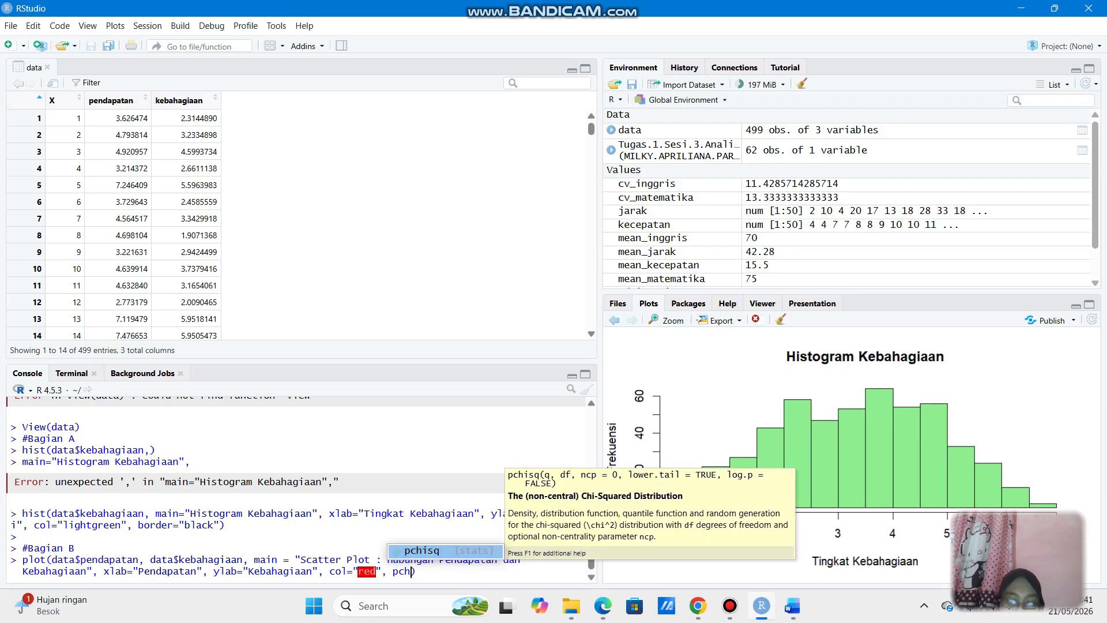
{"action": "type", "text": "=19"}
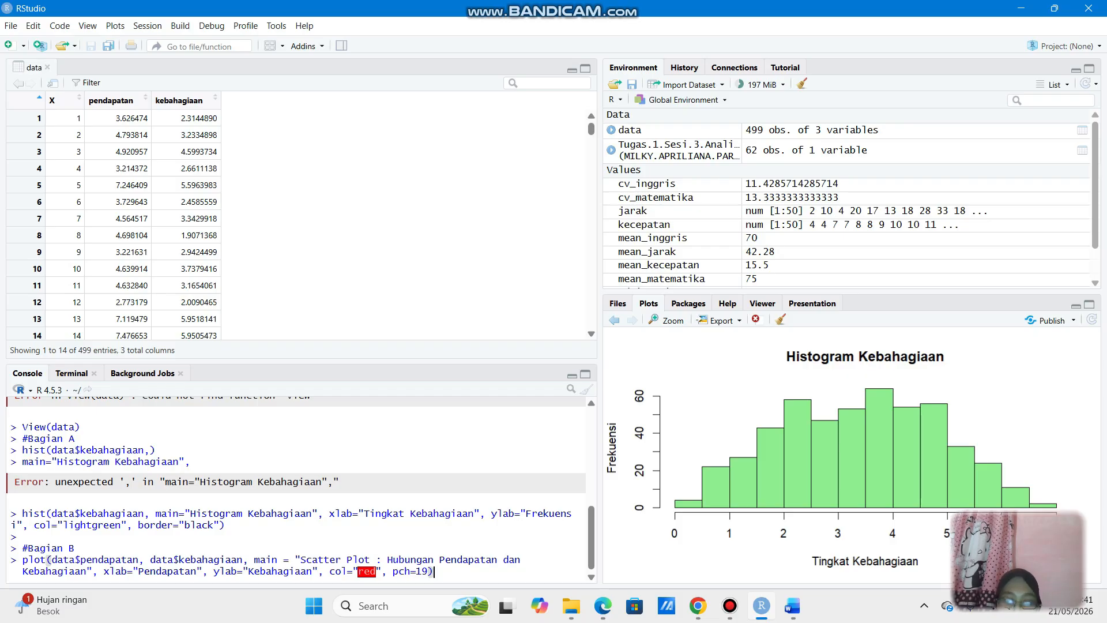
{"action": "key", "text": "Return"}
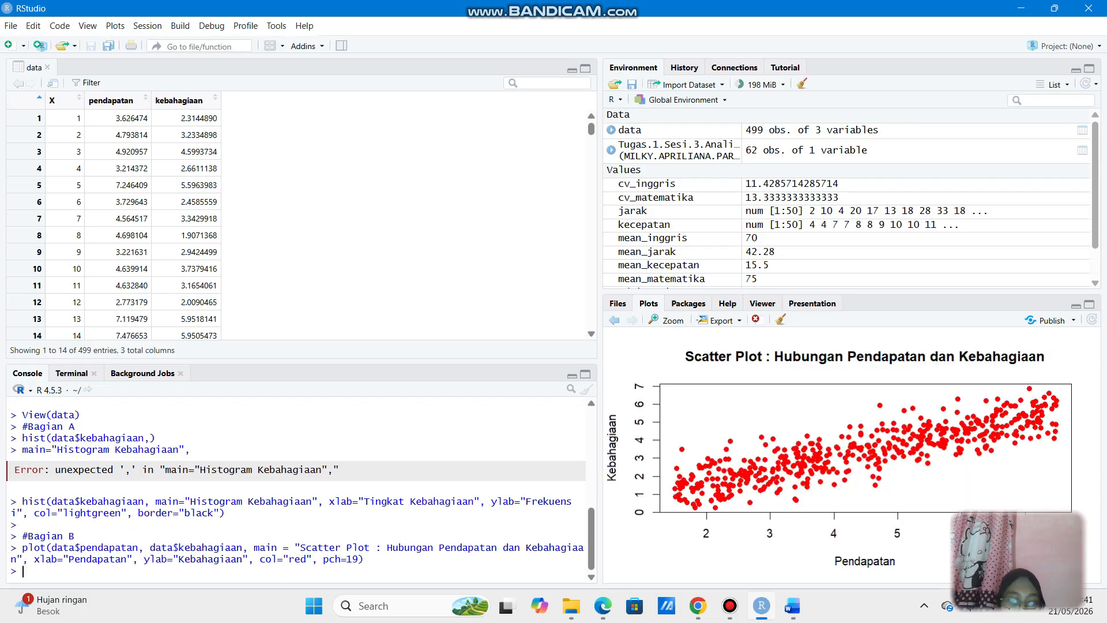
Write abline(1m(kebahagiaan~pendapatan, data=data)) at the new console prompt for the regression line, without running it.
{"action": "type", "text": "ablin"}
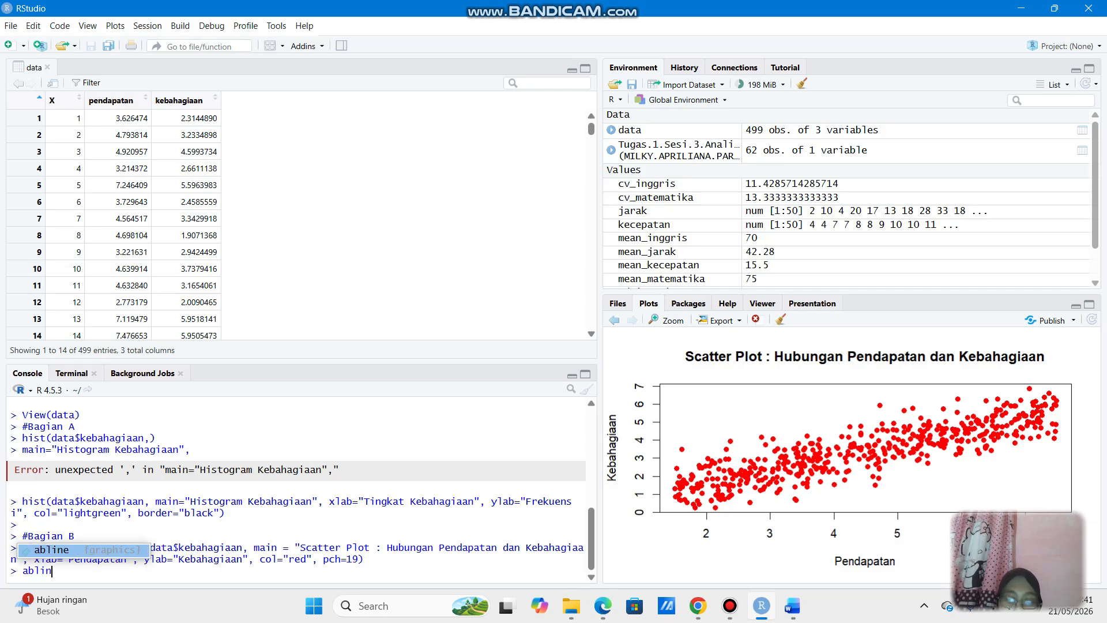
{"action": "type", "text": "e(1"}
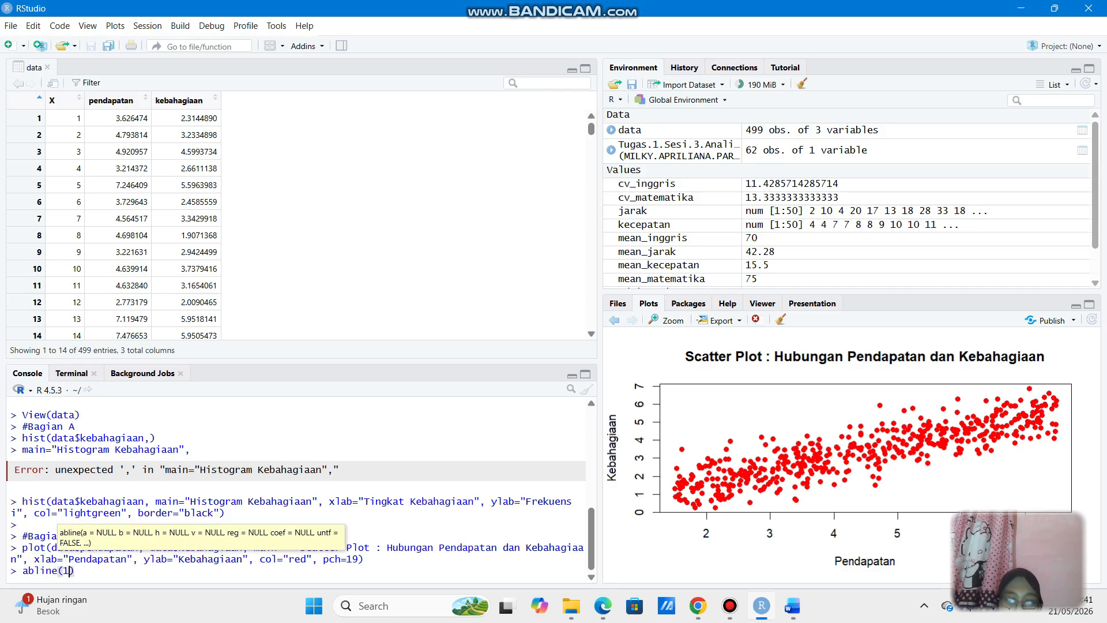
{"action": "type", "text": "m"}
{"action": "type", "text": "("}
{"action": "type", "text": "kebahag"}
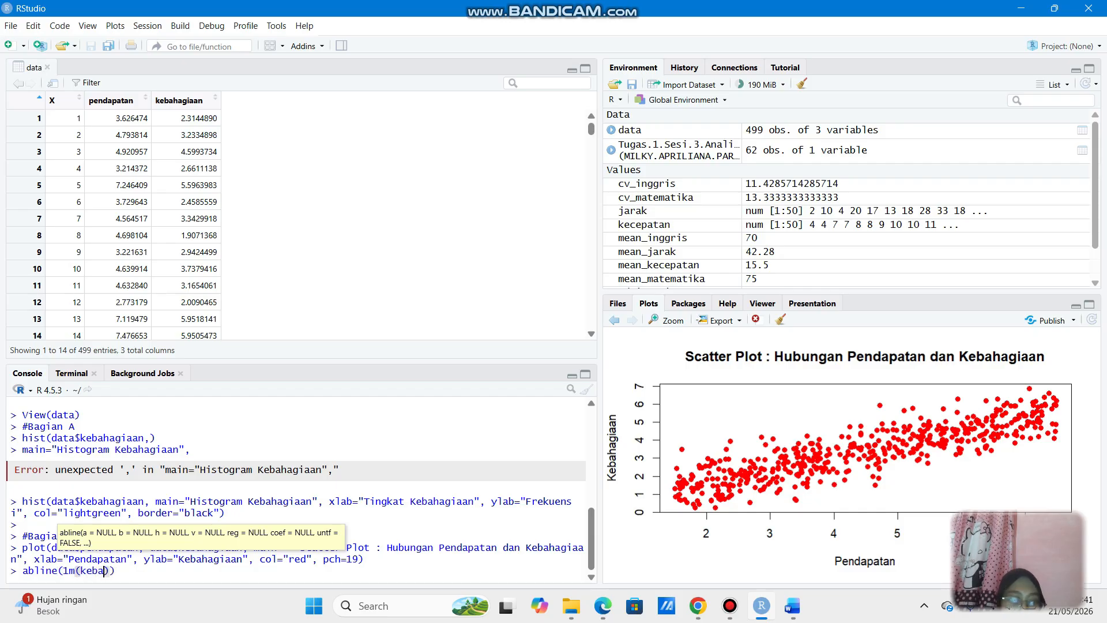
{"action": "type", "text": "iaan"}
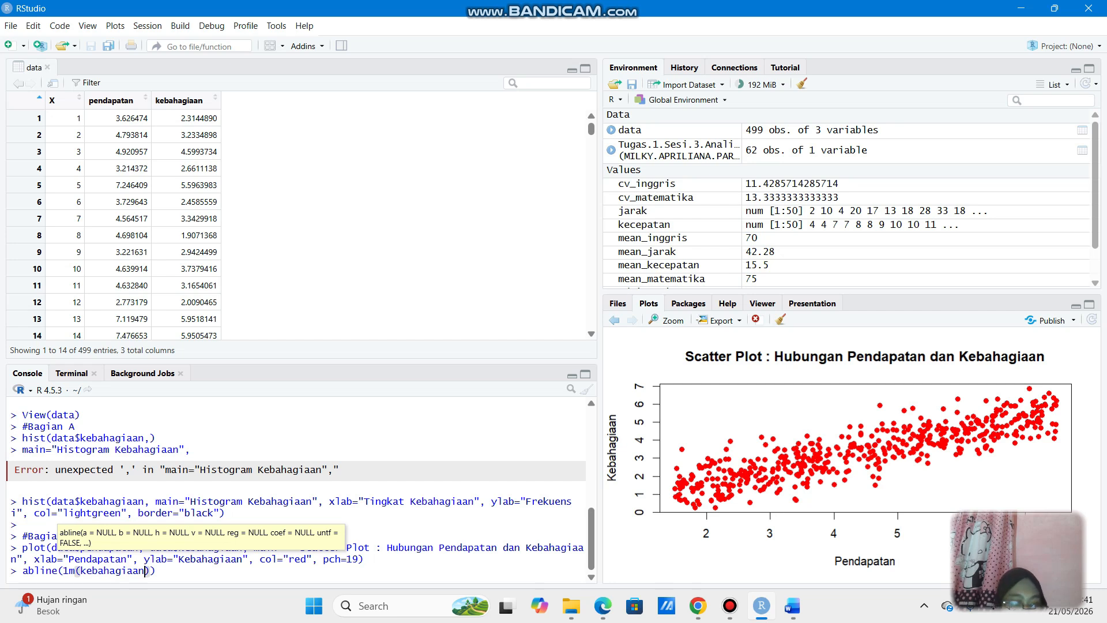
{"action": "type", "text": "~"}
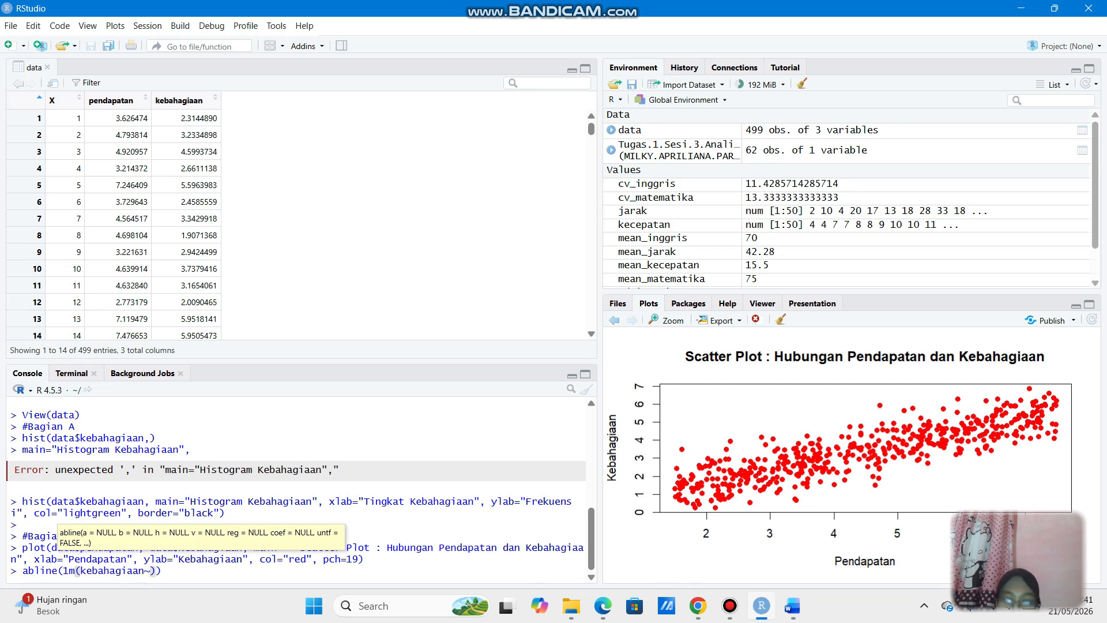
{"action": "type", "text": "pendapata"}
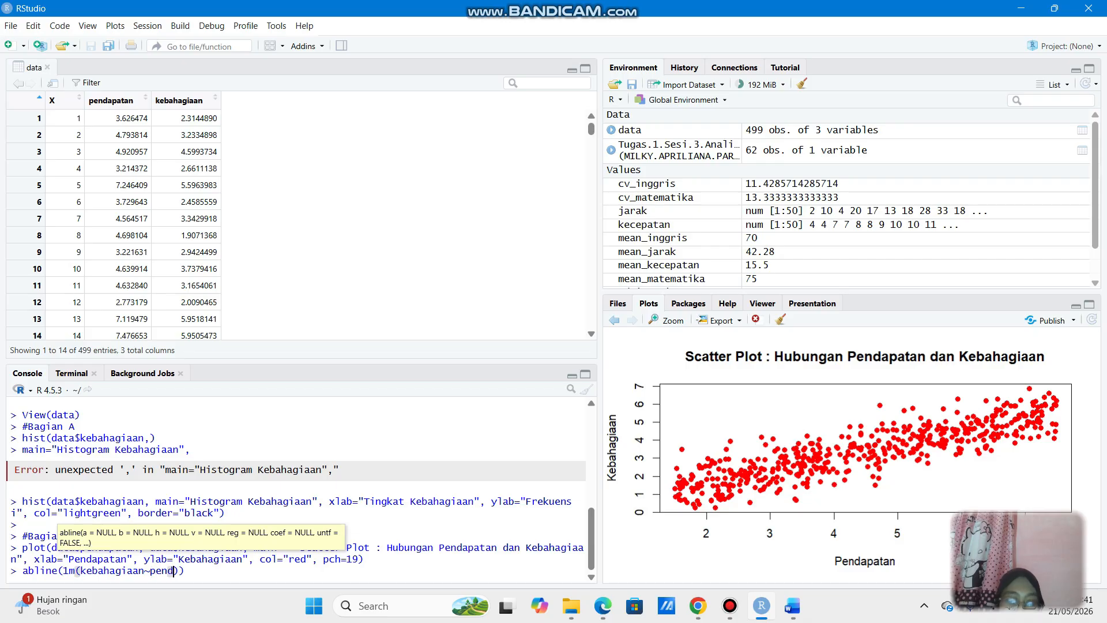
{"action": "type", "text": "n"}
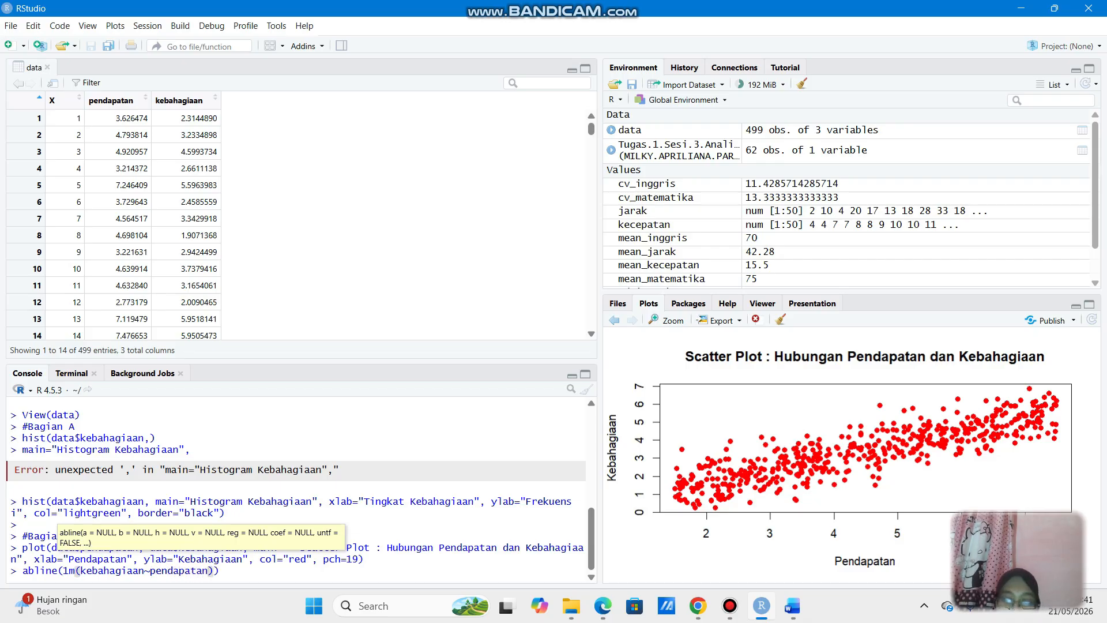
{"action": "type", "text": ", data"}
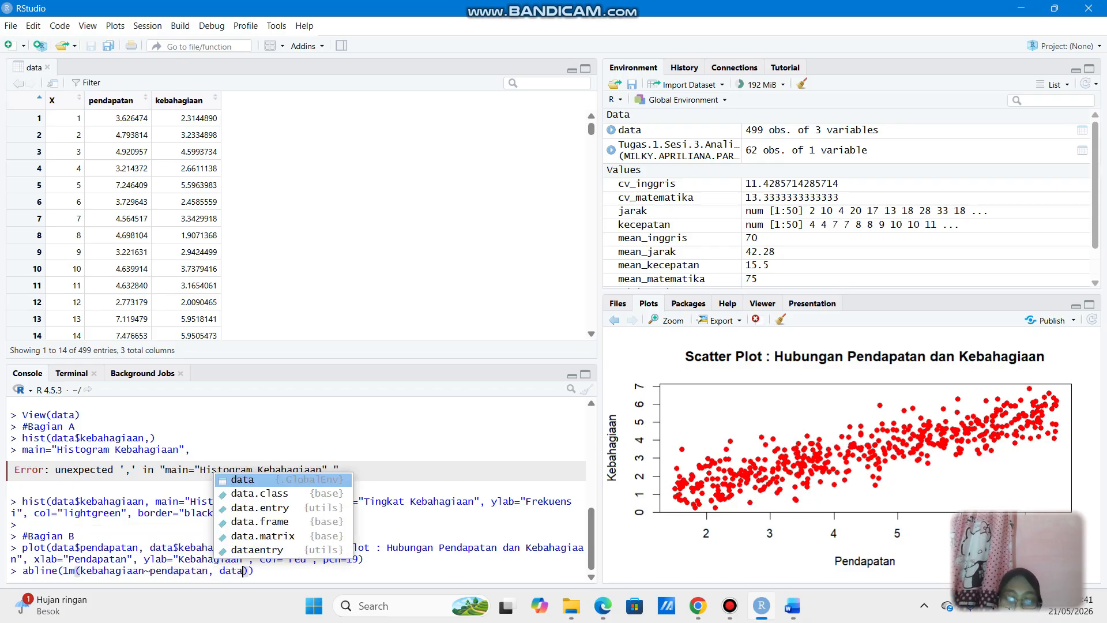
{"action": "type", "text": "=data"}
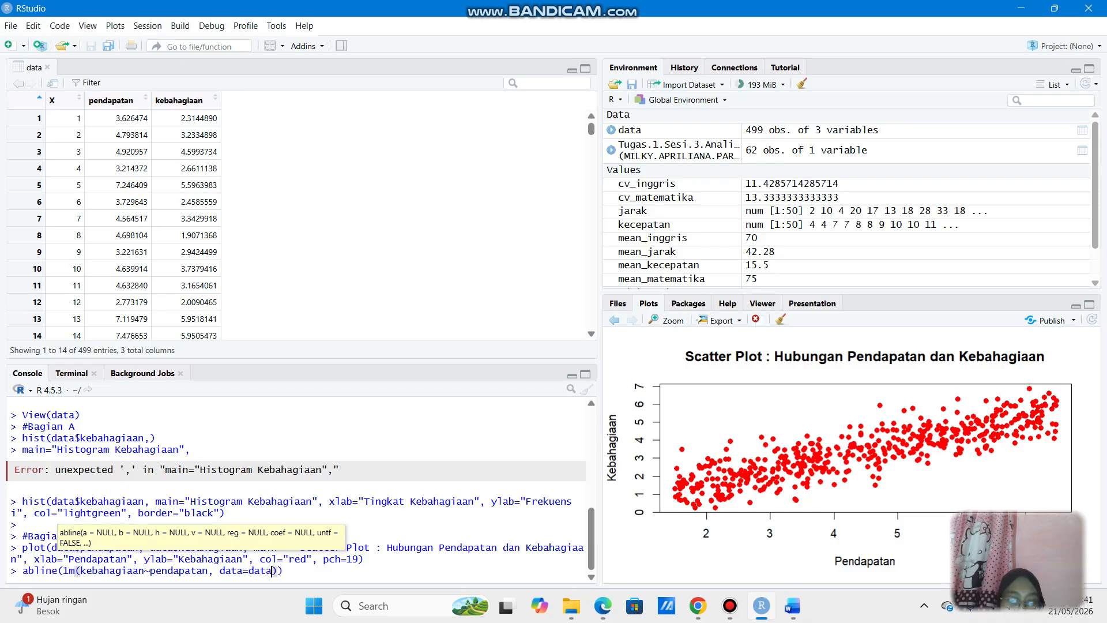
{"action": "type", "text": ")"}
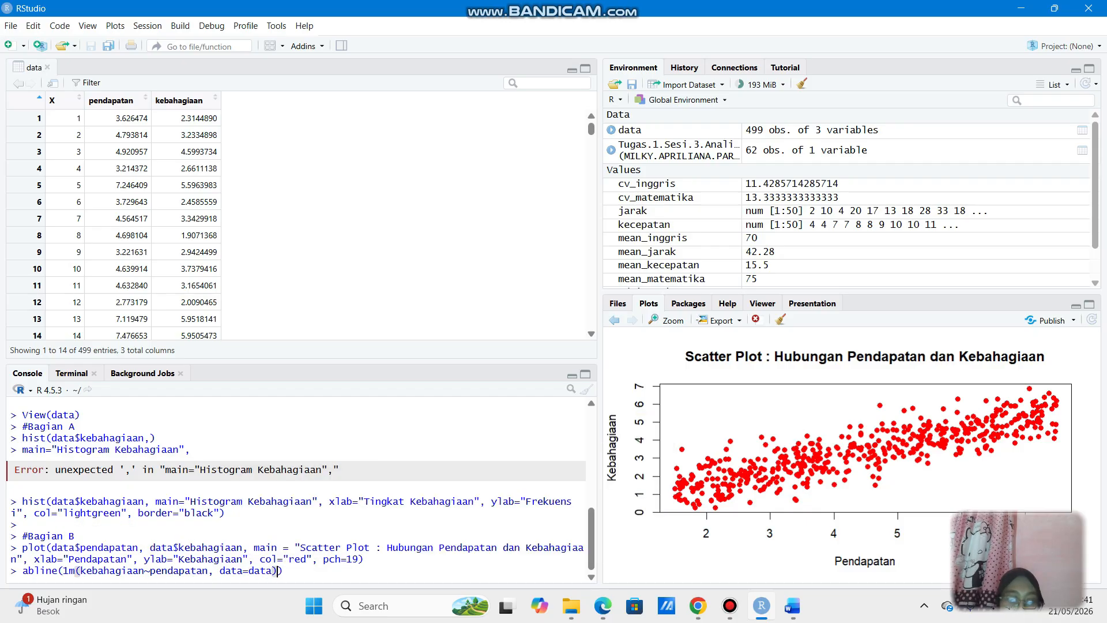
Add col="black" and lwd=2 to the abline command and try to run it to overlay the regression line.
{"action": "type", "text": ","}
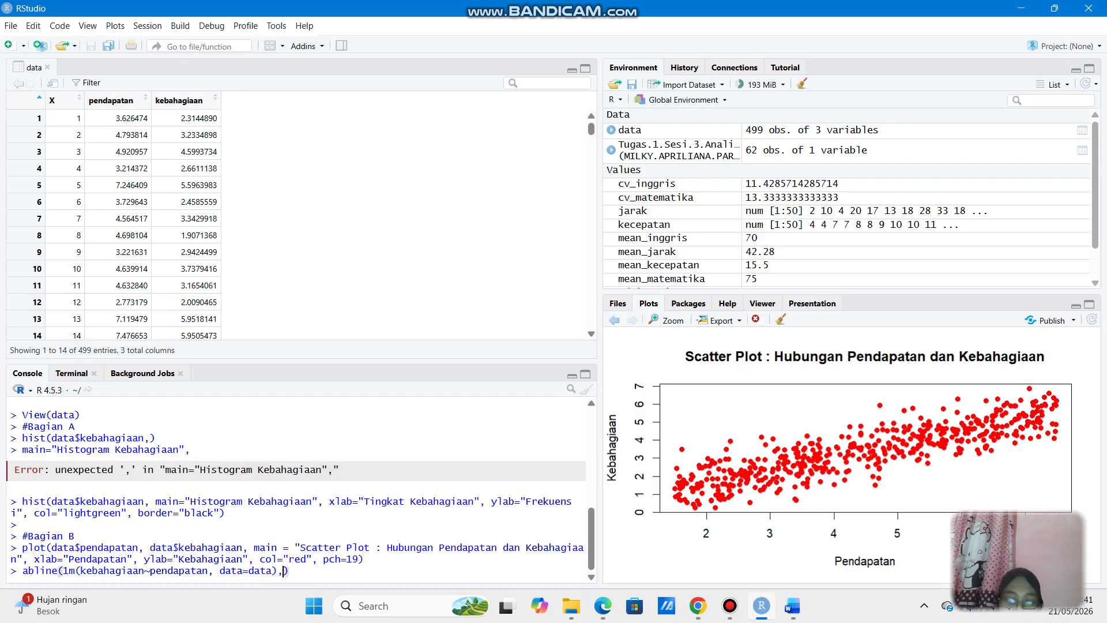
{"action": "type", "text": " col"}
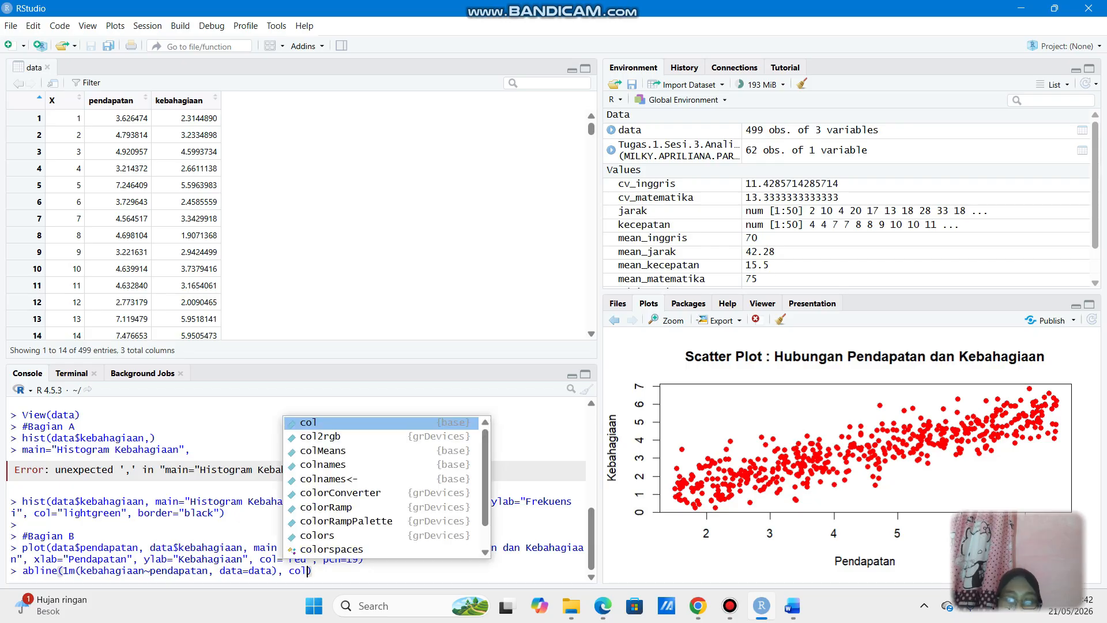
{"action": "type", "text": "=\"b"}
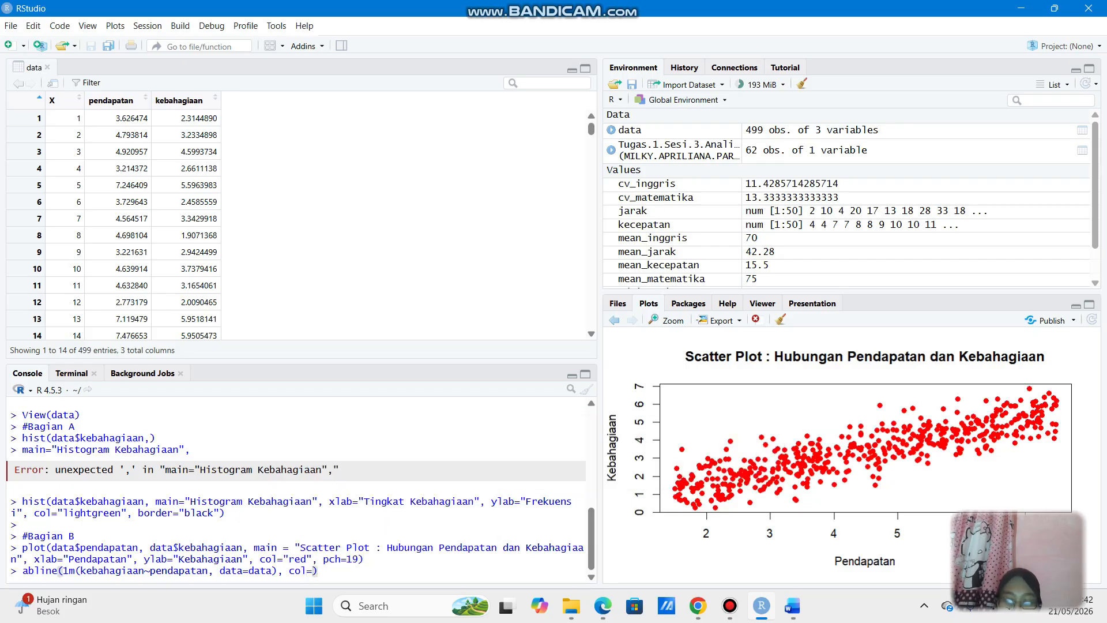
{"action": "type", "text": "lack"}
{"action": "key", "text": "ctrl+shift+Left"}
{"action": "type", "text": ", i"}
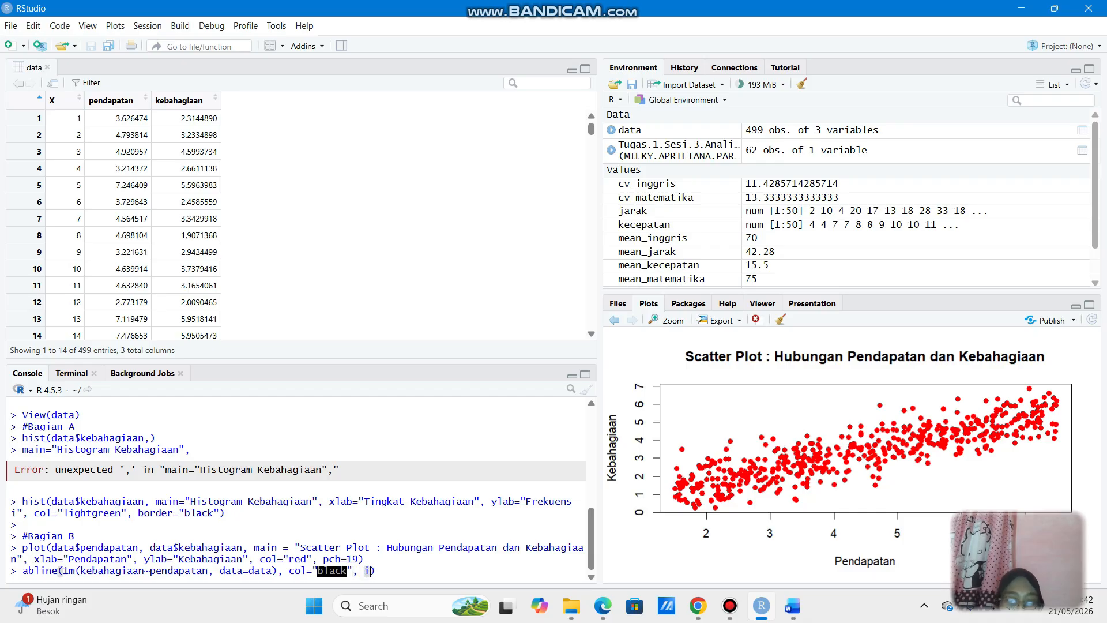
{"action": "key", "text": "BackSpace"}
{"action": "type", "text": "l"}
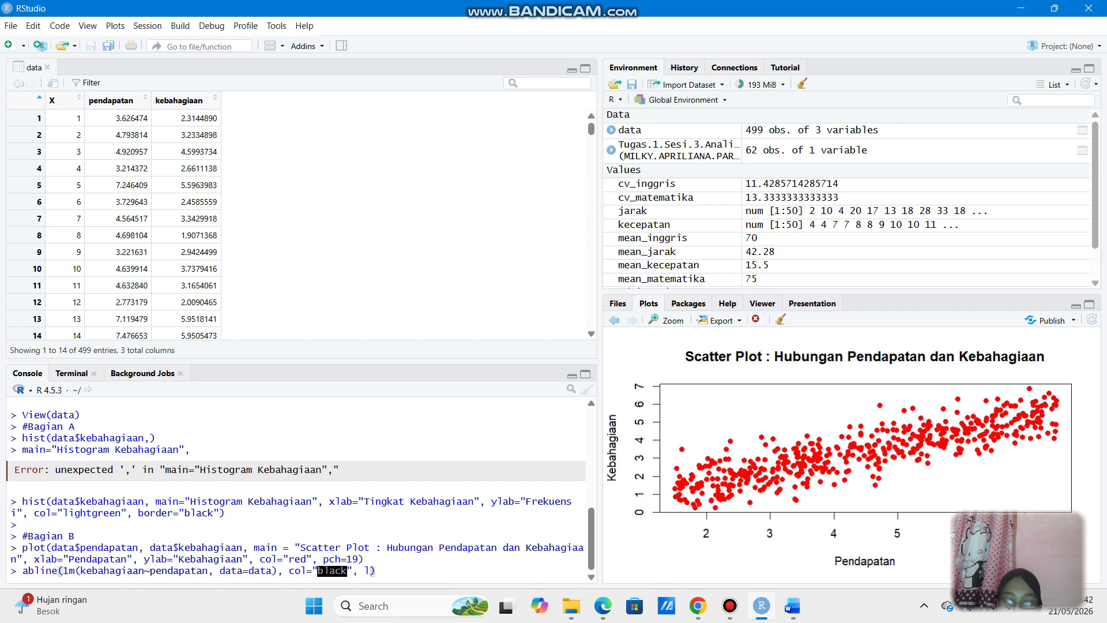
{"action": "type", "text": "wd=2"}
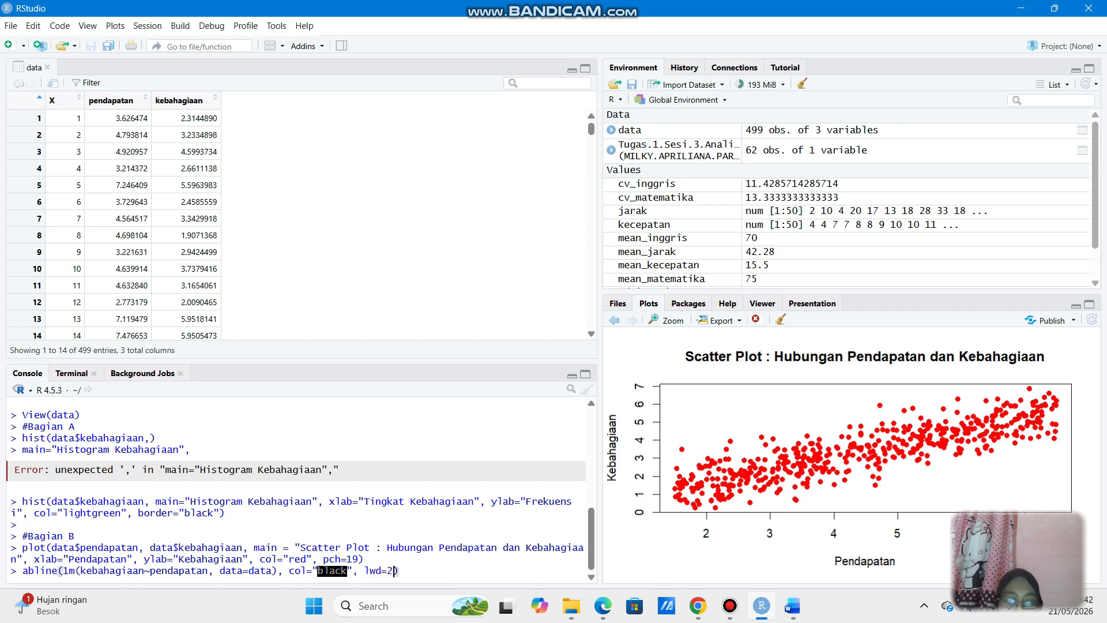
{"action": "key", "text": "Return"}
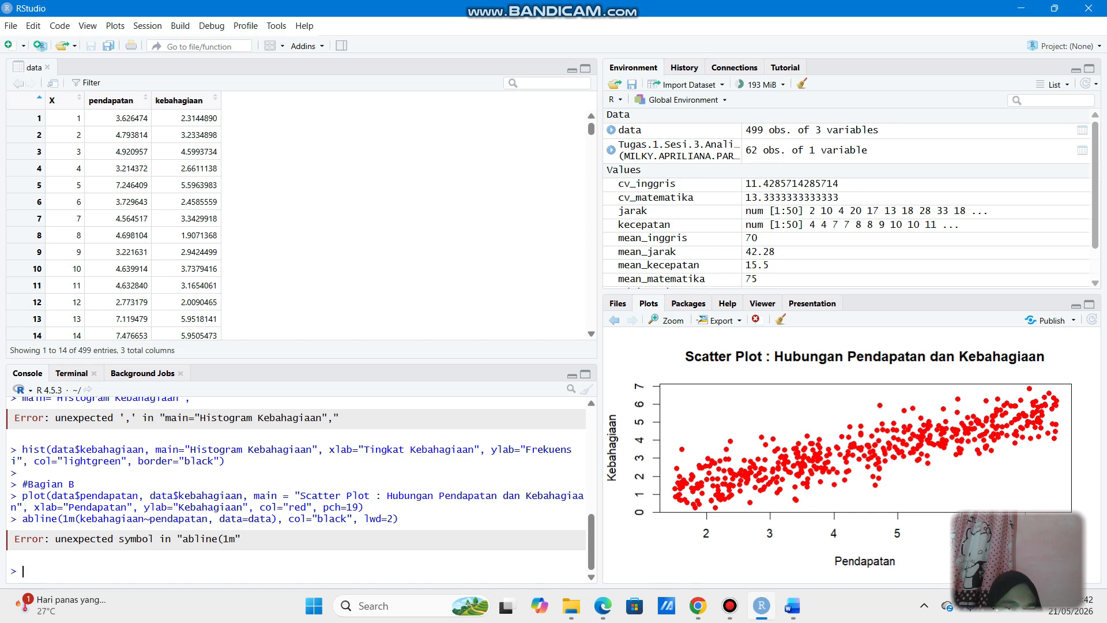
Reuse the failed abline command corrected to abline(lm(kebahagiaan~pendapatan, data=data), col="black", lwd=2) and run it to overlay the regression line.
{"action": "left_click_drag", "start_coordinate": [23, 518], "coordinate": [398, 519]}
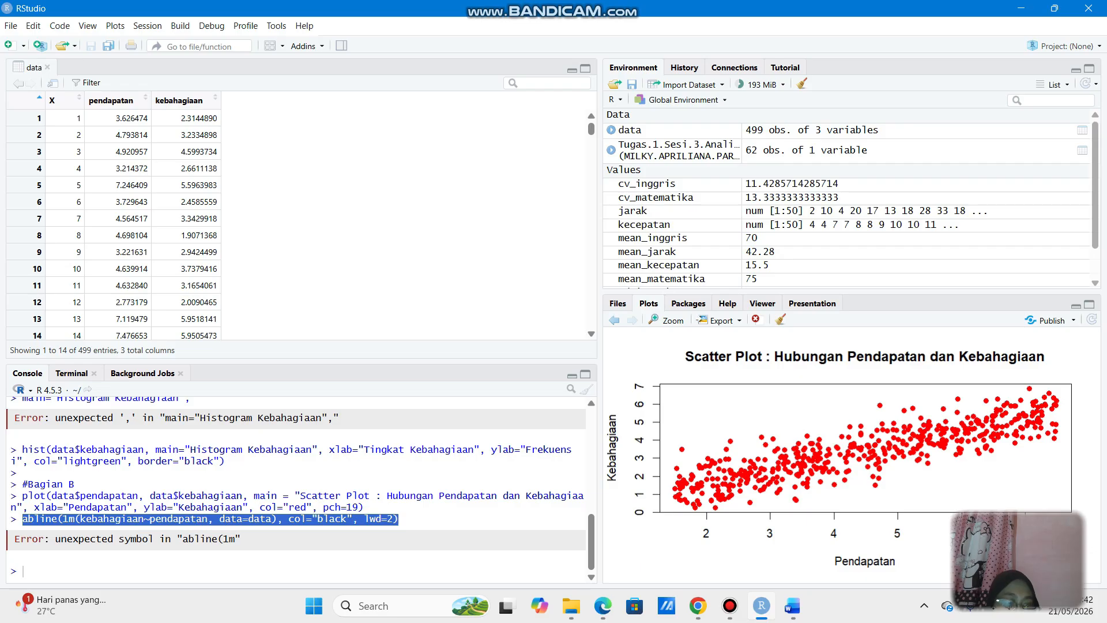
{"action": "left_click", "coordinate": [23, 571]}
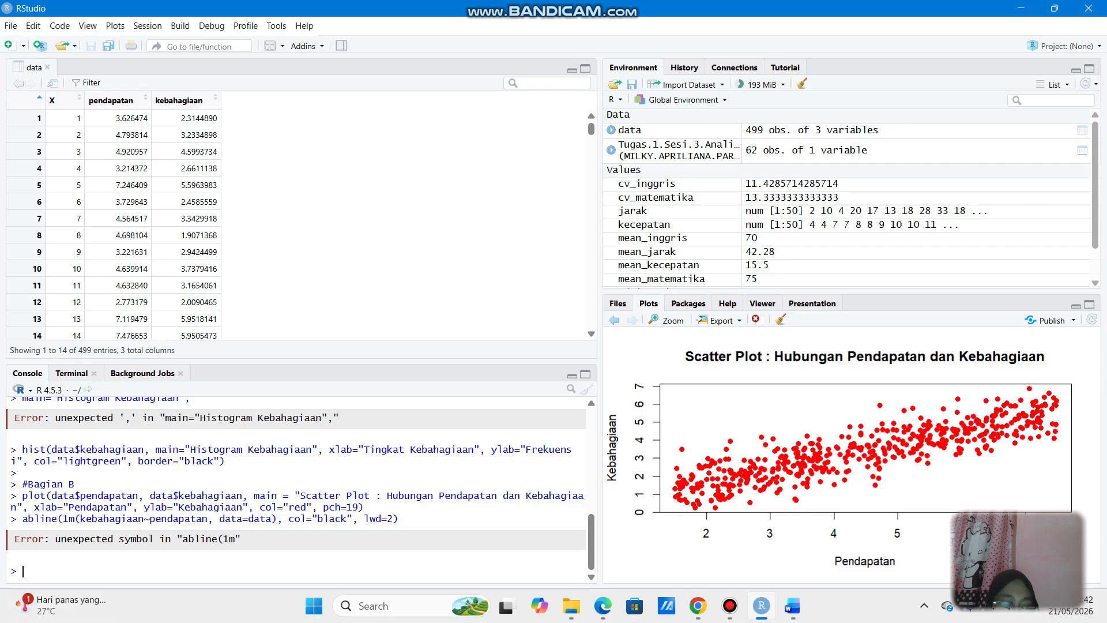
{"action": "type", "text": "abline(lm(kebahagiaan~pendapatan, data=data), col=\"black\", lwd=2)"}
{"action": "left_click", "coordinate": [63, 570]}
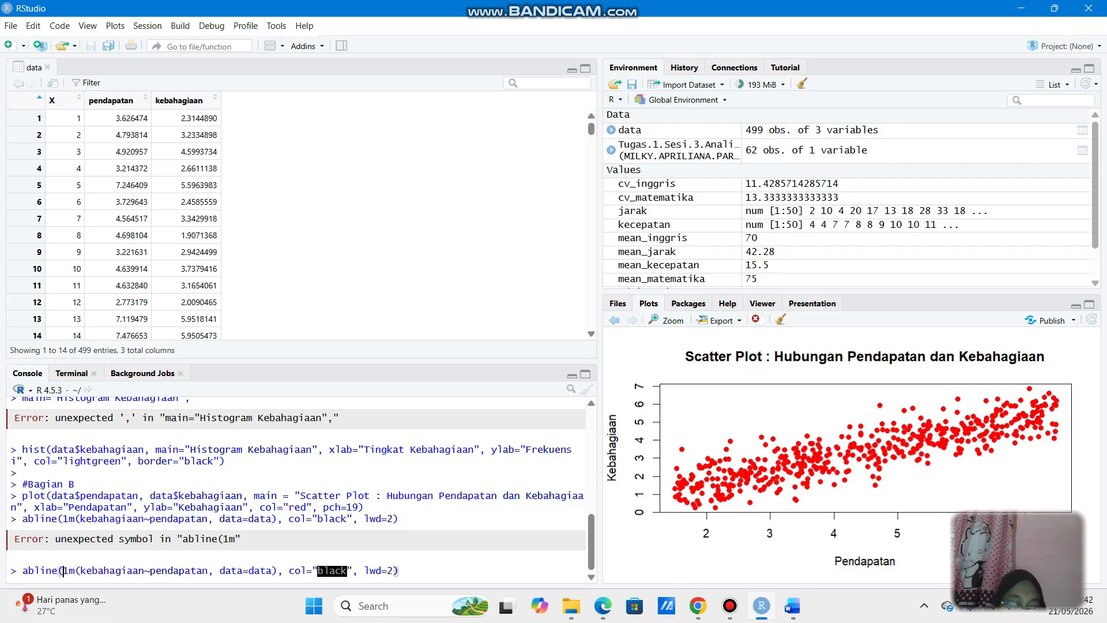
{"action": "key", "text": "Delete"}
{"action": "type", "text": "l"}
{"action": "key", "text": "Return"}
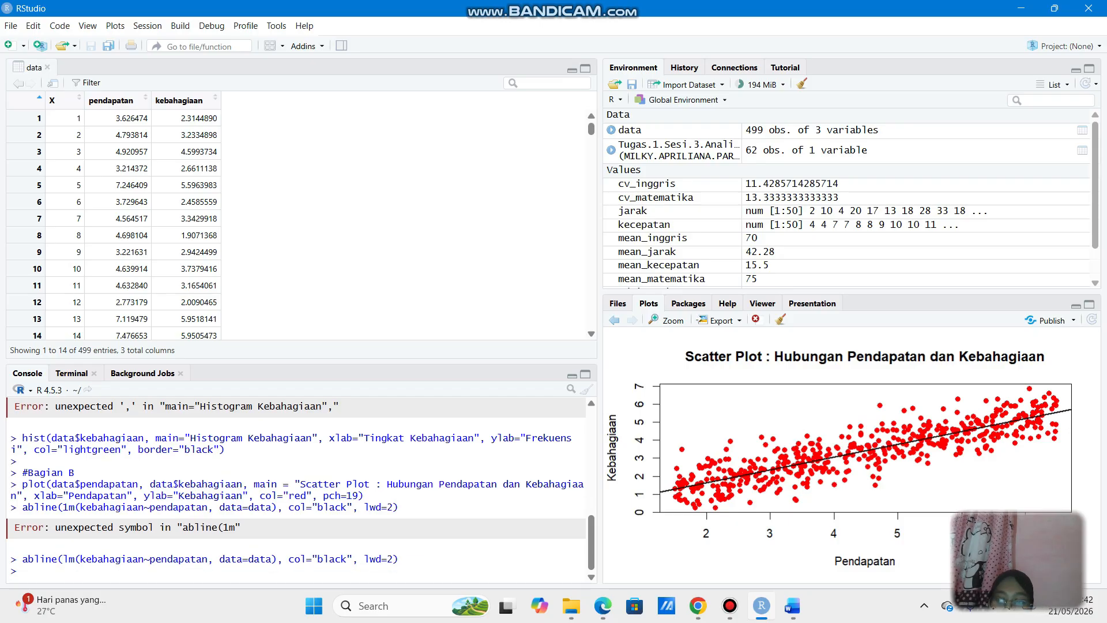
{"action": "key", "text": "Return"}
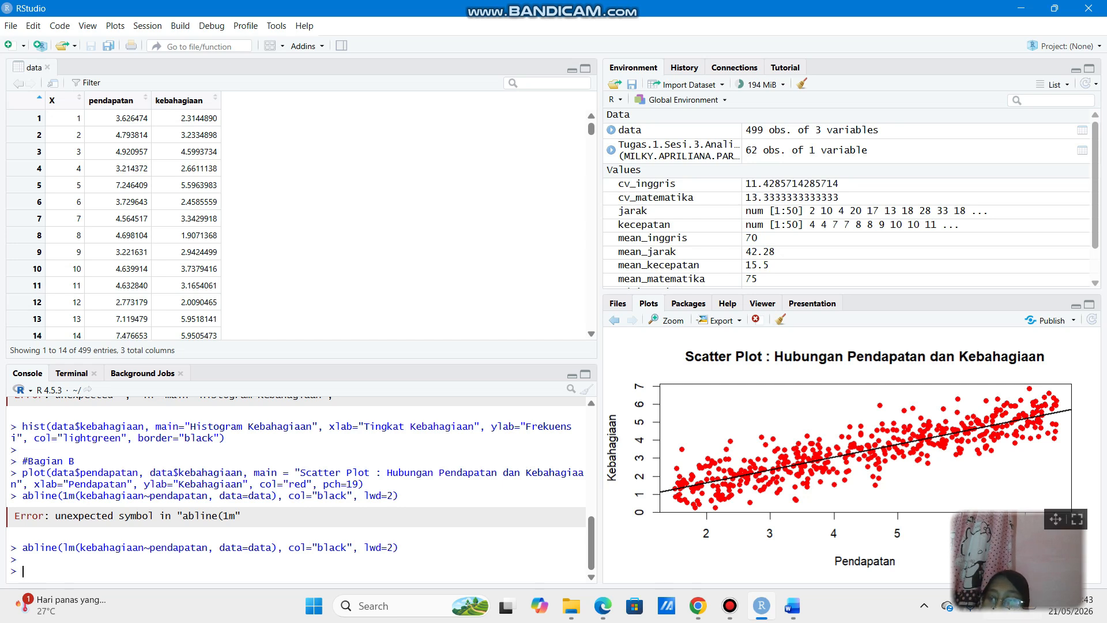
{"action": "left_click_drag", "start_coordinate": [1055, 519], "coordinate": [1054, 176]}
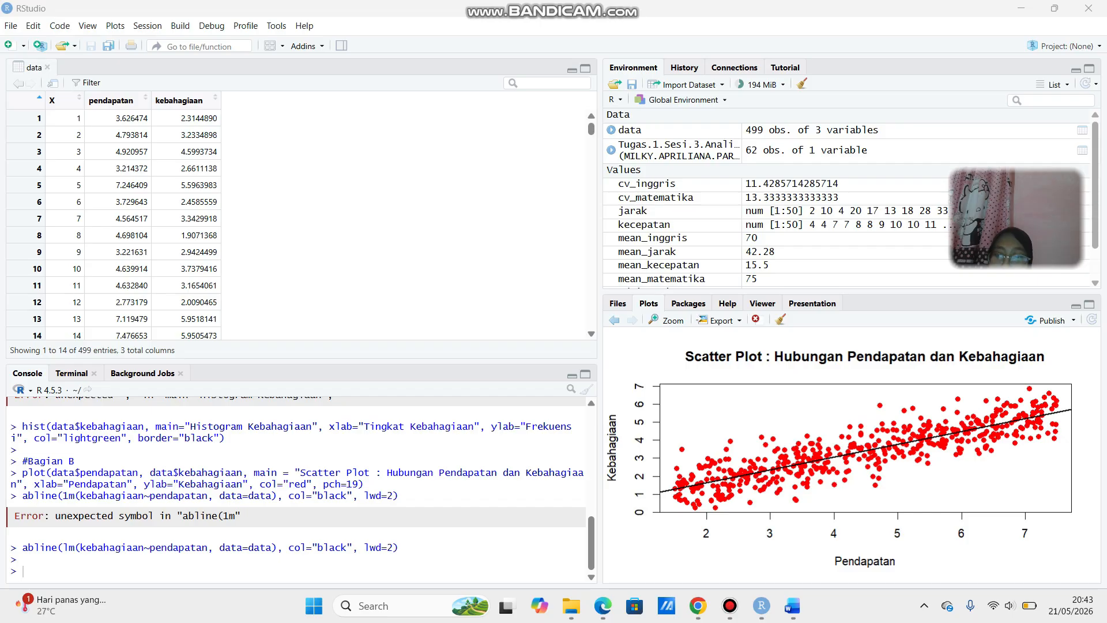
{"action": "triple_click", "coordinate": [207, 547]}
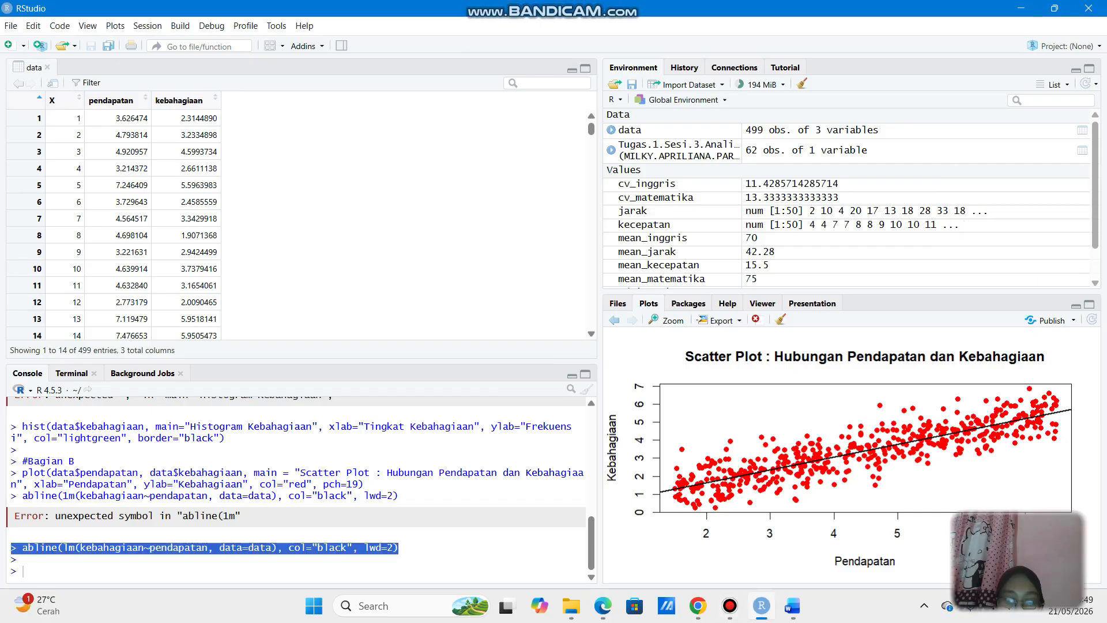
{"action": "key", "text": "Escape"}
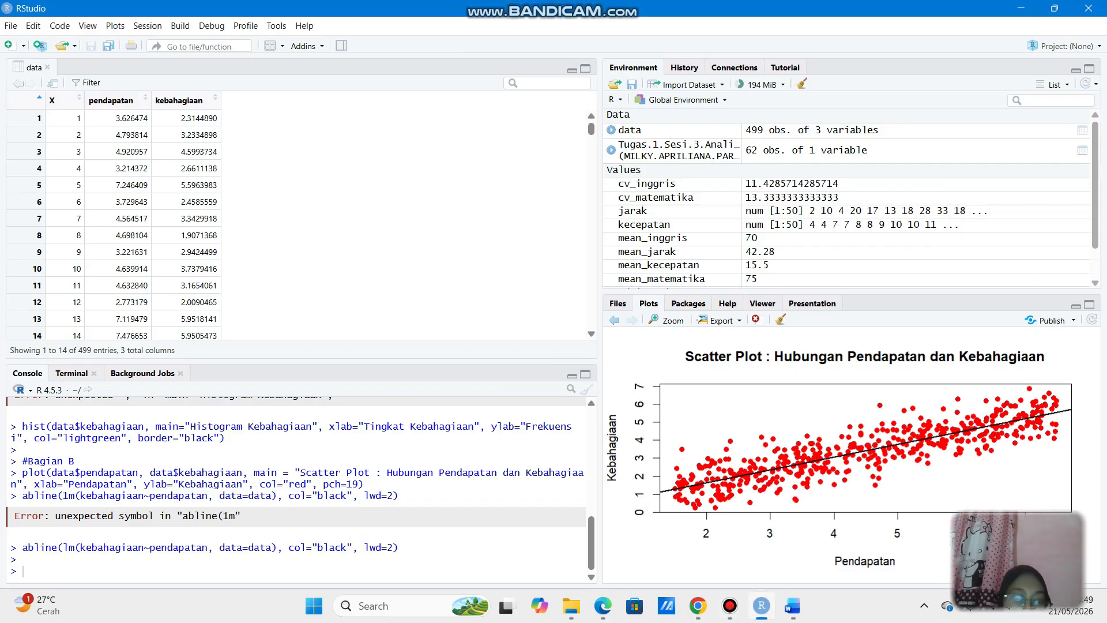
Enter the comment #Bagian C in the console to start the next section.
{"action": "type", "text": "#"}
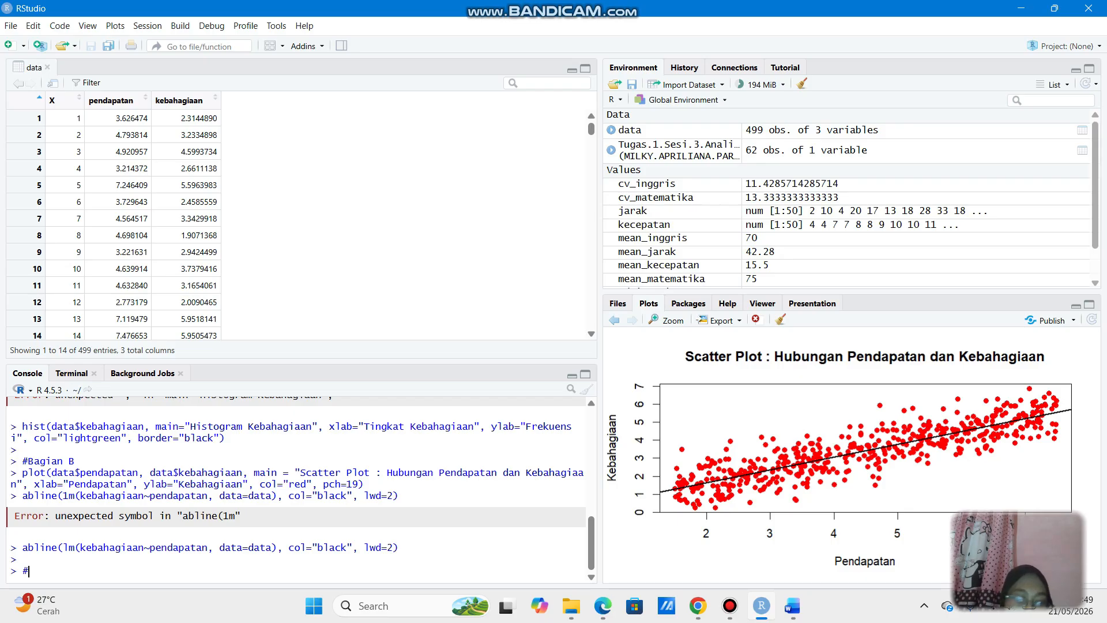
{"action": "type", "text": "Bagian"}
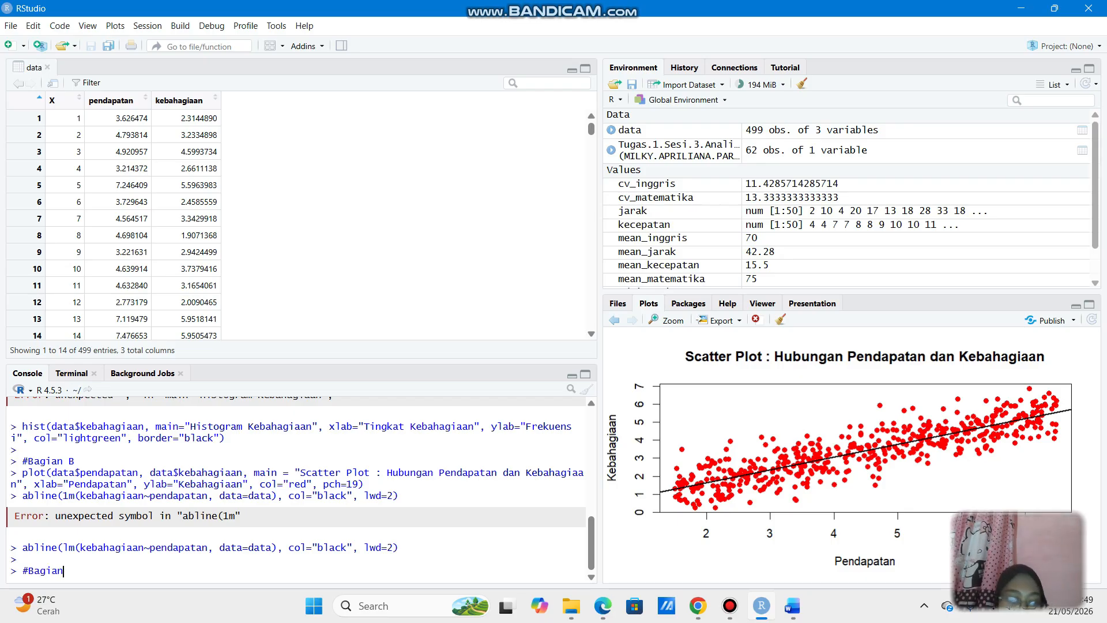
{"action": "type", "text": " C"}
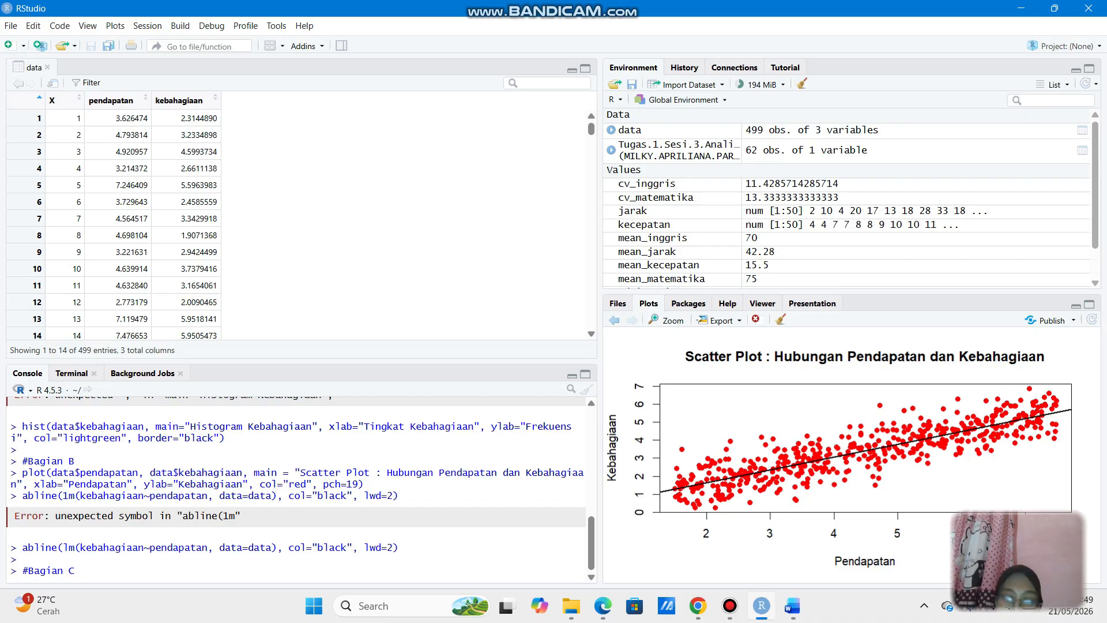
{"action": "key", "text": "Return"}
Write an assignment to model at the console prompt using lm with the formula kebahagiaan~pendapatan.
{"action": "type", "text": "mod"}
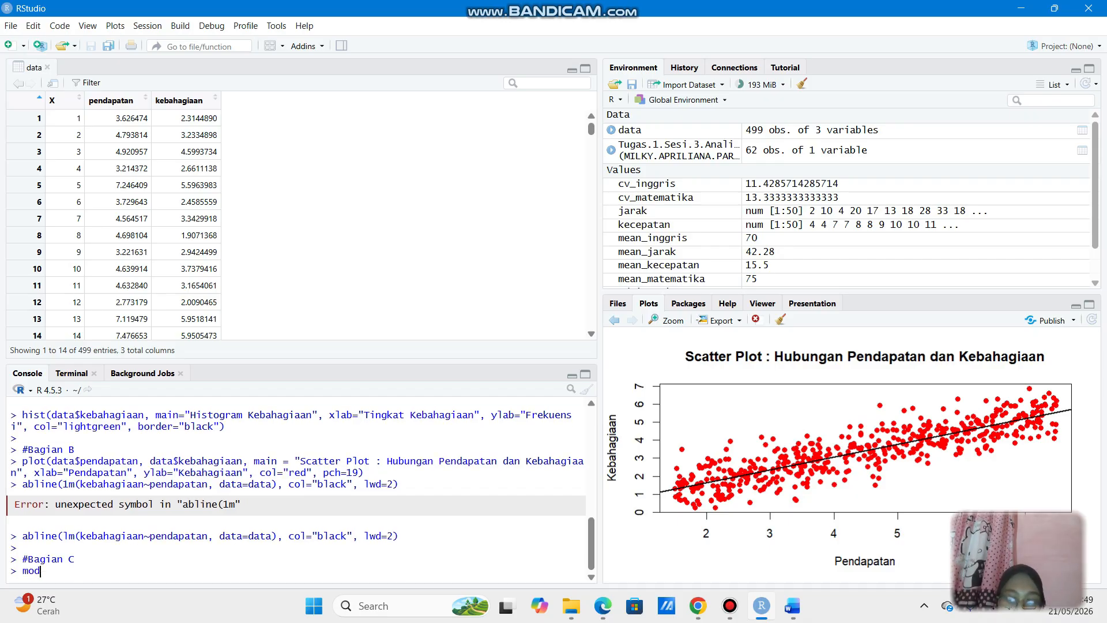
{"action": "type", "text": "el"}
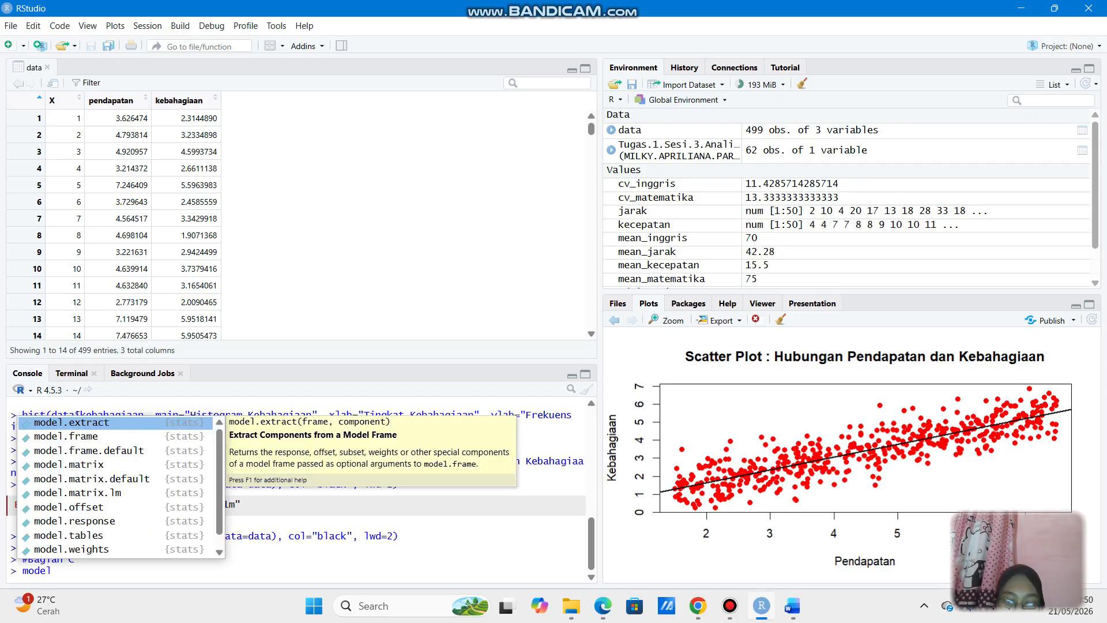
{"action": "type", "text": "<"}
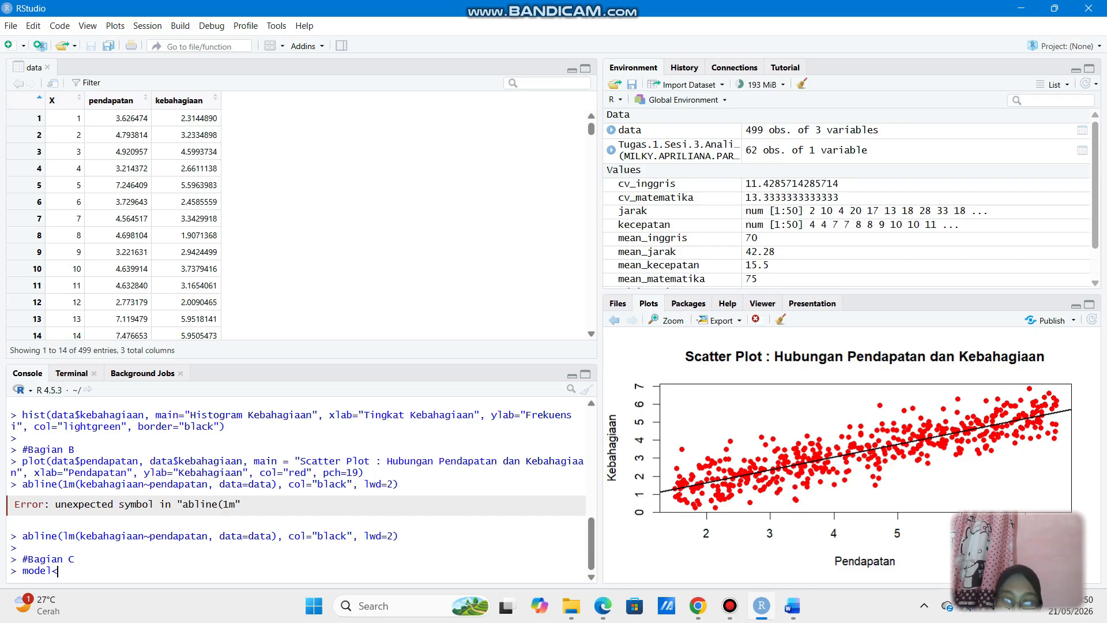
{"action": "type", "text": "-"}
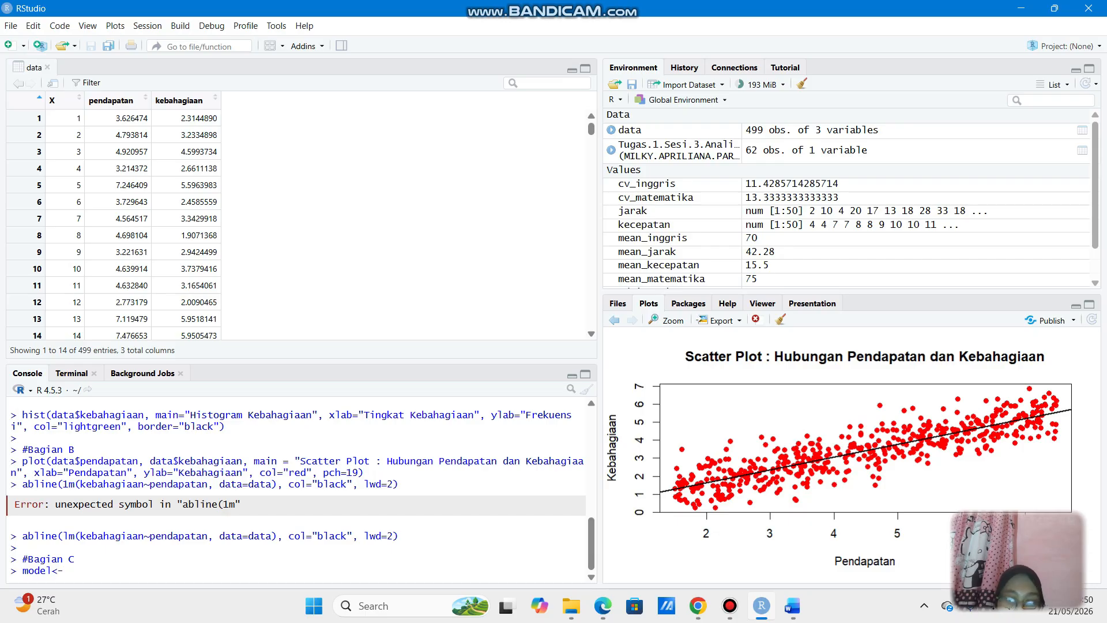
{"action": "type", "text": " lm(kebahag"}
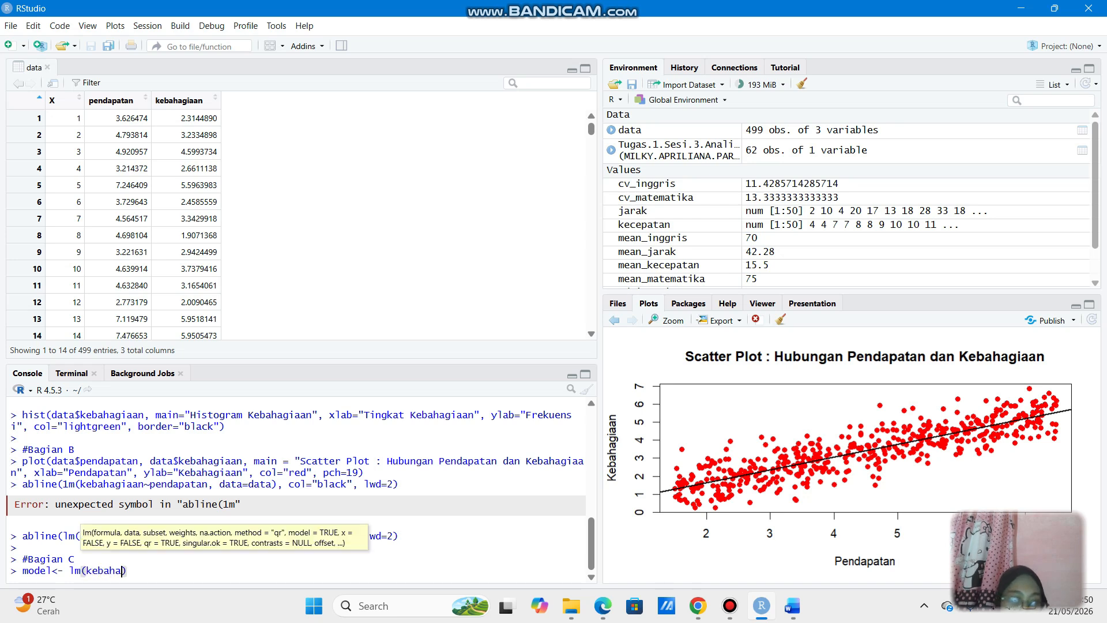
{"action": "type", "text": "iaan"}
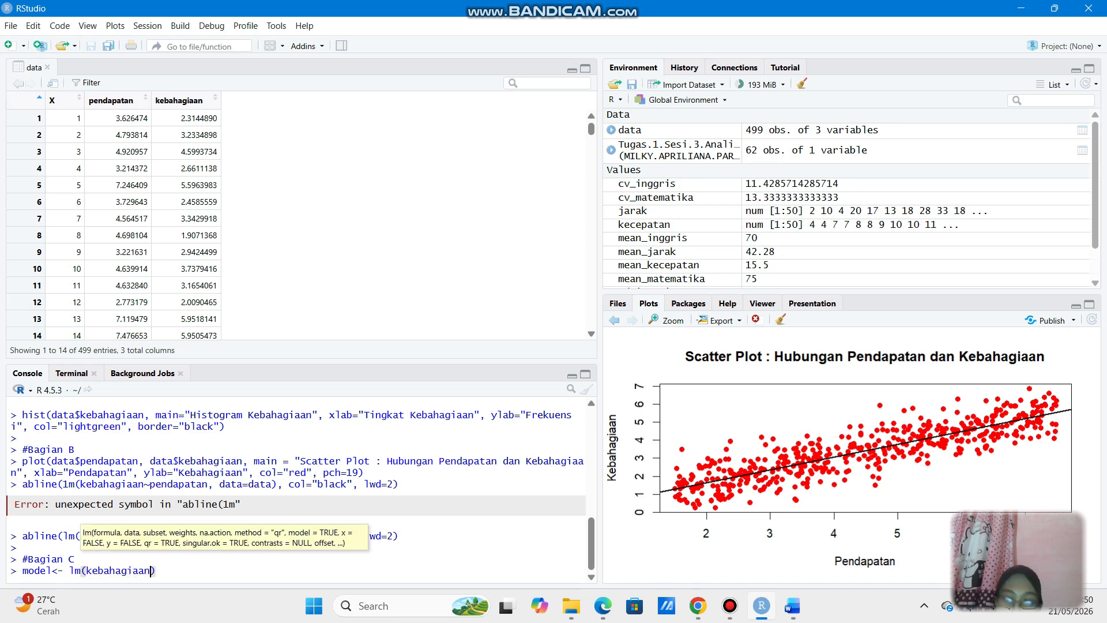
{"action": "type", "text": "~"}
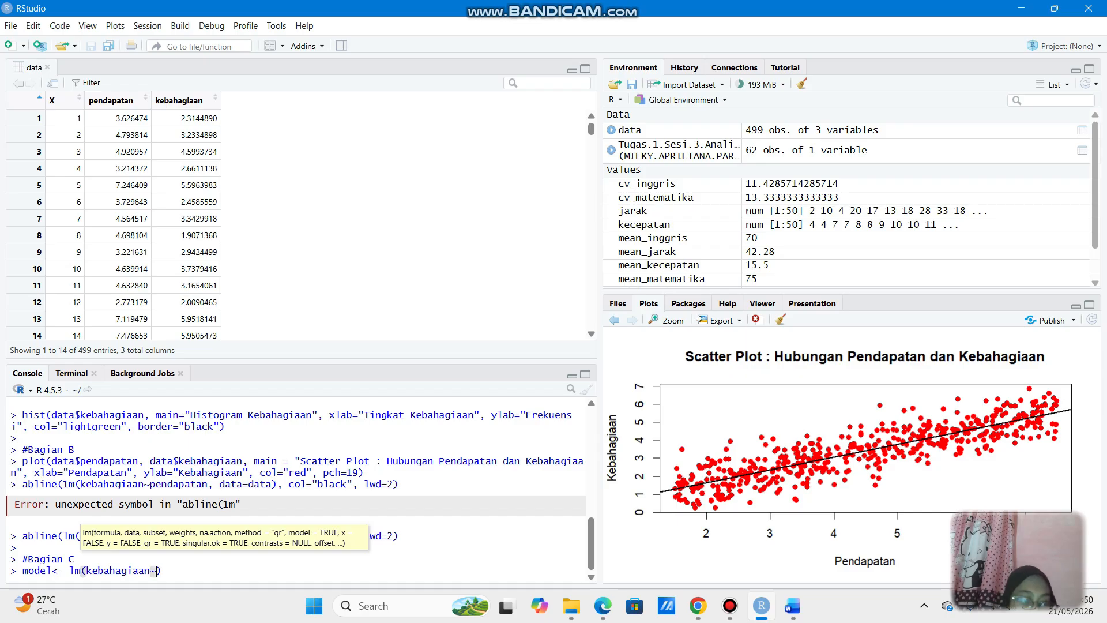
{"action": "type", "text": "pendaoata"}
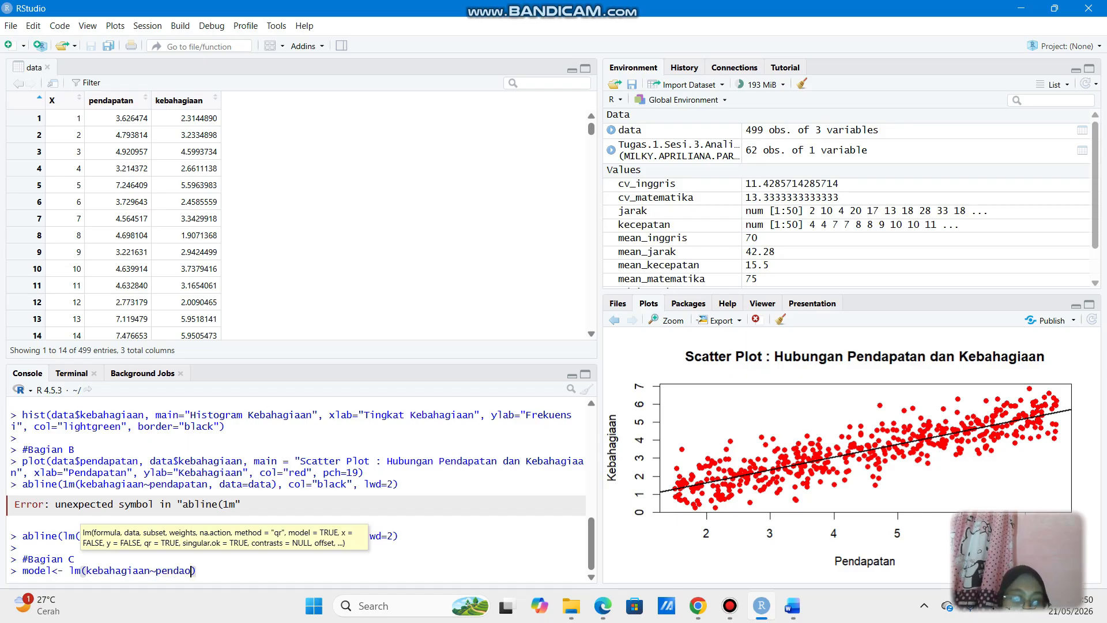
{"action": "key", "text": "BackSpace"}
{"action": "key", "text": "BackSpace"}
{"action": "key", "text": "BackSpace"}
{"action": "key", "text": "BackSpace"}
{"action": "key", "text": "BackSpace"}
{"action": "type", "text": "apatan"}
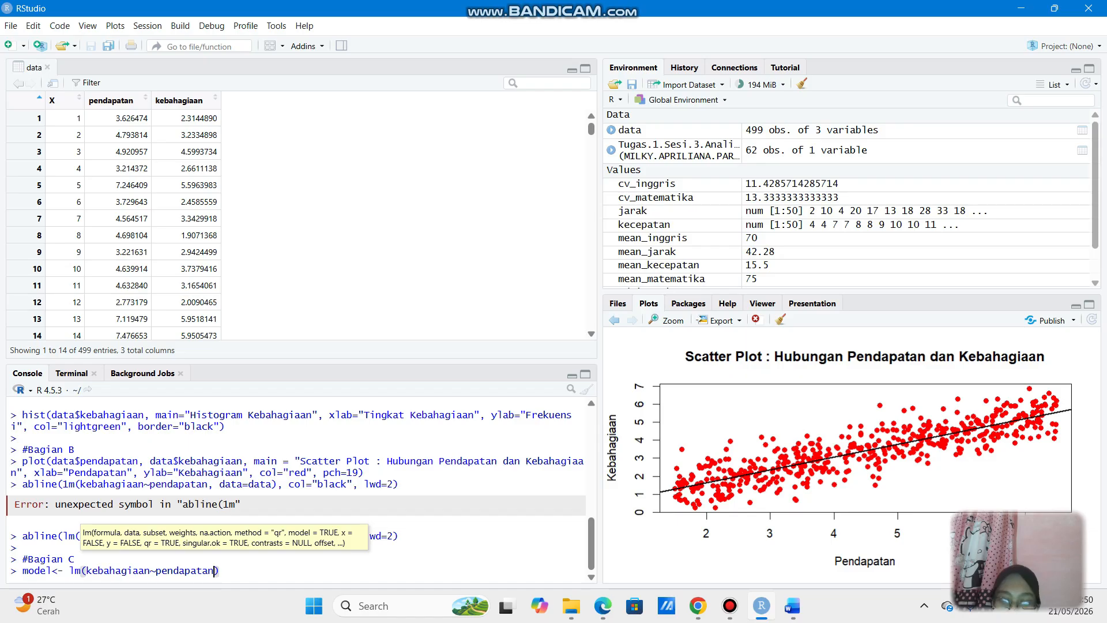
Add the data=data argument to the lm call and run it to fit the regression model.
{"action": "type", "text": ", da"}
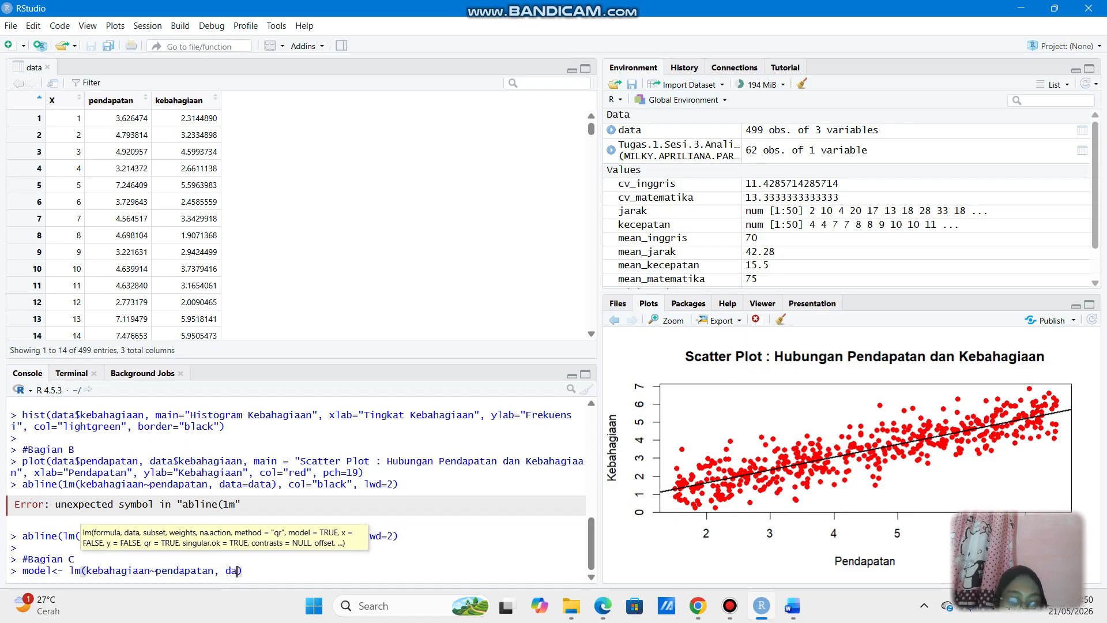
{"action": "type", "text": "ta"}
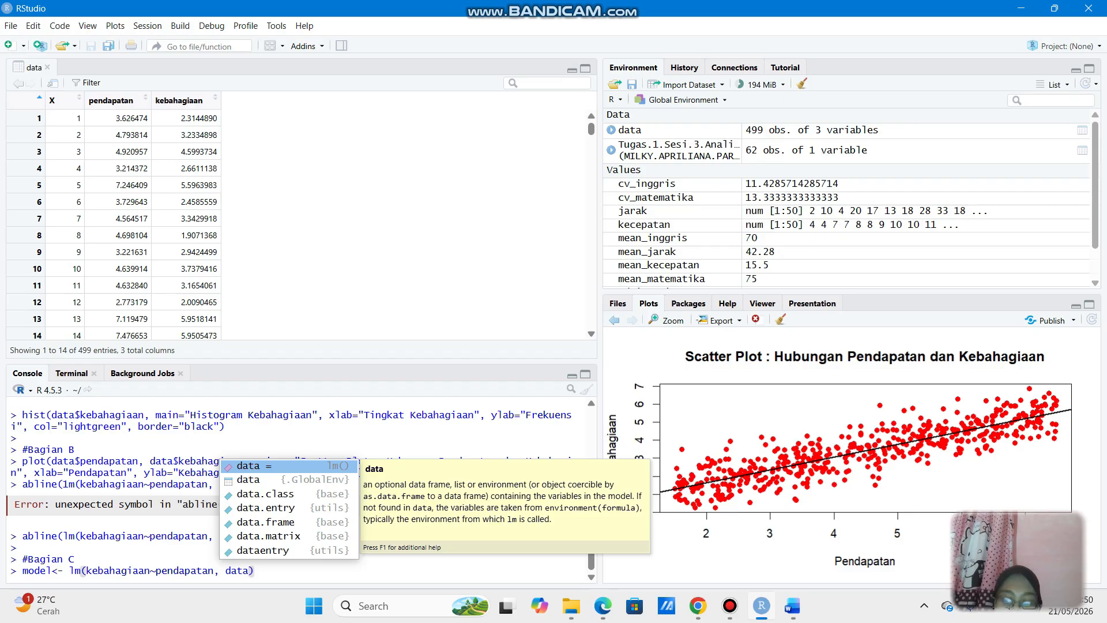
{"action": "type", "text": "=data"}
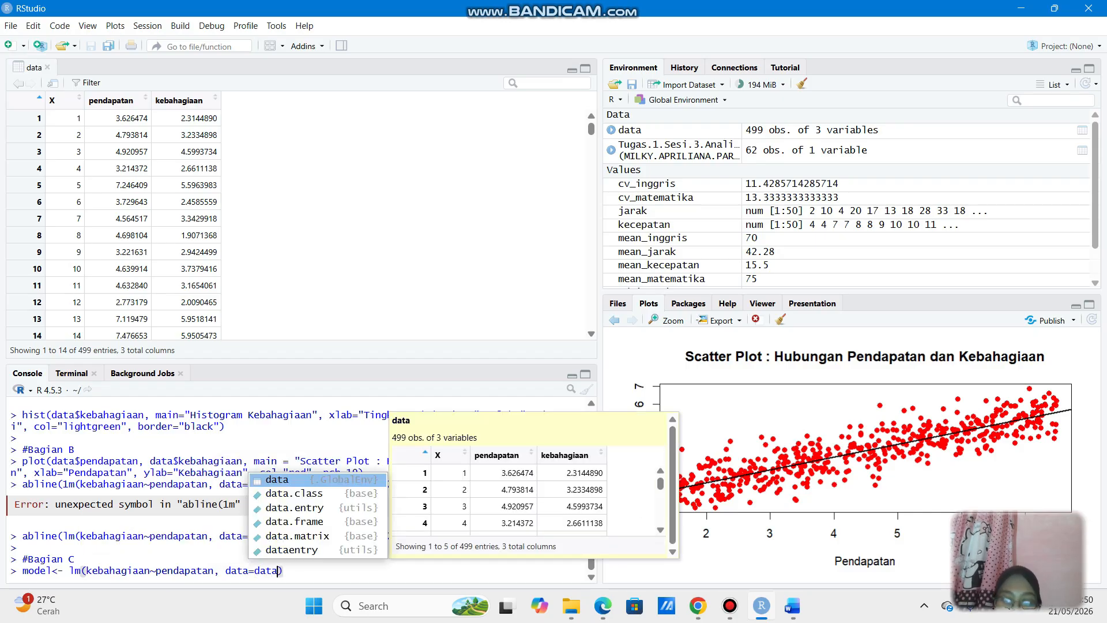
{"action": "type", "text": ")"}
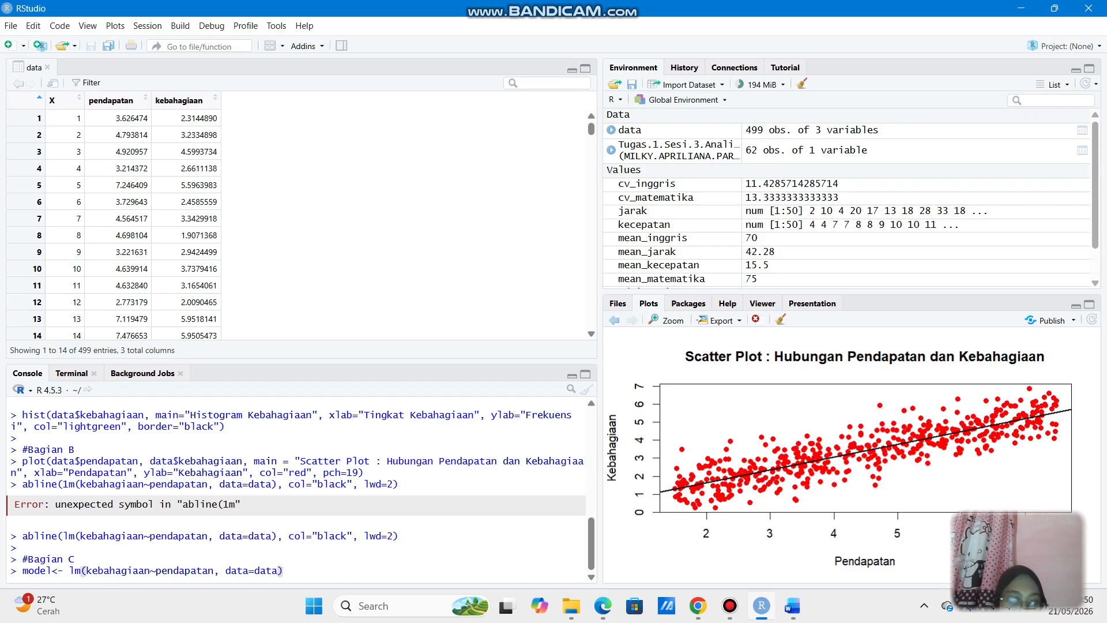
{"action": "key", "text": "Return"}
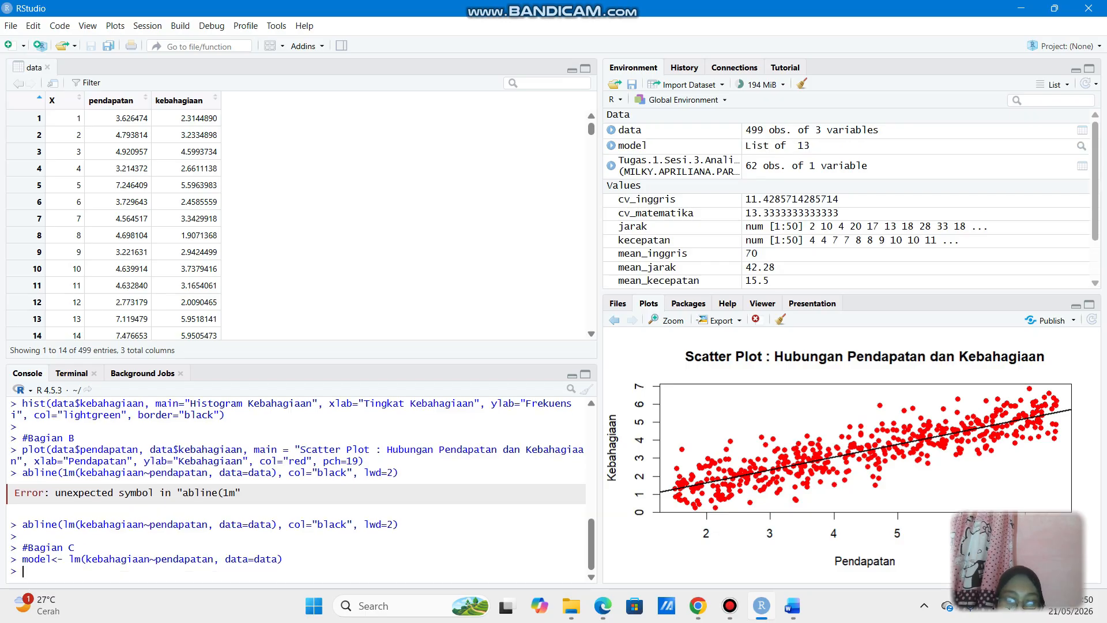
Run summary_model<-summary(model) to store the summary of the regression model.
{"action": "type", "text": "summary"}
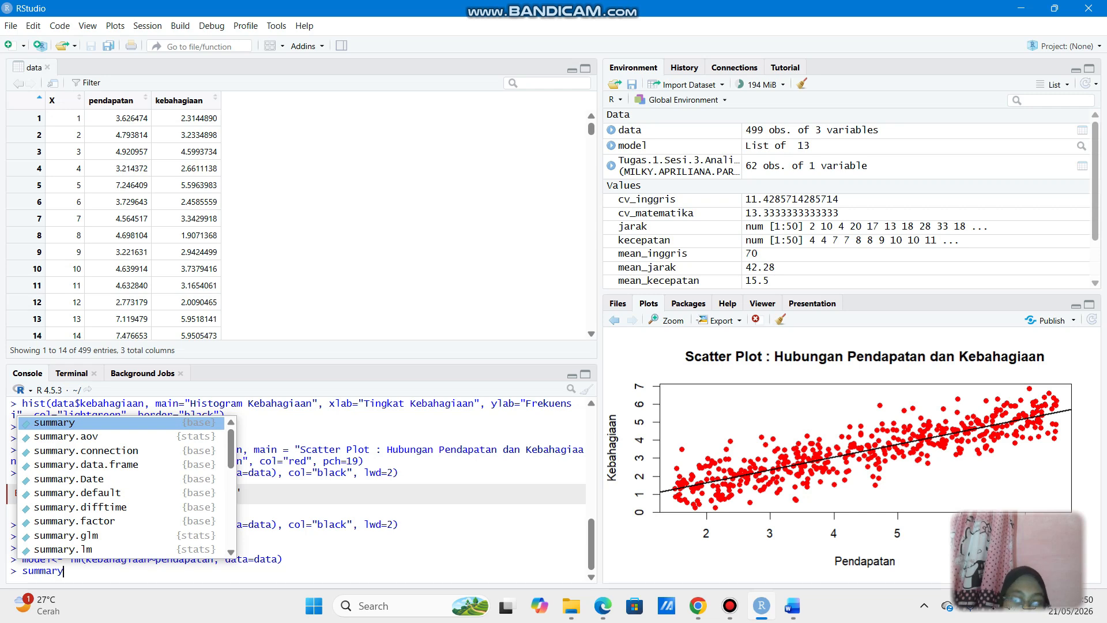
{"action": "type", "text": "_mod"}
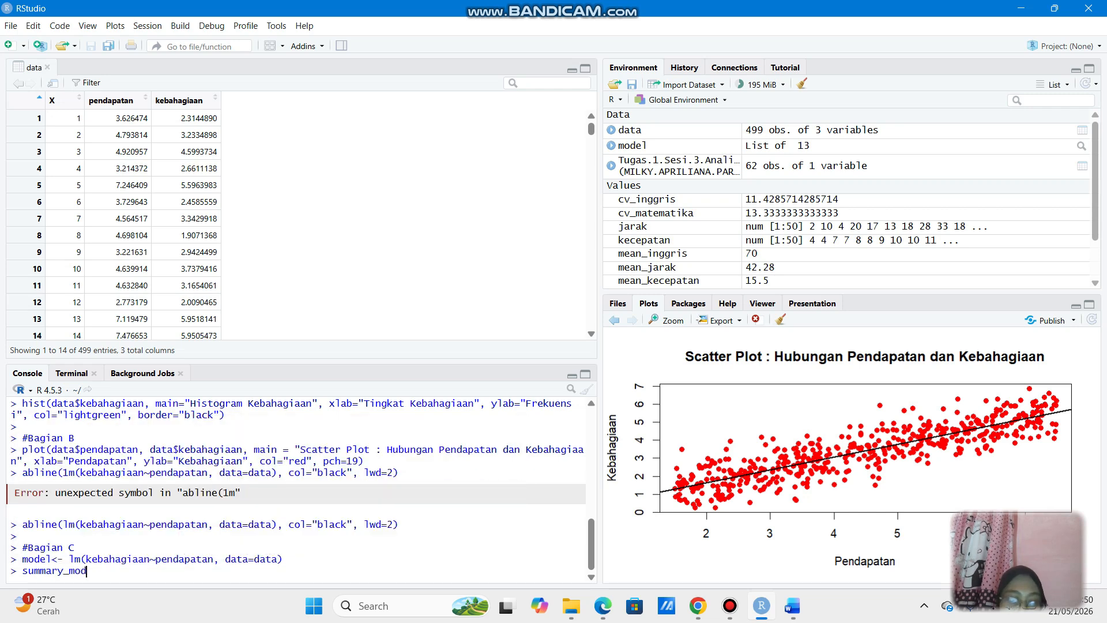
{"action": "type", "text": "el<"}
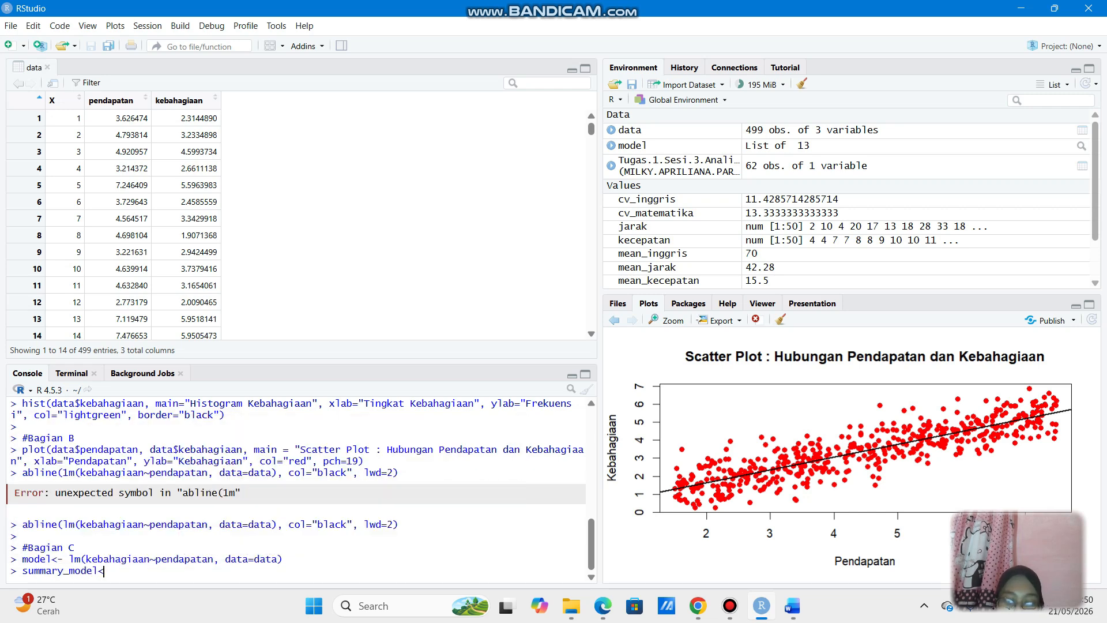
{"action": "type", "text": "-summary"}
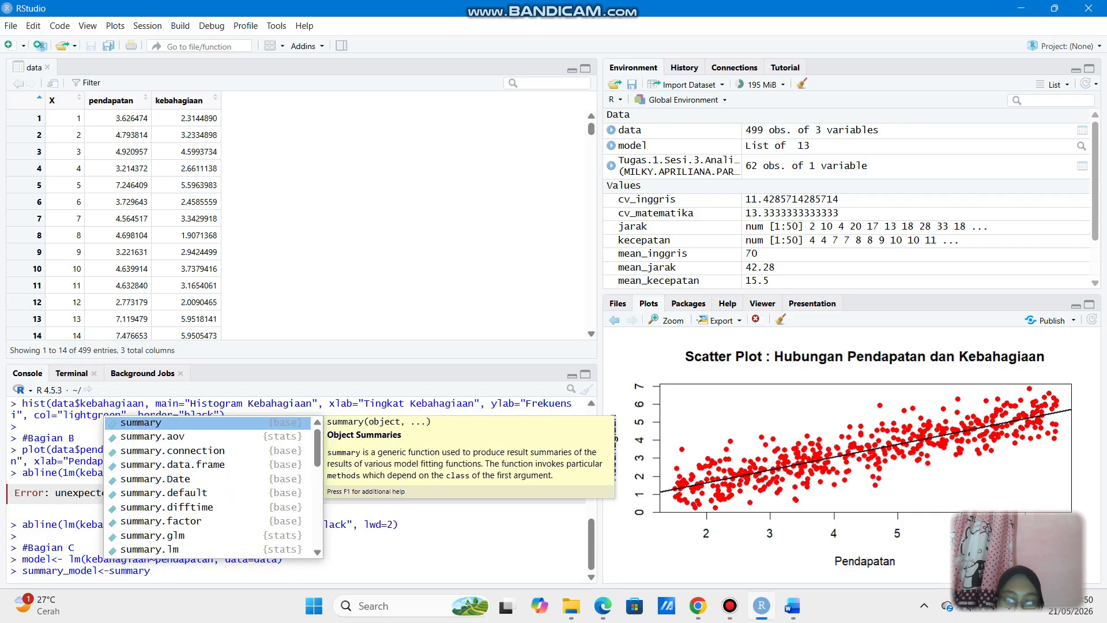
{"action": "type", "text": "(model"}
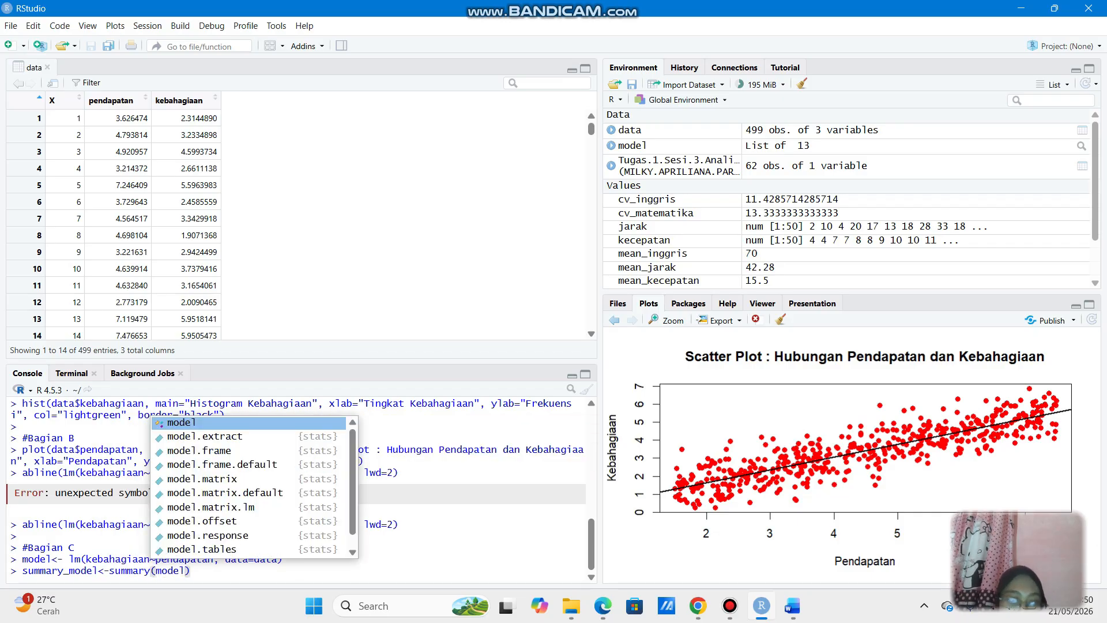
{"action": "type", "text": ")"}
{"action": "key", "text": "Return"}
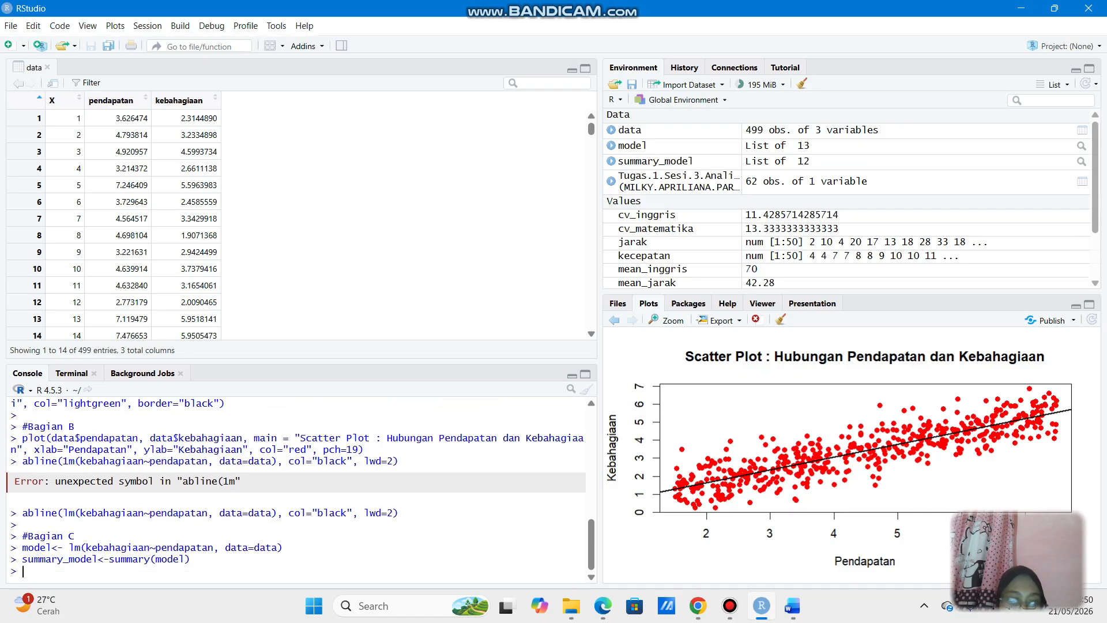
Try to print the stored regression summary by running print(summart_model) in the console.
{"action": "type", "text": "print"}
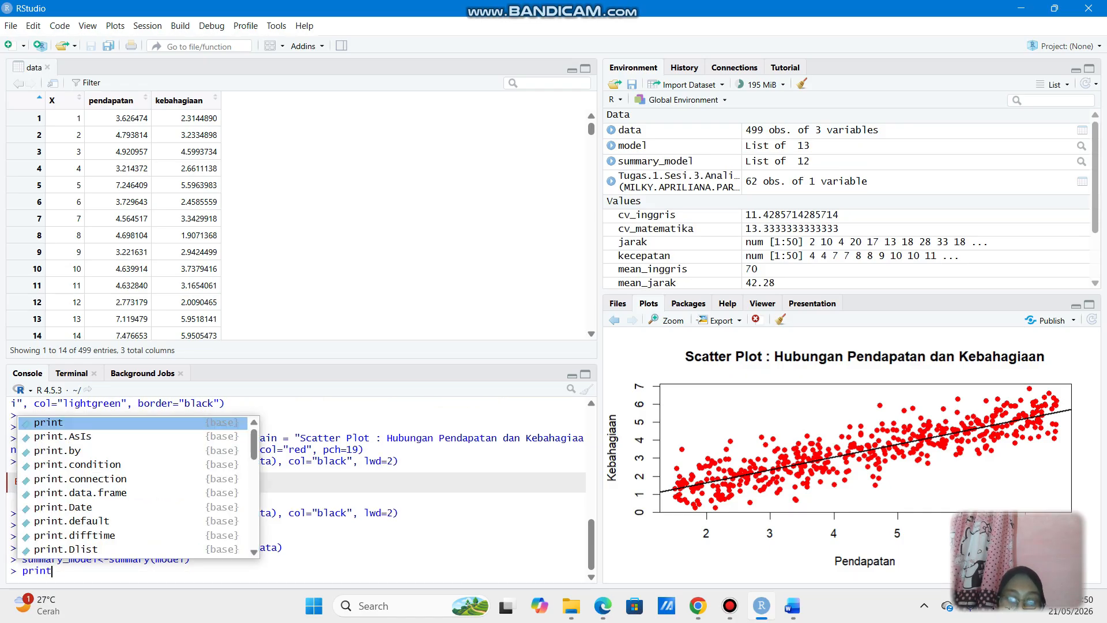
{"action": "type", "text": "(summa"}
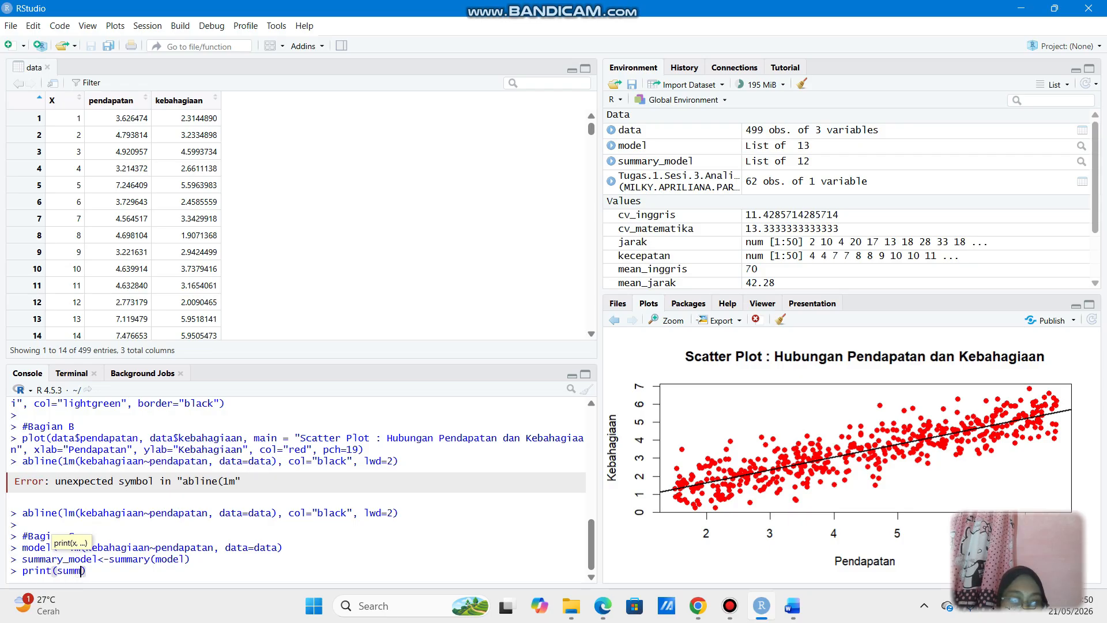
{"action": "type", "text": "rt"}
{"action": "type", "text": "_model"}
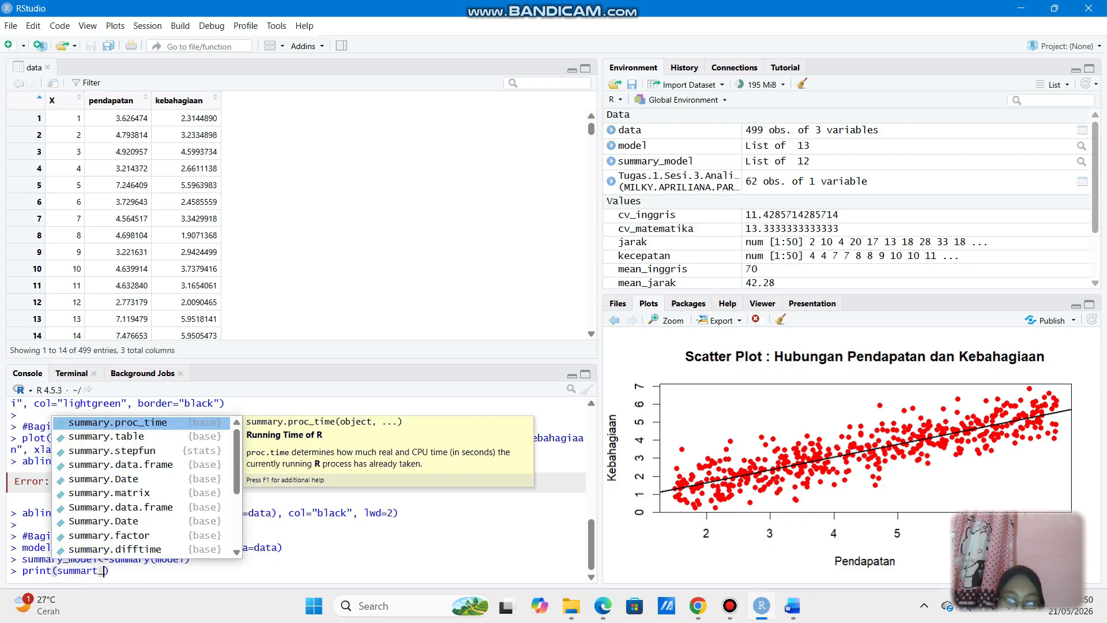
{"action": "type", "text": ")"}
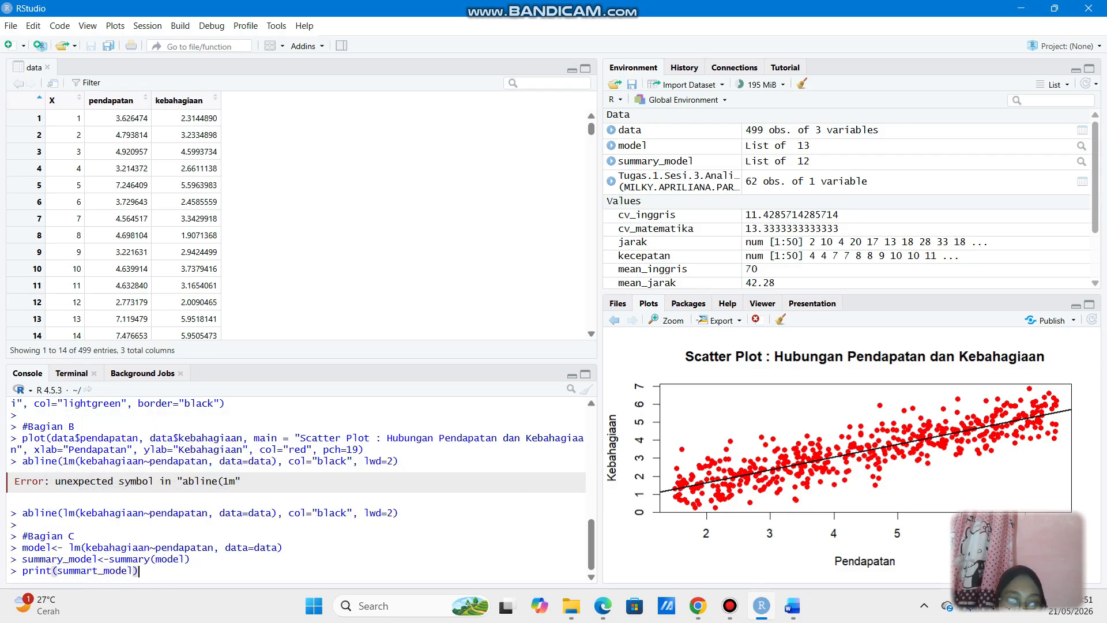
{"action": "key", "text": "Return"}
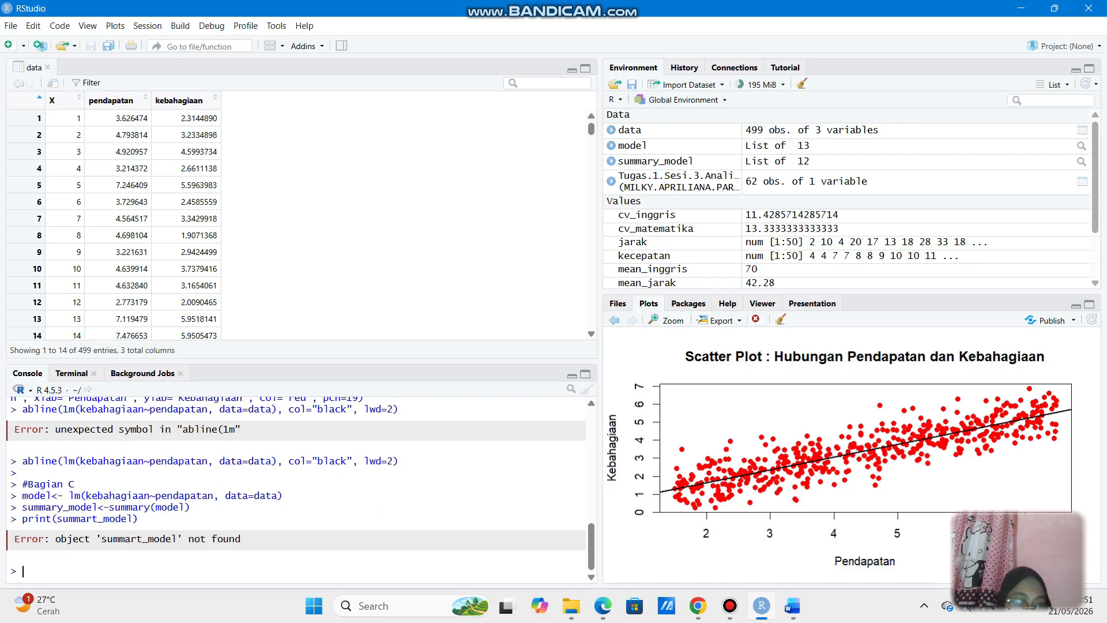
Run print(summary_model) in the console to output the regression model's summary.
{"action": "type", "text": "pri"}
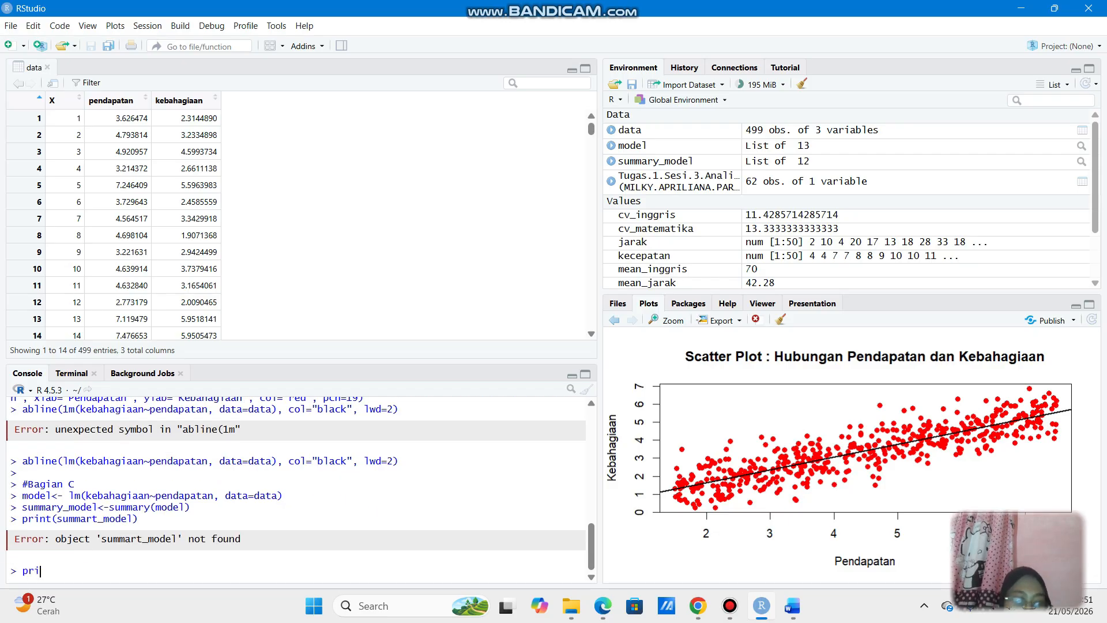
{"action": "type", "text": "nt(summar"}
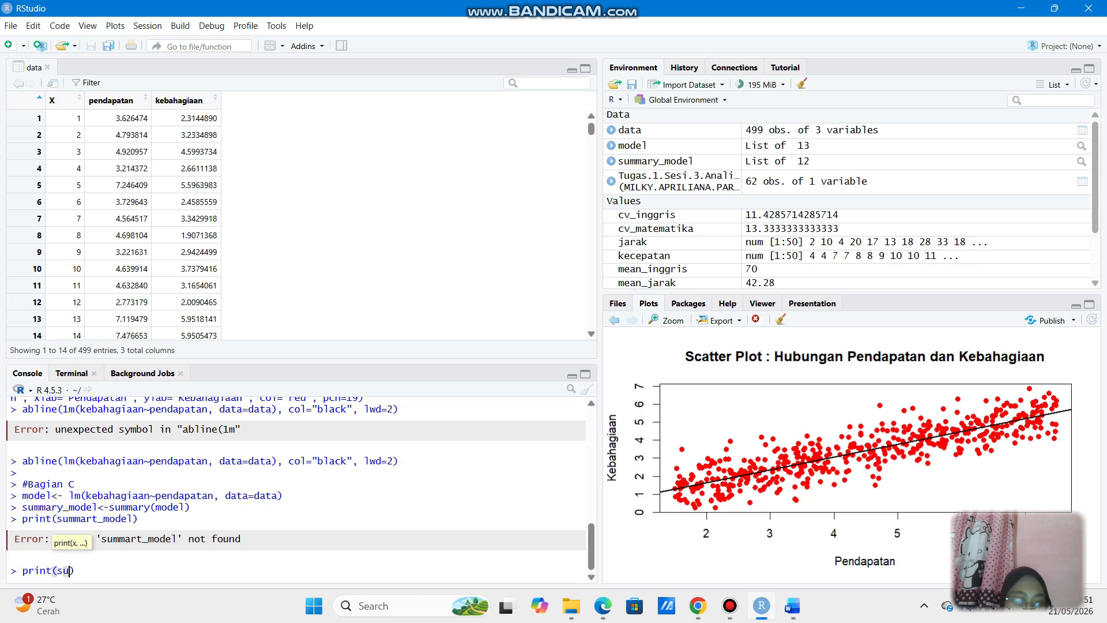
{"action": "type", "text": "y"}
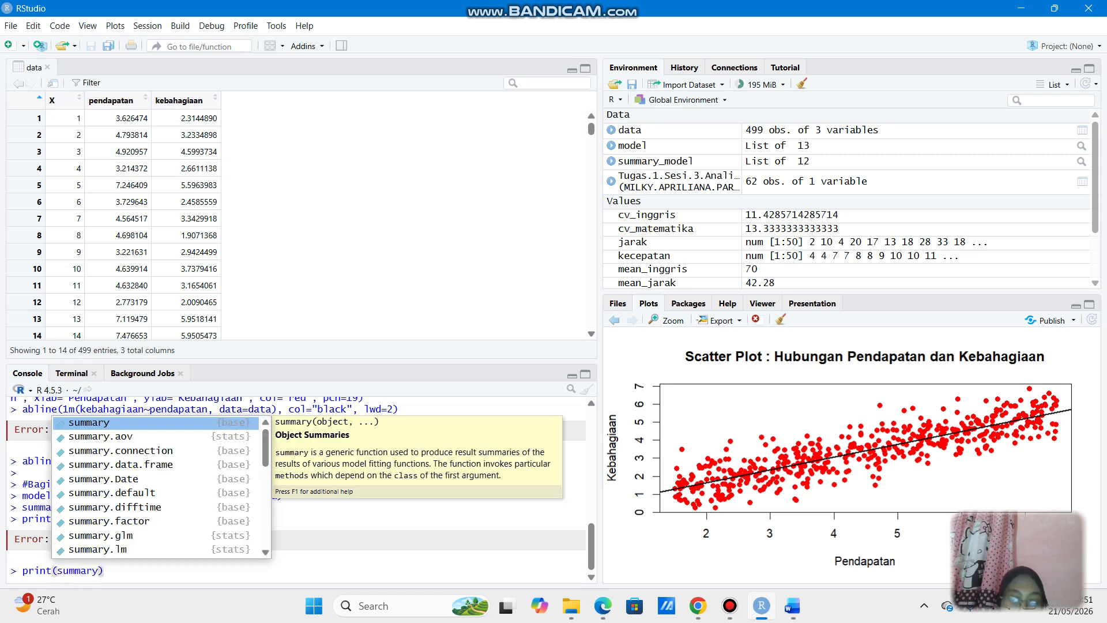
{"action": "type", "text": "_model"}
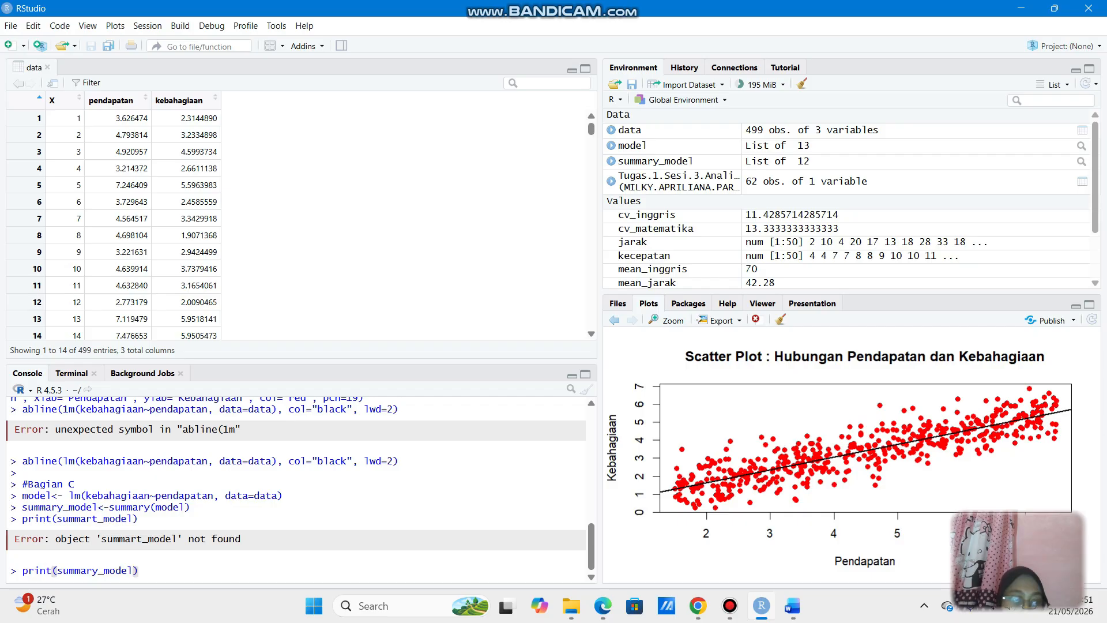
{"action": "key", "text": "Return"}
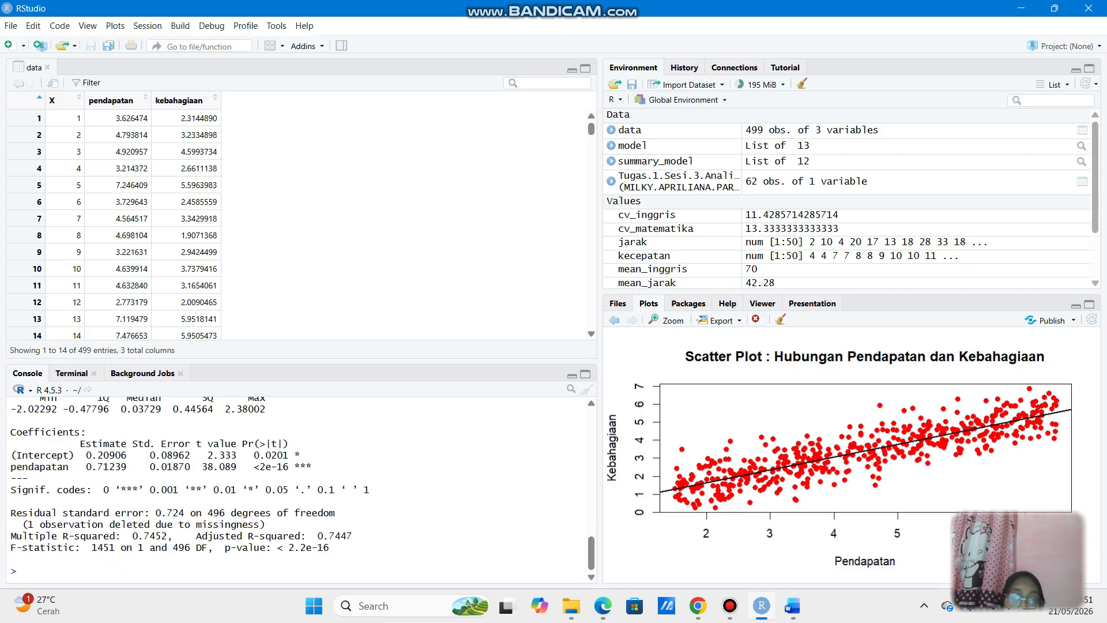
Examine the printed regression summary, from the call and residuals through the coefficients to the R-squared, F-statistic and p-value.
{"action": "scroll", "coordinate": [300, 487], "scroll_direction": "up", "scroll_amount": 3}
{"action": "scroll", "coordinate": [296, 489], "scroll_direction": "down", "scroll_amount": 1}
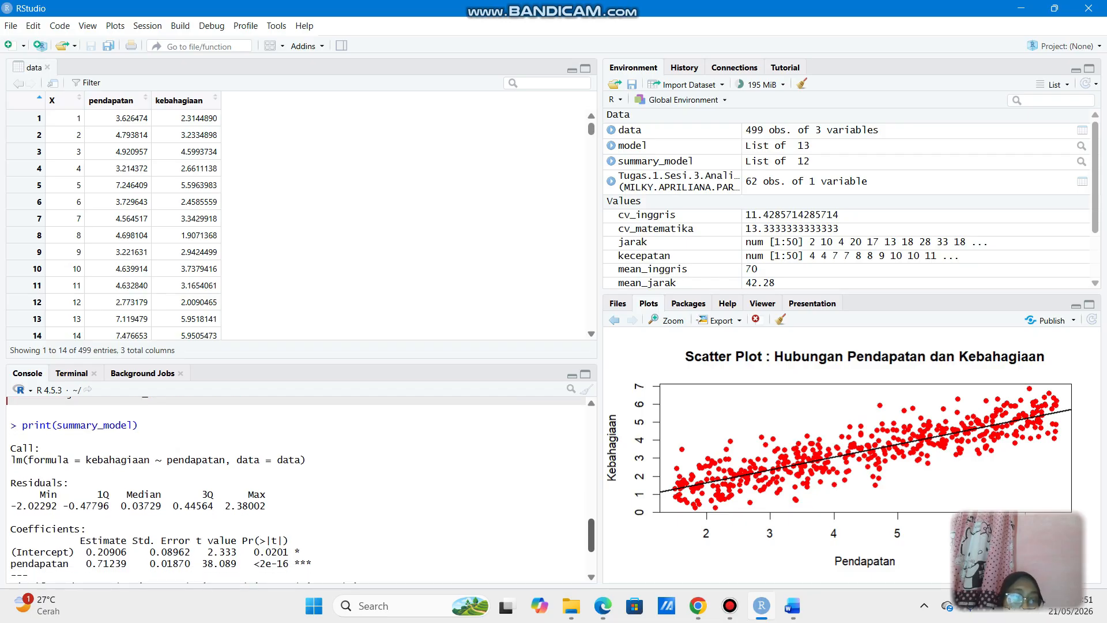
{"action": "scroll", "coordinate": [295, 489], "scroll_direction": "up", "scroll_amount": 5}
{"action": "scroll", "coordinate": [296, 489], "scroll_direction": "down", "scroll_amount": 6}
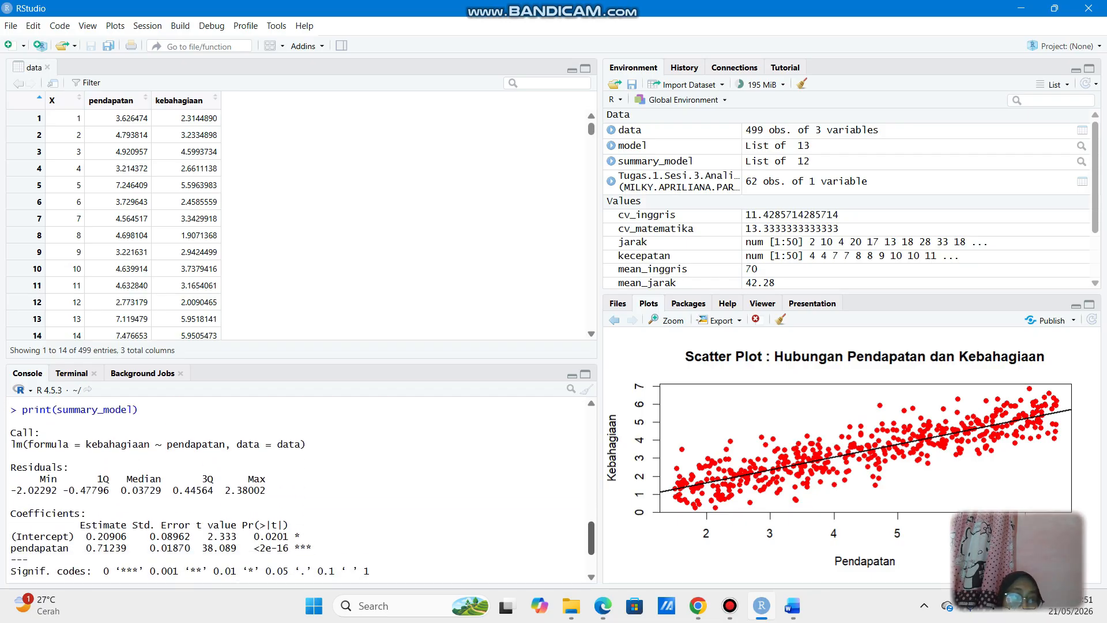
{"action": "scroll", "coordinate": [300, 487], "scroll_direction": "down", "scroll_amount": 1}
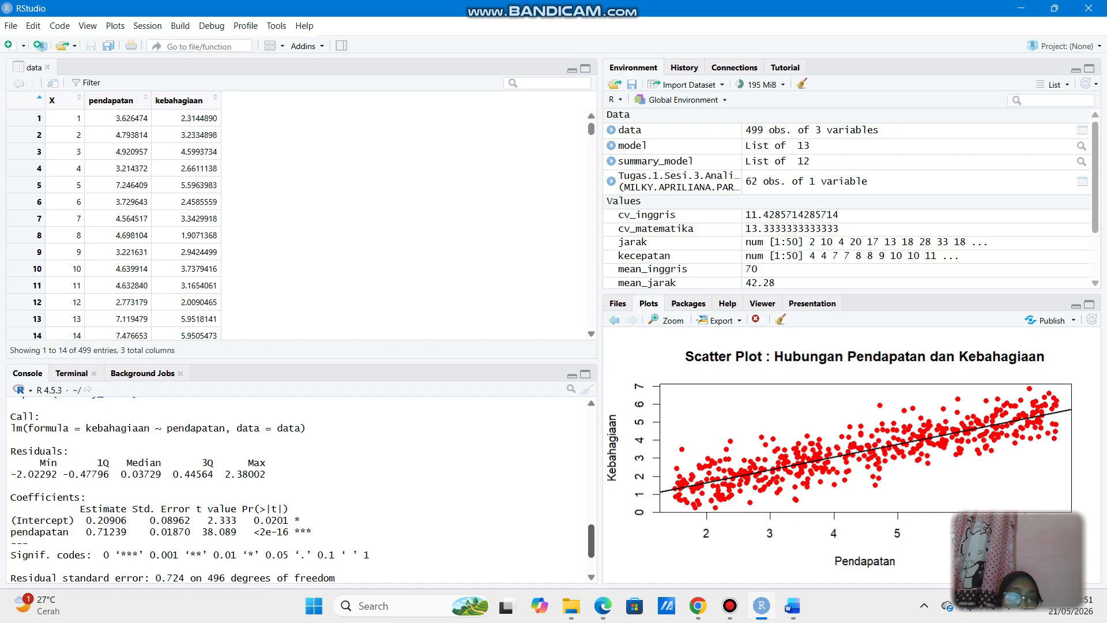
{"action": "scroll", "coordinate": [300, 487], "scroll_direction": "down", "scroll_amount": 2}
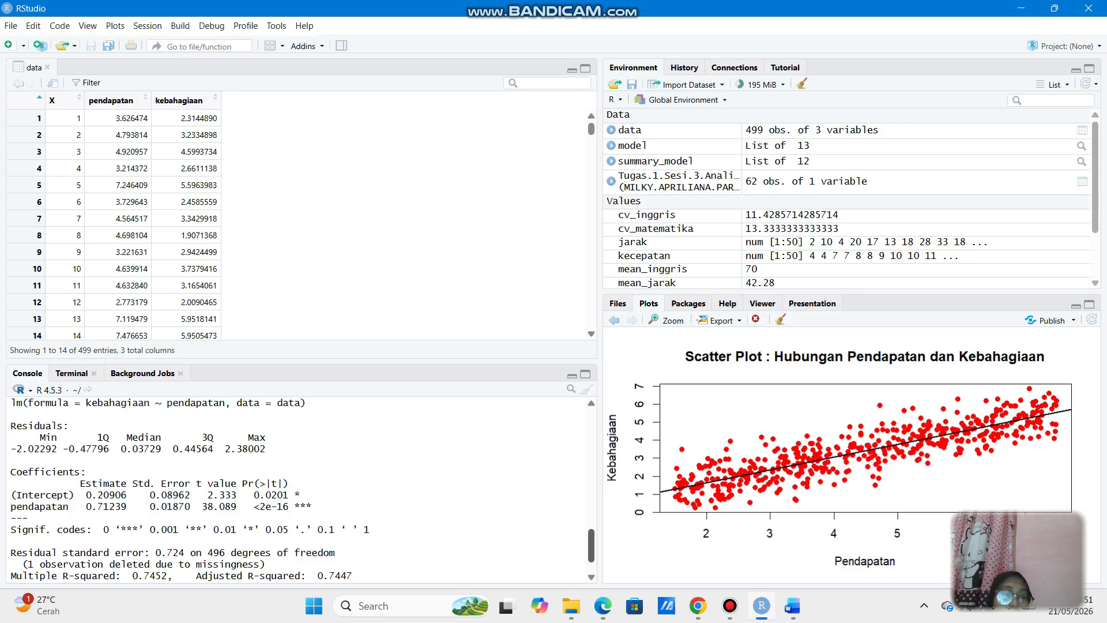
{"action": "scroll", "coordinate": [301, 490], "scroll_direction": "down", "scroll_amount": 1}
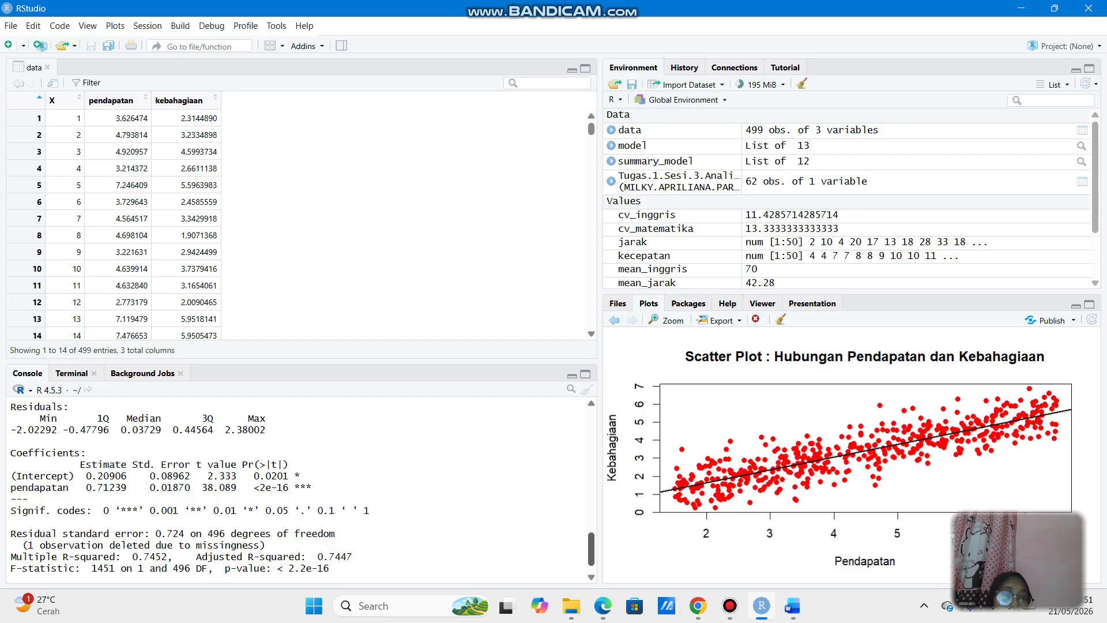
{"action": "scroll", "coordinate": [301, 490], "scroll_direction": "down", "scroll_amount": 1}
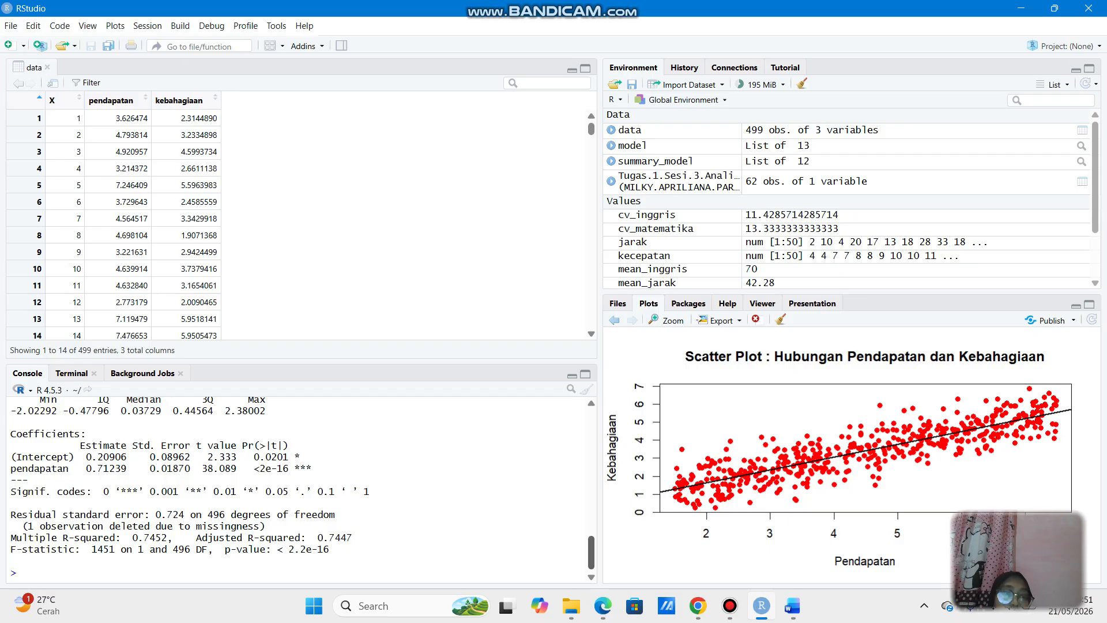
{"action": "scroll", "coordinate": [301, 490], "scroll_direction": "down", "scroll_amount": 1}
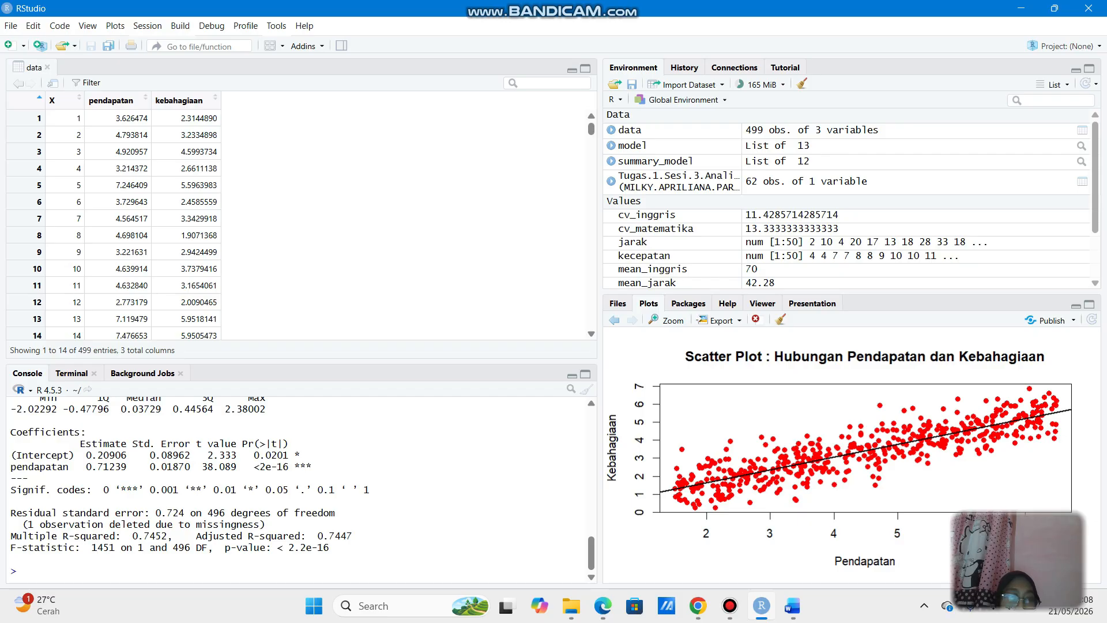
Try to enter Bagian E as a section heading in the console without a comment sign.
{"action": "type", "text": "bagian"}
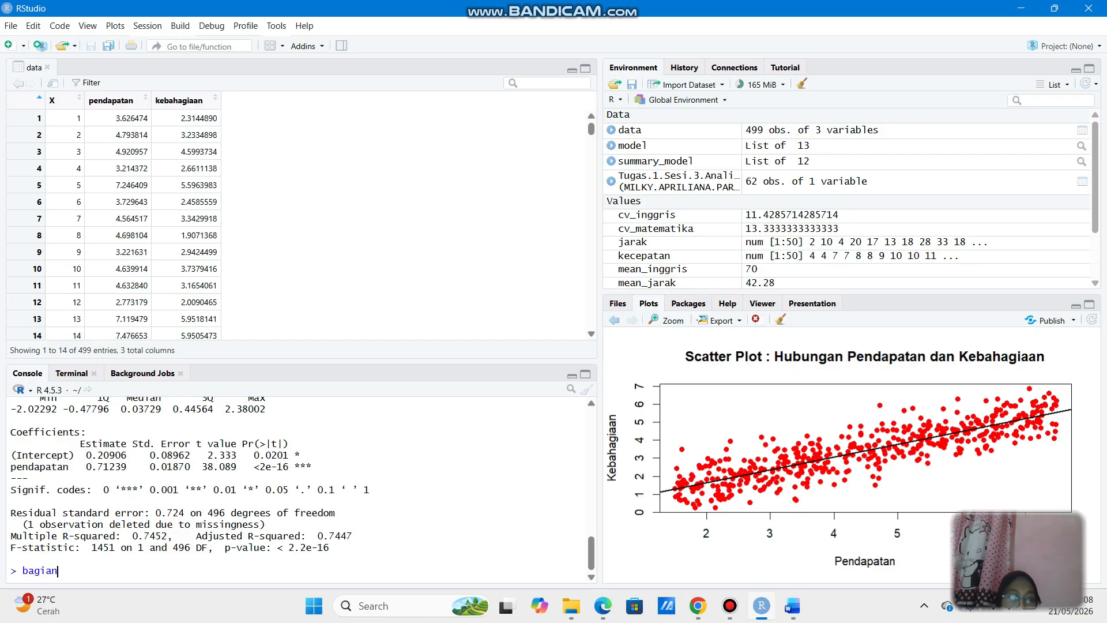
{"action": "key", "text": "BackSpace"}
{"action": "key", "text": "BackSpace"}
{"action": "key", "text": "BackSpace"}
{"action": "key", "text": "BackSpace"}
{"action": "key", "text": "BackSpace"}
{"action": "key", "text": "BackSpace"}
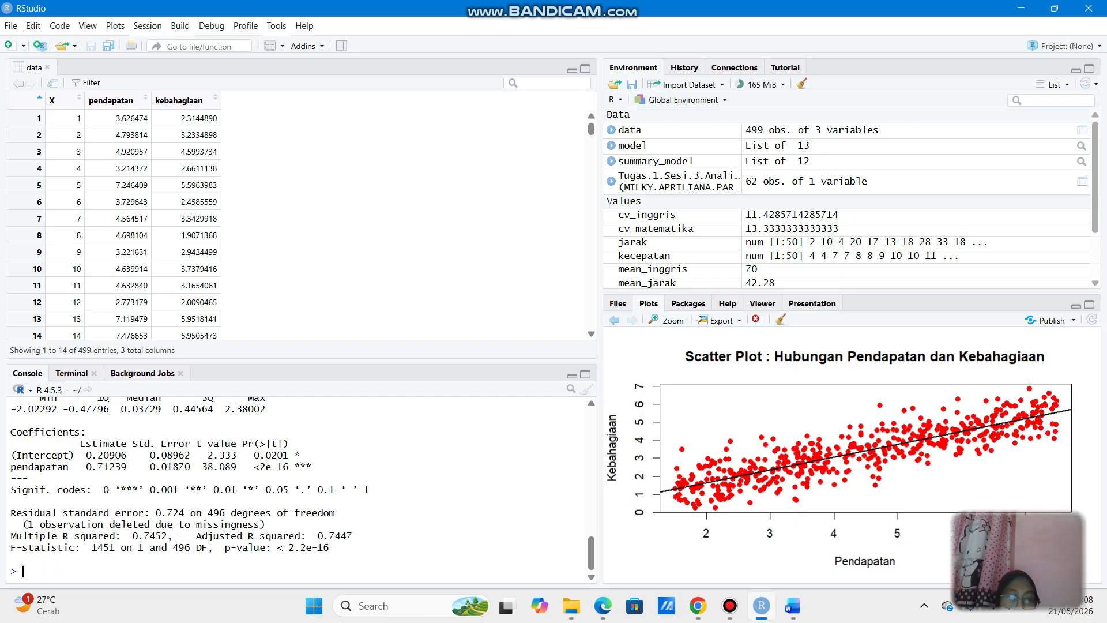
{"action": "type", "text": "Bagian "}
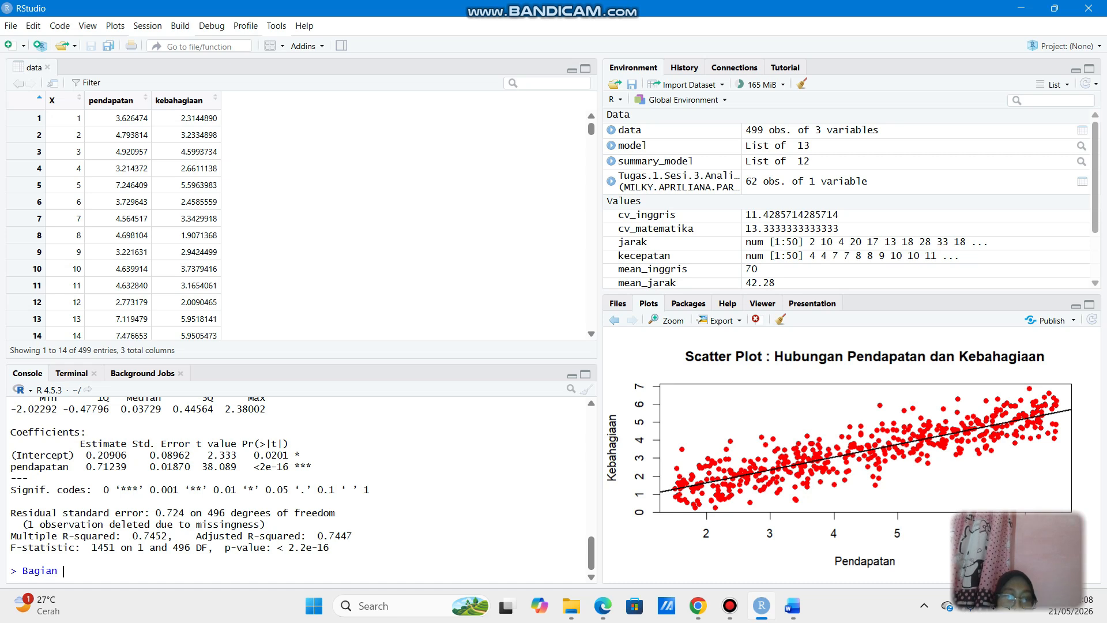
{"action": "type", "text": "E"}
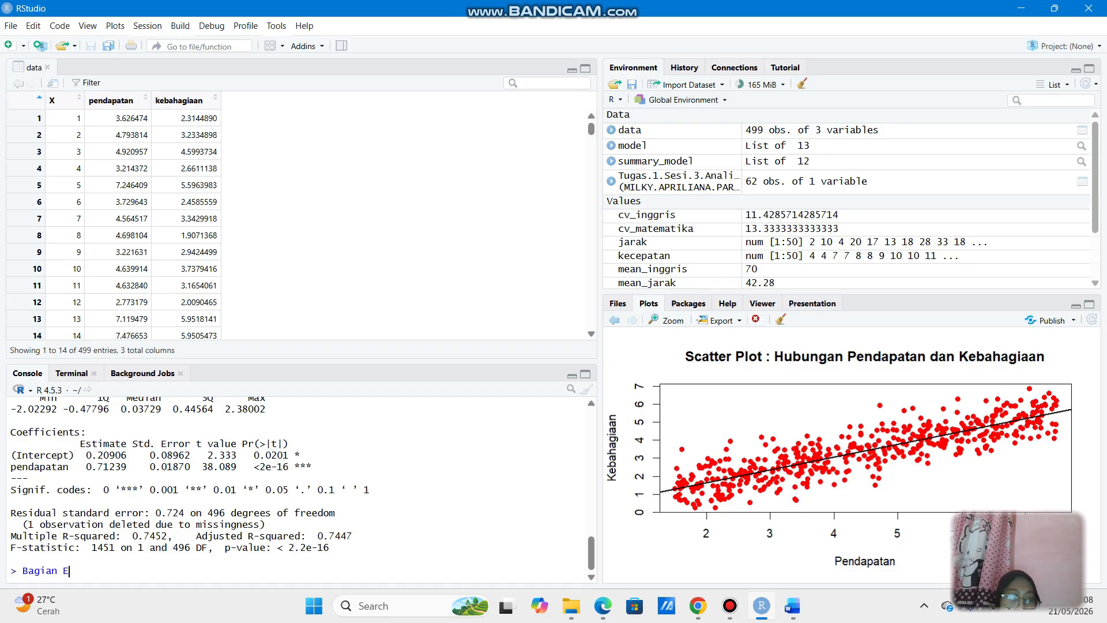
{"action": "key", "text": "Return"}
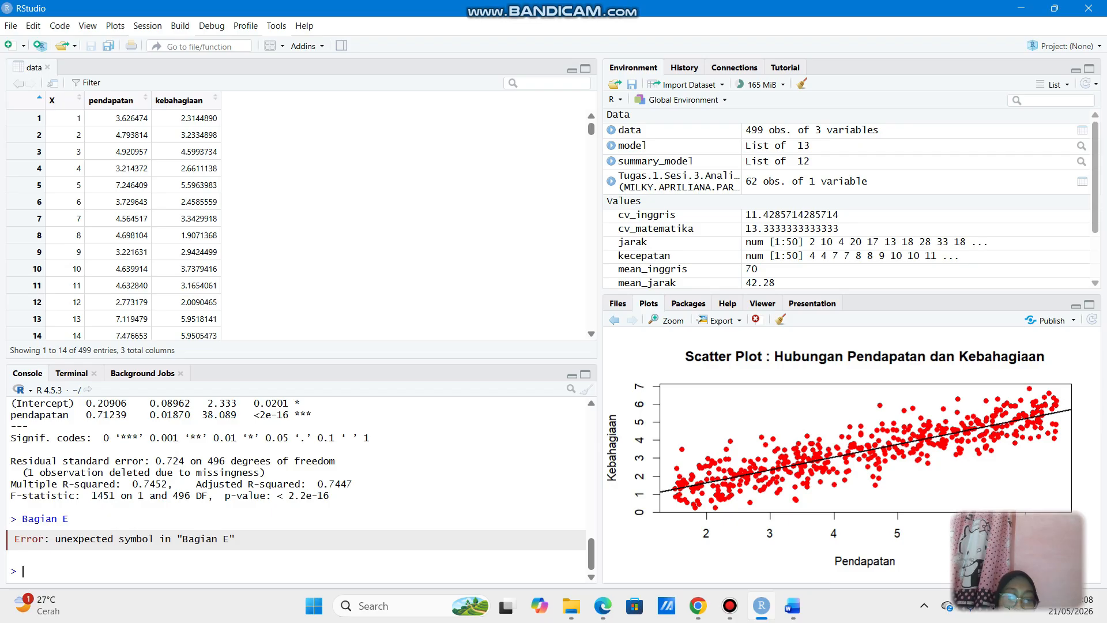
Enter the comments #Bagian E and #Visualisasi Hasil Regresi in the console to start the section.
{"action": "type", "text": "#Bagian E"}
{"action": "key", "text": "Return"}
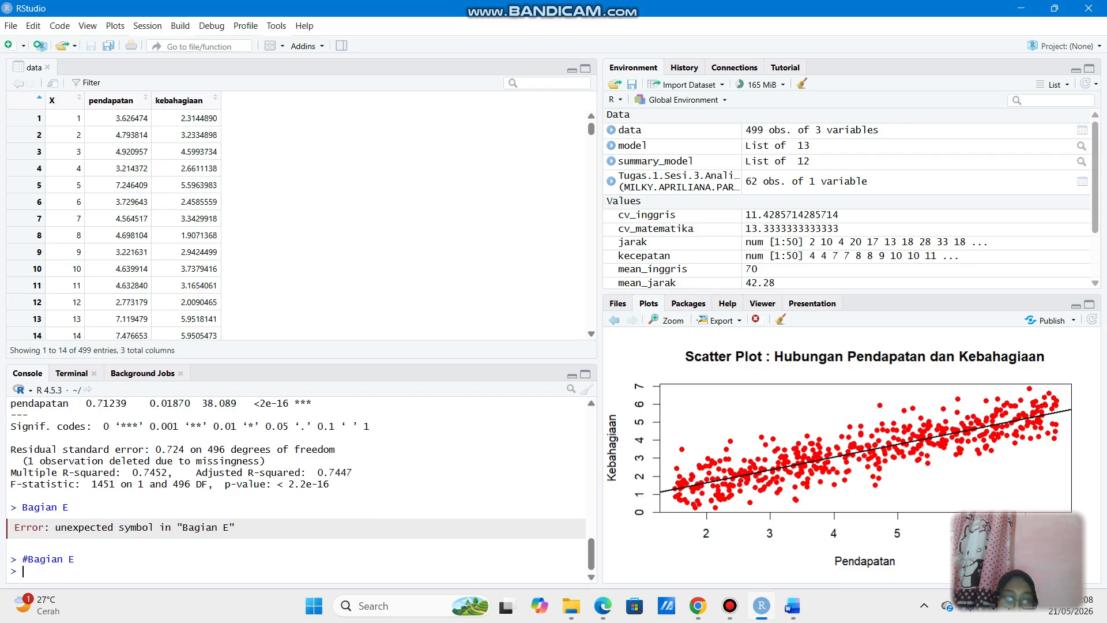
{"action": "type", "text": "#"}
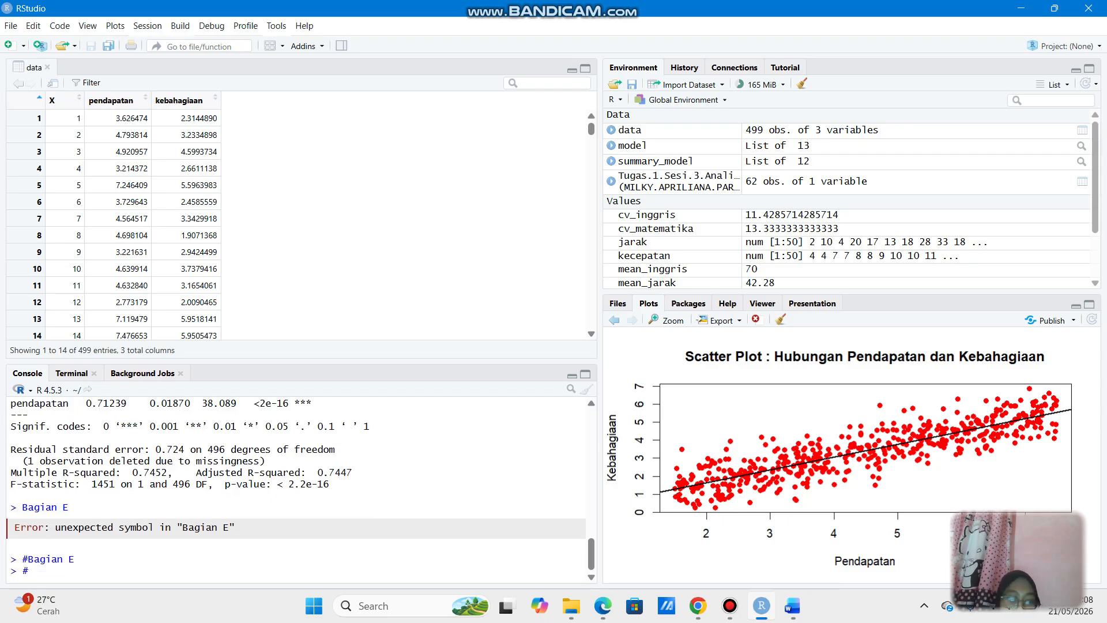
{"action": "type", "text": "Visualisasi Hasil"}
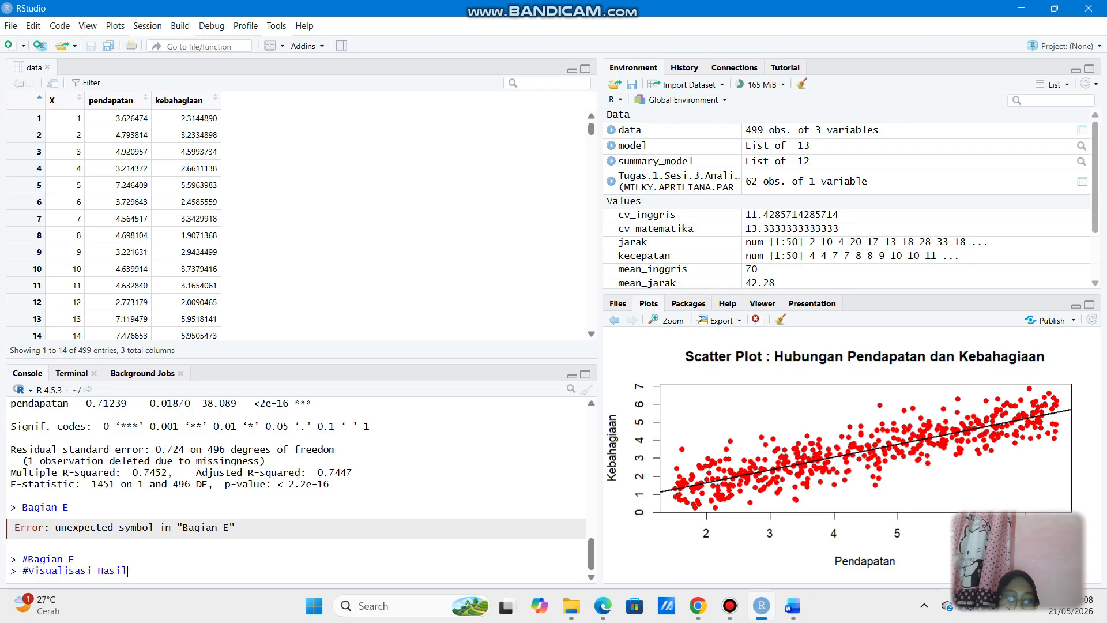
{"action": "type", "text": " Regresi"}
{"action": "key", "text": "Return"}
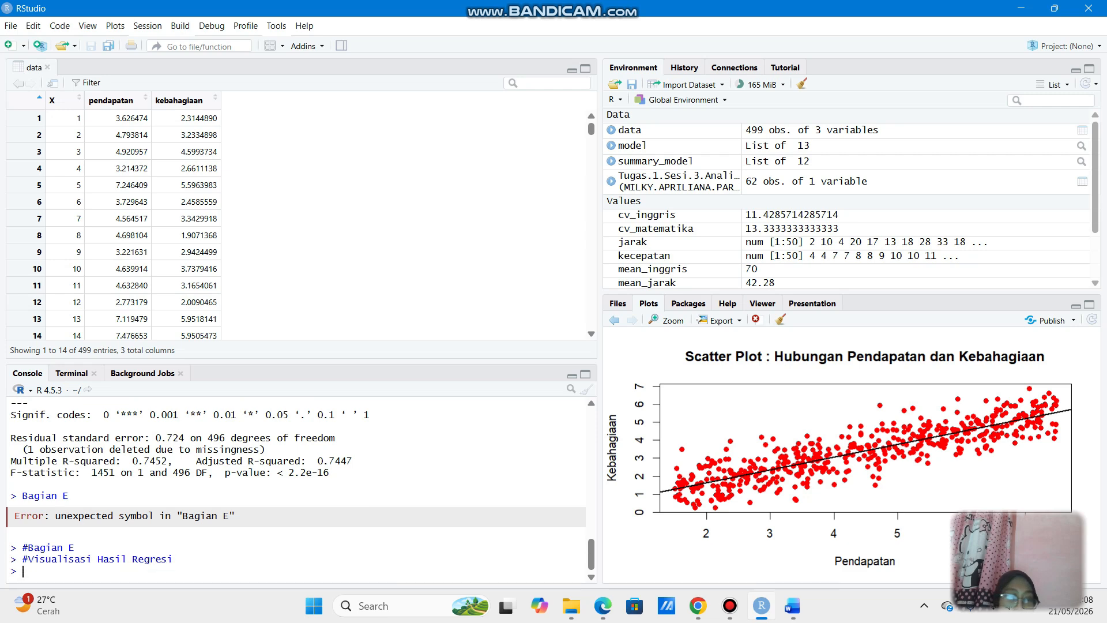
Start a plot() call in the console with data$pendapatan as x and data$kebahagiaan as y.
{"action": "type", "text": "plot"}
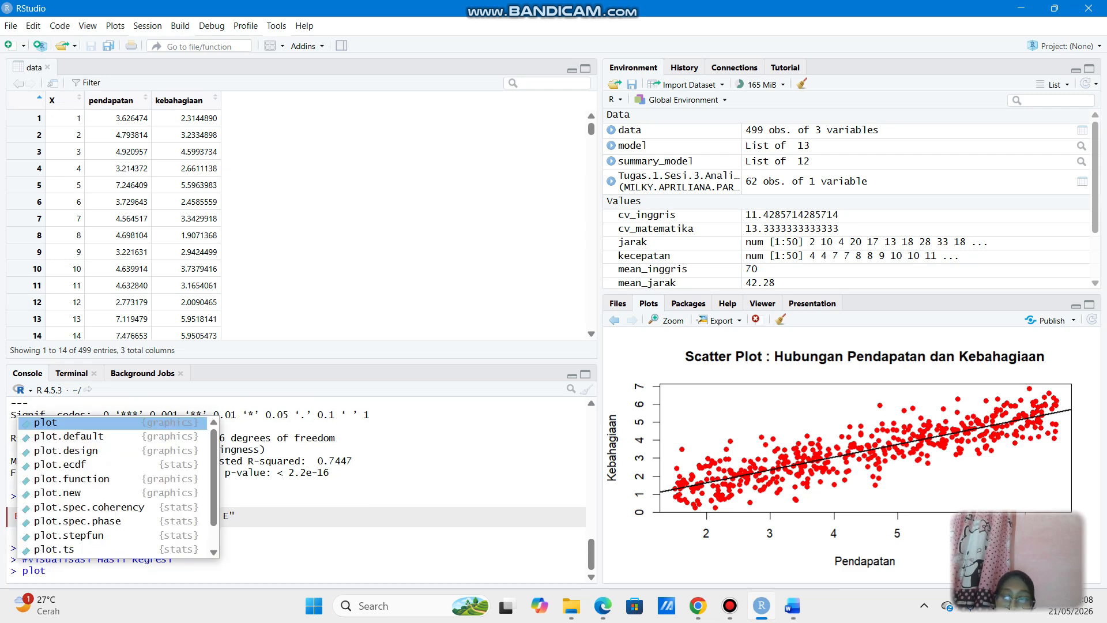
{"action": "type", "text": "(data"}
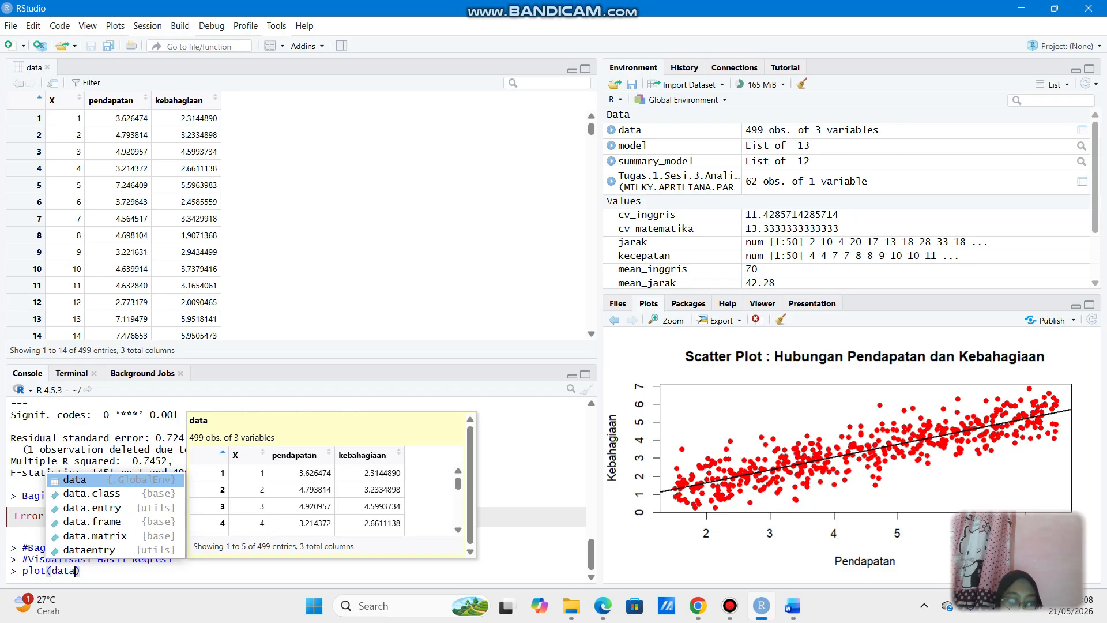
{"action": "type", "text": "$"}
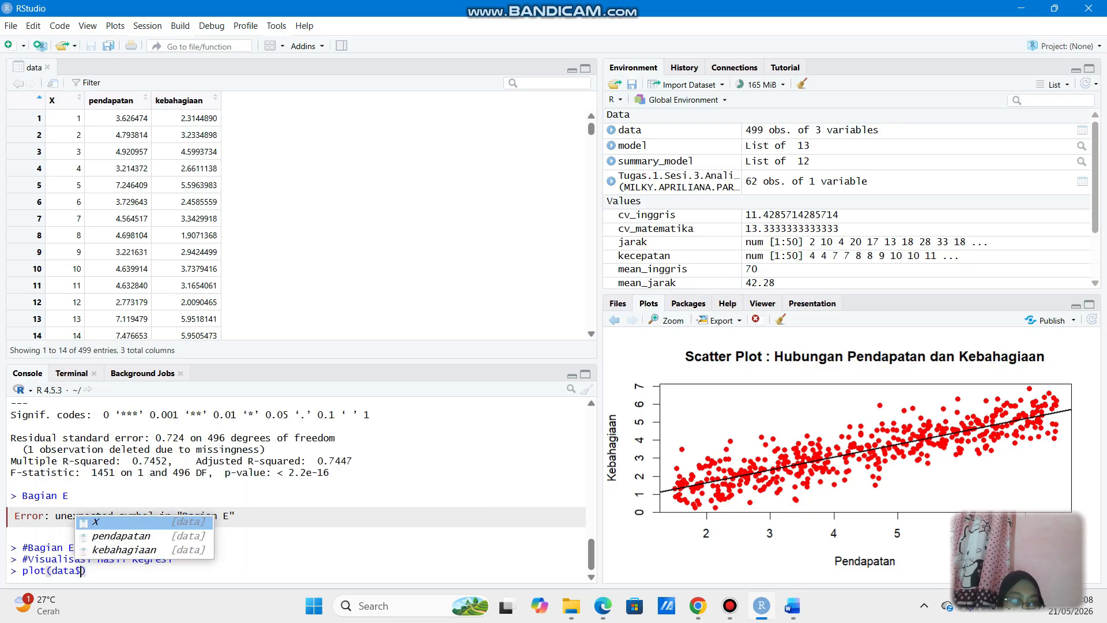
{"action": "type", "text": "pendapat"}
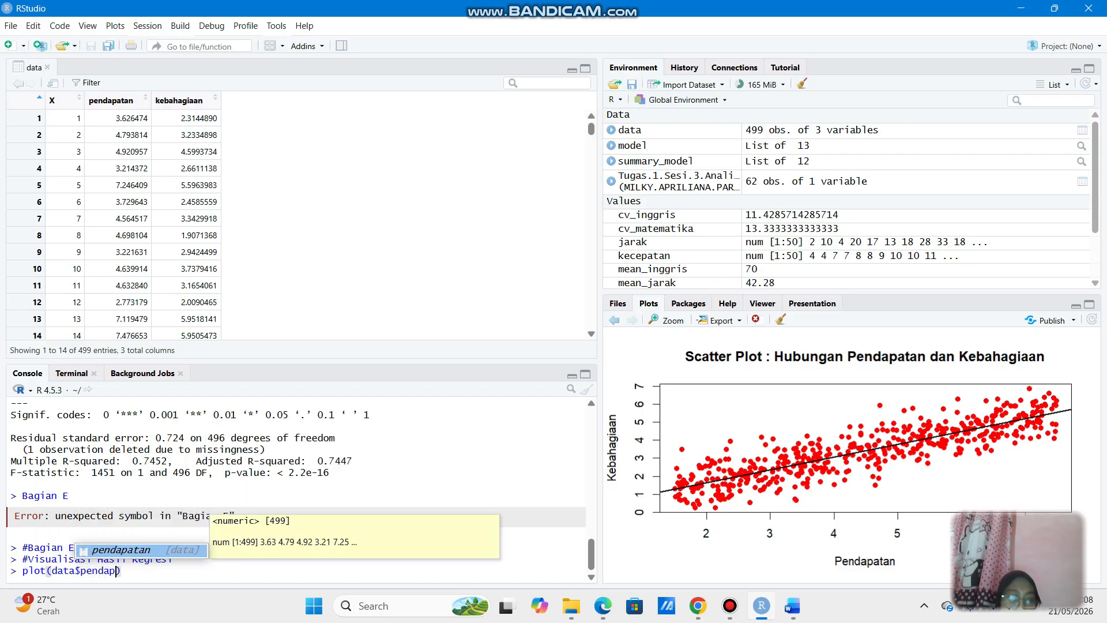
{"action": "type", "text": "an"}
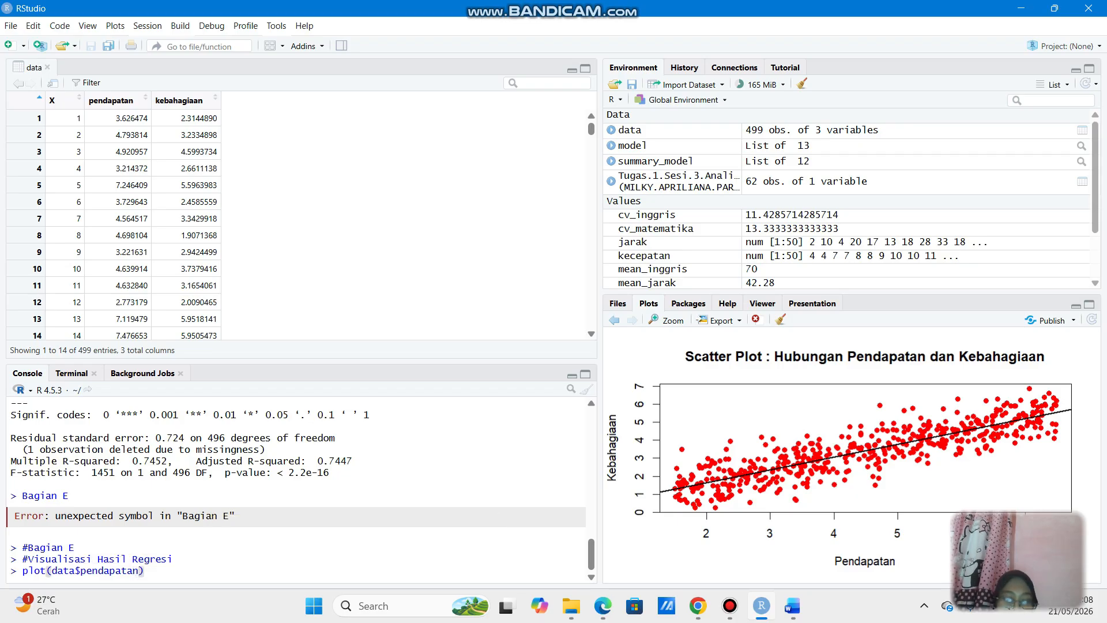
{"action": "type", "text": ","}
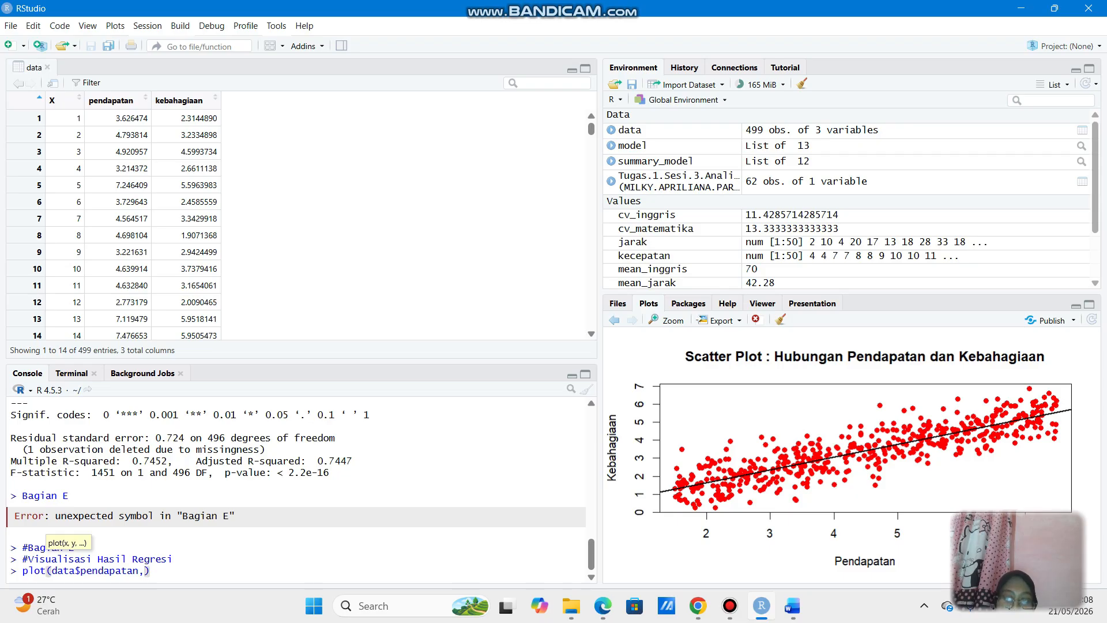
{"action": "type", "text": " data"}
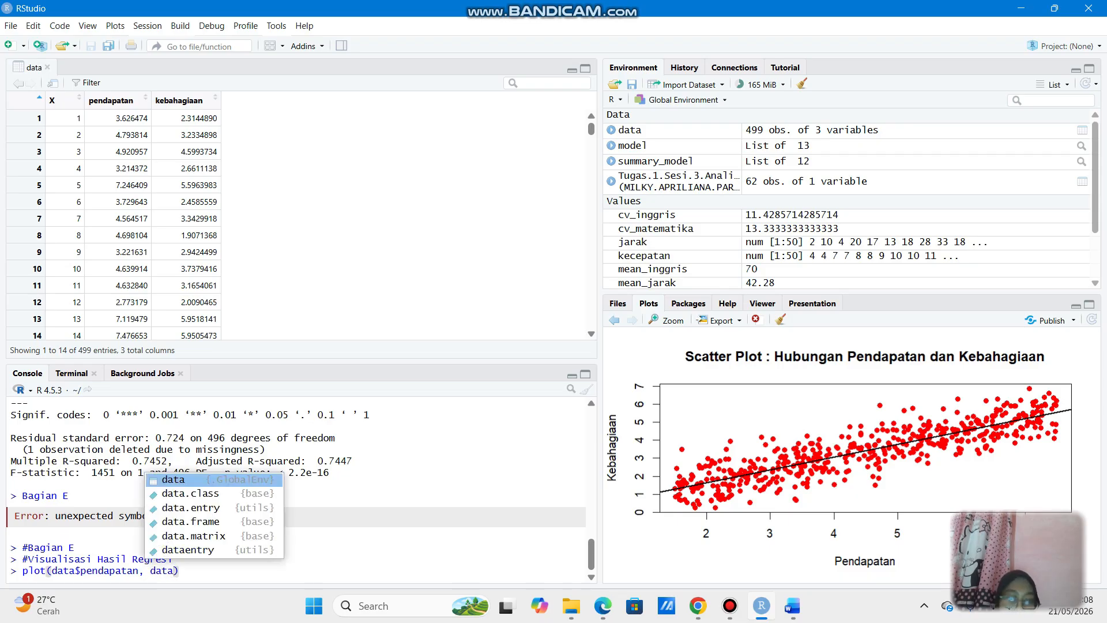
{"action": "type", "text": "$"}
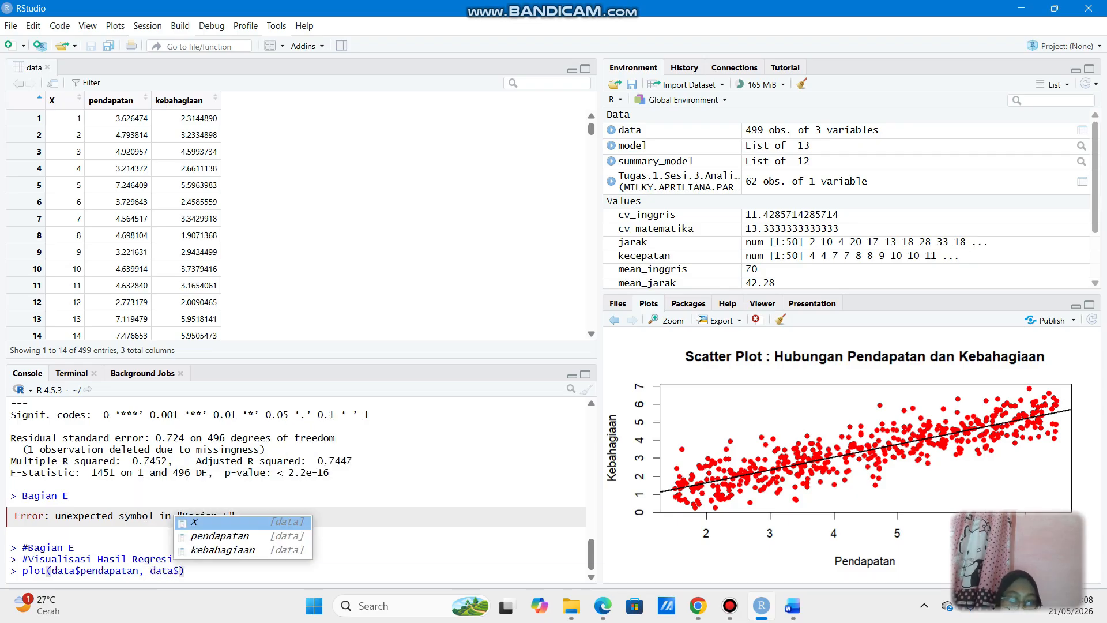
{"action": "type", "text": "kebahagia"}
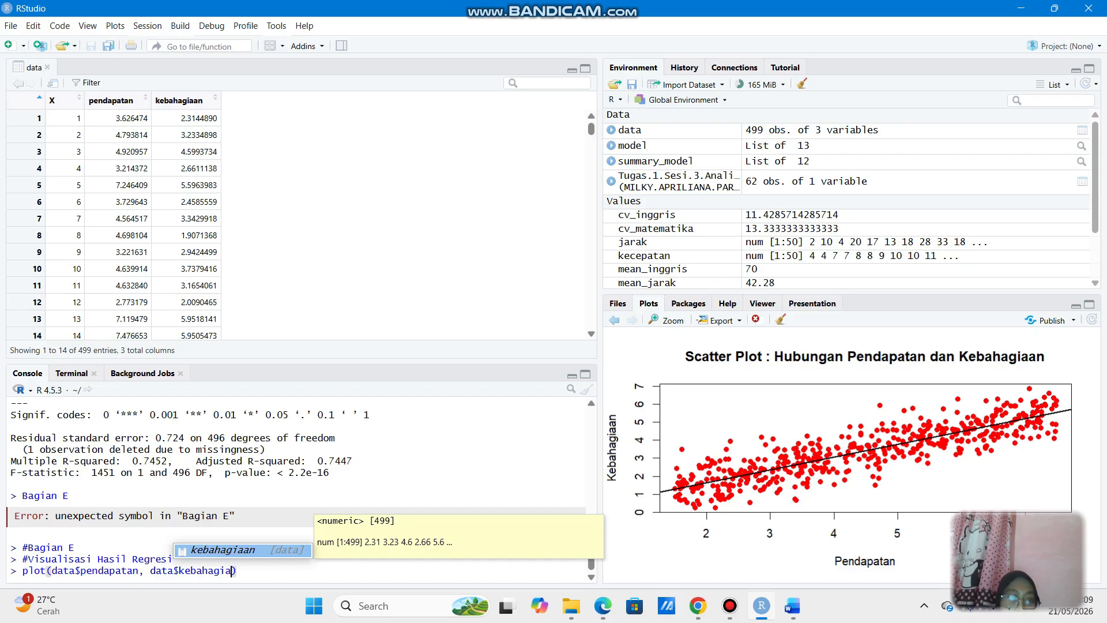
{"action": "type", "text": "an"}
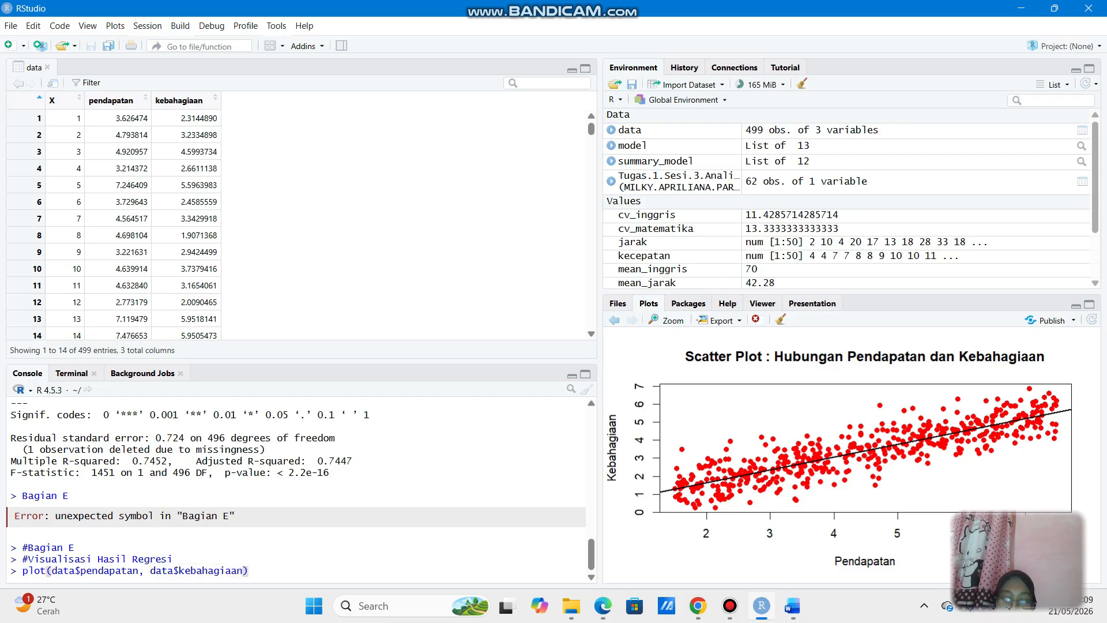
Add the argument main = "Grafik Regresi Linear Pendapatan dan Kebahagian" to the plot call as its title.
{"action": "type", "text": ", mai"}
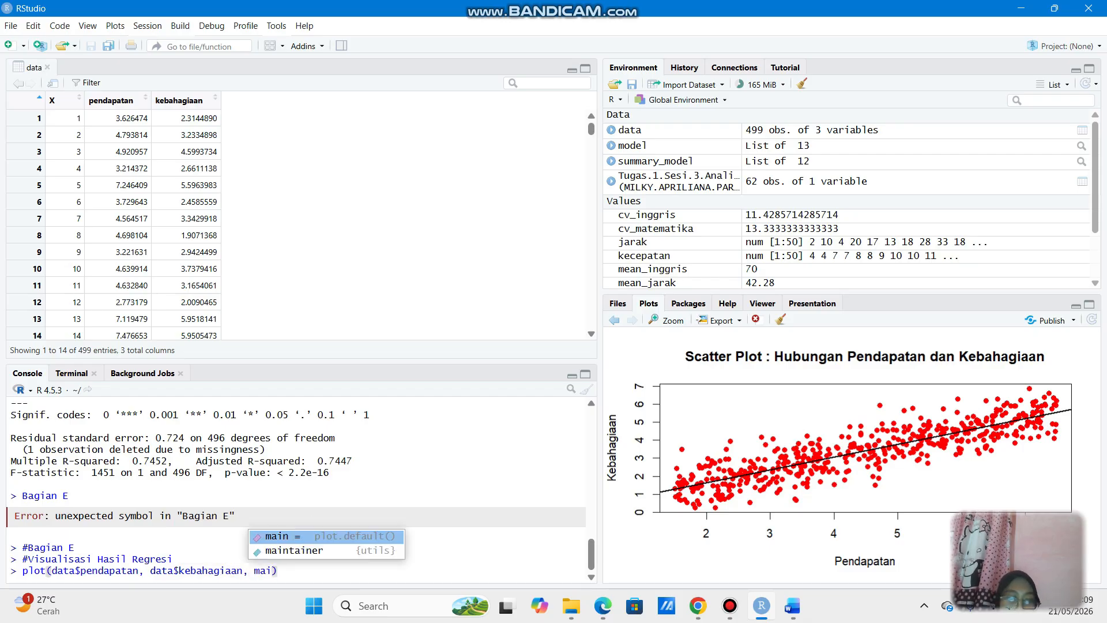
{"action": "type", "text": "n"}
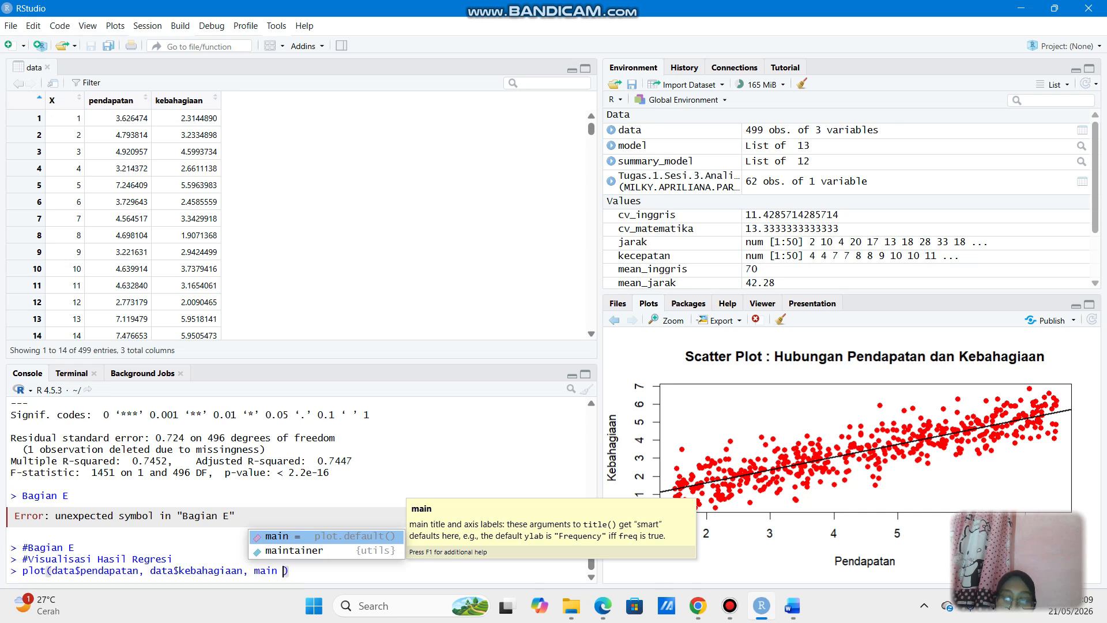
{"action": "type", "text": " = "}
{"action": "type", "text": "\"G"}
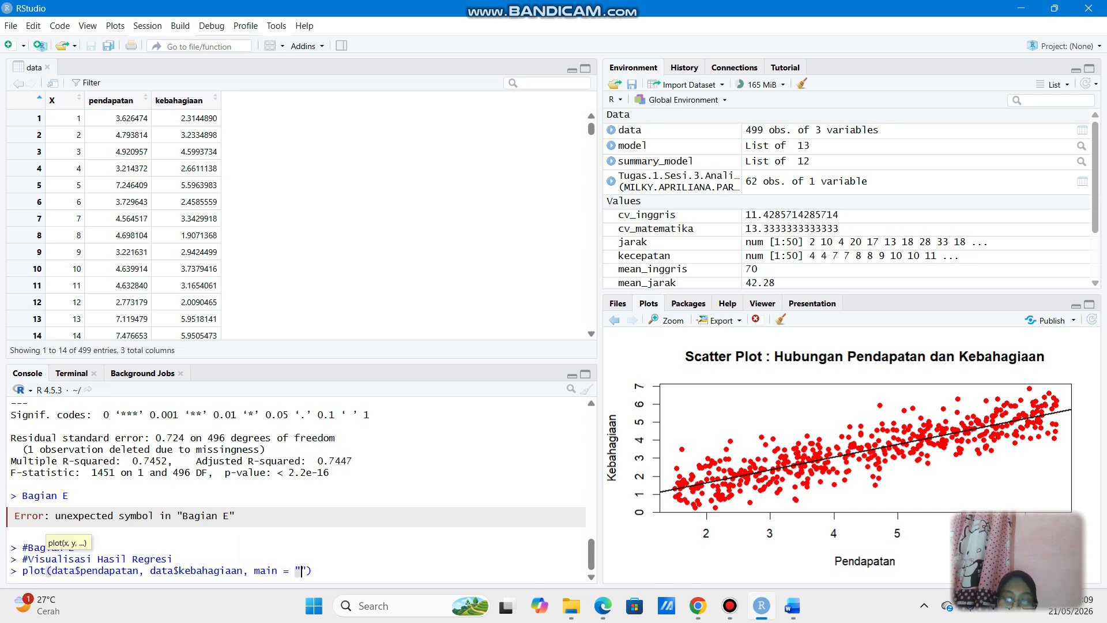
{"action": "type", "text": "raf"}
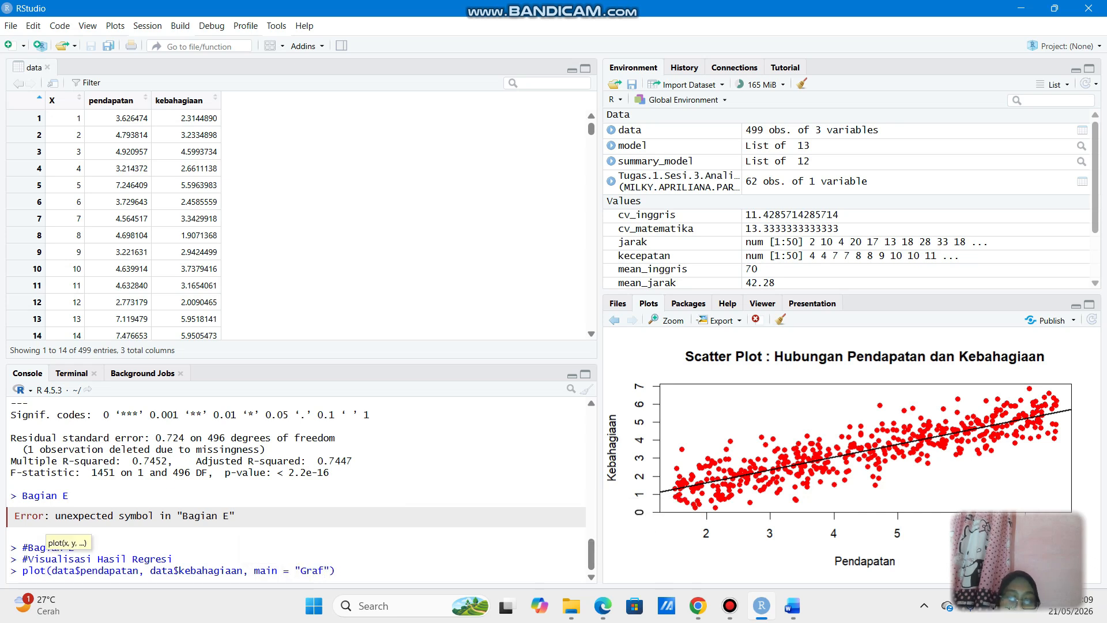
{"action": "type", "text": "ik Re"}
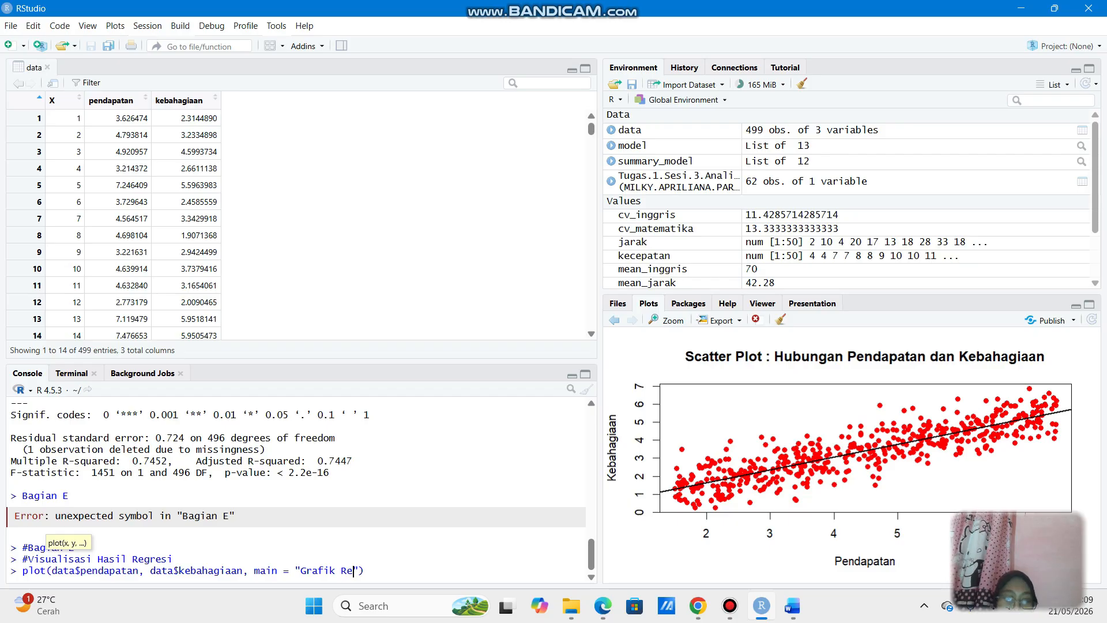
{"action": "type", "text": "gres"}
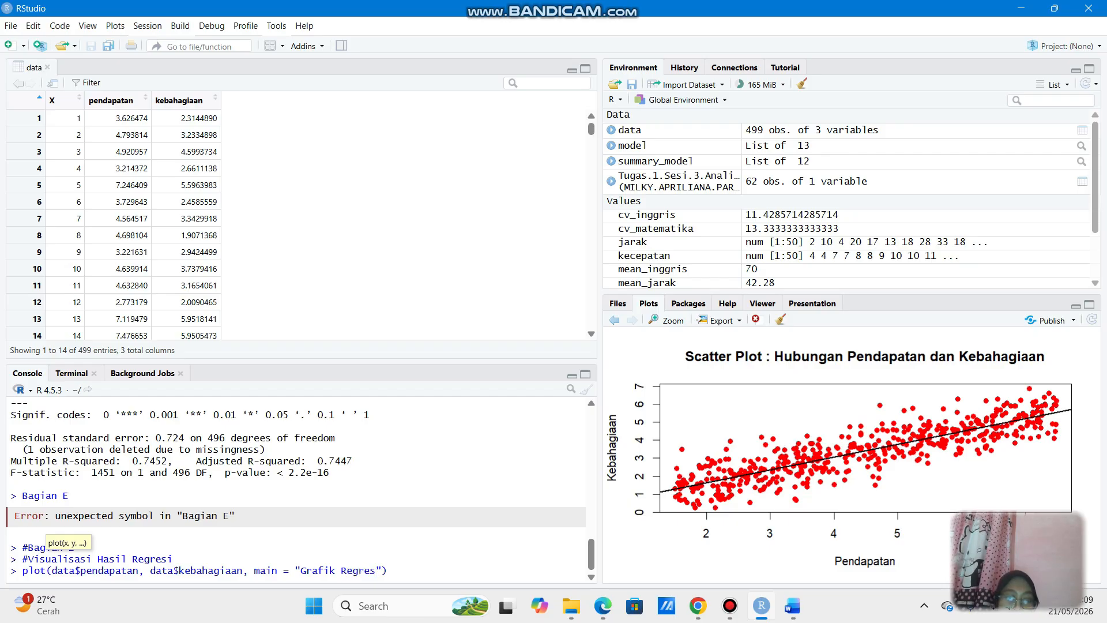
{"action": "type", "text": "i Linear"}
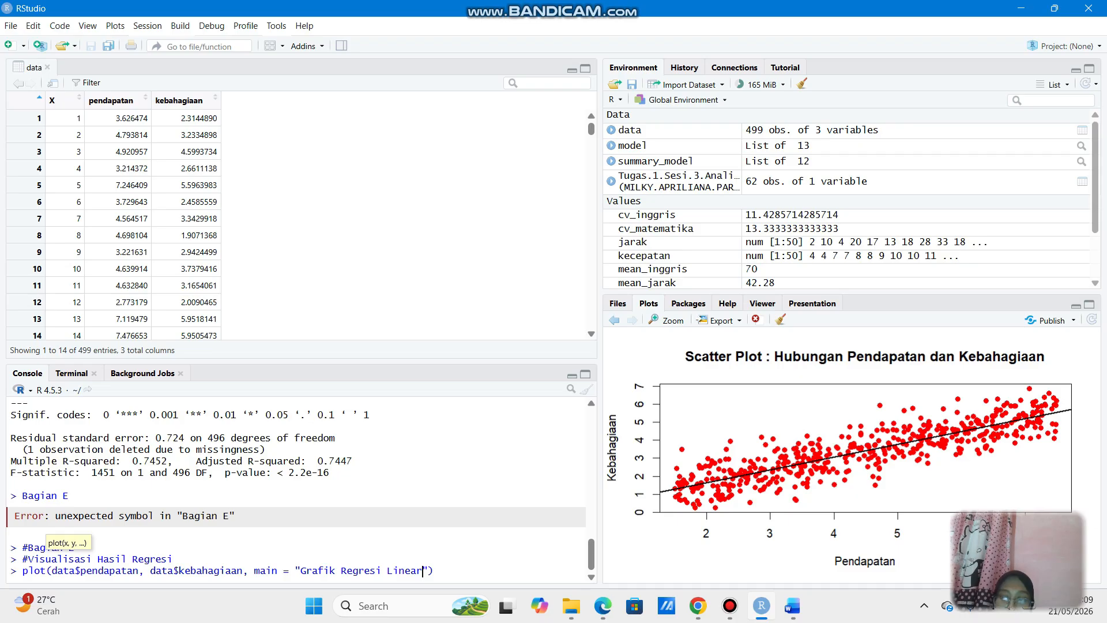
{"action": "type", "text": " Pendapatan"}
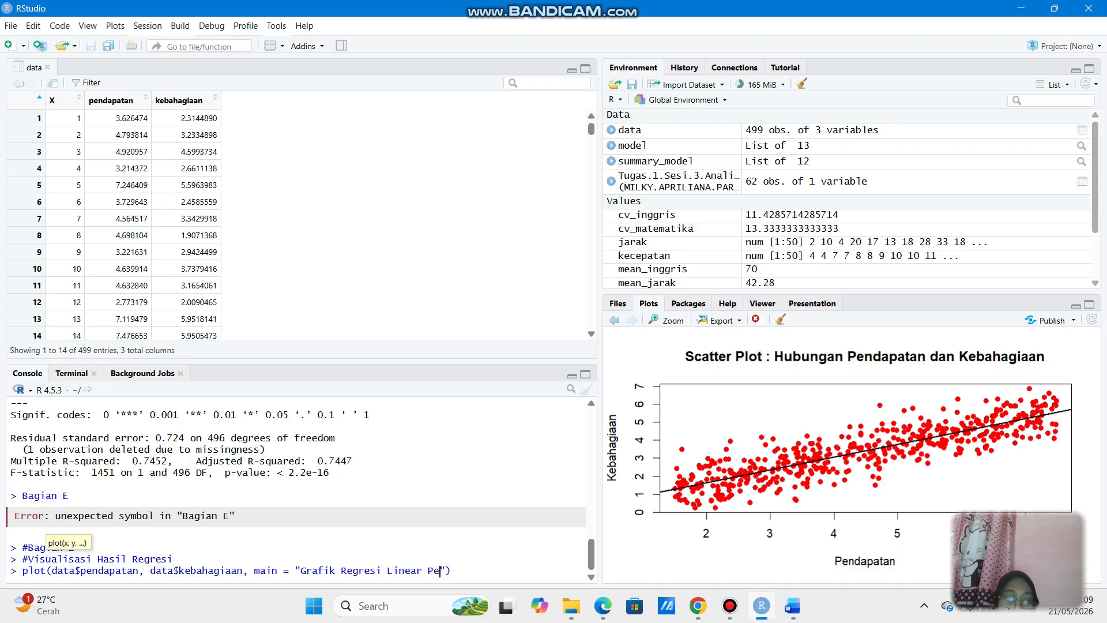
{"action": "type", "text": " dan KEbah"}
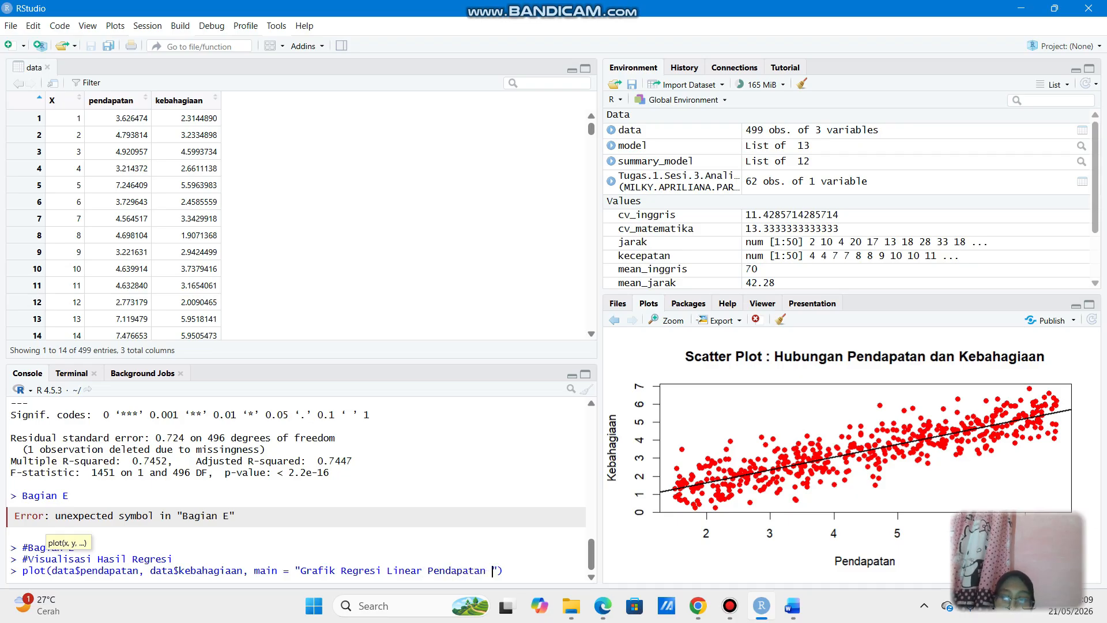
{"action": "key", "text": "BackSpace"}
{"action": "key", "text": "BackSpace"}
{"action": "key", "text": "BackSpace"}
{"action": "key", "text": "BackSpace"}
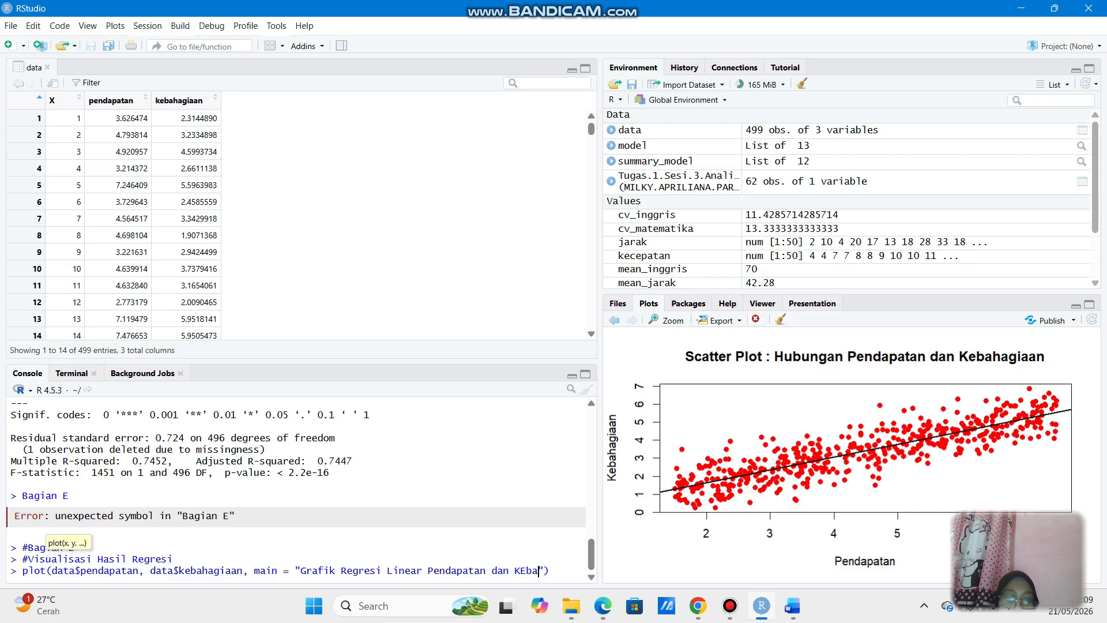
{"action": "type", "text": "ebahagian"}
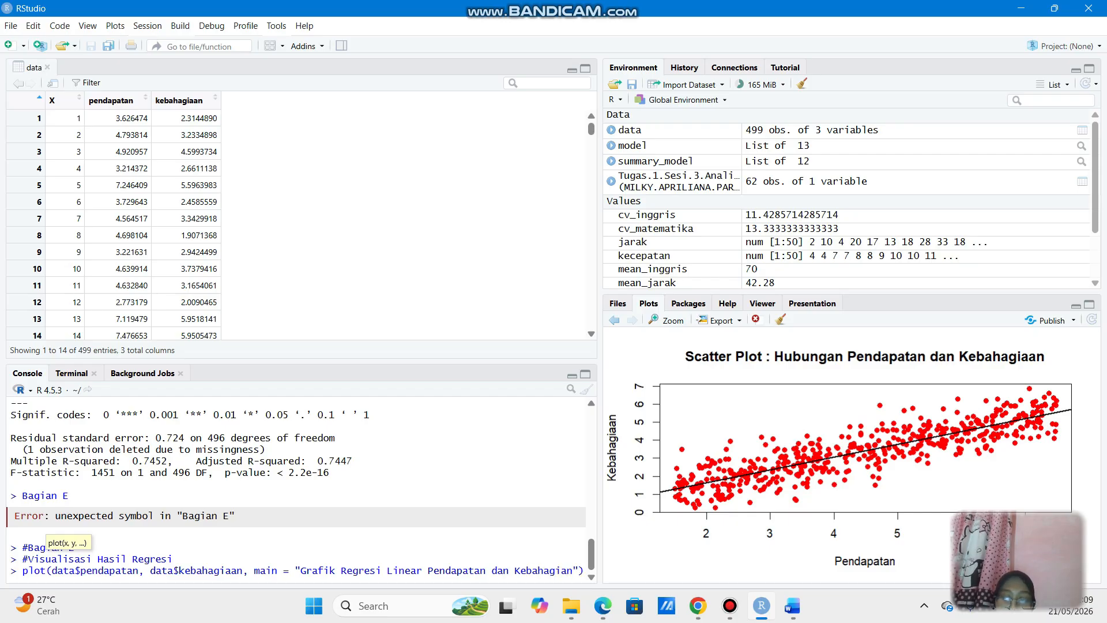
Add the x-axis label argument xlab = "Pendapatan" to the plot call.
{"action": "key", "text": "Right"}
{"action": "type", "text": ", xlab"}
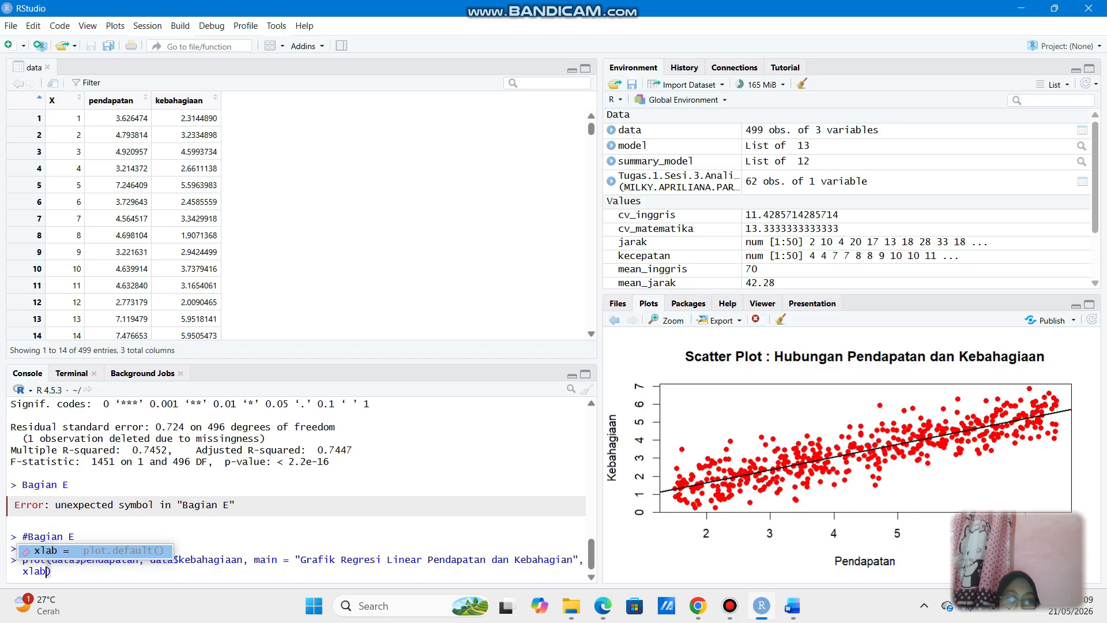
{"action": "type", "text": " ="}
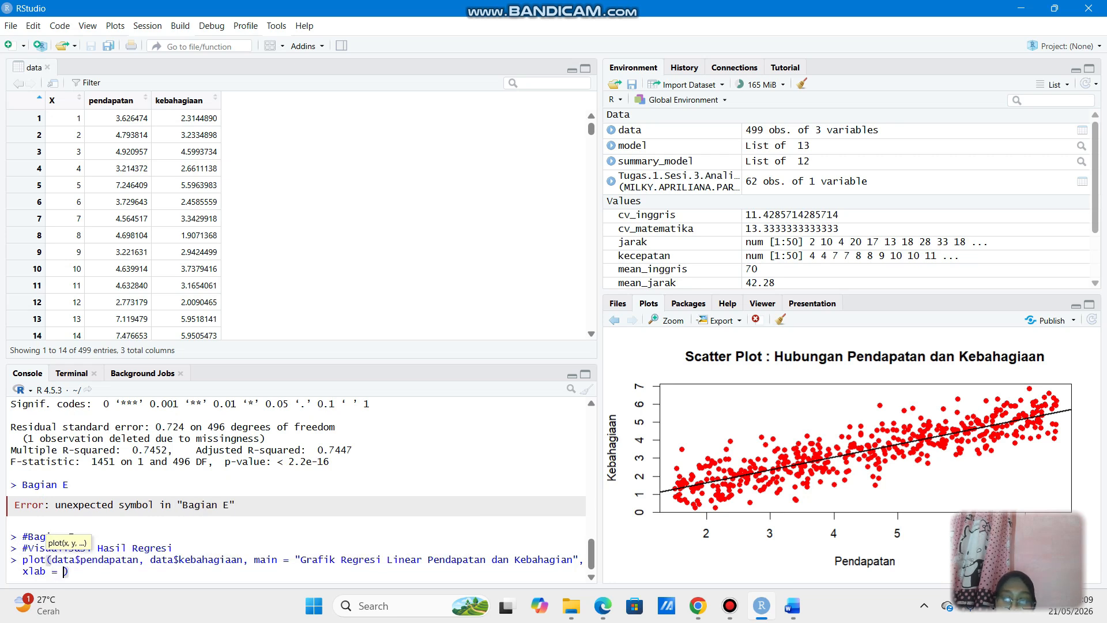
{"action": "type", "text": "\"\""}
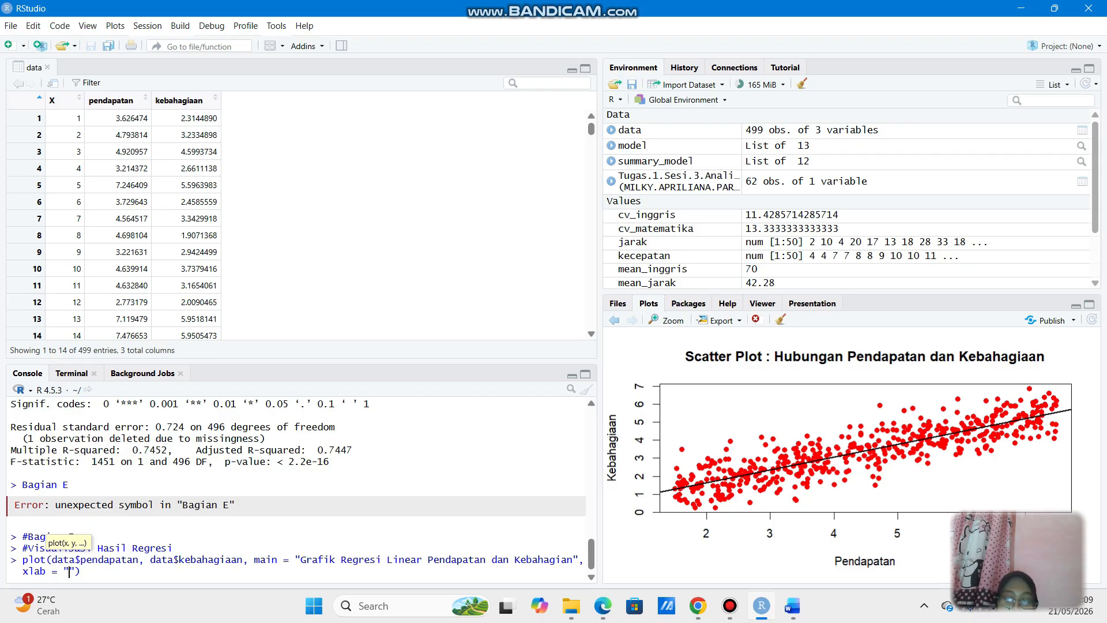
{"action": "type", "text": "Pendapat"}
{"action": "key", "text": "BackSpace"}
{"action": "key", "text": "BackSpace"}
{"action": "key", "text": "BackSpace"}
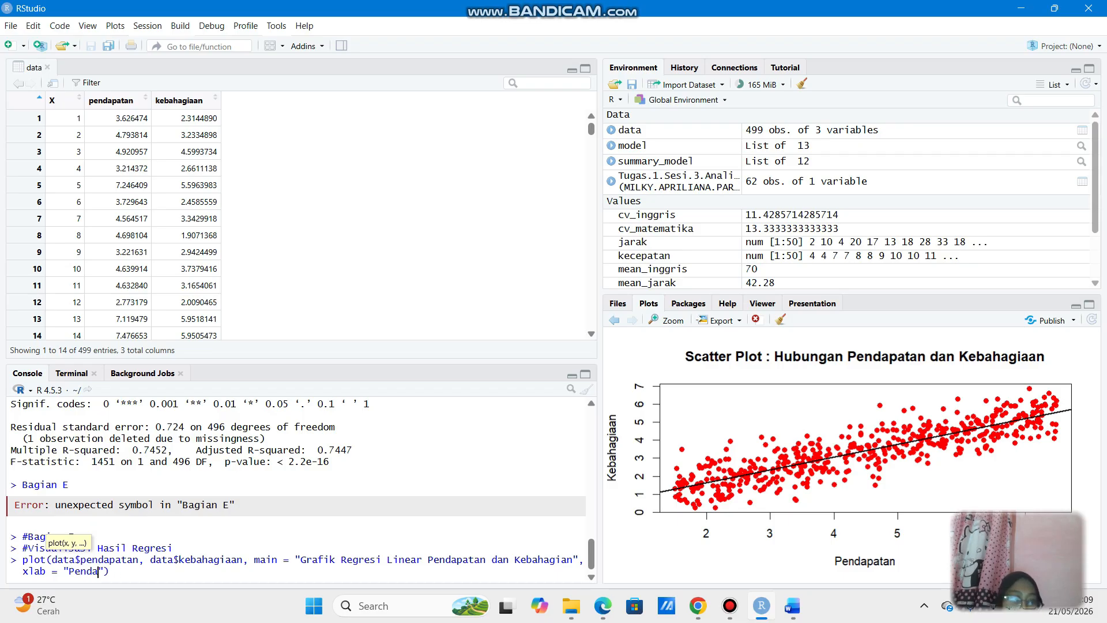
{"action": "type", "text": "patan"}
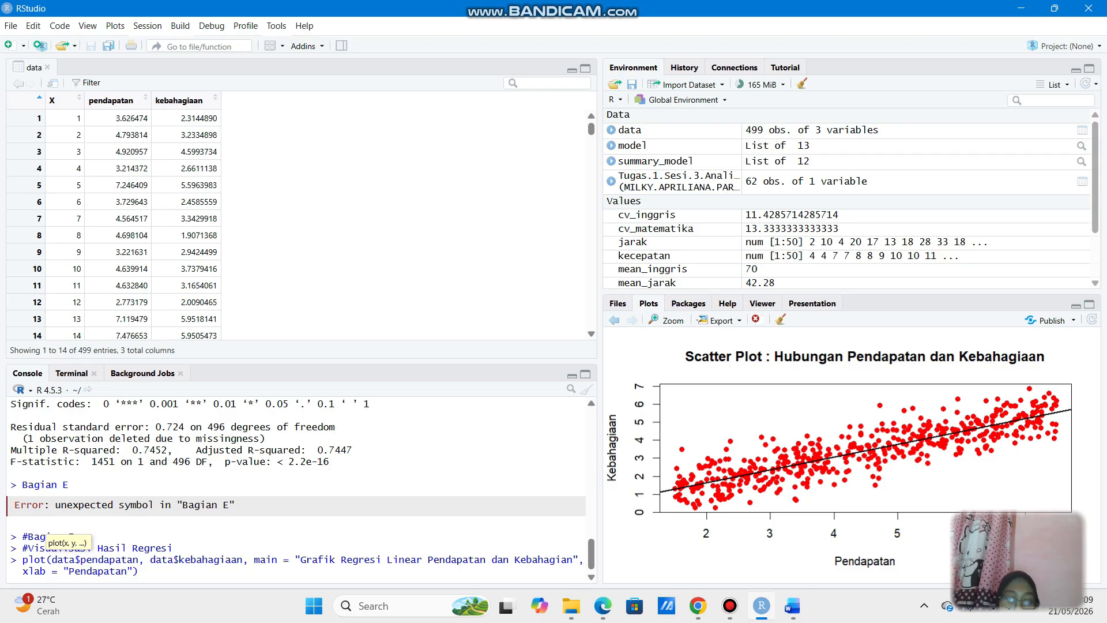
Add the y-axis label argument ylab = "Tingkat Kebahagiaan" to the plot call.
{"action": "key", "text": "Right"}
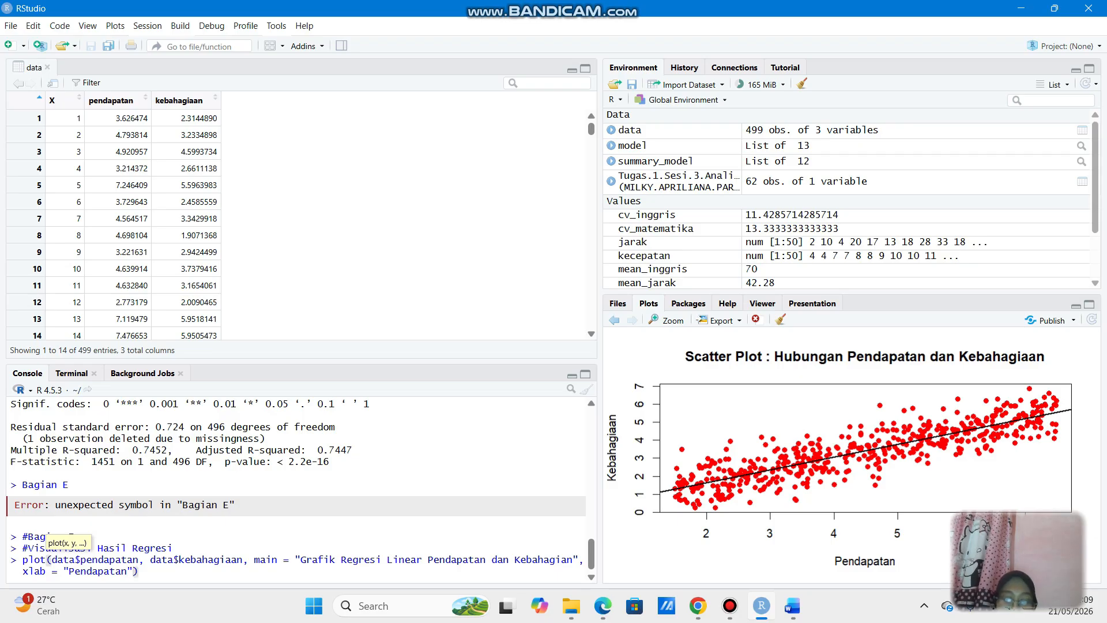
{"action": "type", "text": ", yla"}
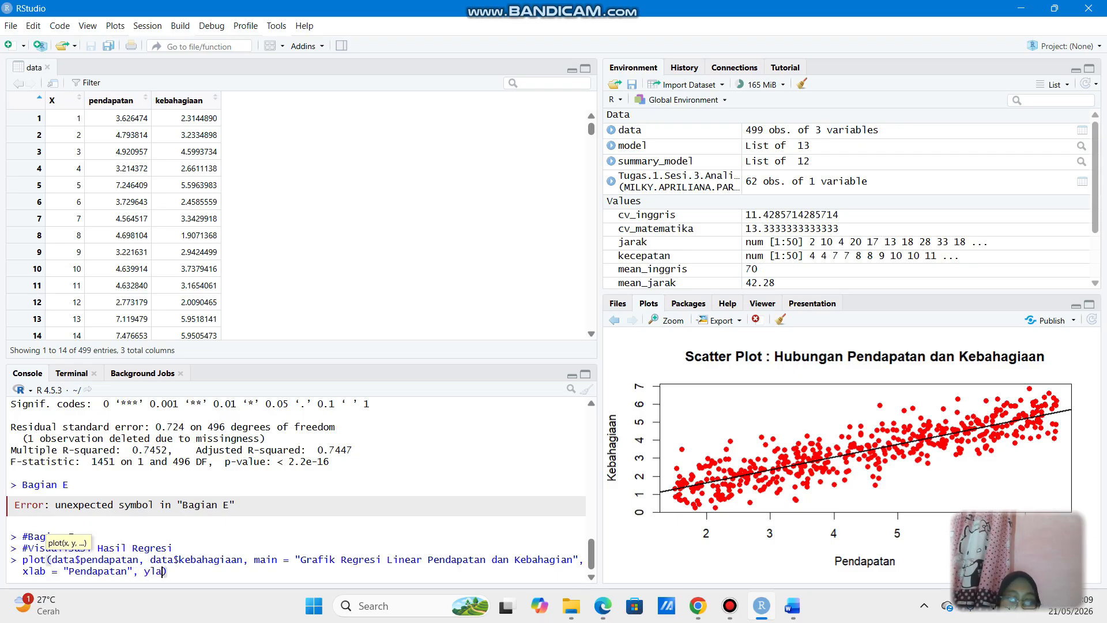
{"action": "type", "text": "b "}
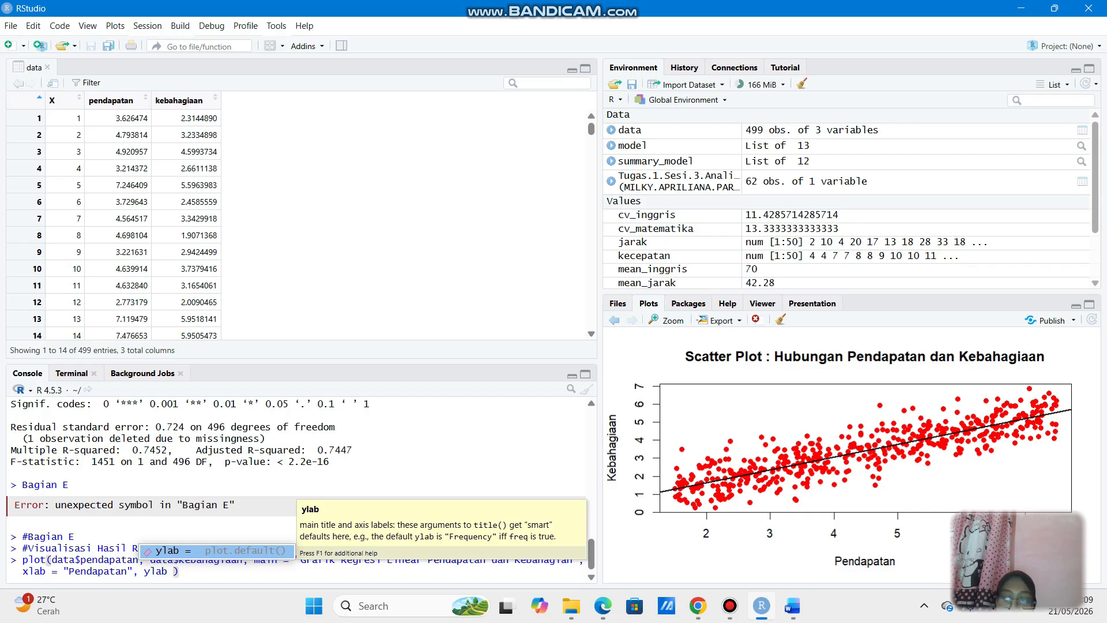
{"action": "type", "text": "= \"T"}
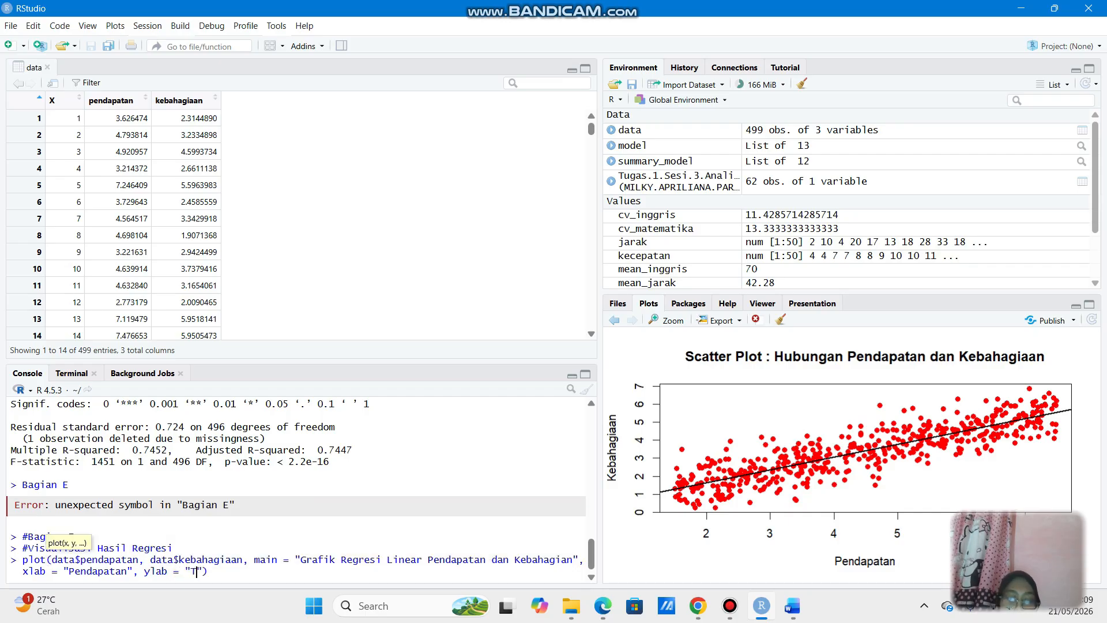
{"action": "type", "text": "ingkat Kebaha"}
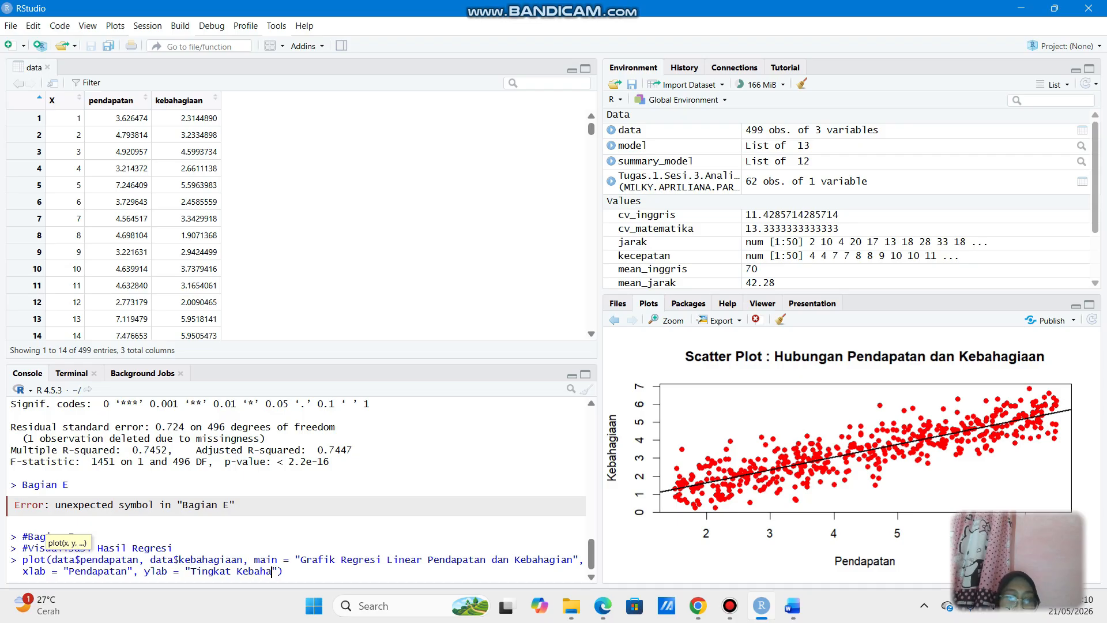
{"action": "type", "text": "giaan"}
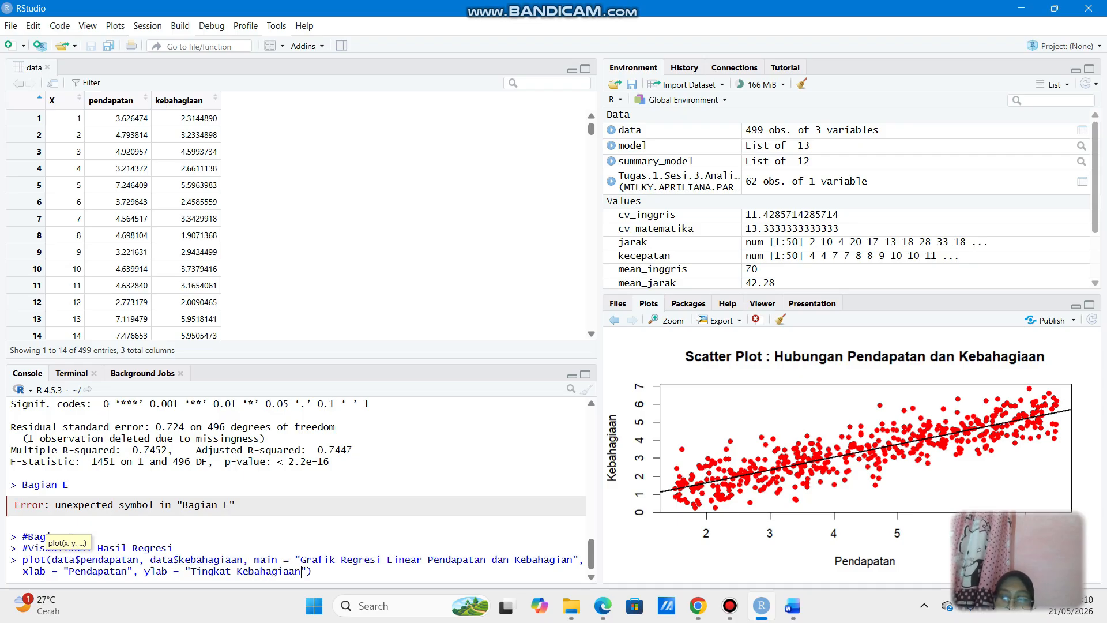
Add the argument col = "blue" to the plot call to color the points blue.
{"action": "type", "text": "\", col "}
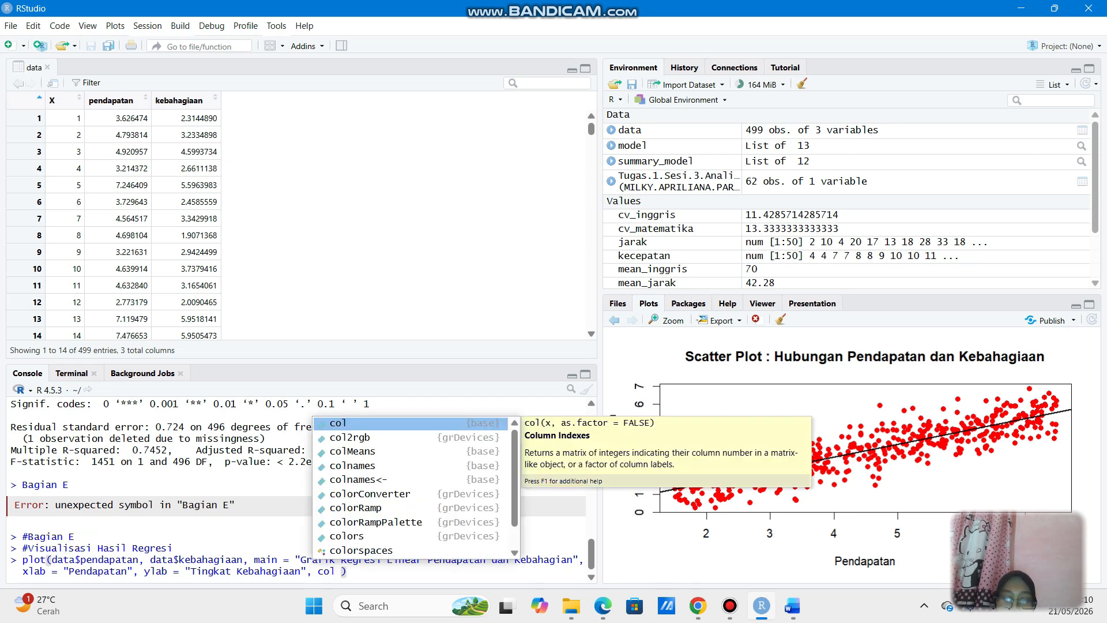
{"action": "type", "text": "= \""}
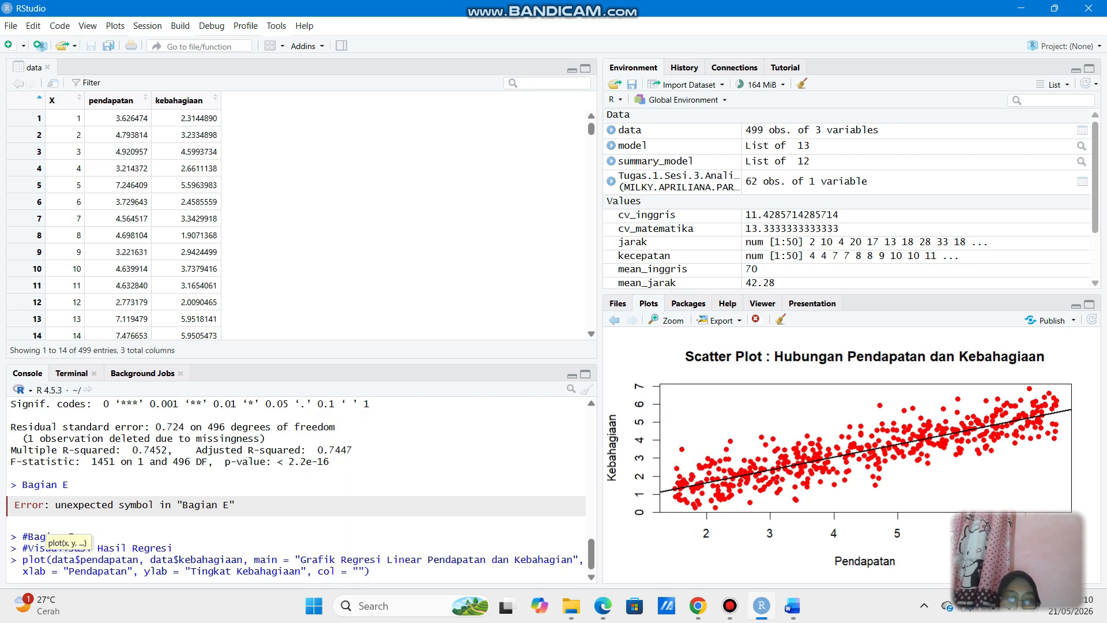
{"action": "type", "text": "blue"}
{"action": "key", "text": "Right"}
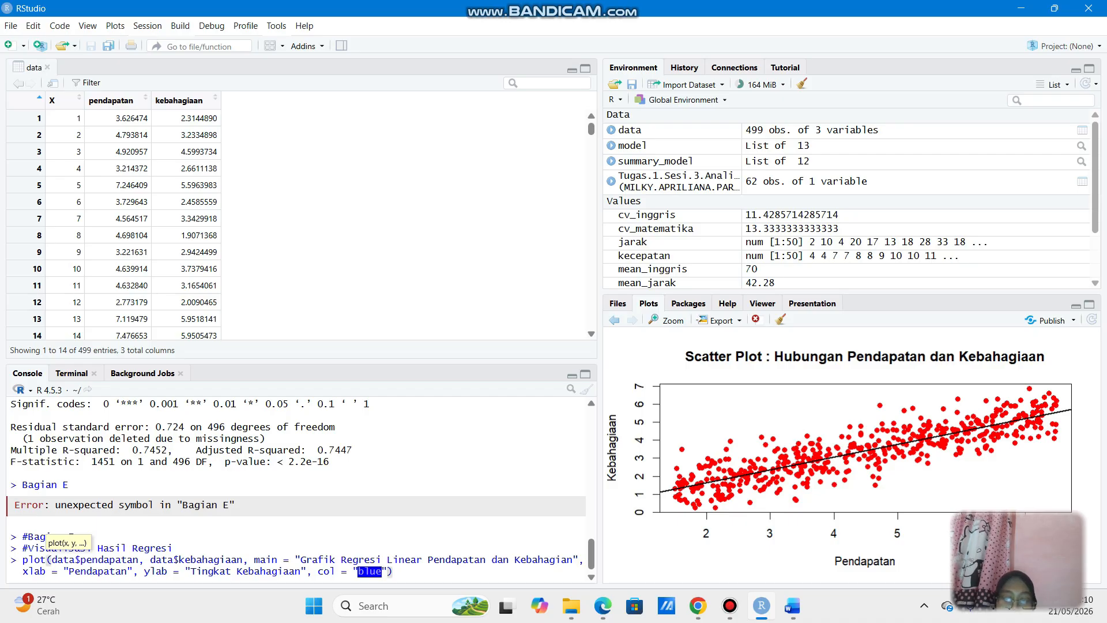
Add the argument pch = 19 to the plot call and run it to draw the scatter plot.
{"action": "type", "text": ", pch"}
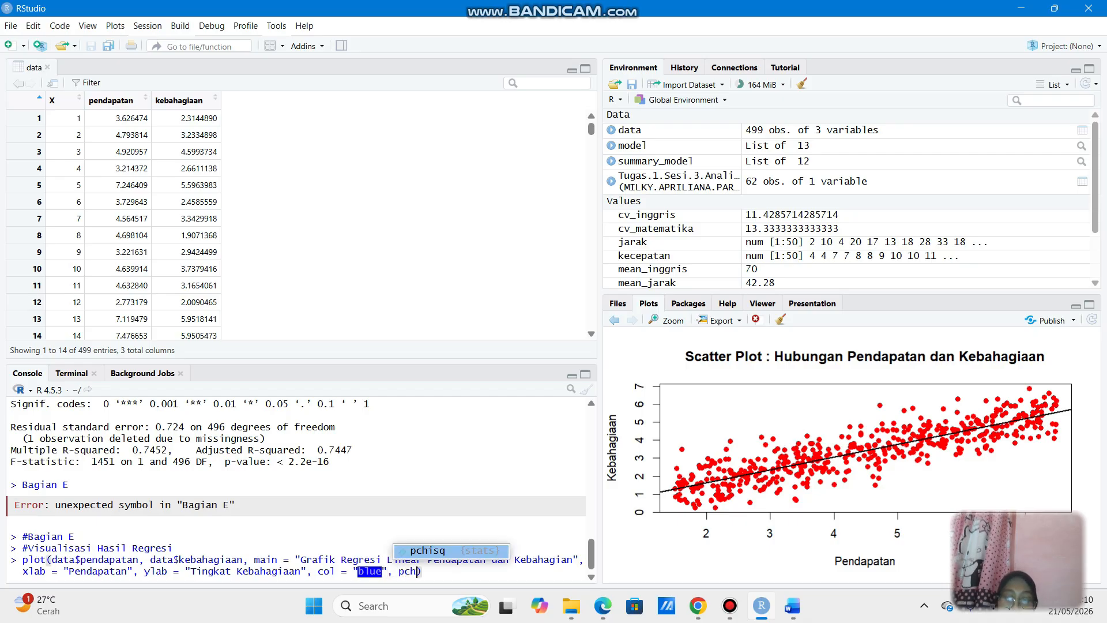
{"action": "type", "text": " = 1"}
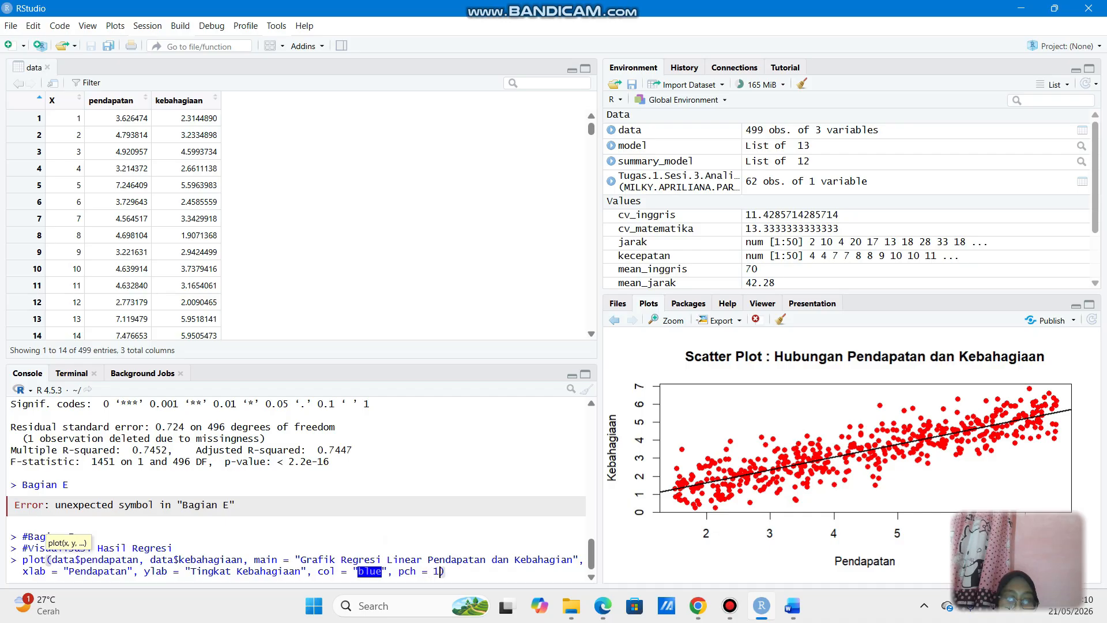
{"action": "type", "text": "9"}
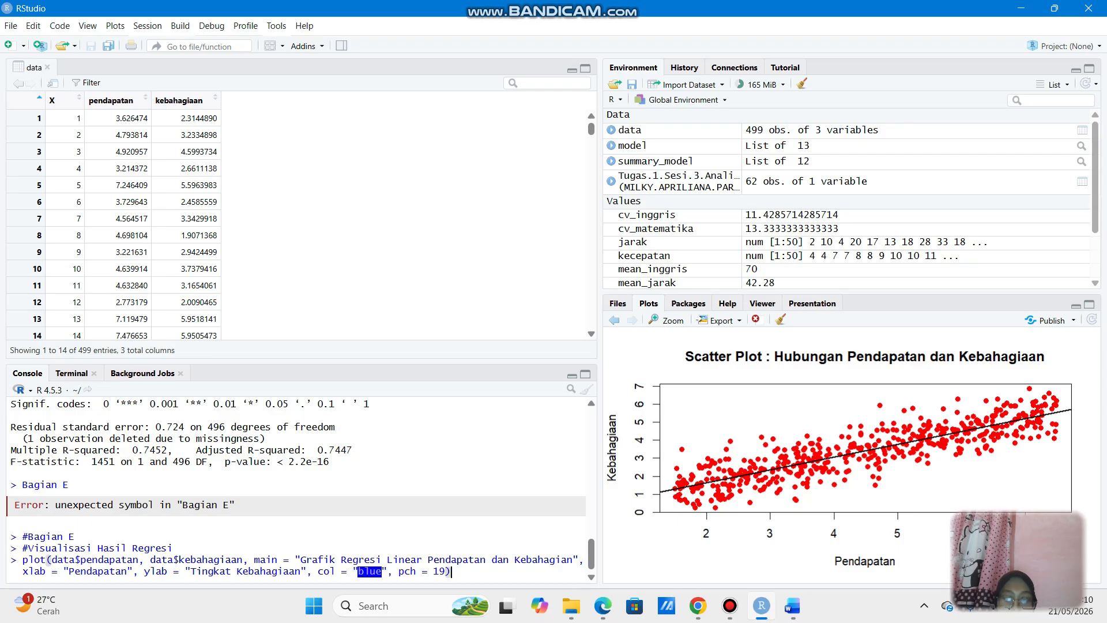
{"action": "key", "text": "Return"}
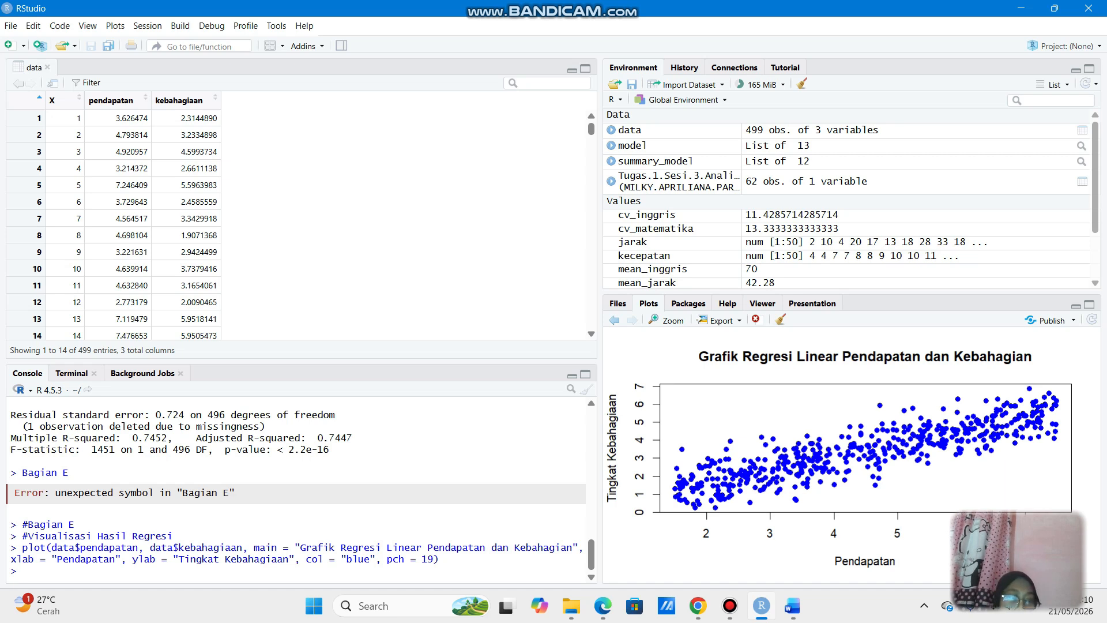
Copy the Bagian E comments and plot command from the console into the Word report below the regression summary image.
{"action": "left_click_drag", "start_coordinate": [12, 524], "coordinate": [439, 560]}
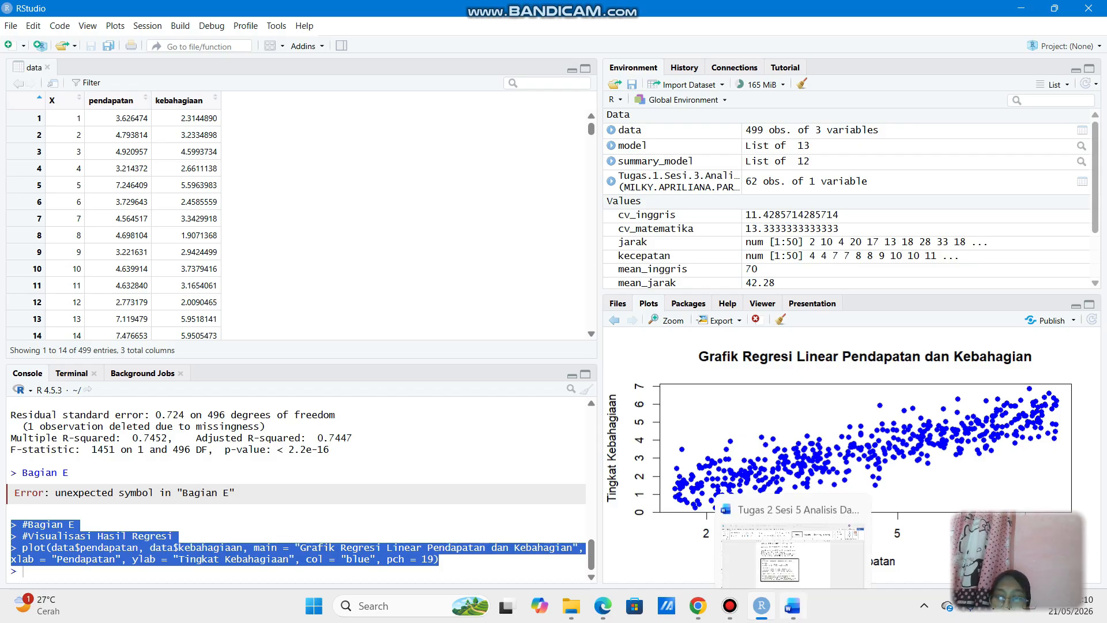
{"action": "left_click", "coordinate": [792, 605]}
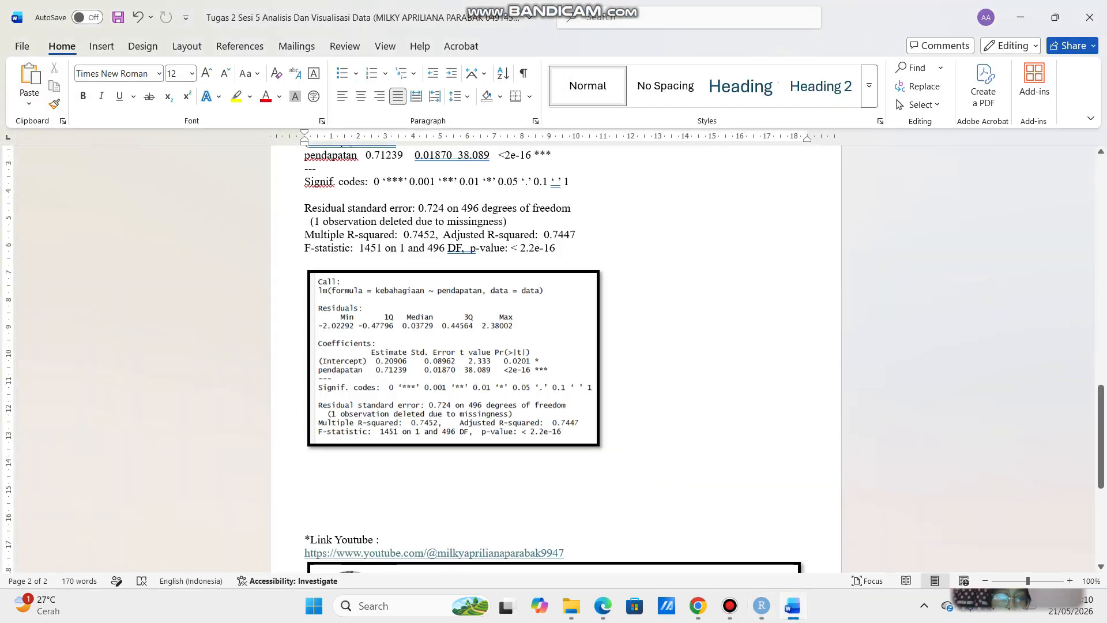
{"action": "type", "text": "> #Bagian E > #Visualisasi Hasil Regresi > plot(data$pendapatan, data$kebahagiaan, main = \"Grafik Regresi Linear Pendapatan dan Kebahagian\", xlab = \"Pendapatan\", ylab = \"Tingkat Kebahagiaan\", col = \"blue\", pch = 19)"}
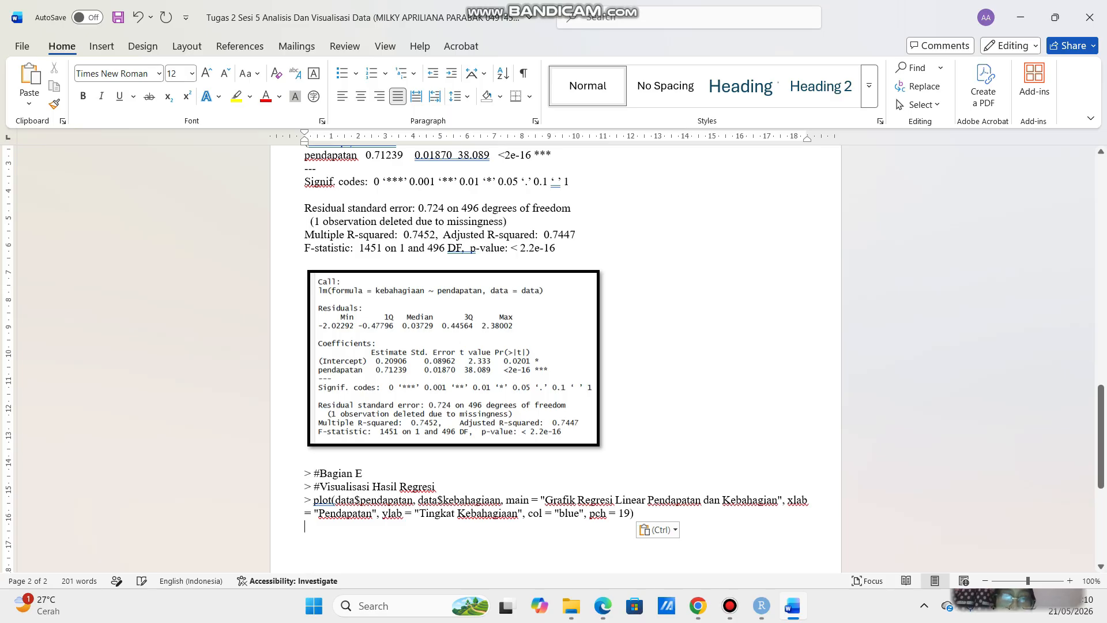
Capture a screenshot of RStudio with the blue scatter plot and paste it below the plot code in Word, followed by a new line.
{"action": "left_click", "coordinate": [761, 606]}
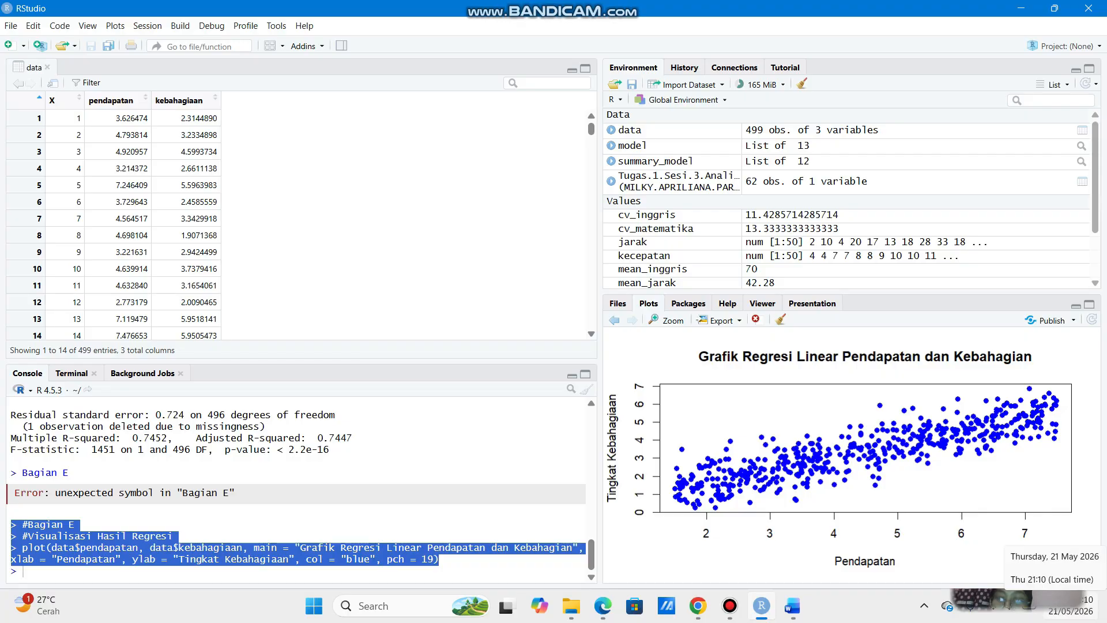
{"action": "key", "text": "super+Print"}
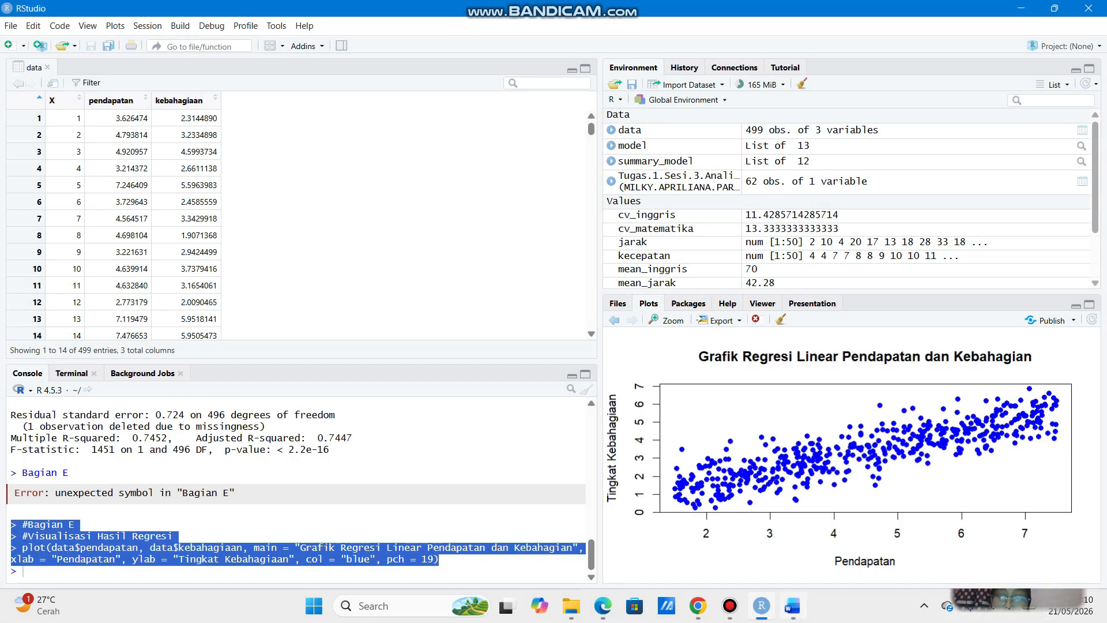
{"action": "left_click", "coordinate": [792, 605]}
{"action": "key", "text": "ctrl+v"}
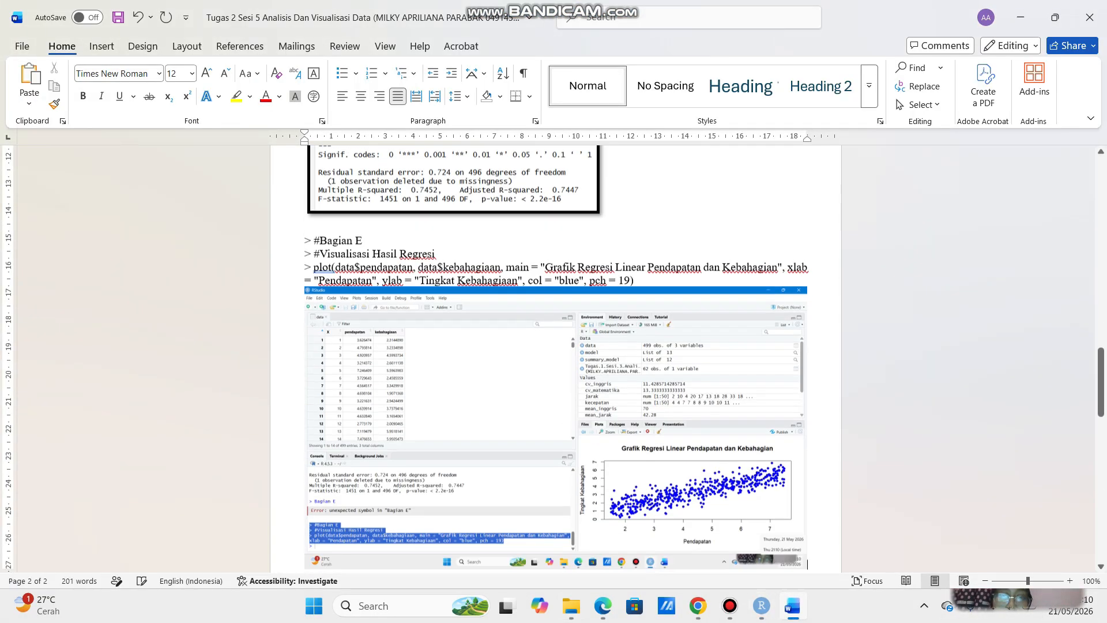
{"action": "key", "text": "Return"}
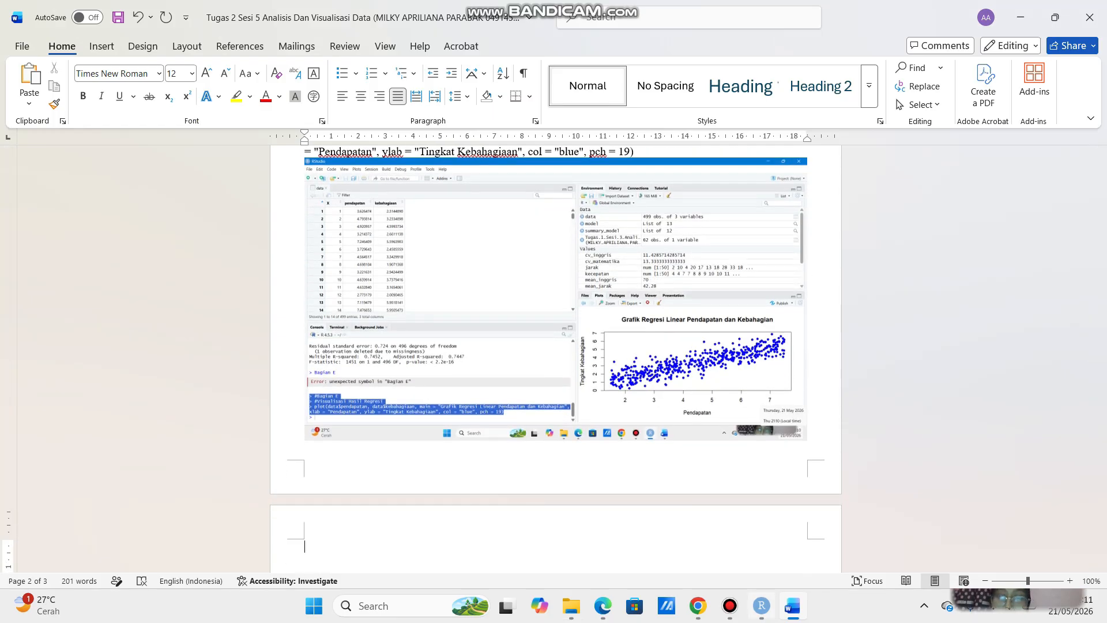
Switch back to RStudio and enter the comment #Menambahkan Garis Regresi Linear in the console after a blank prompt line.
{"action": "left_click", "coordinate": [760, 605]}
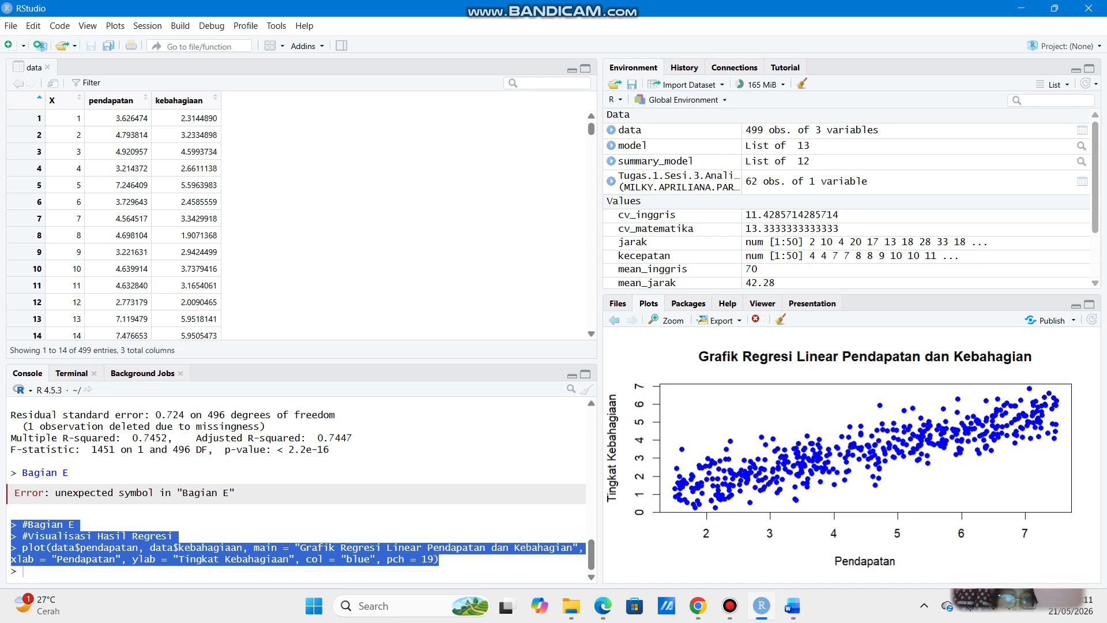
{"action": "left_click", "coordinate": [24, 571]}
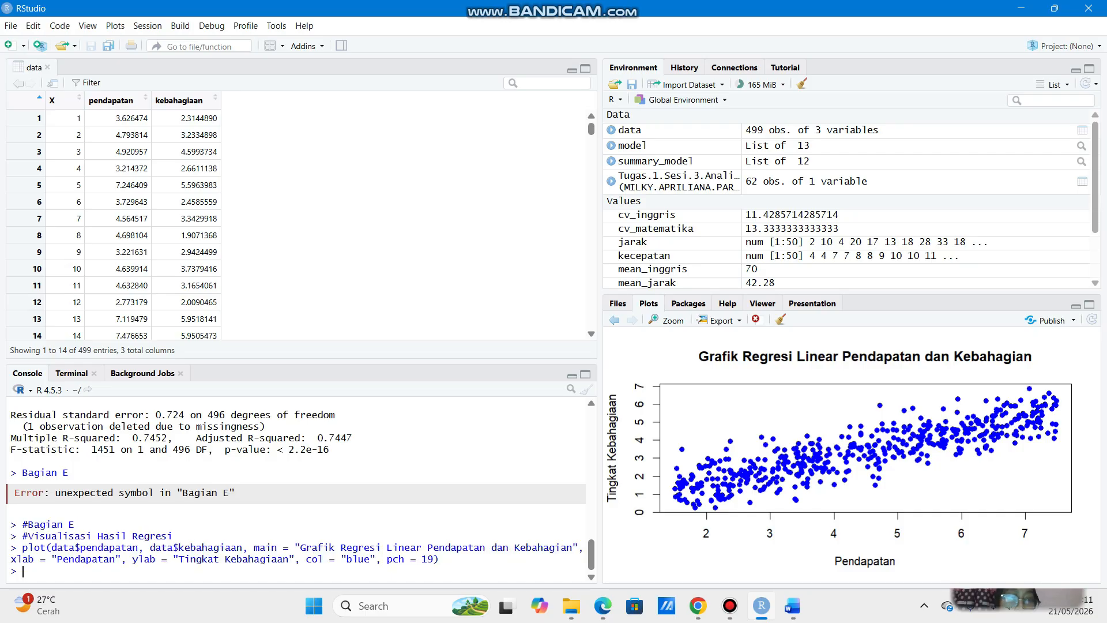
{"action": "key", "text": "Return"}
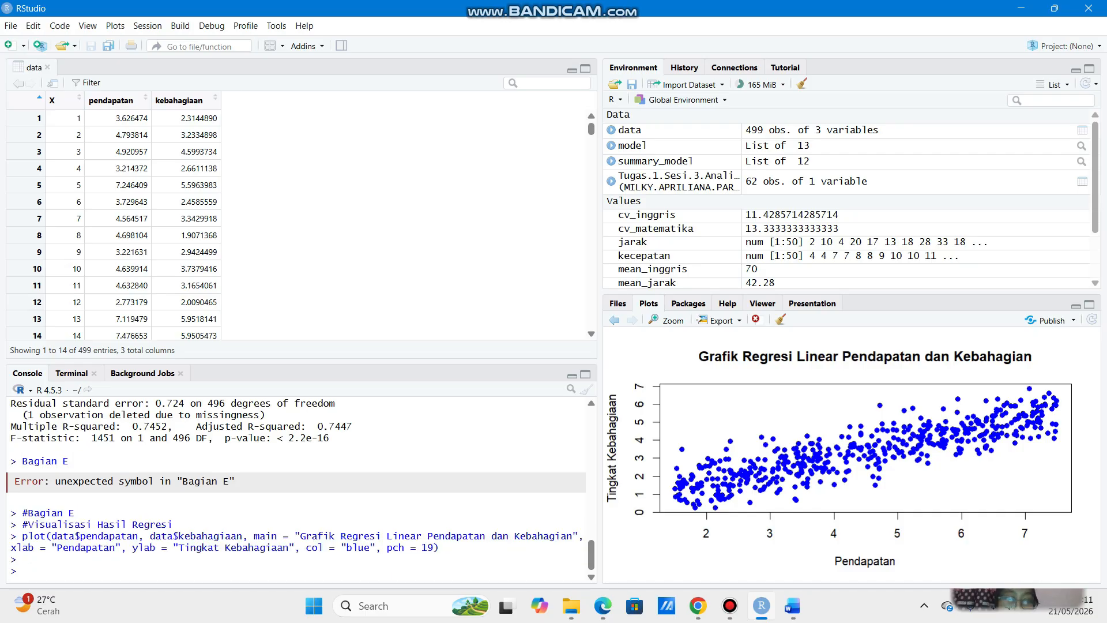
{"action": "type", "text": "#"}
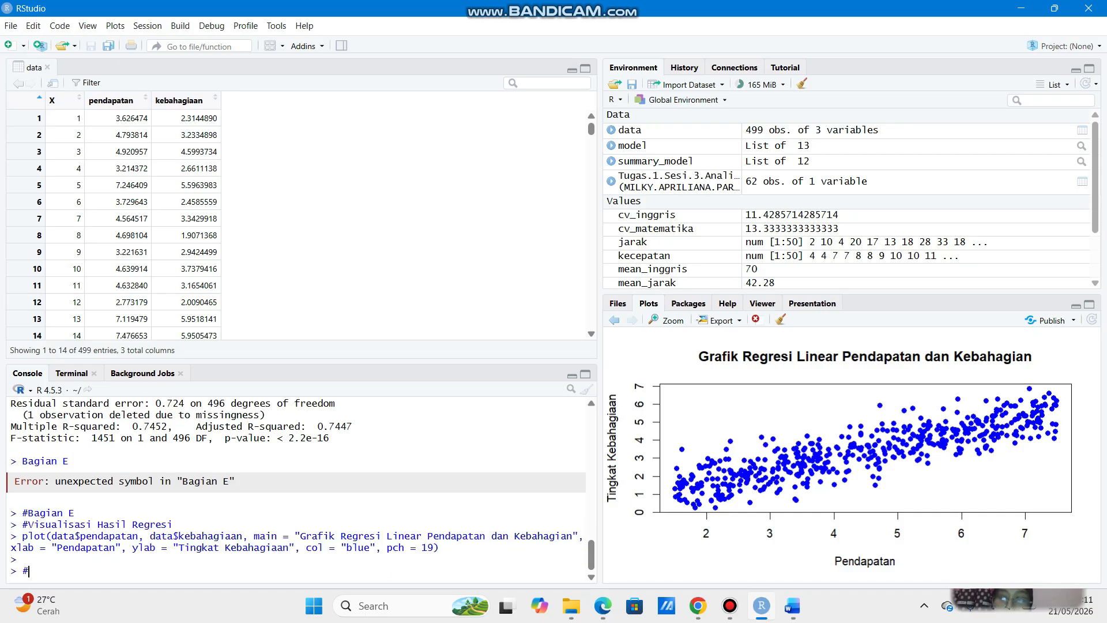
{"action": "type", "text": "Men"}
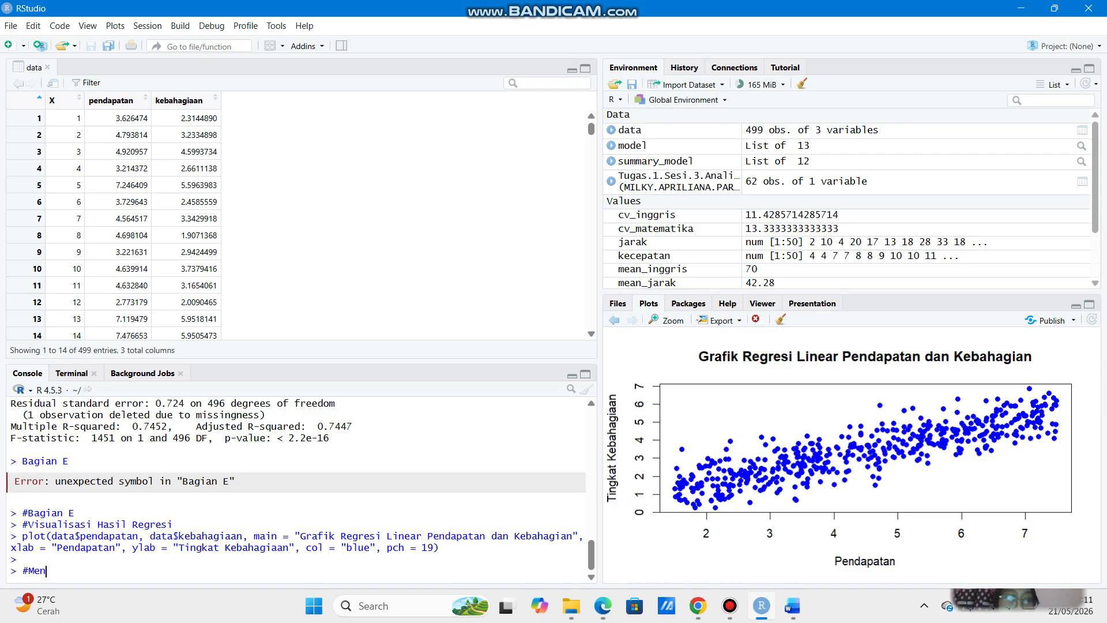
{"action": "type", "text": "ambahkan "}
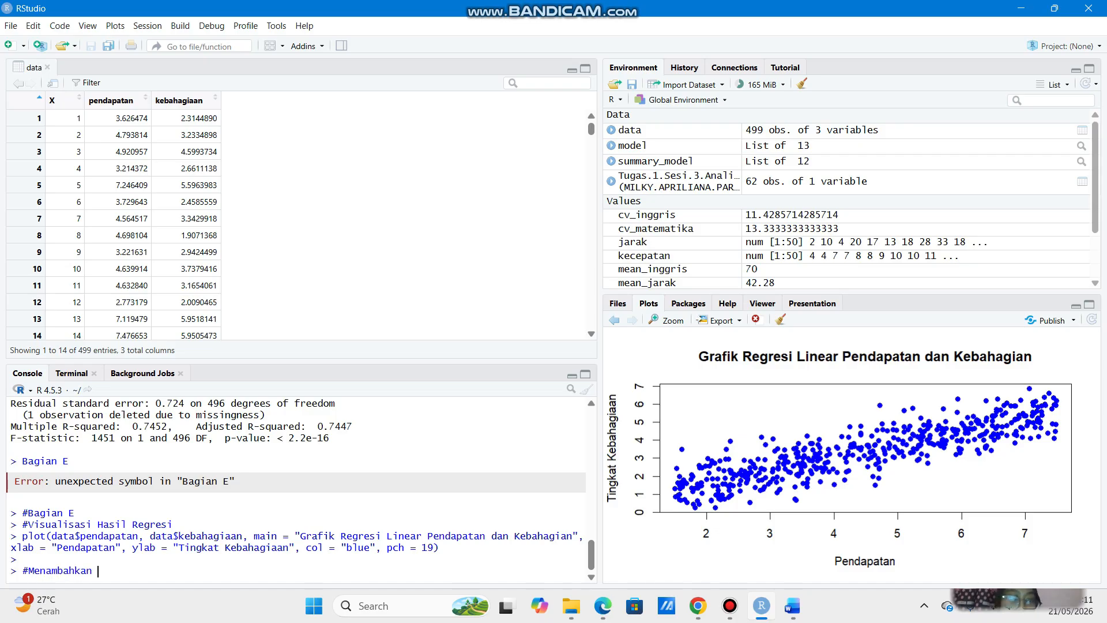
{"action": "type", "text": "Garus"}
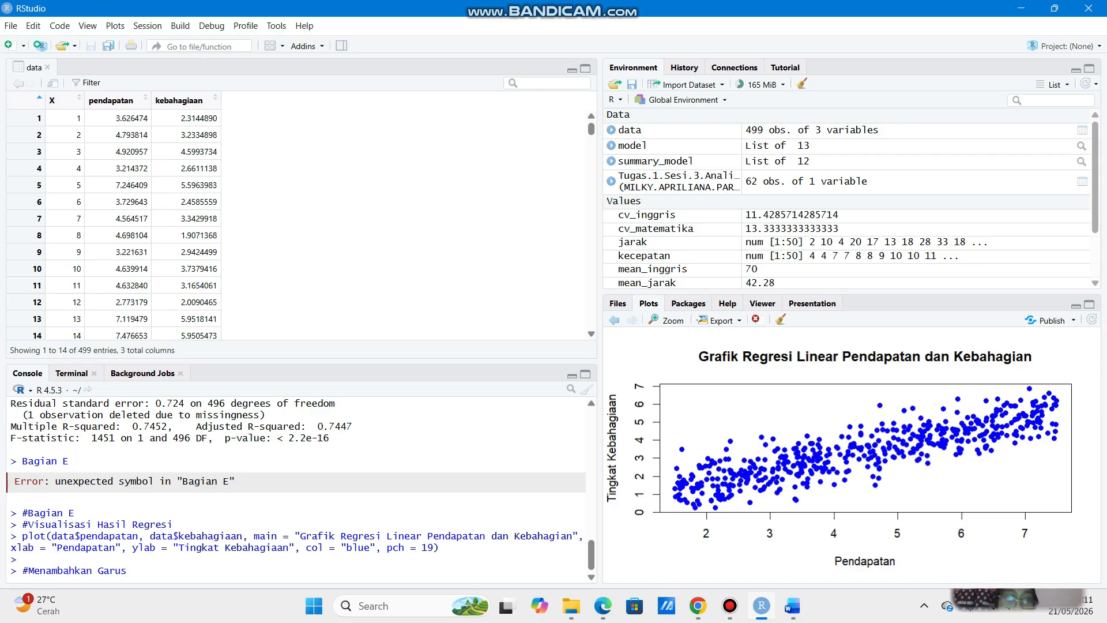
{"action": "key", "text": "BackSpace"}
{"action": "key", "text": "BackSpace"}
{"action": "type", "text": "is Regres"}
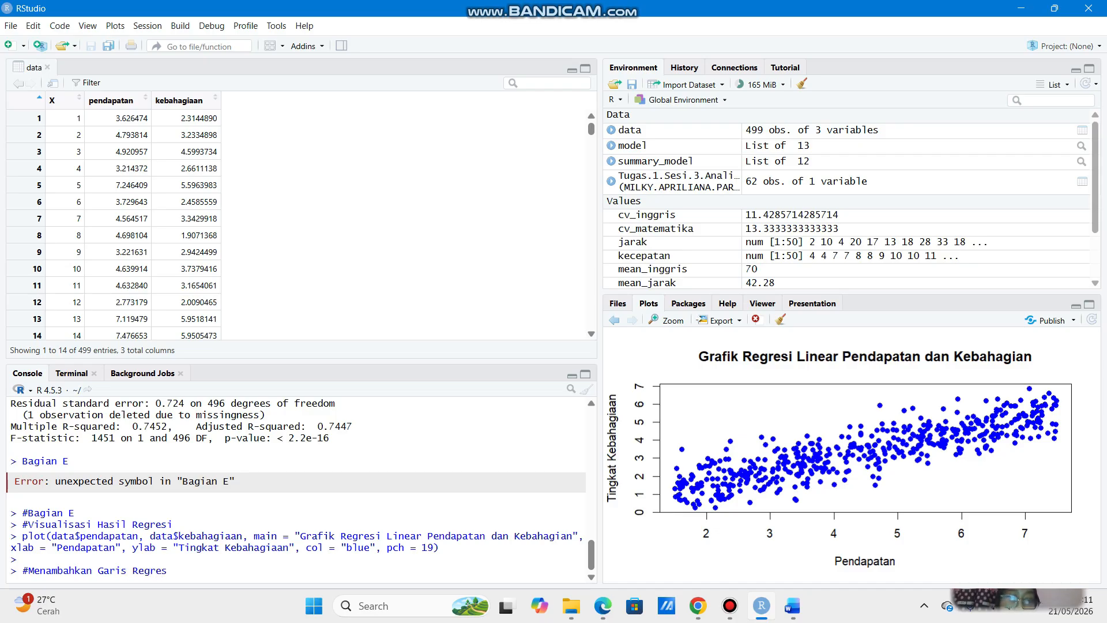
{"action": "type", "text": "i Liner"}
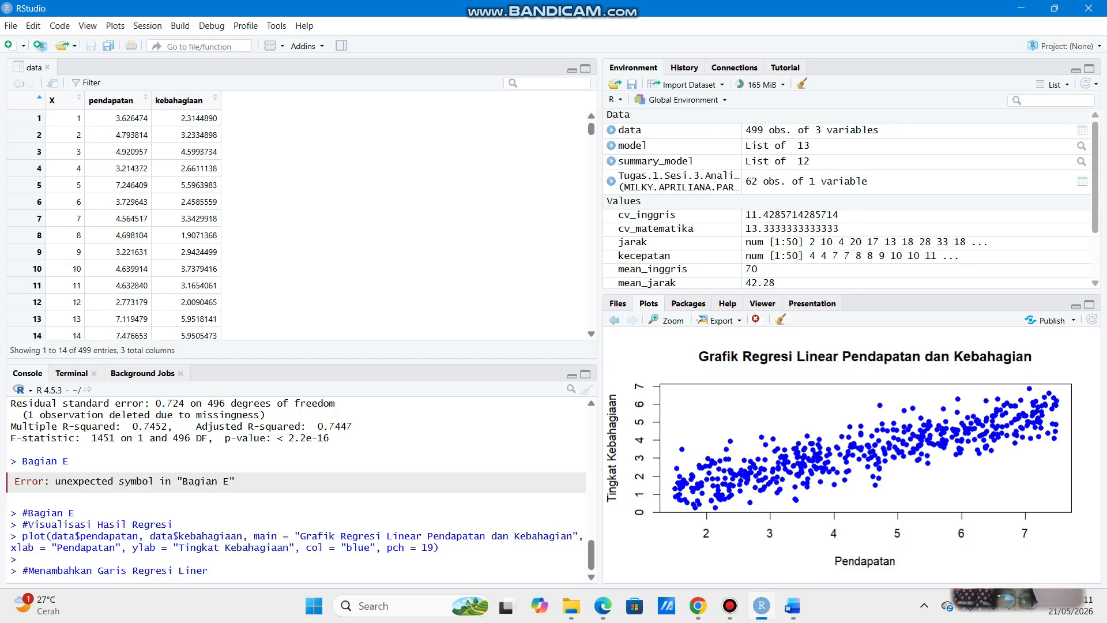
{"action": "key", "text": "BackSpace"}
{"action": "type", "text": "ar"}
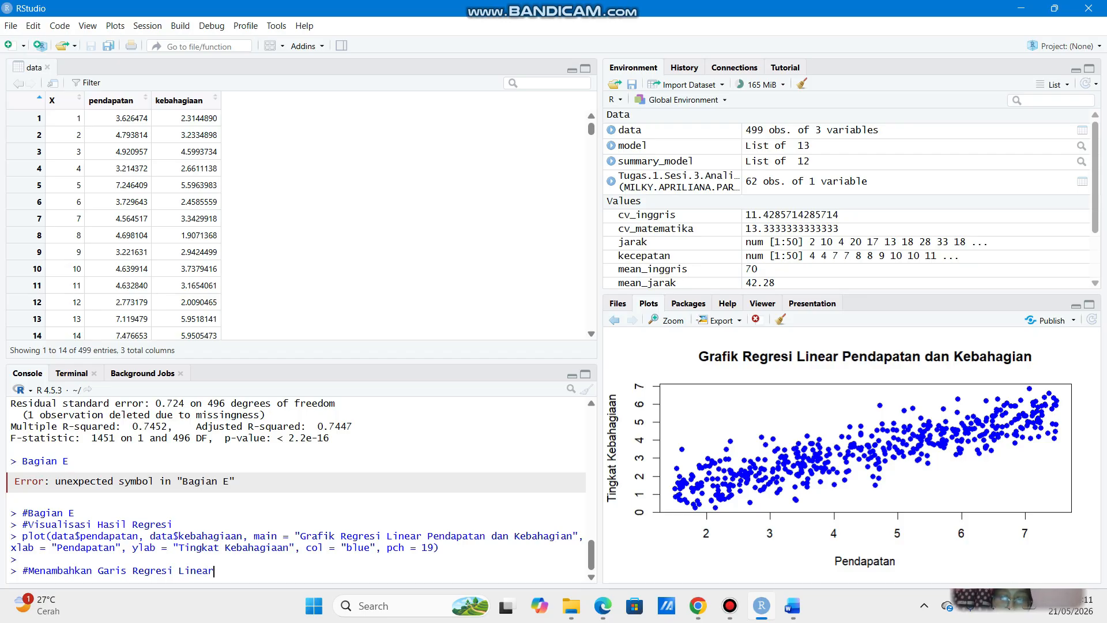
{"action": "key", "text": "Return"}
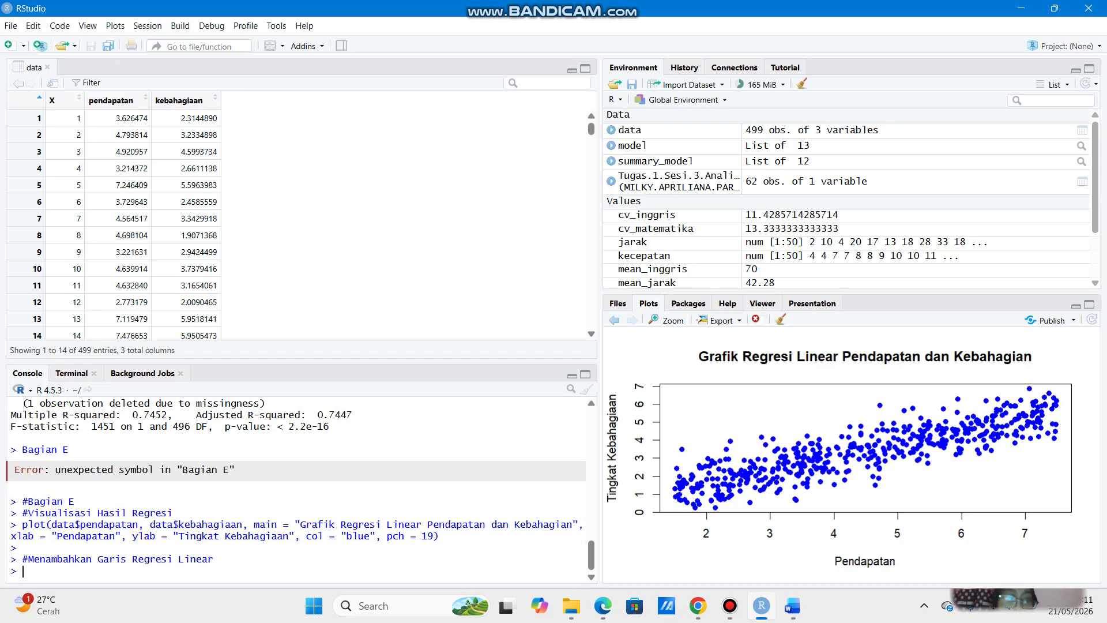
Run abline(model, col = "red", lwd = 2) to draw the regression line on the scatter plot.
{"action": "type", "text": "abline"}
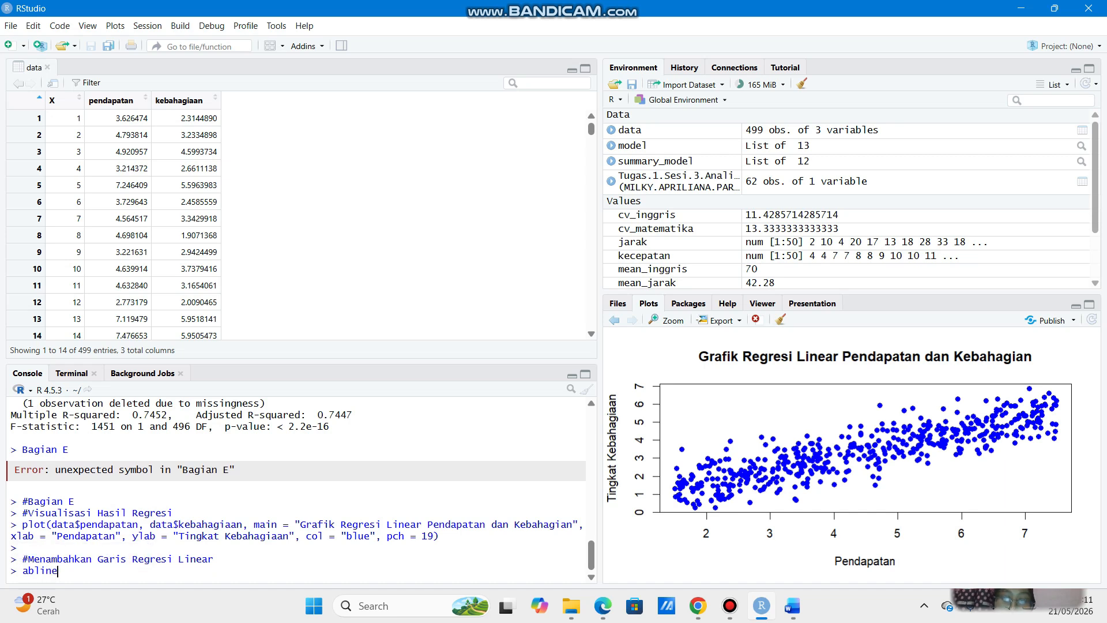
{"action": "type", "text": "(model"}
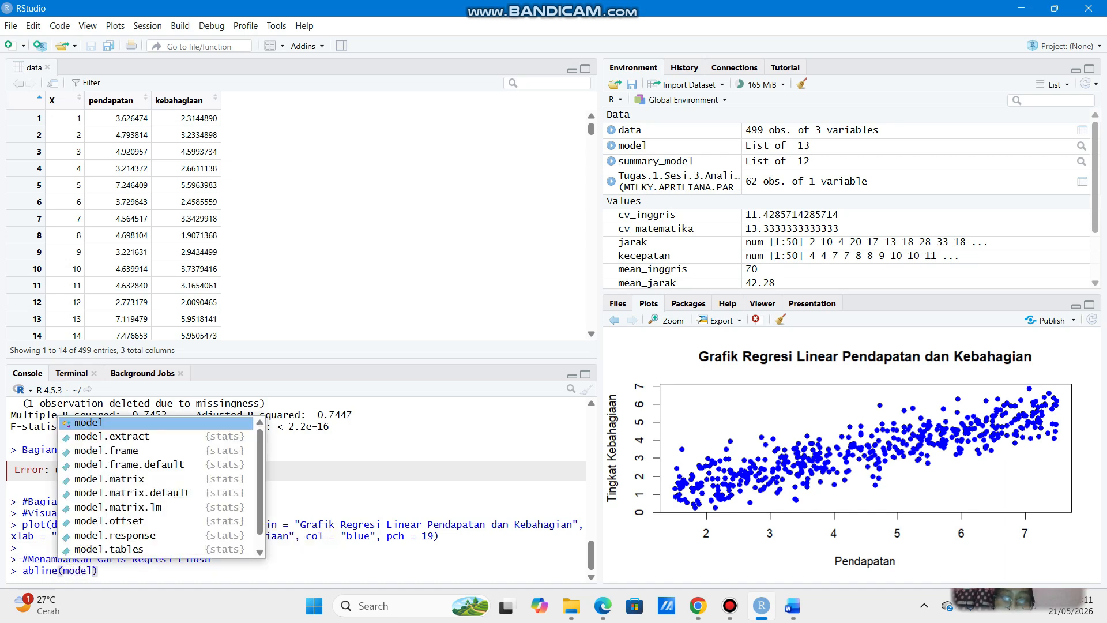
{"action": "type", "text": ", col"}
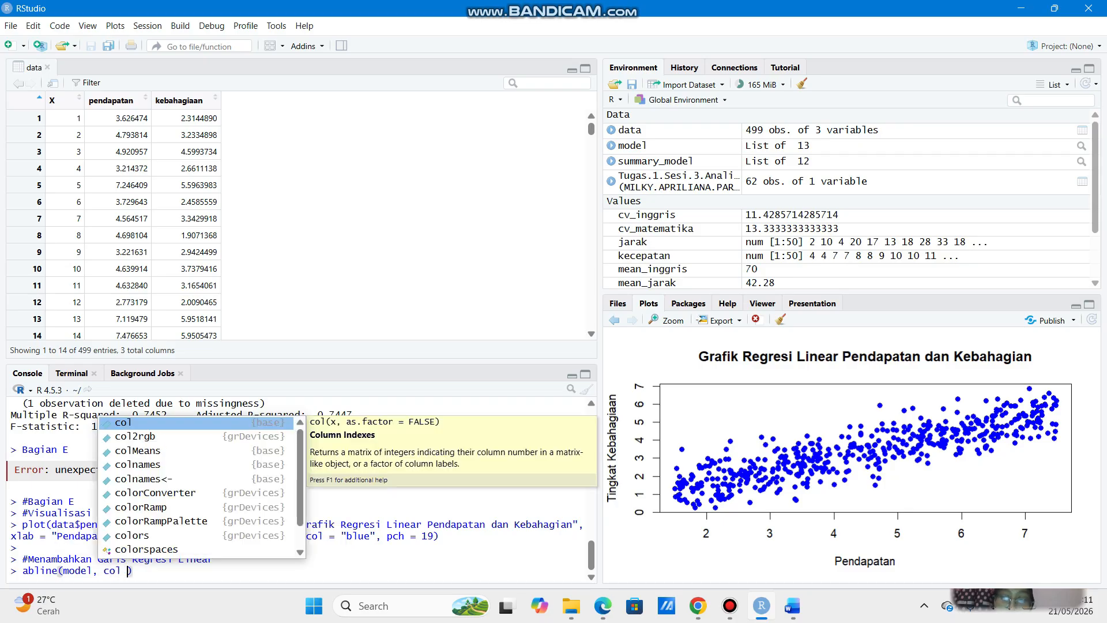
{"action": "type", "text": " ="}
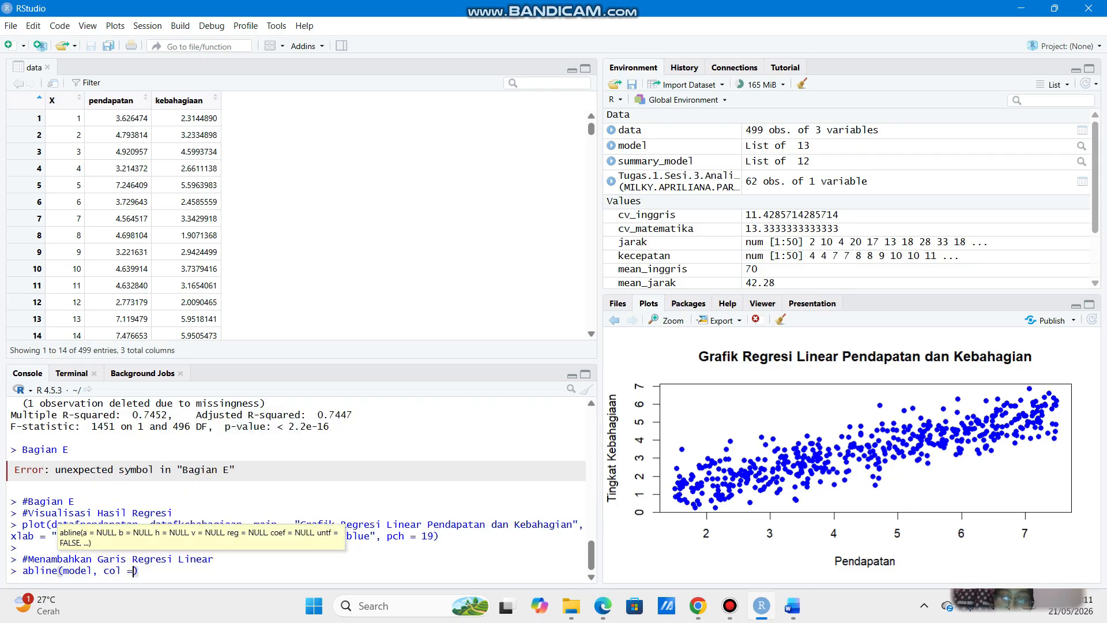
{"action": "type", "text": " \""}
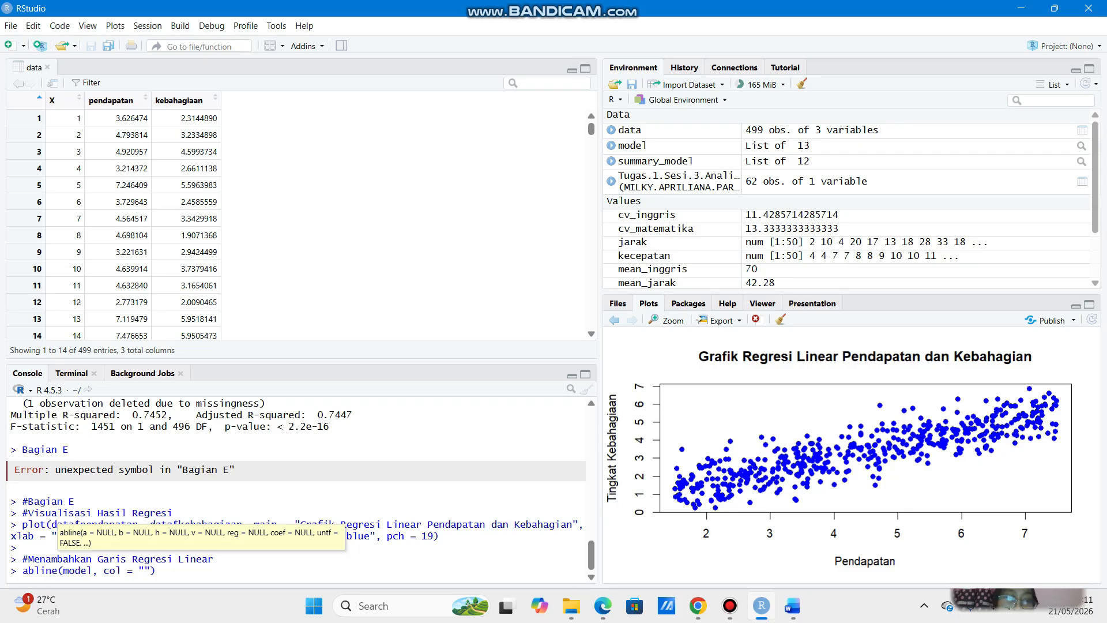
{"action": "type", "text": "red"}
{"action": "key", "text": "Right"}
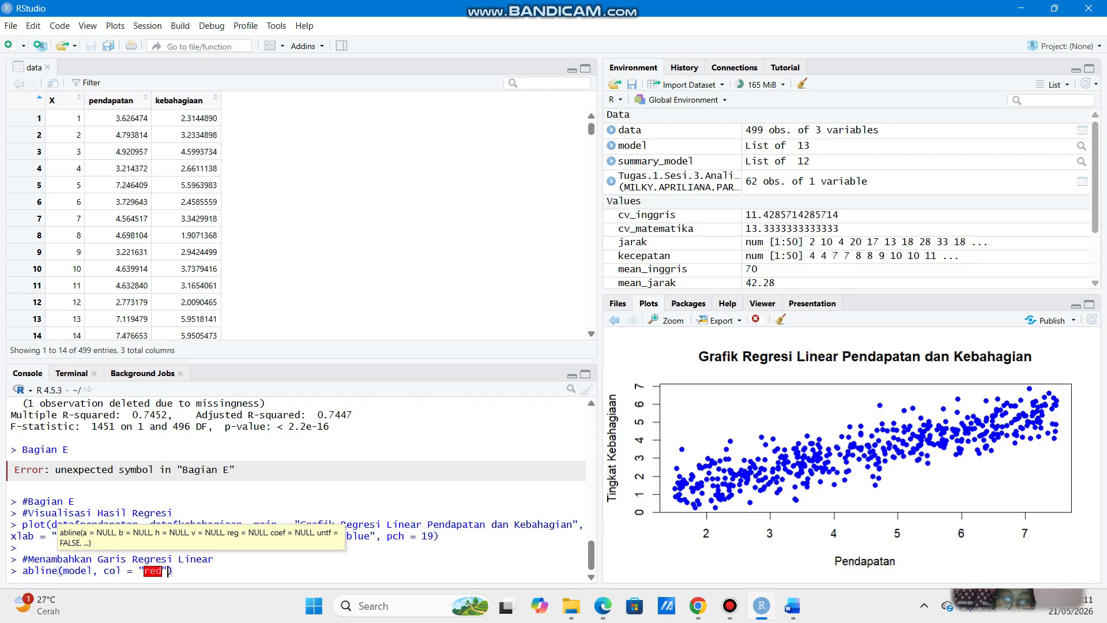
{"action": "type", "text": ", "}
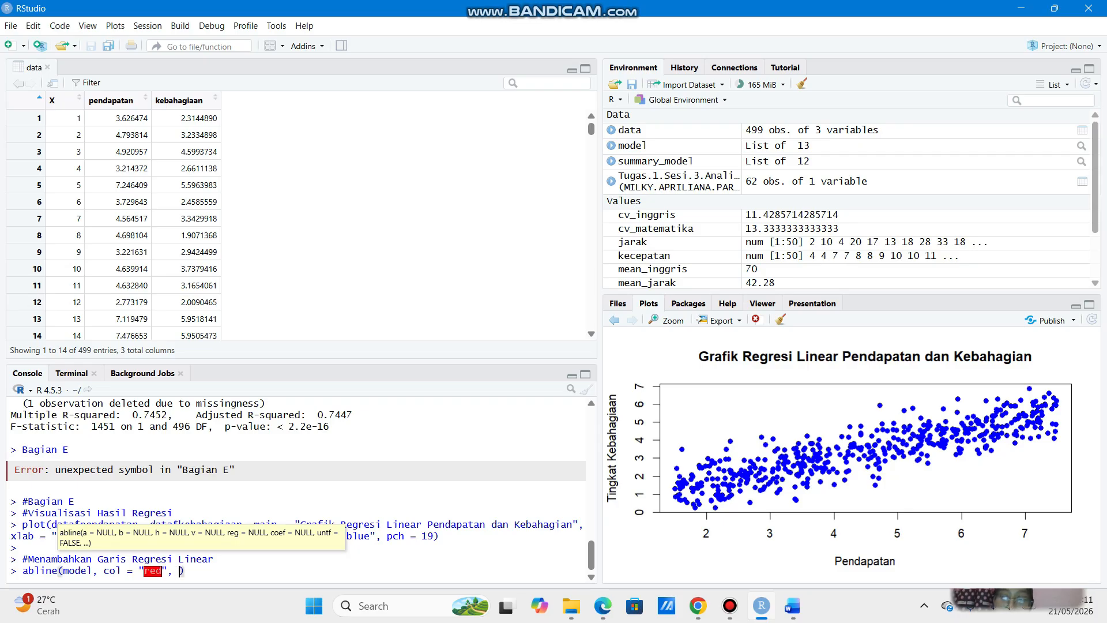
{"action": "type", "text": "lwd = 2"}
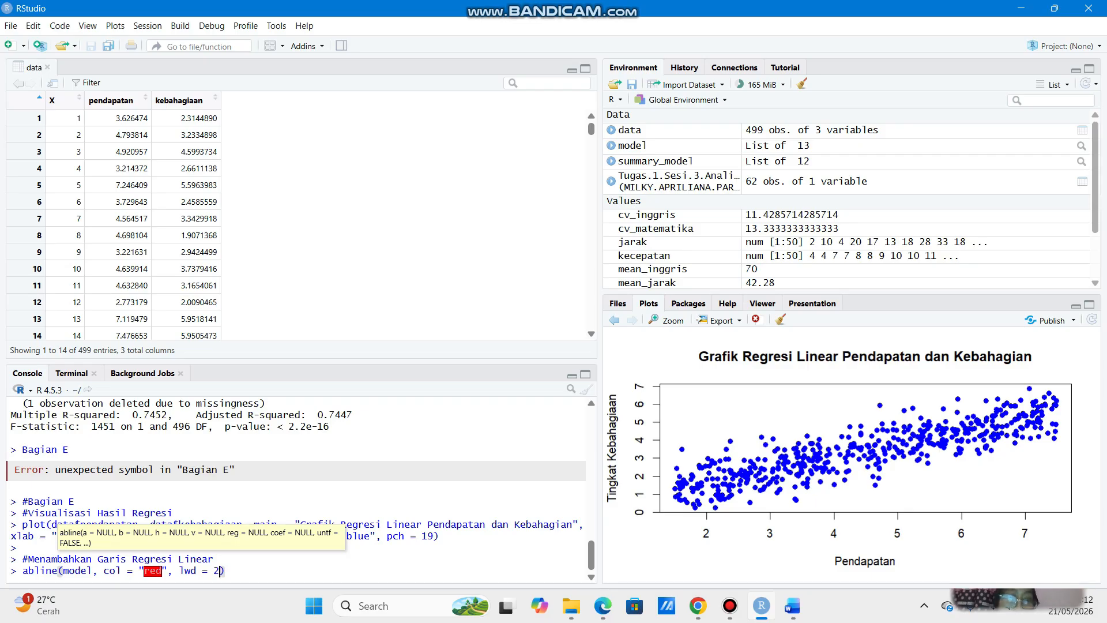
{"action": "key", "text": "Right"}
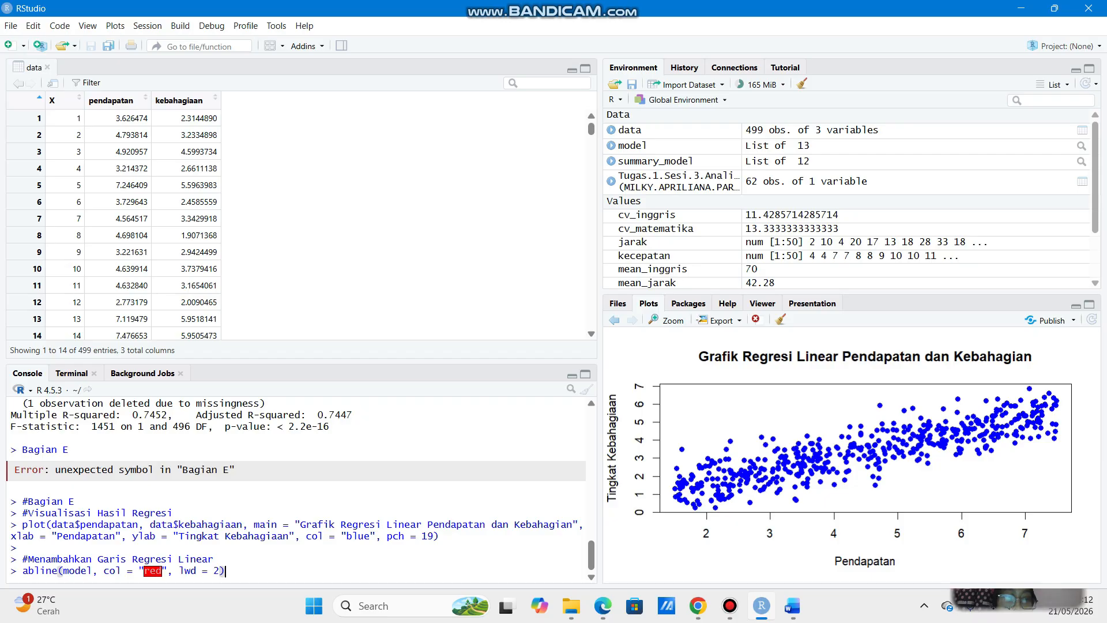
{"action": "key", "text": "Return"}
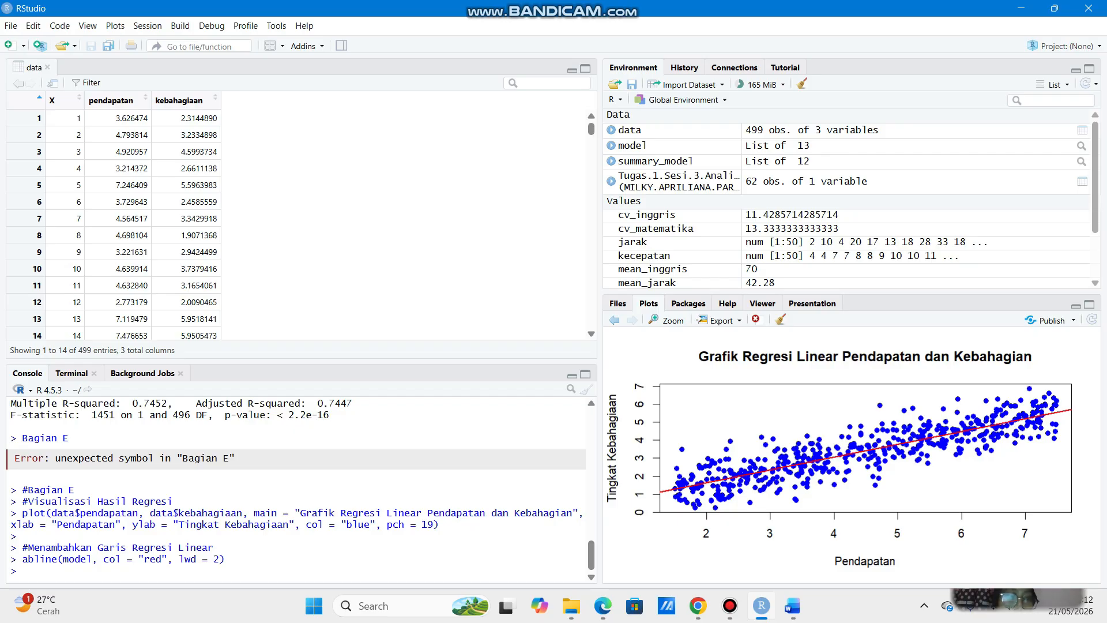
Copy the regression line comment and abline command from the console into the Word report below the pasted screenshot.
{"action": "left_click_drag", "start_coordinate": [225, 559], "coordinate": [12, 547]}
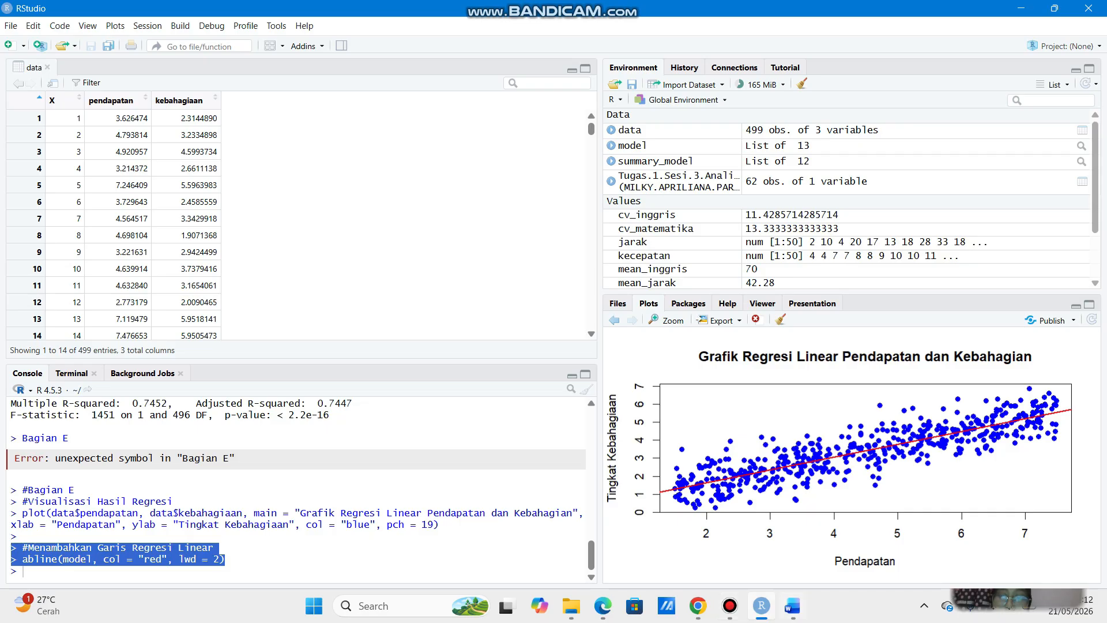
{"action": "left_click", "coordinate": [792, 605]}
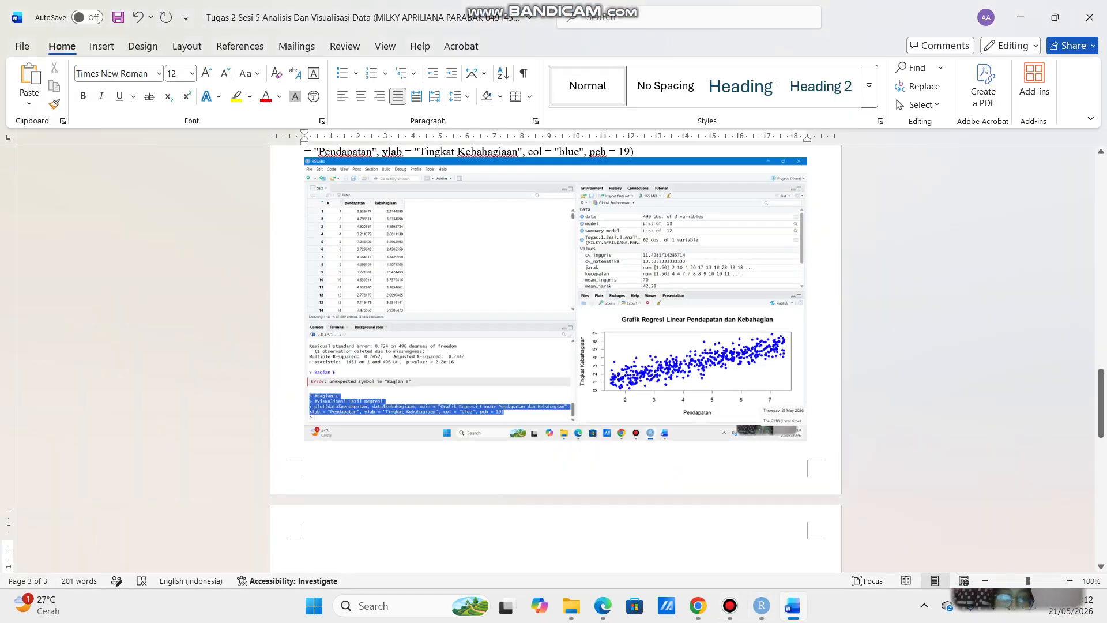
{"action": "type", "text": "> #Menambahkan Garis Regresi Linear > abline(model, col = \"red\", lwd = 2)"}
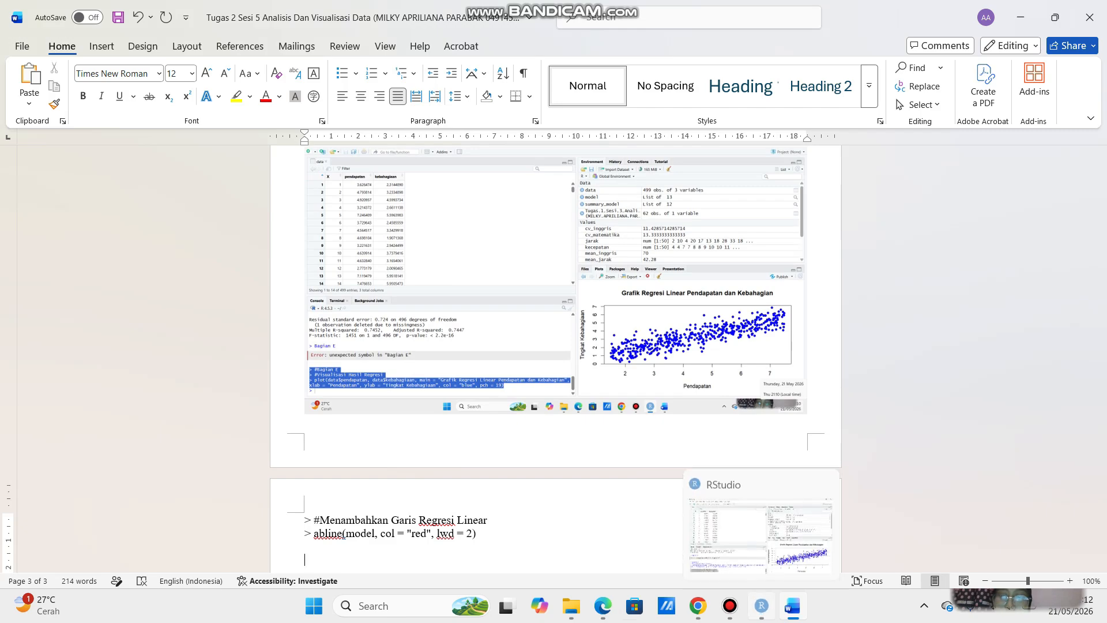
Capture a screenshot of RStudio showing the scatter plot with the red regression line and paste it below the abline code in Word.
{"action": "left_click", "coordinate": [761, 605]}
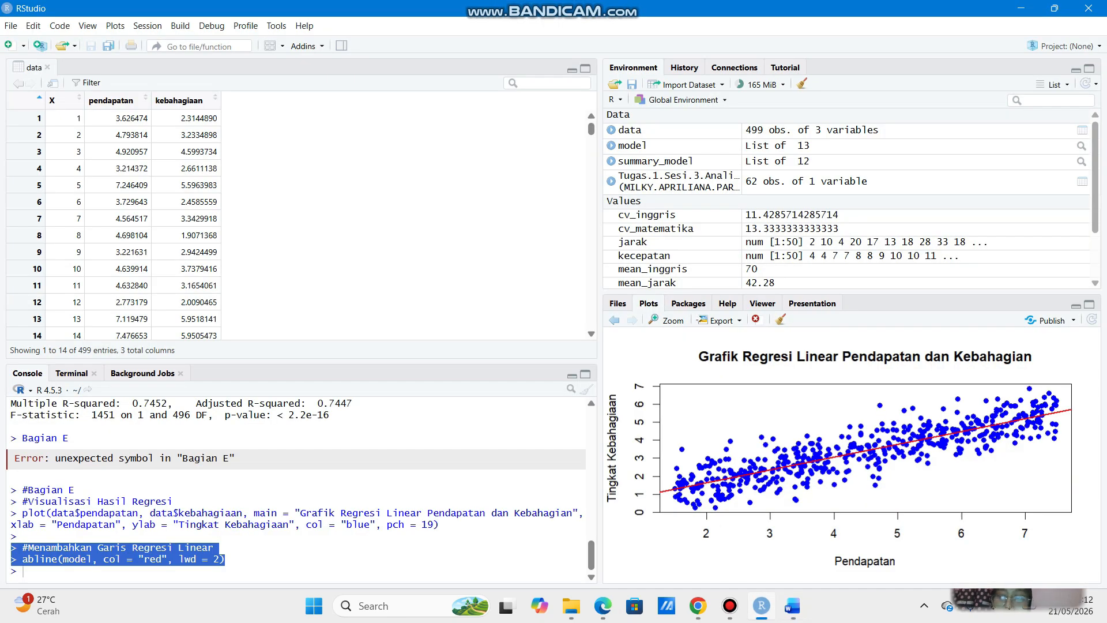
{"action": "key", "text": "Print"}
{"action": "left_click", "coordinate": [791, 605]}
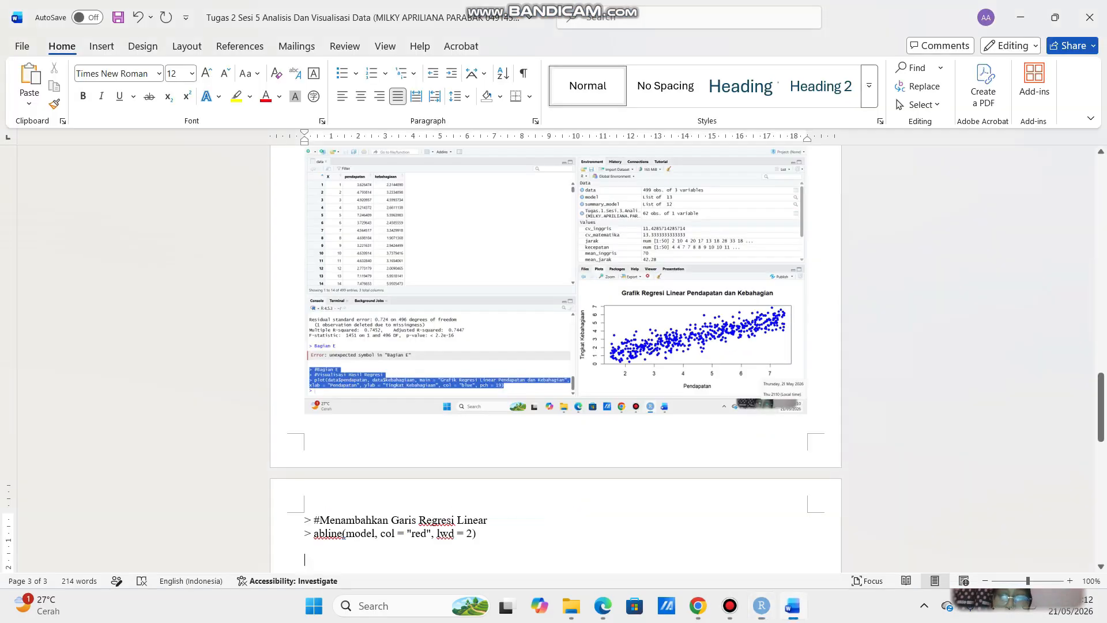
{"action": "key", "text": "ctrl+v"}
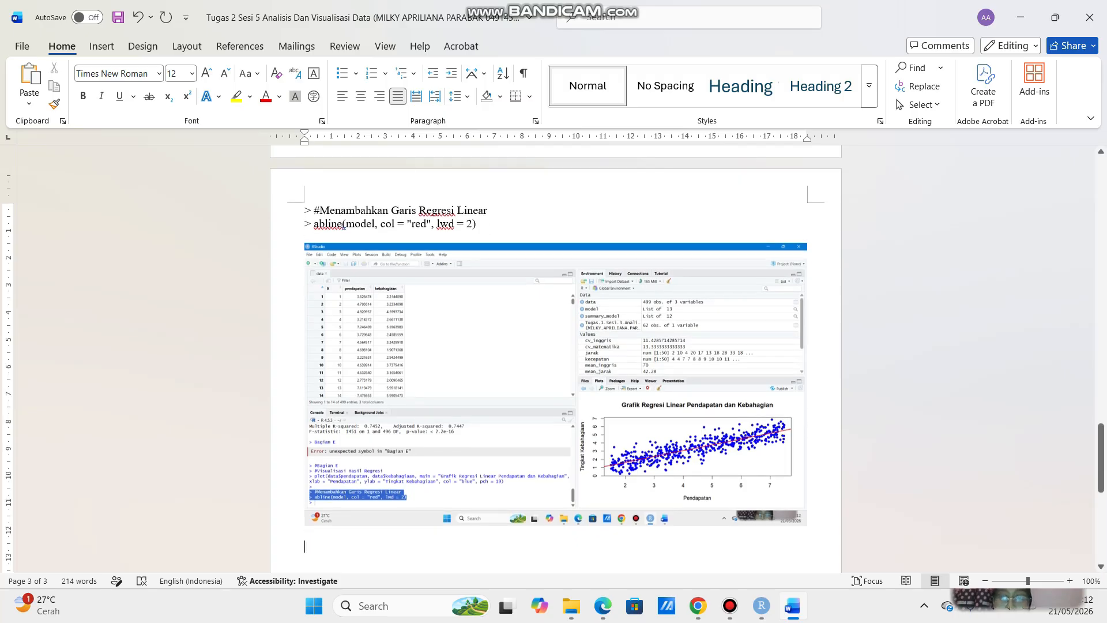
Switch back to RStudio and enter the comment #Menambahkan persamaan regresi in the console after a blank prompt line.
{"action": "left_click", "coordinate": [761, 605]}
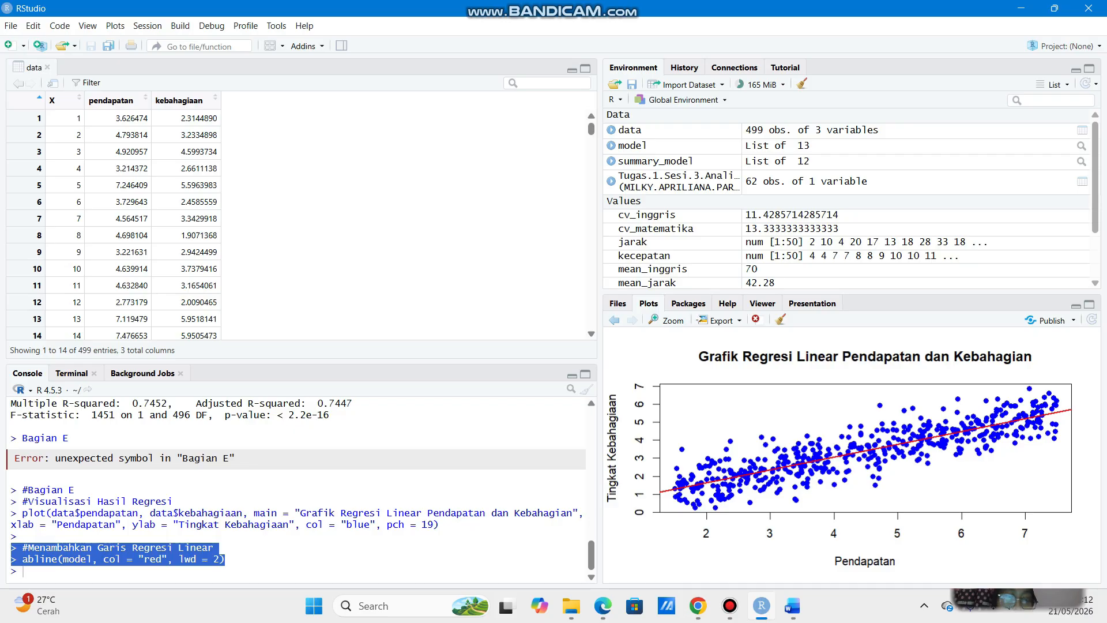
{"action": "left_click", "coordinate": [23, 571]}
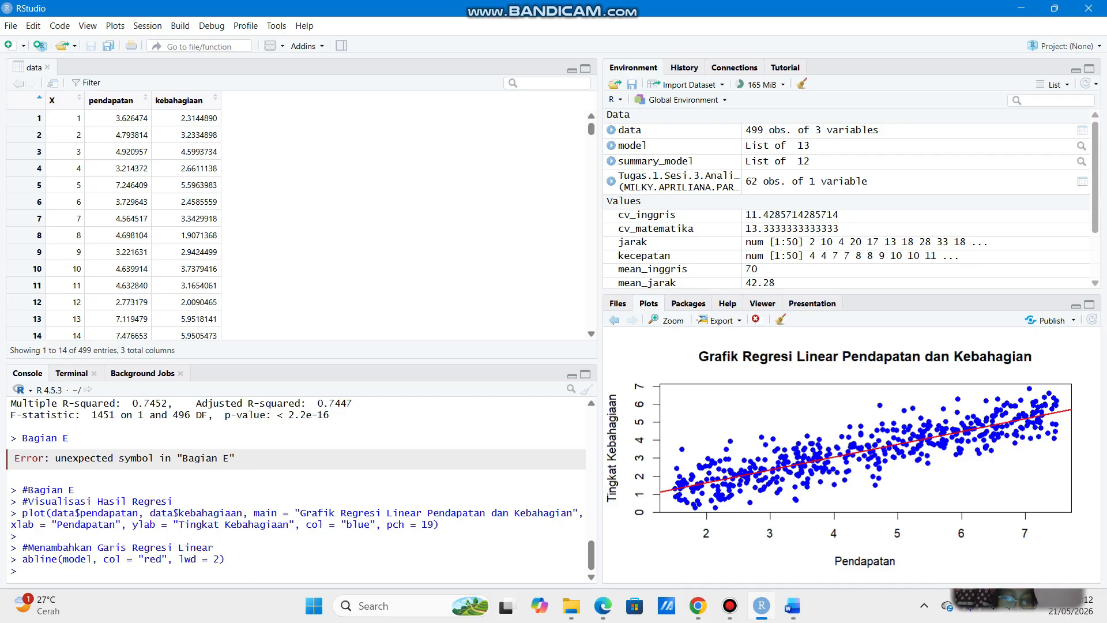
{"action": "key", "text": "Return"}
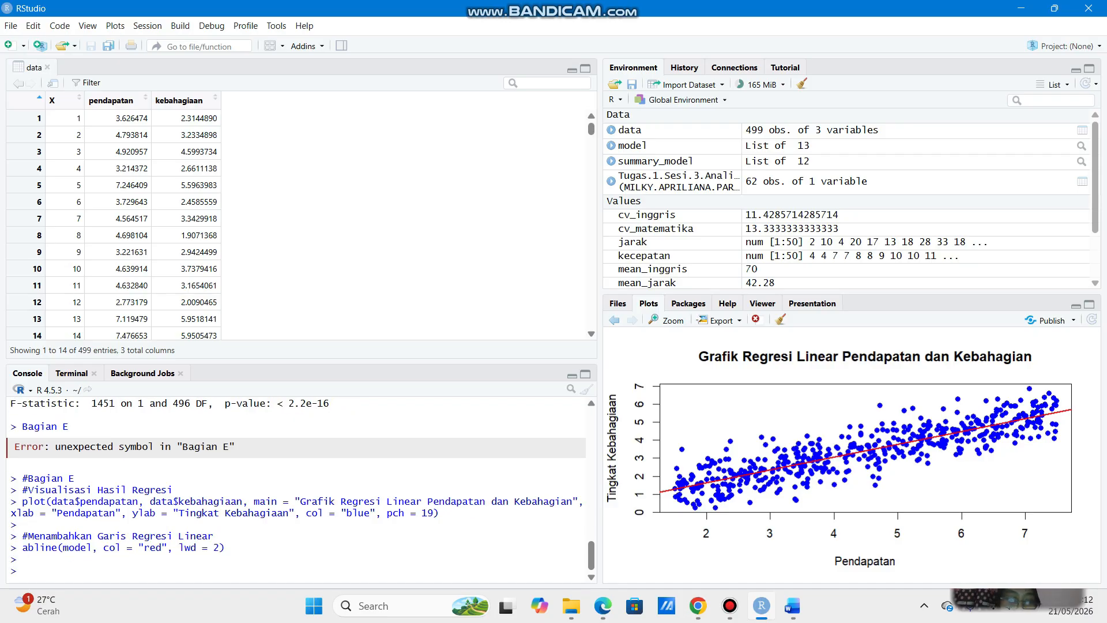
{"action": "type", "text": "#"}
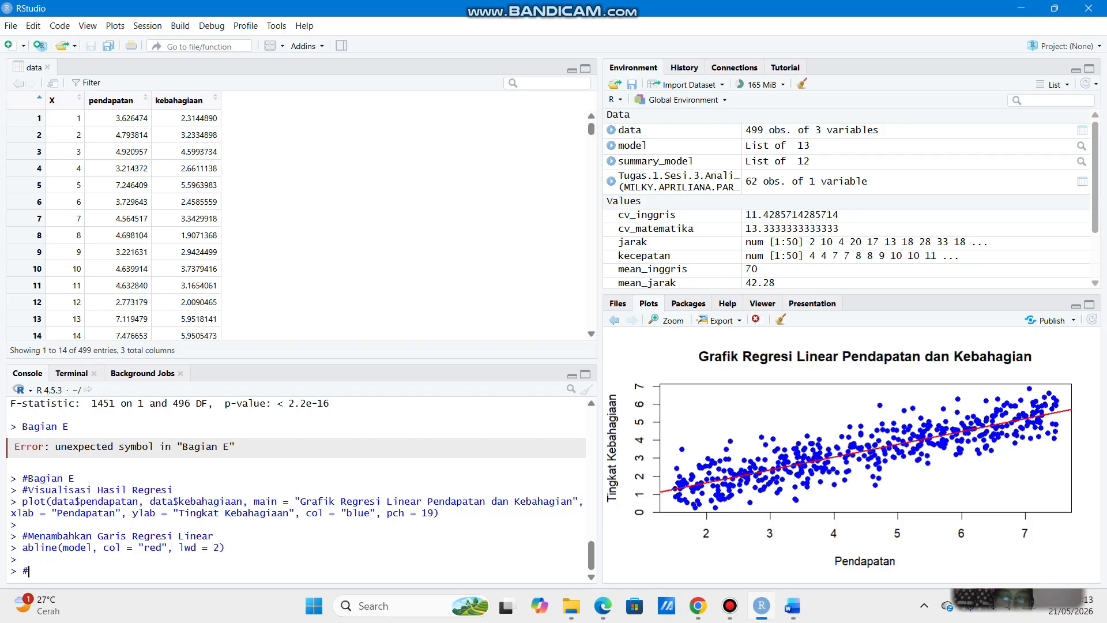
{"action": "type", "text": "Menamb"}
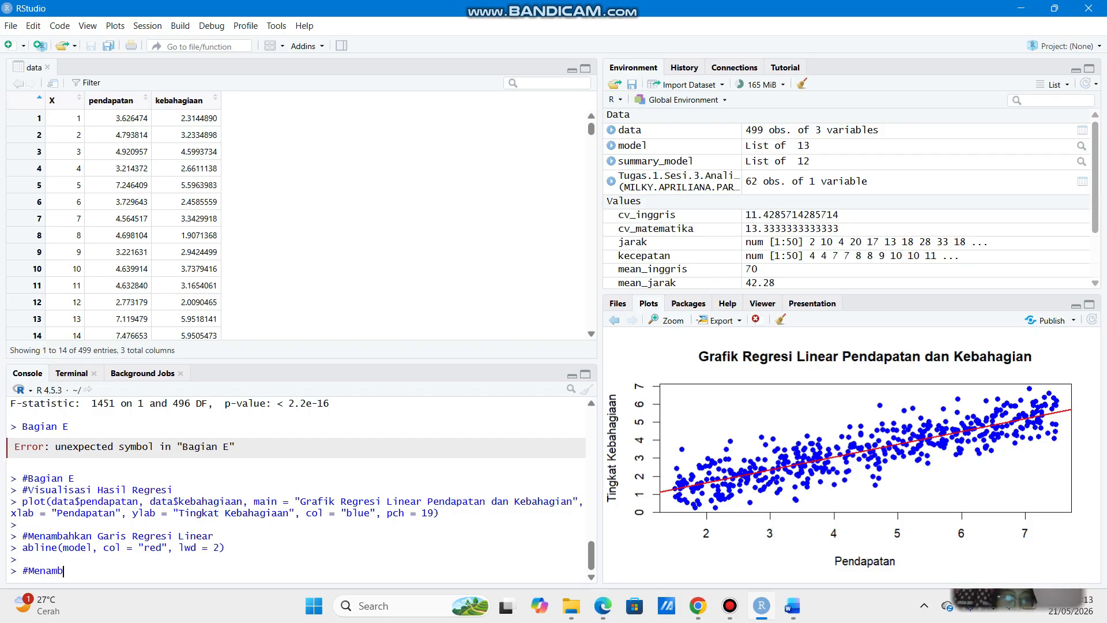
{"action": "type", "text": "ahkan "}
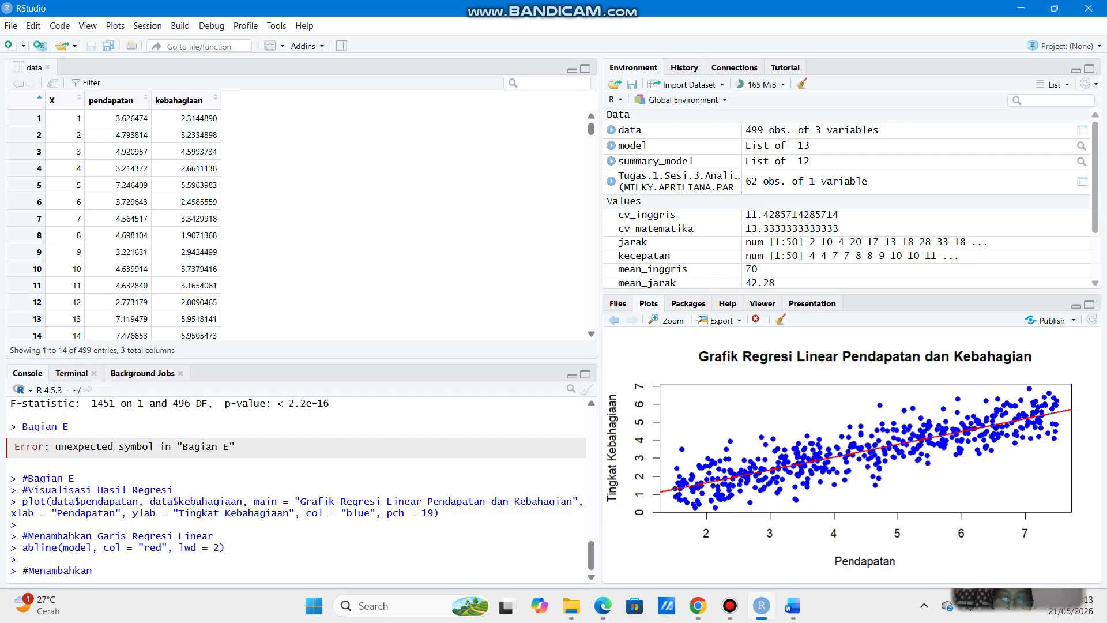
{"action": "type", "text": "persama"}
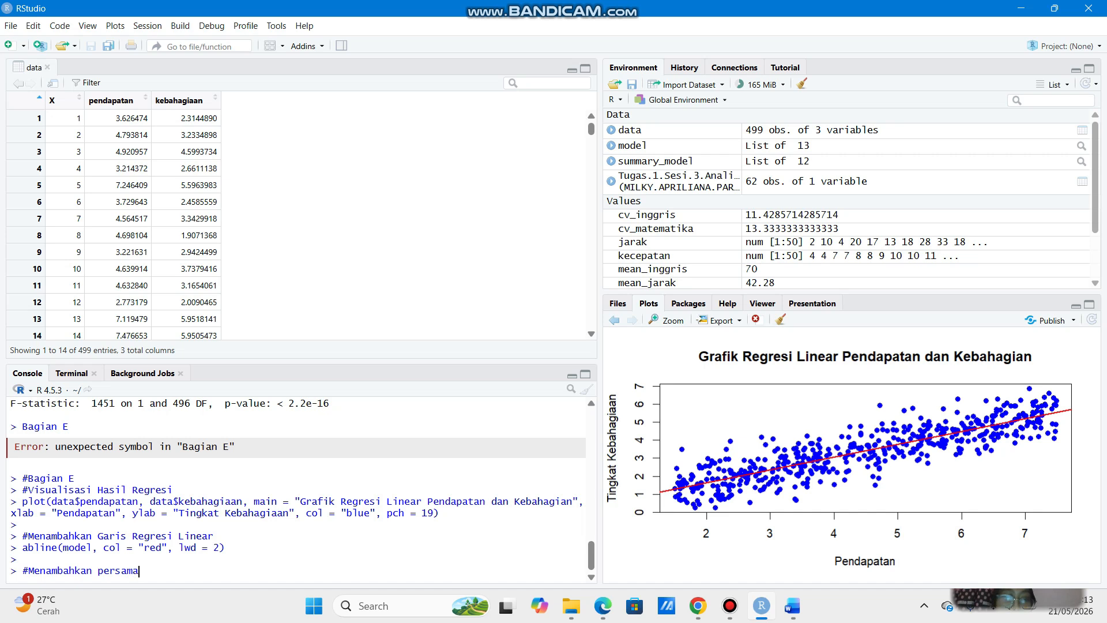
{"action": "type", "text": "an regresi"}
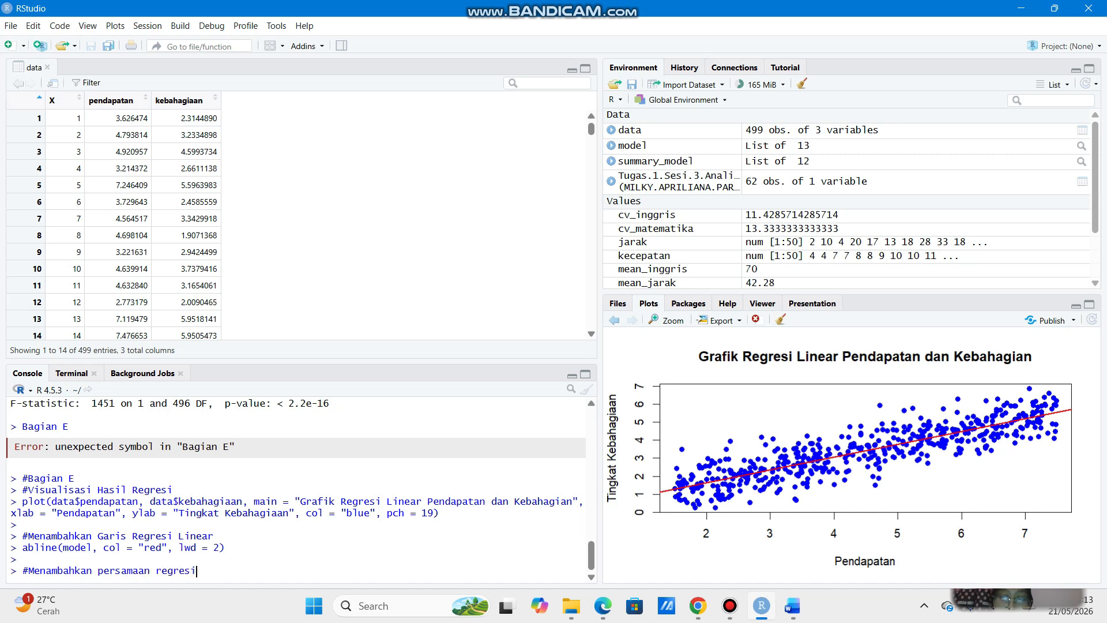
{"action": "key", "text": "Return"}
Run model_coef <- coef(model) to store the regression model's coefficients.
{"action": "type", "text": "m"}
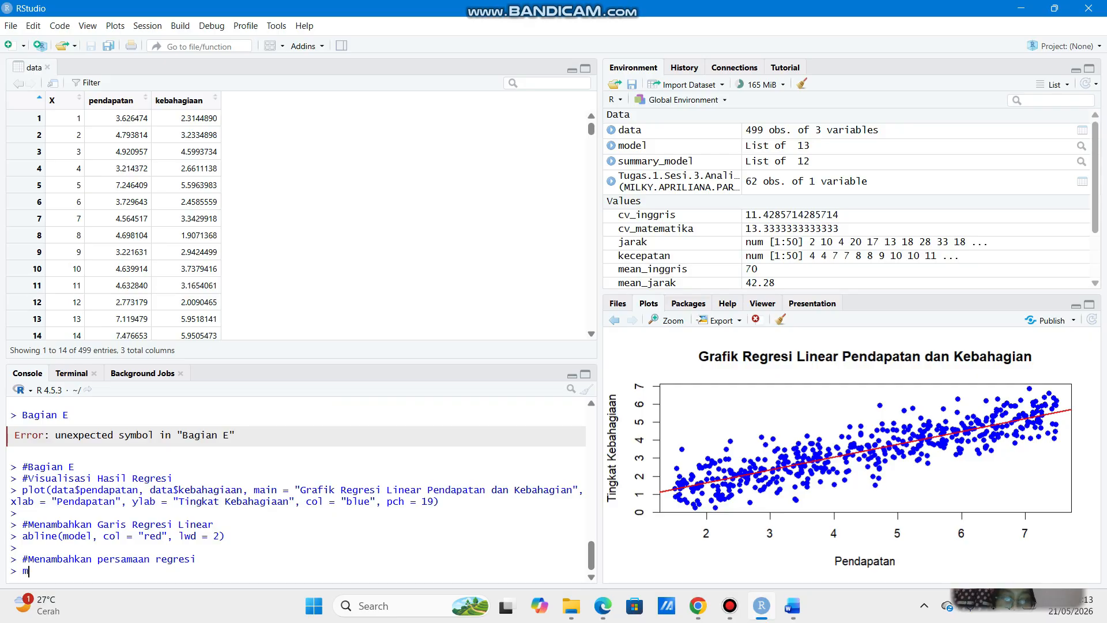
{"action": "type", "text": "odel_coef"}
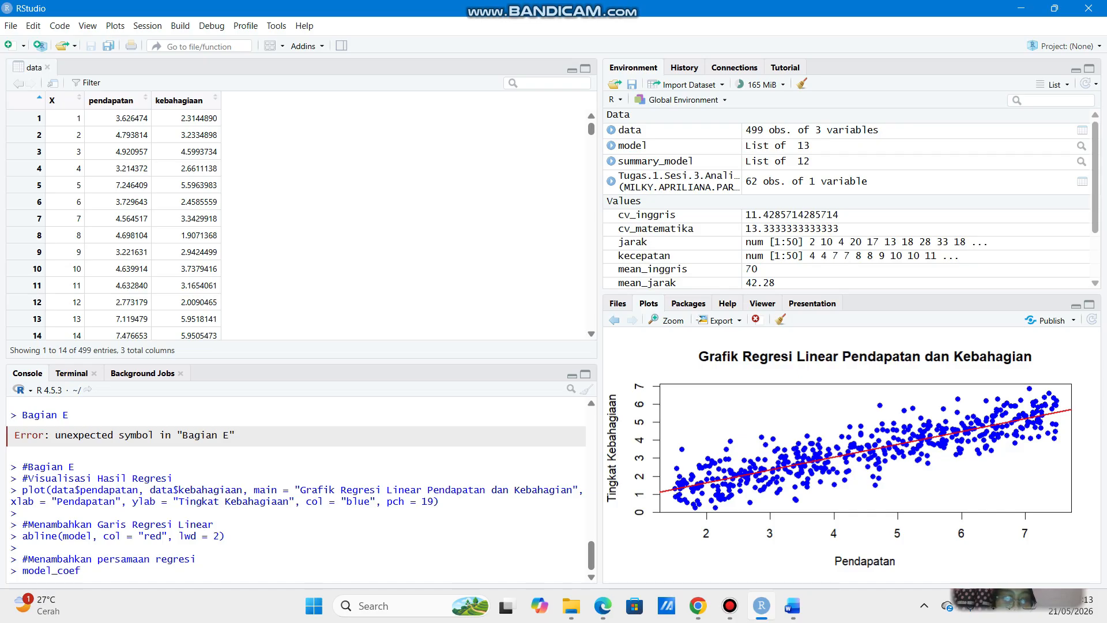
{"action": "type", "text": "<- coef(model"}
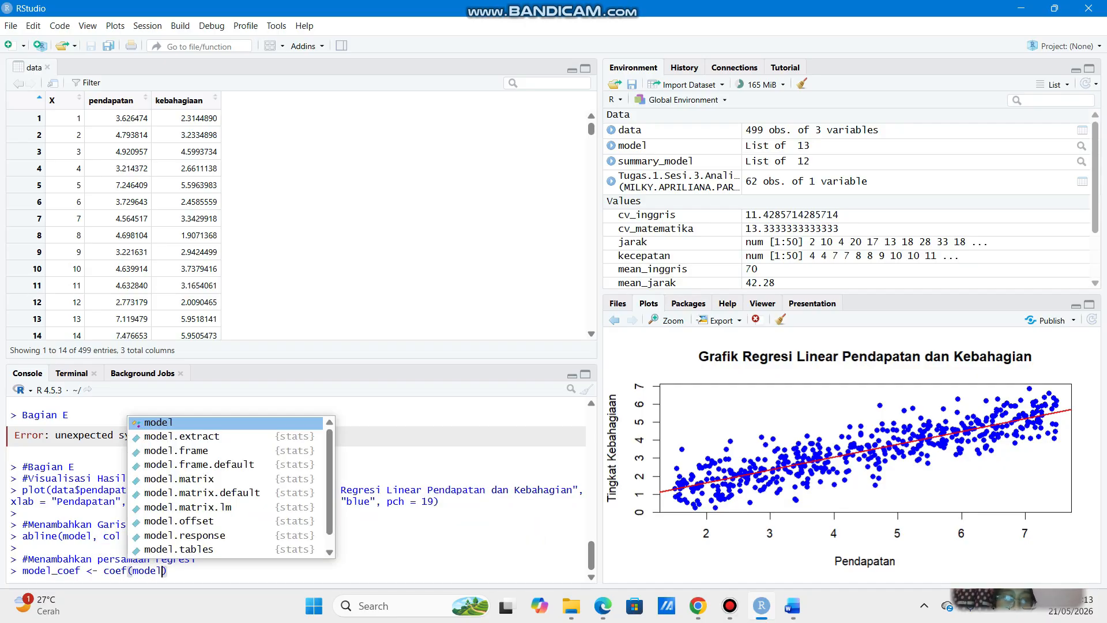
{"action": "key", "text": "Escape"}
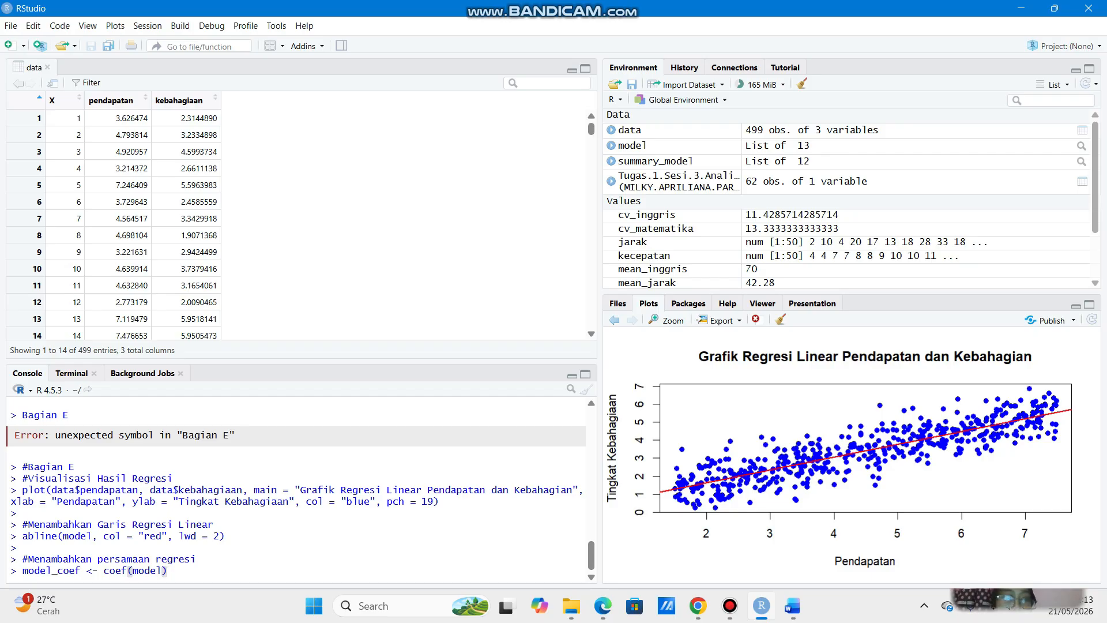
{"action": "key", "text": "Return"}
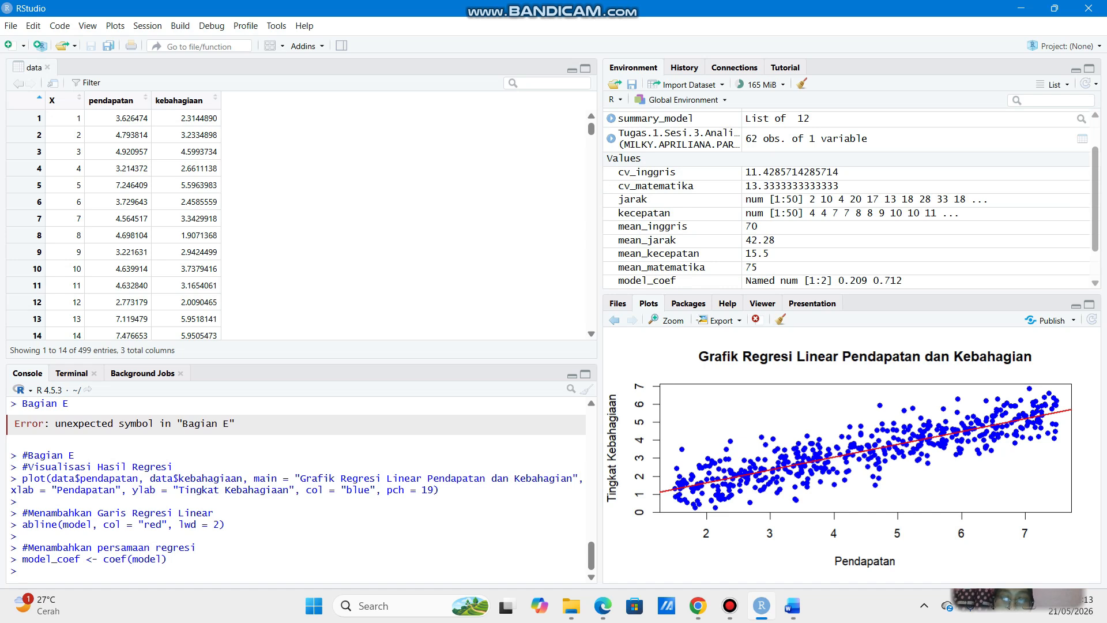
Begin the console command persamaan <- paste0("y = ", for building the regression equation text.
{"action": "type", "text": "persam"}
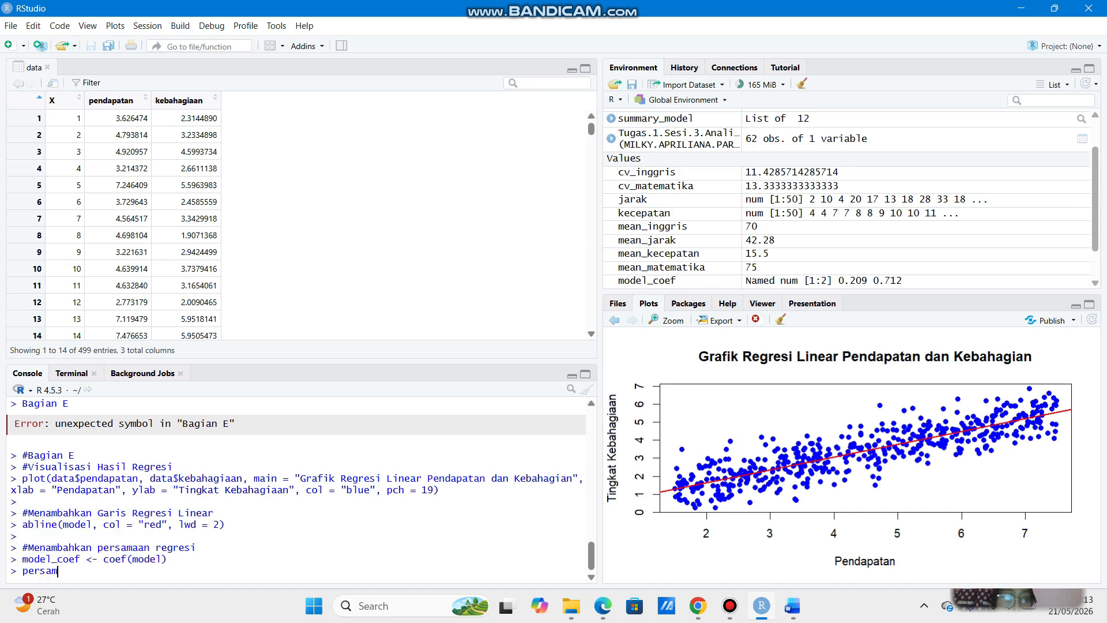
{"action": "type", "text": "aan"}
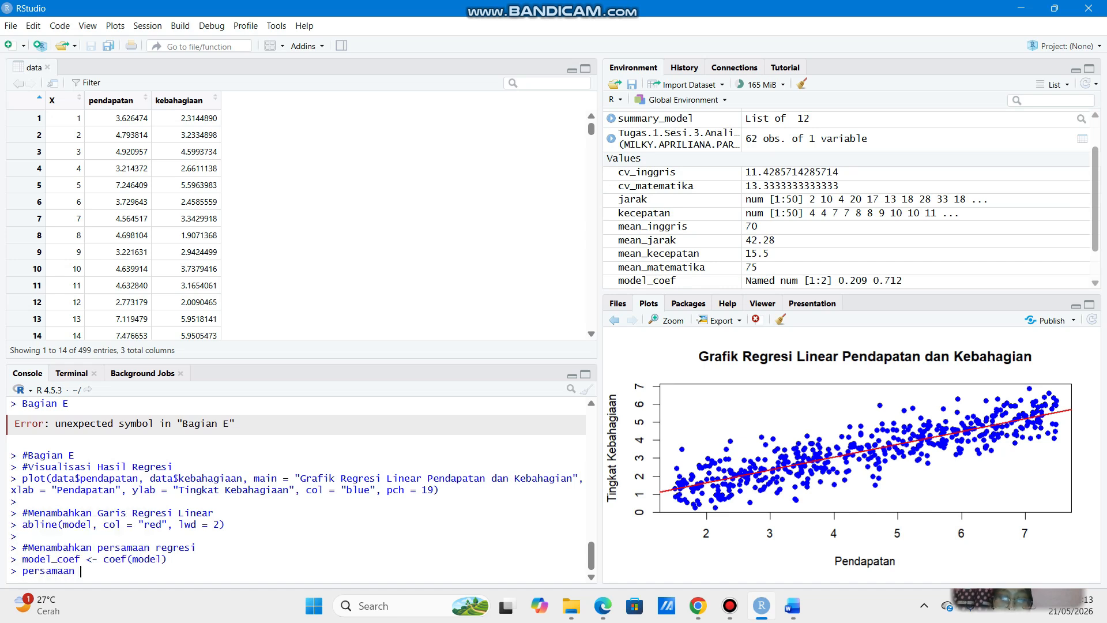
{"action": "type", "text": " <- paste"}
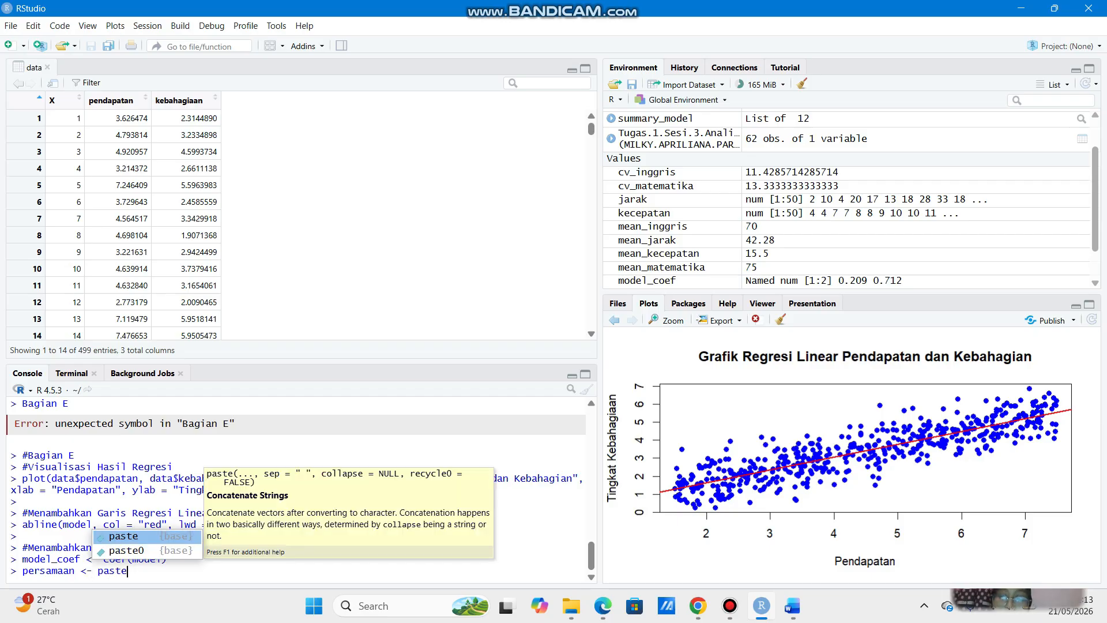
{"action": "type", "text": "0"}
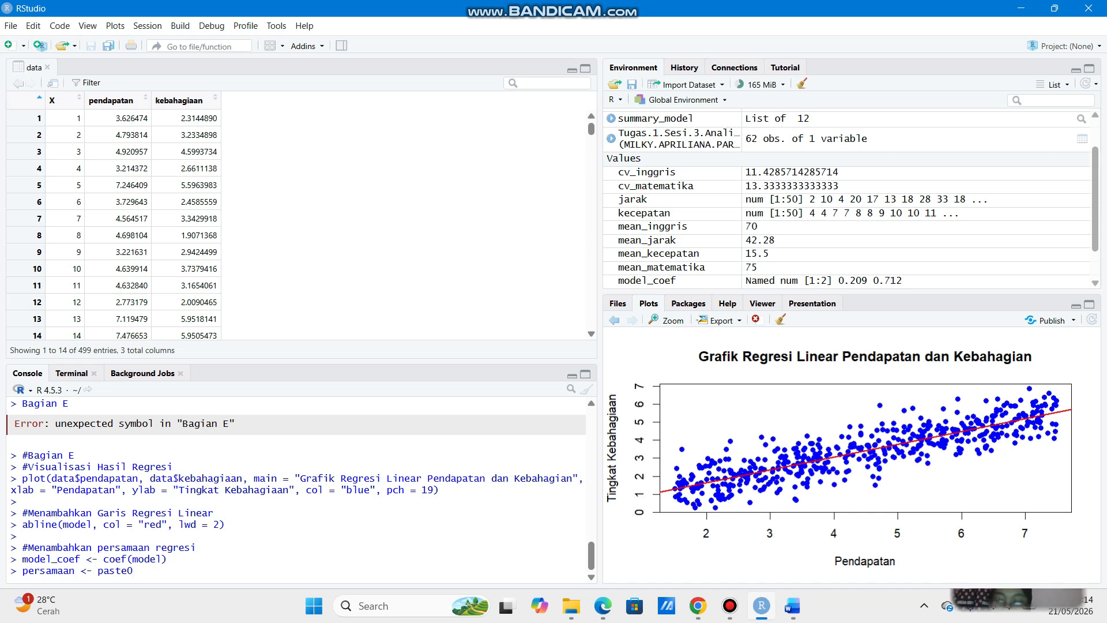
{"action": "type", "text": "("}
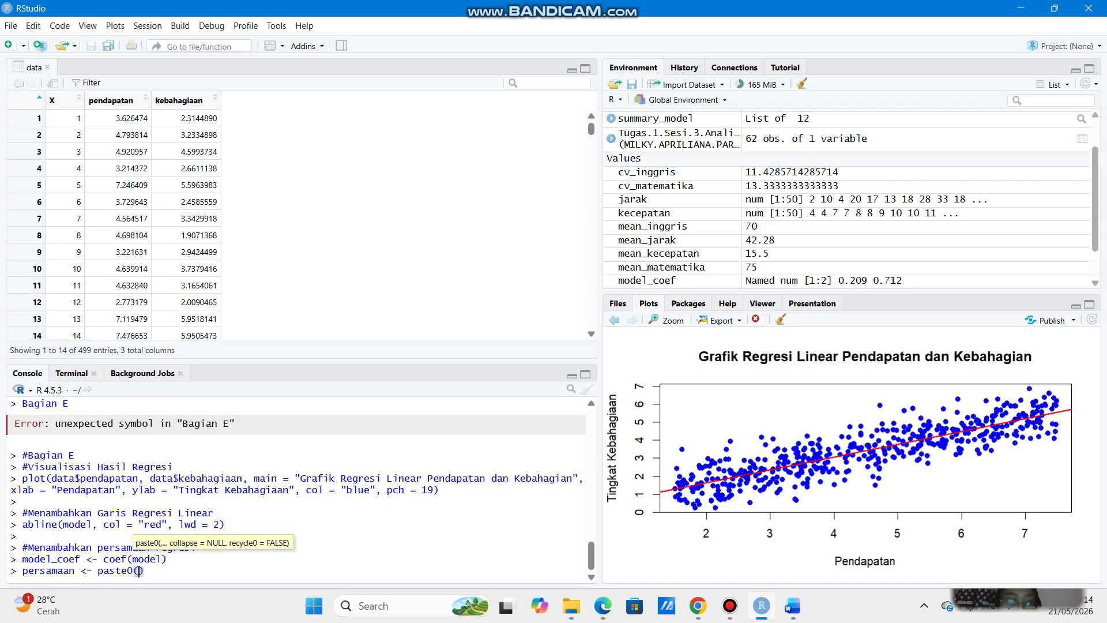
{"action": "type", "text": "\"y"}
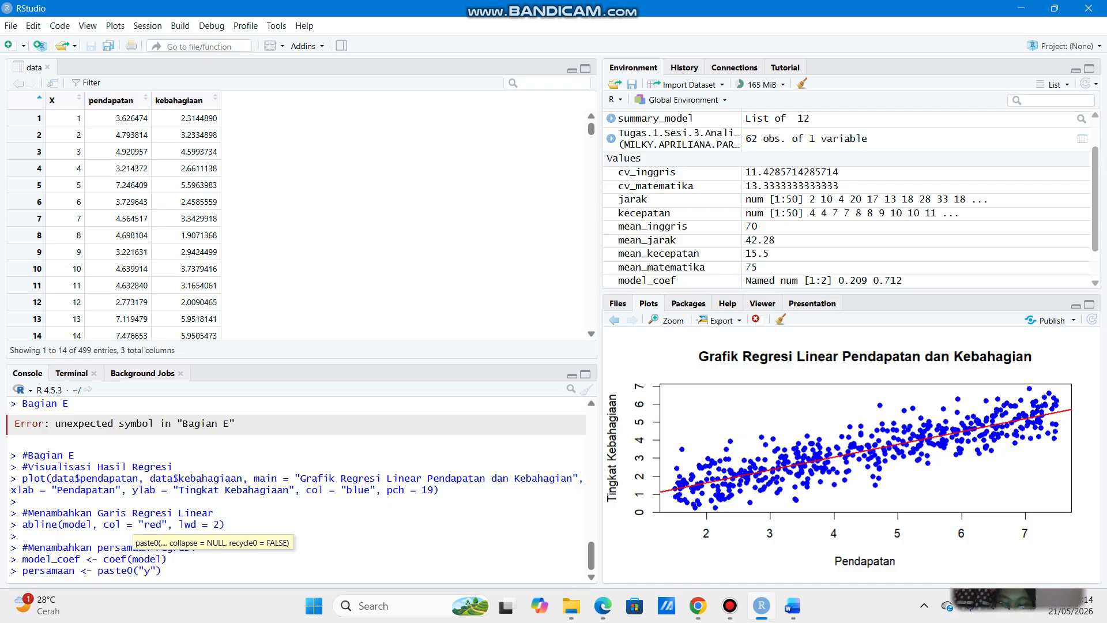
{"action": "type", "text": " ="}
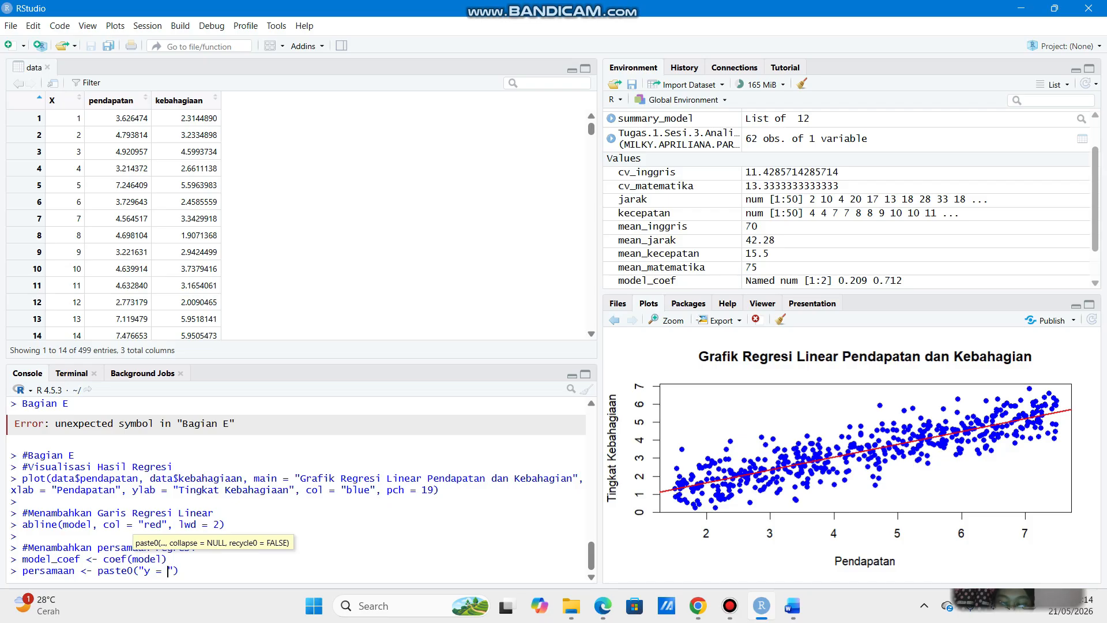
{"action": "type", "text": " \""}
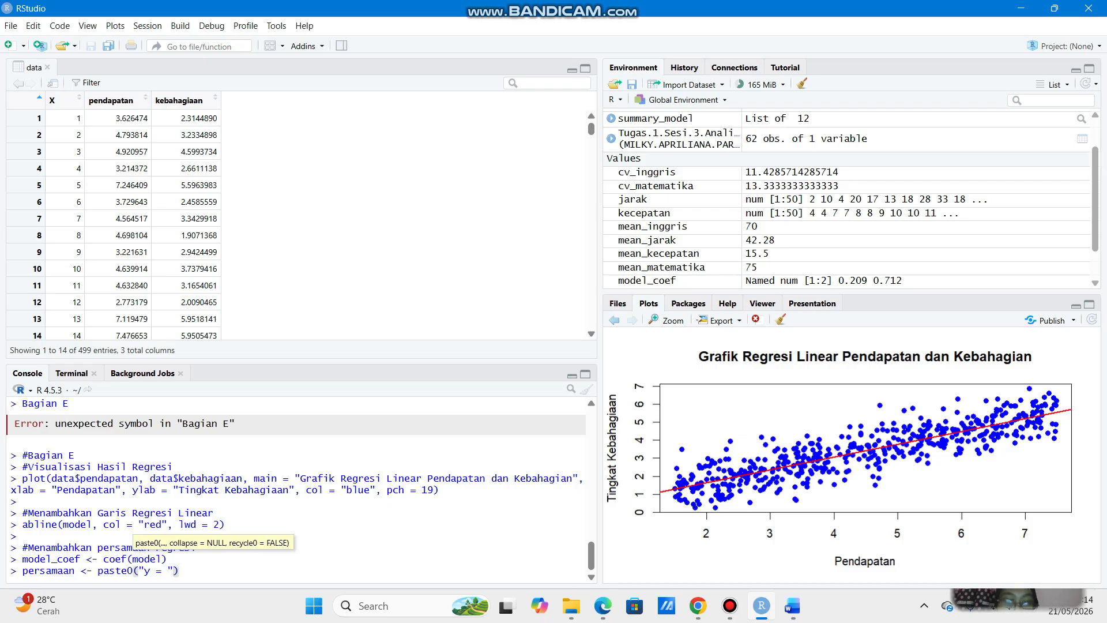
{"action": "type", "text": ", "}
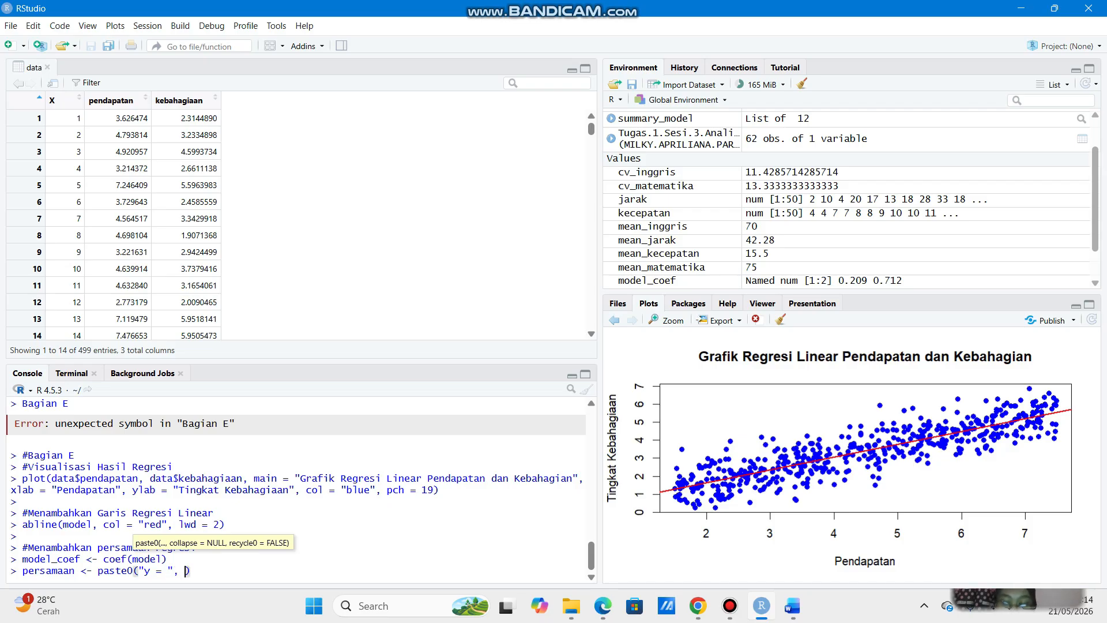
Add the intercept term round(model_coef[1], 2) to the paste0 call for persamaan.
{"action": "type", "text": "round"}
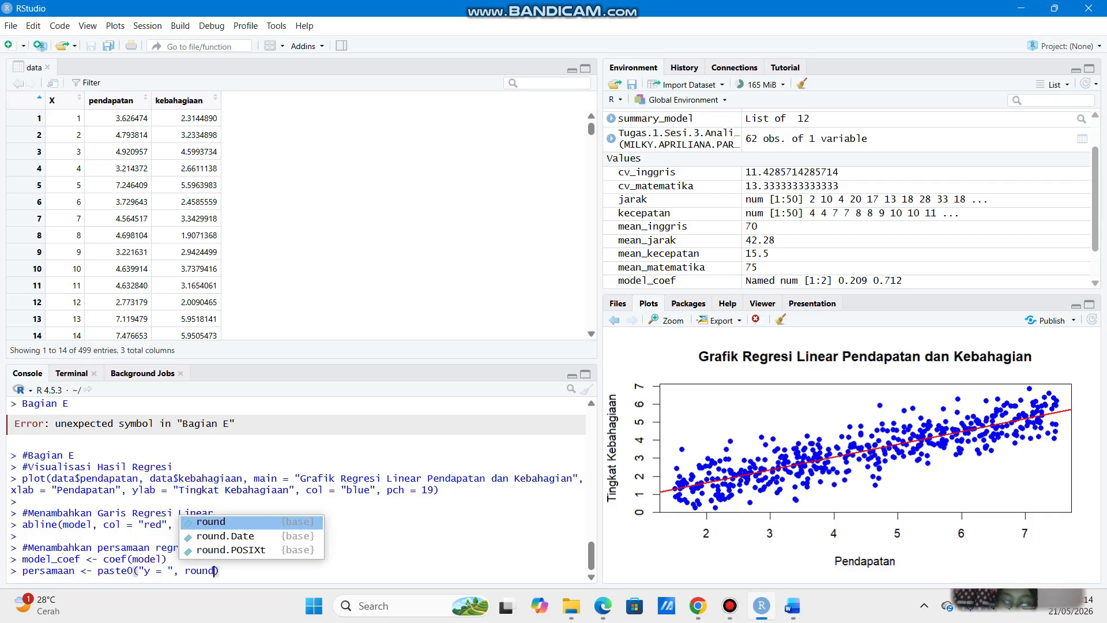
{"action": "type", "text": "(model"}
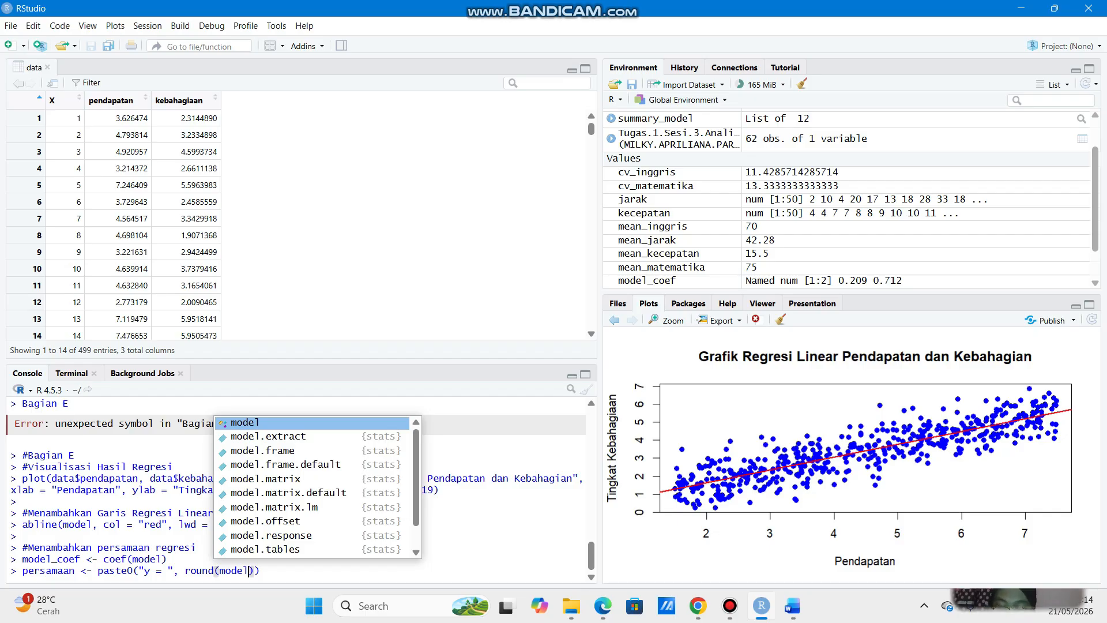
{"action": "type", "text": "coef"}
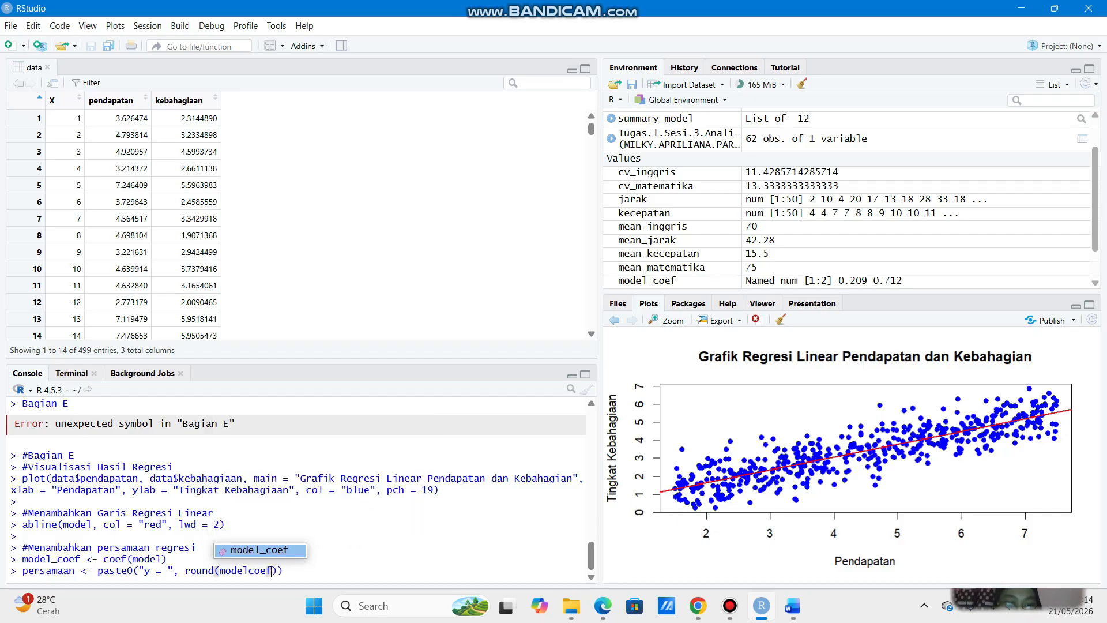
{"action": "key", "text": "BackSpace"}
{"action": "key", "text": "BackSpace"}
{"action": "key", "text": "BackSpace"}
{"action": "key", "text": "BackSpace"}
{"action": "key", "text": "Up"}
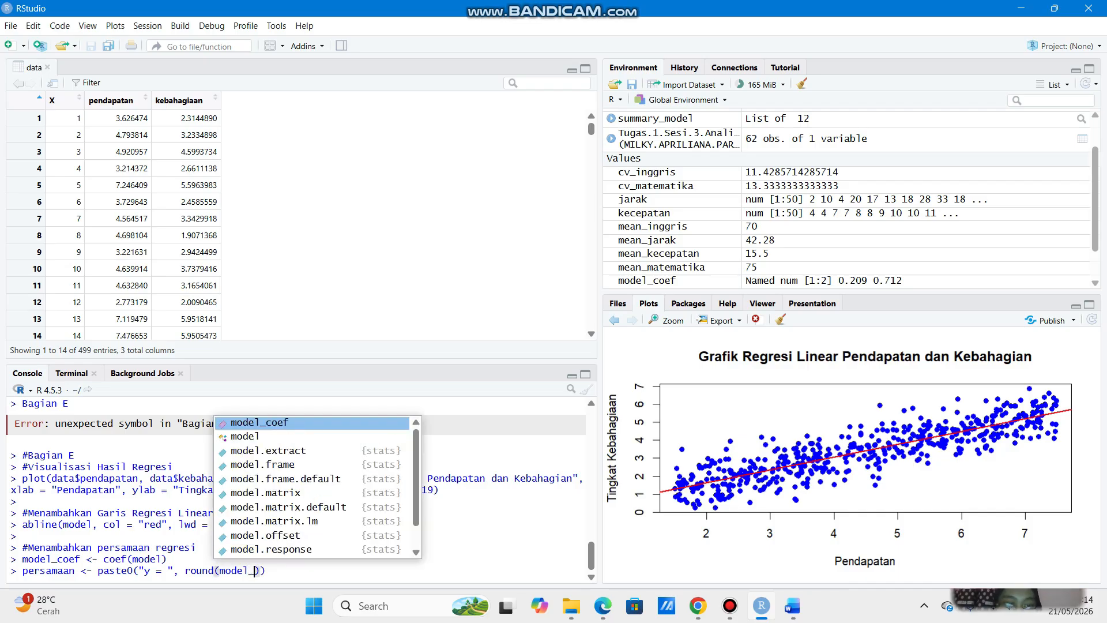
{"action": "key", "text": "Return"}
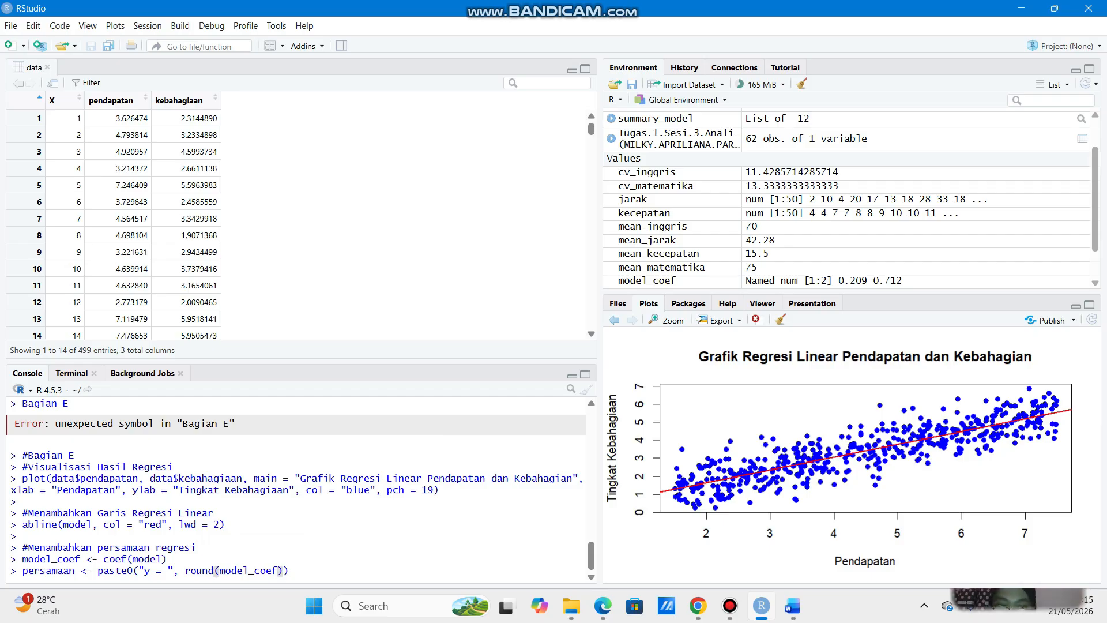
{"action": "type", "text": "["}
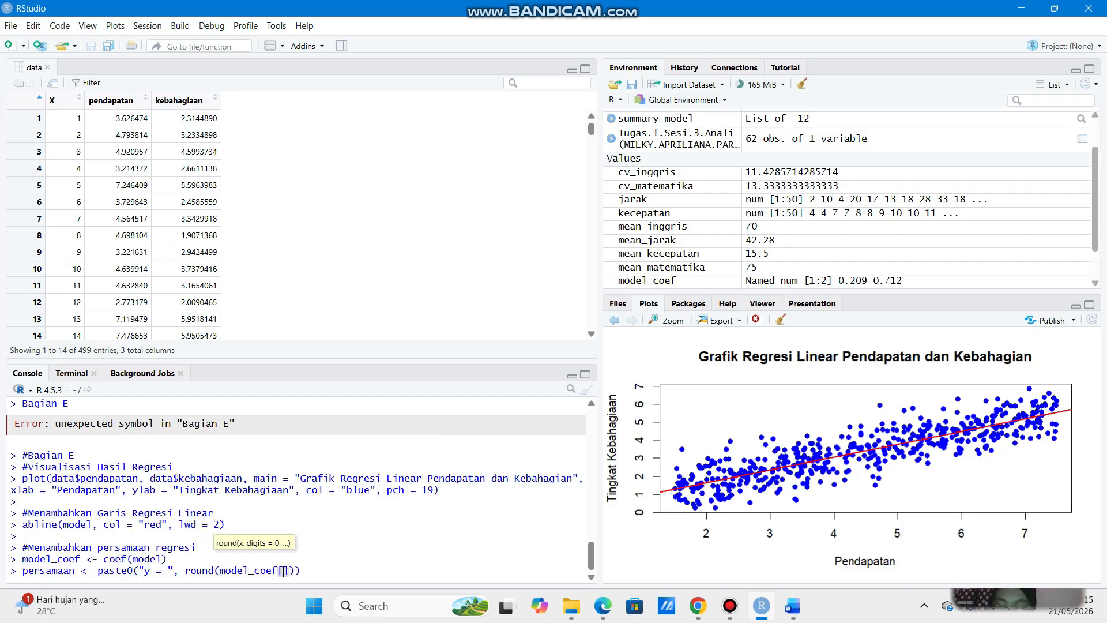
{"action": "type", "text": "1"}
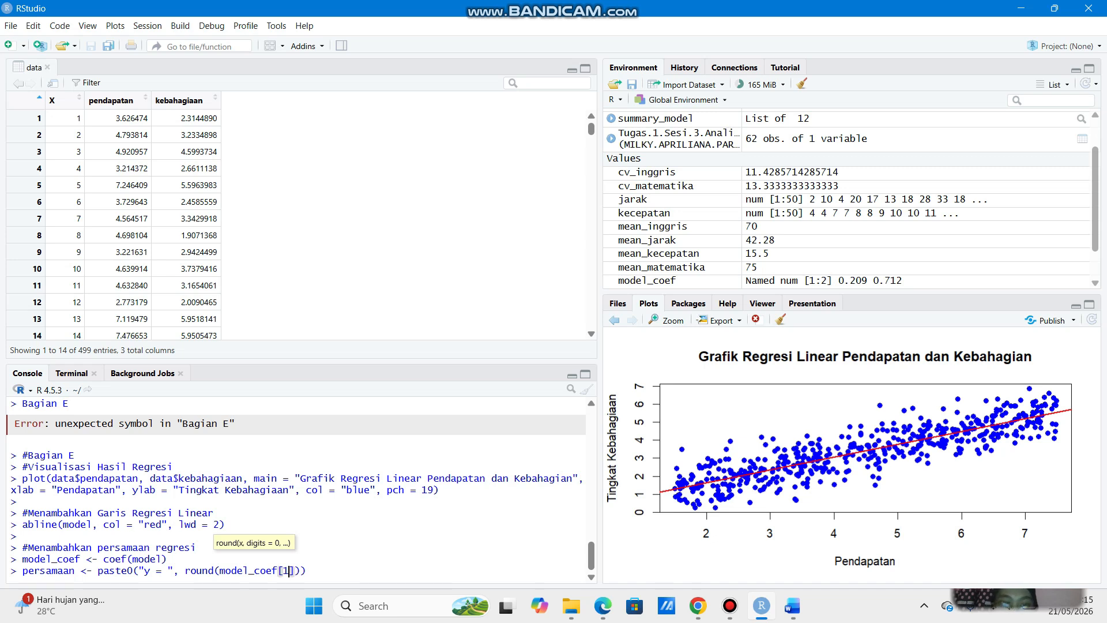
{"action": "type", "text": "],"}
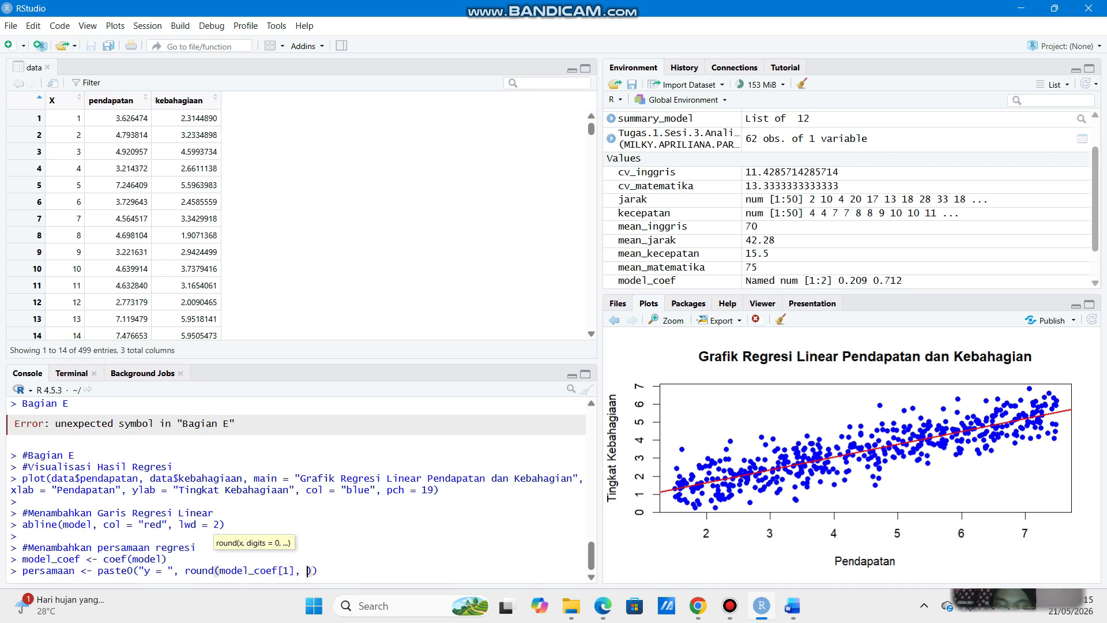
{"action": "type", "text": " 2)"}
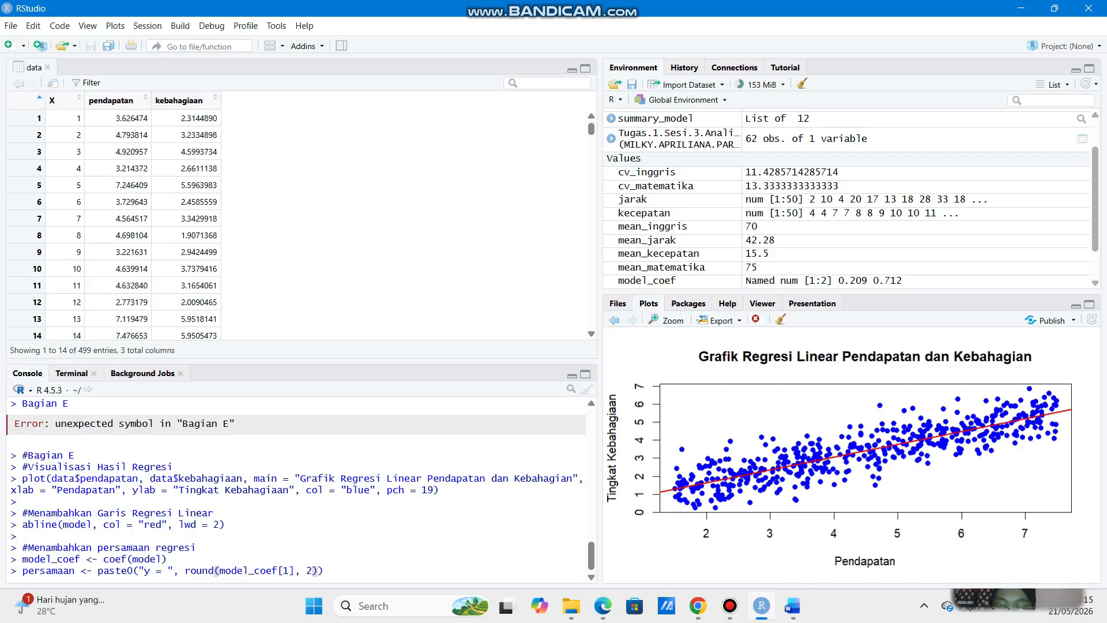
Append the text "+" as the next argument of the paste0 call, followed by a comma.
{"action": "type", "text": ", "}
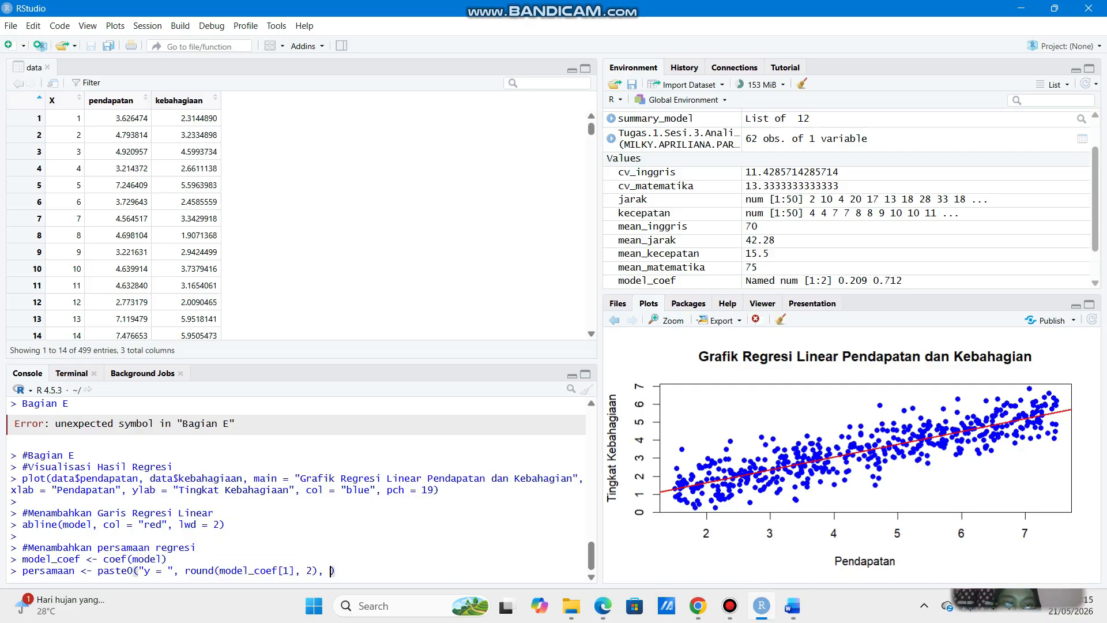
{"action": "type", "text": "\""}
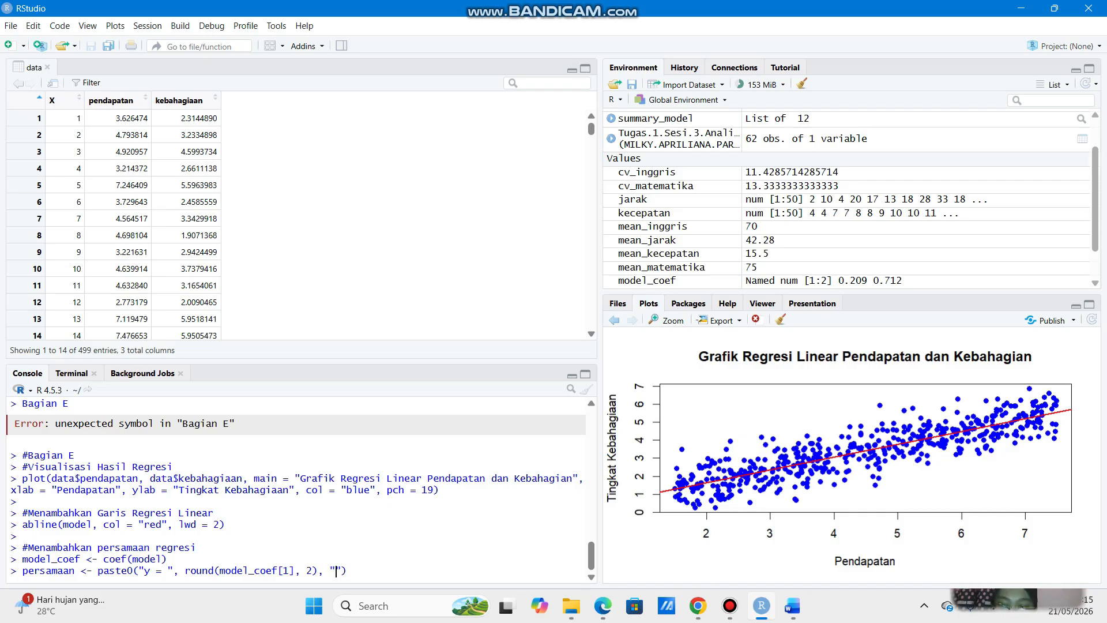
{"action": "type", "text": "+"}
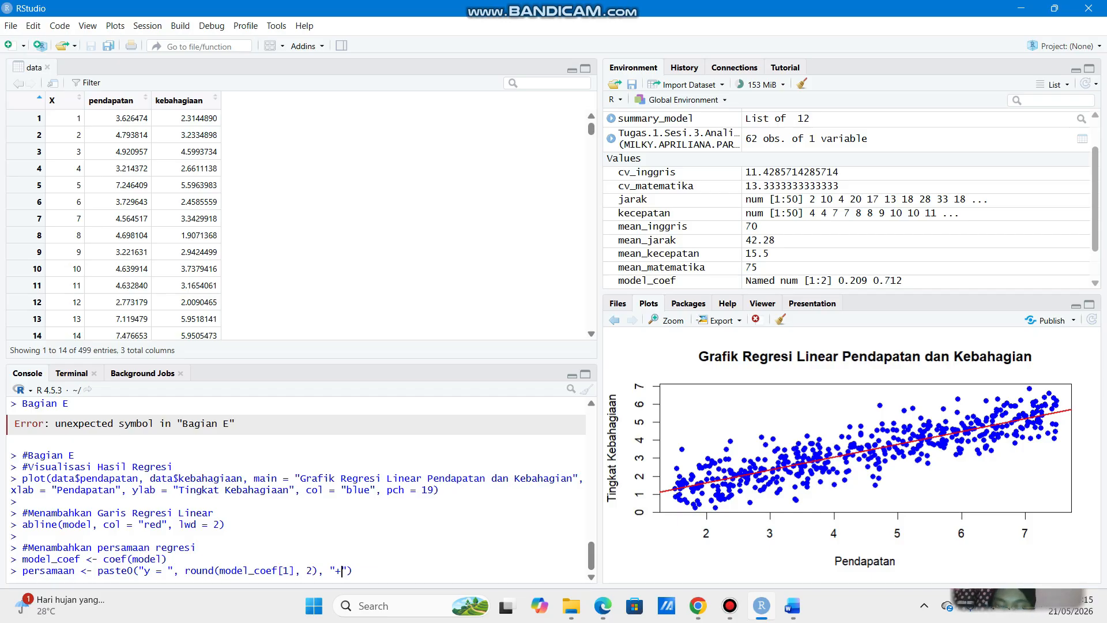
{"action": "key", "text": "Right"}
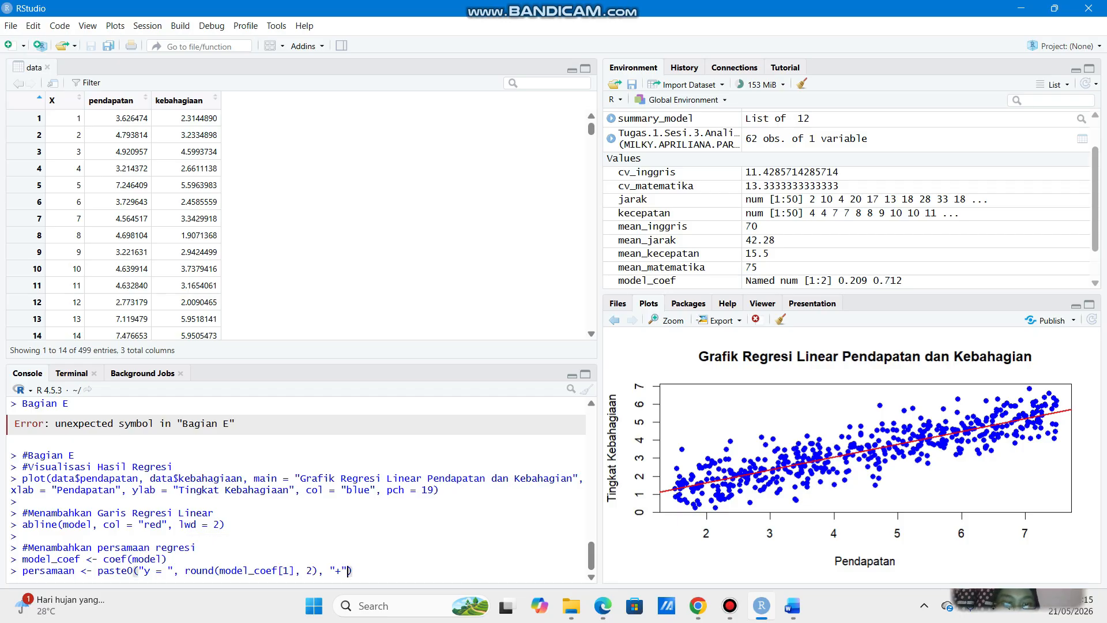
{"action": "type", "text": ","}
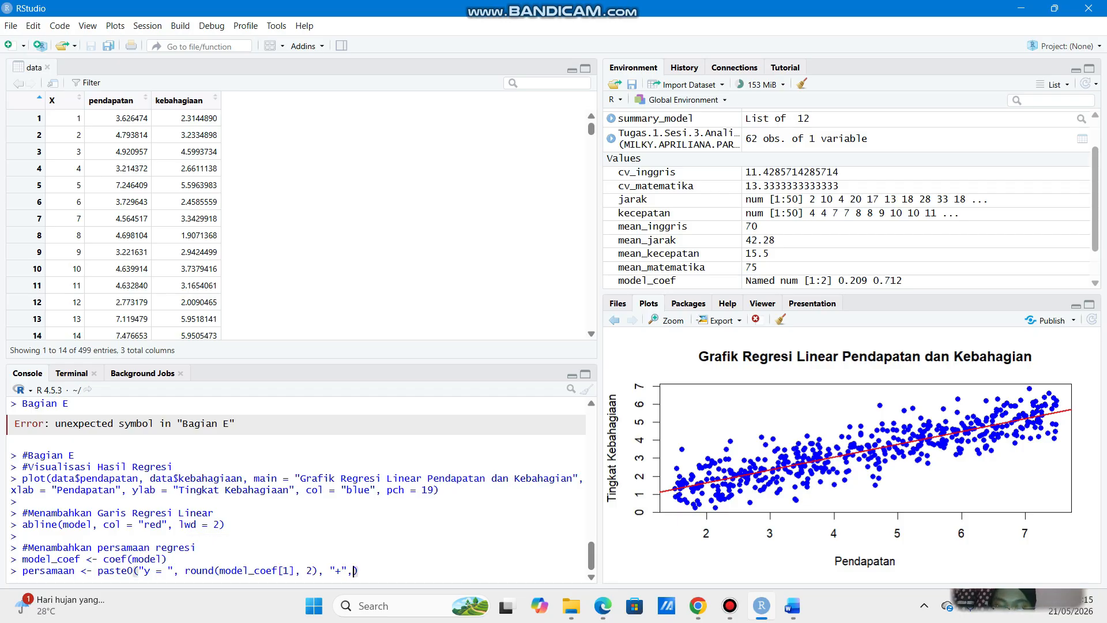
Add the slope term round(model_coef[2], 2) and the text "x", and run the persamaan command.
{"action": "type", "text": " round"}
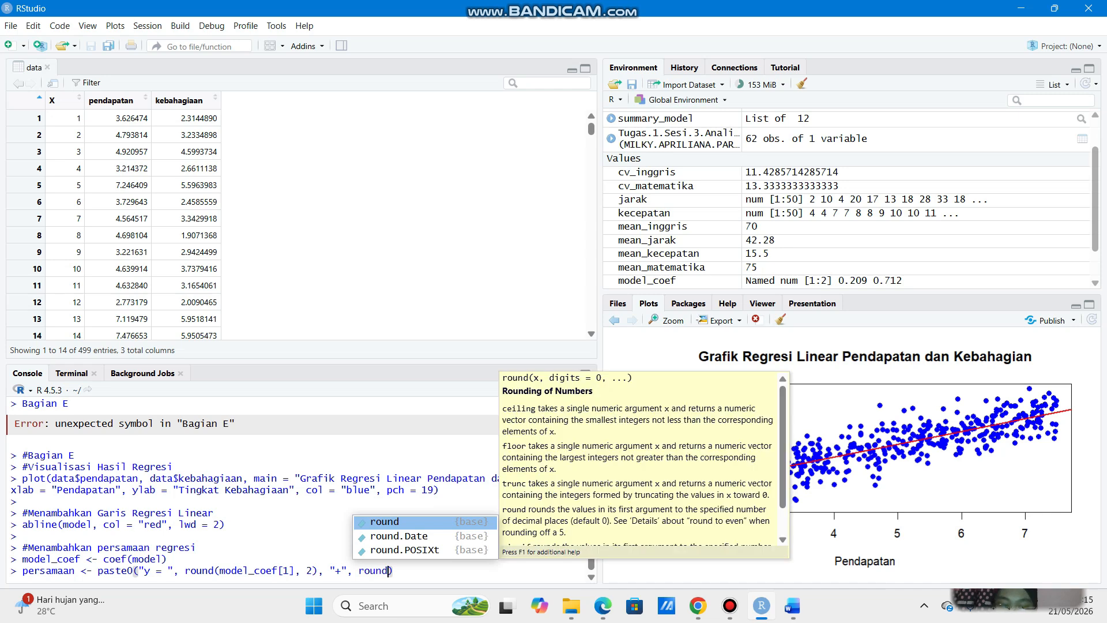
{"action": "key", "text": "Tab"}
{"action": "type", "text": "model"}
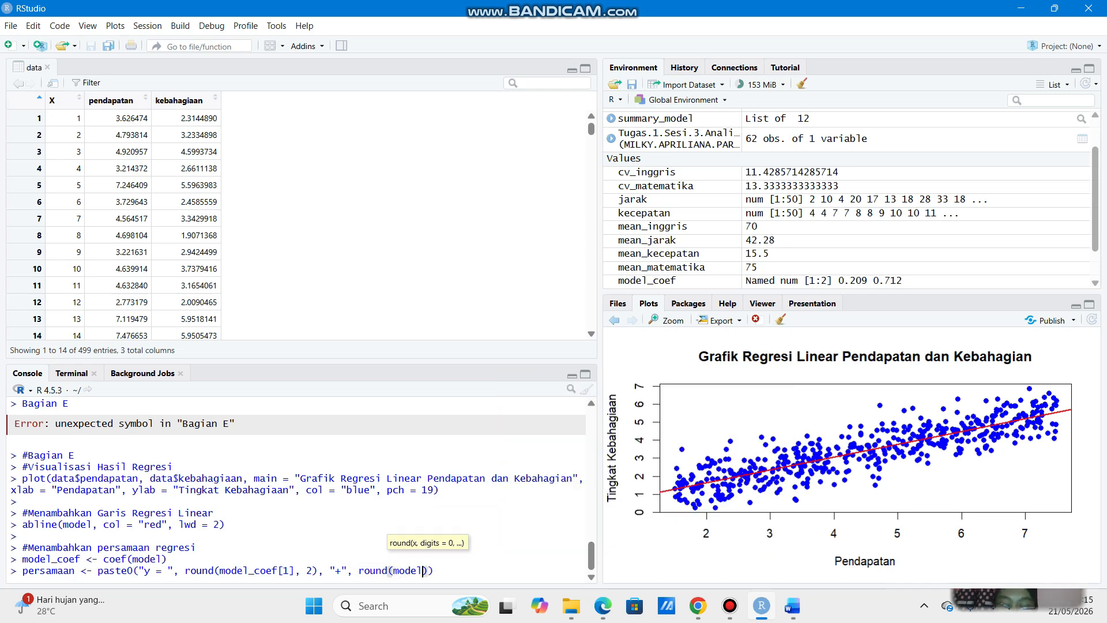
{"action": "type", "text": "_coef"}
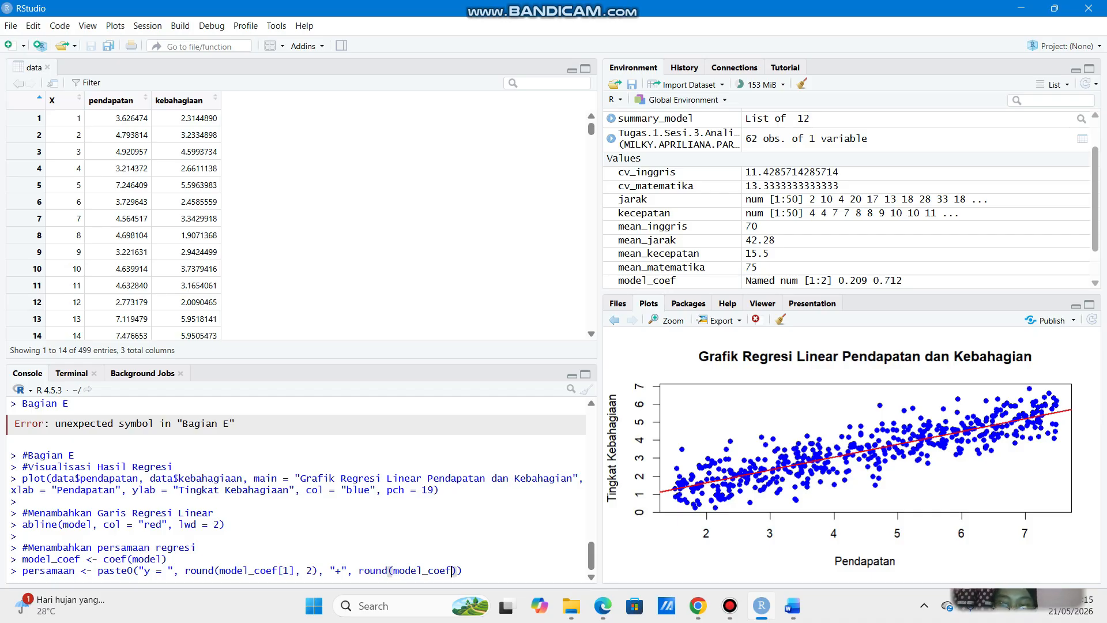
{"action": "type", "text": "[2"}
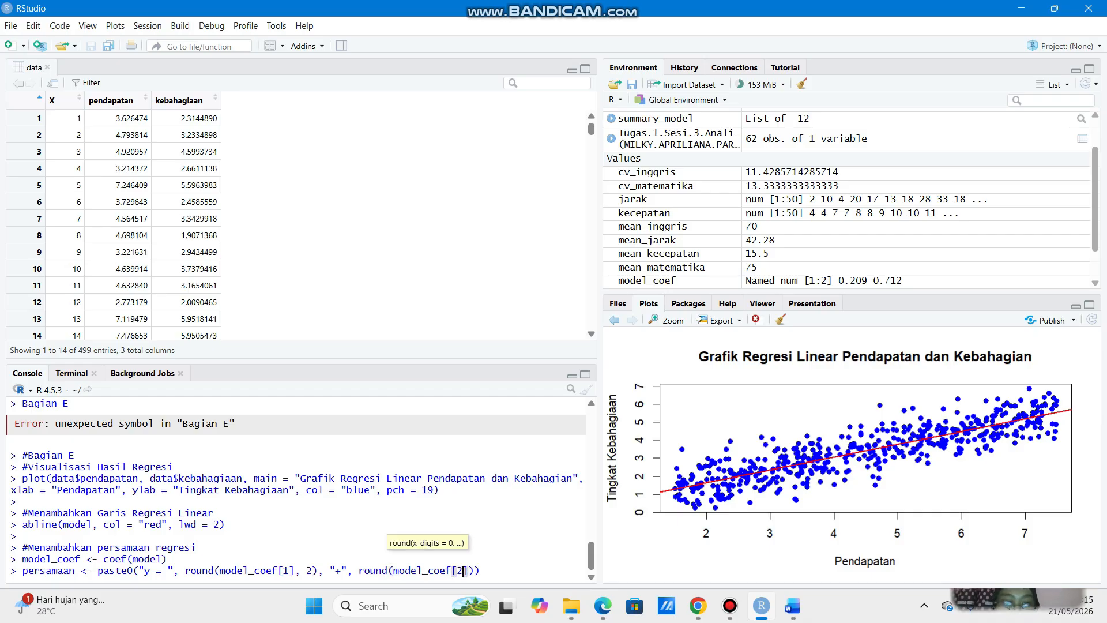
{"action": "type", "text": "]"}
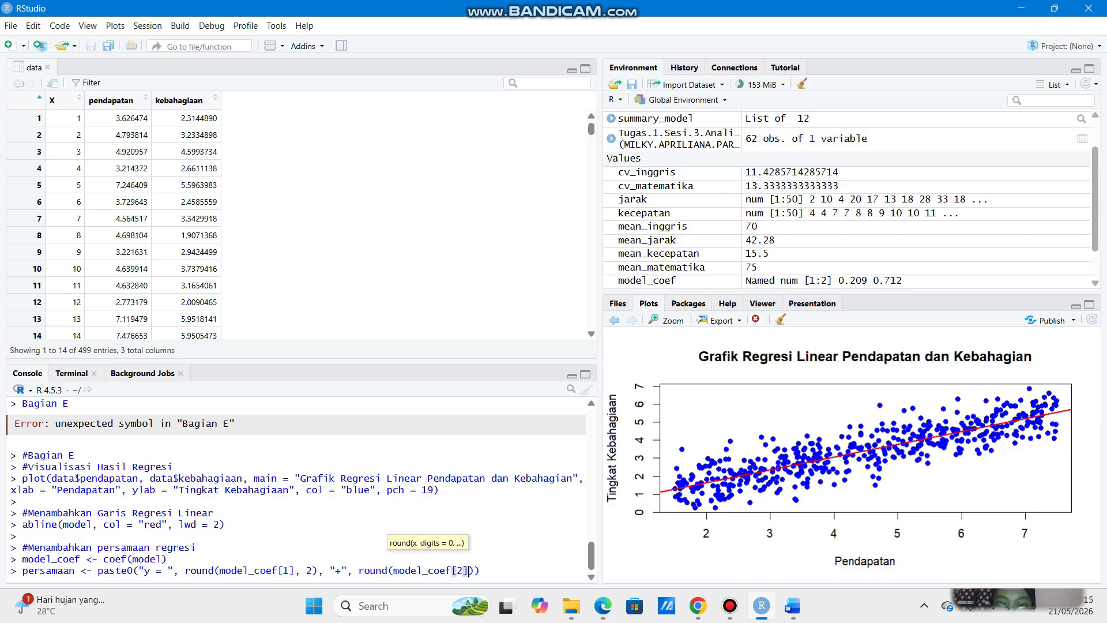
{"action": "type", "text": ", 2"}
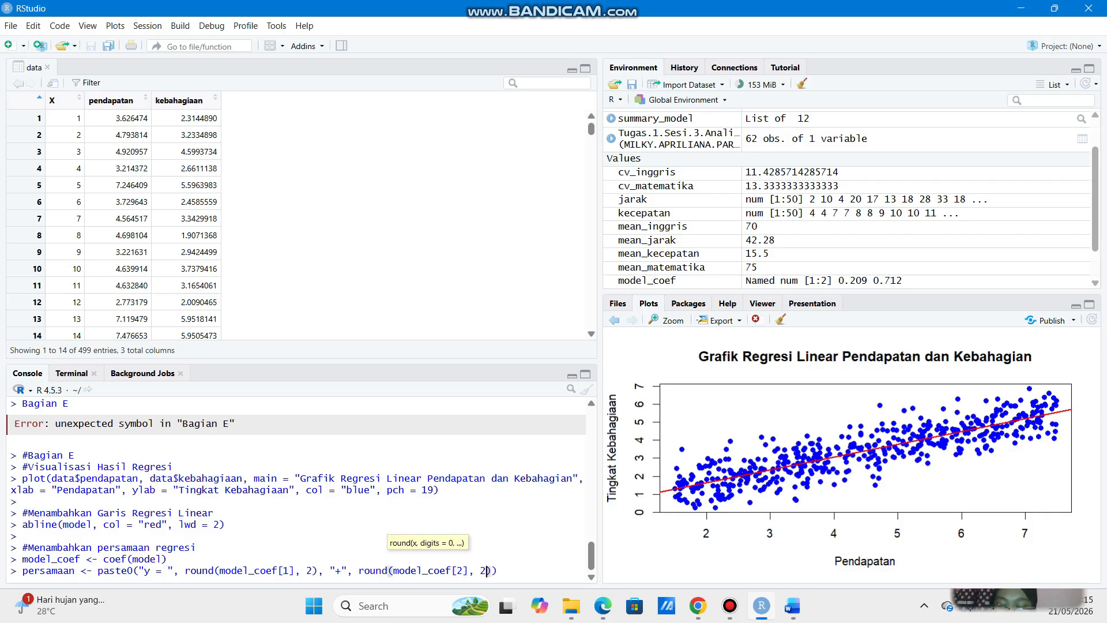
{"action": "type", "text": "), "}
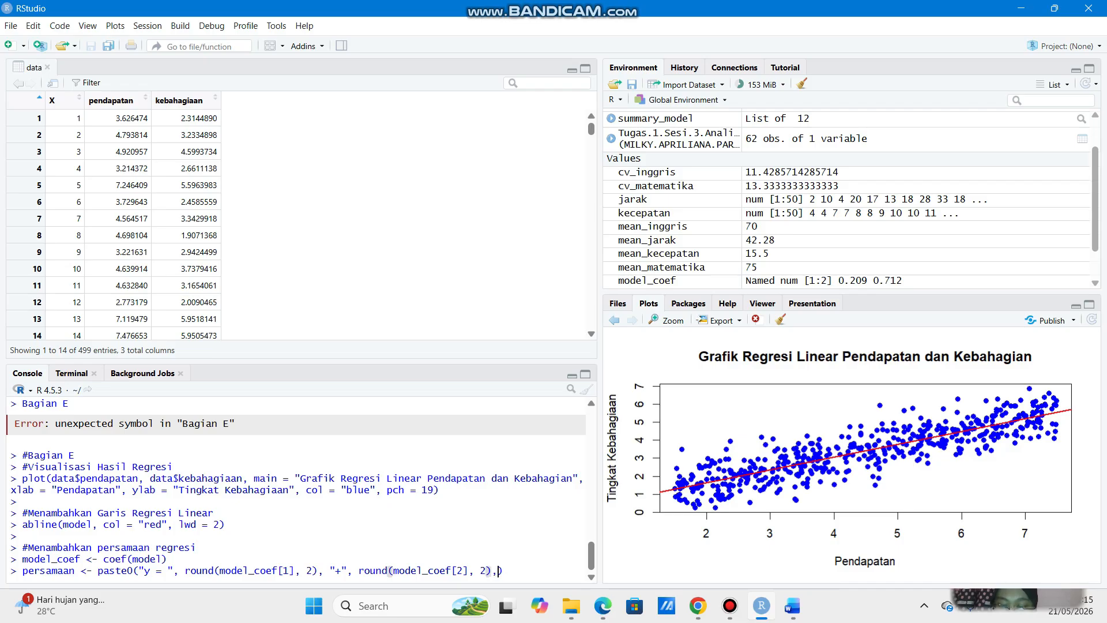
{"action": "type", "text": "\"x\""}
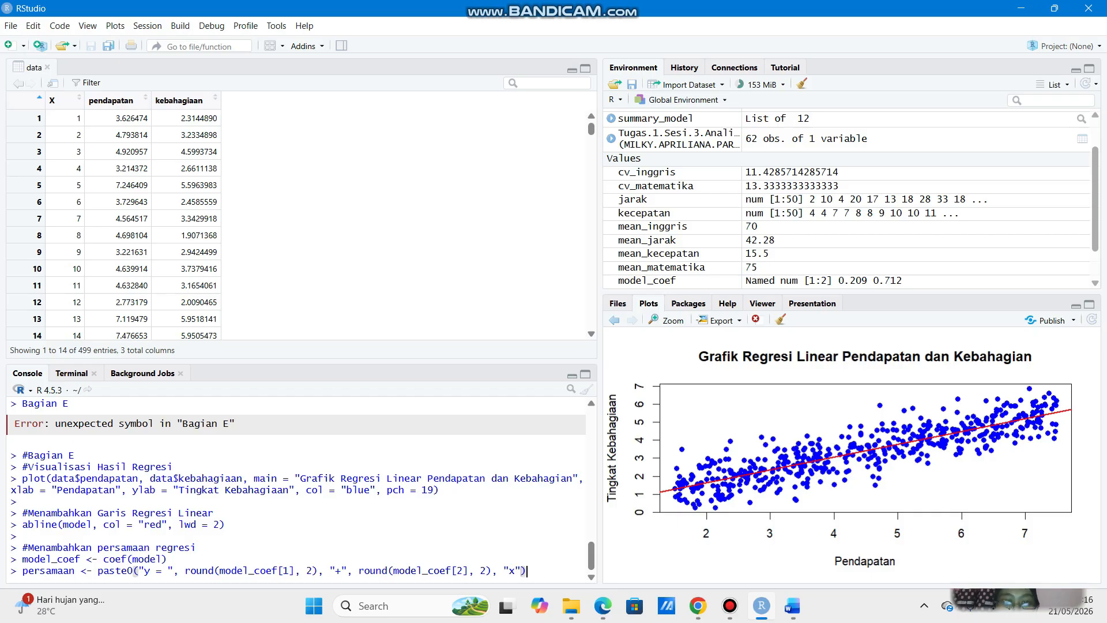
{"action": "key", "text": "Return"}
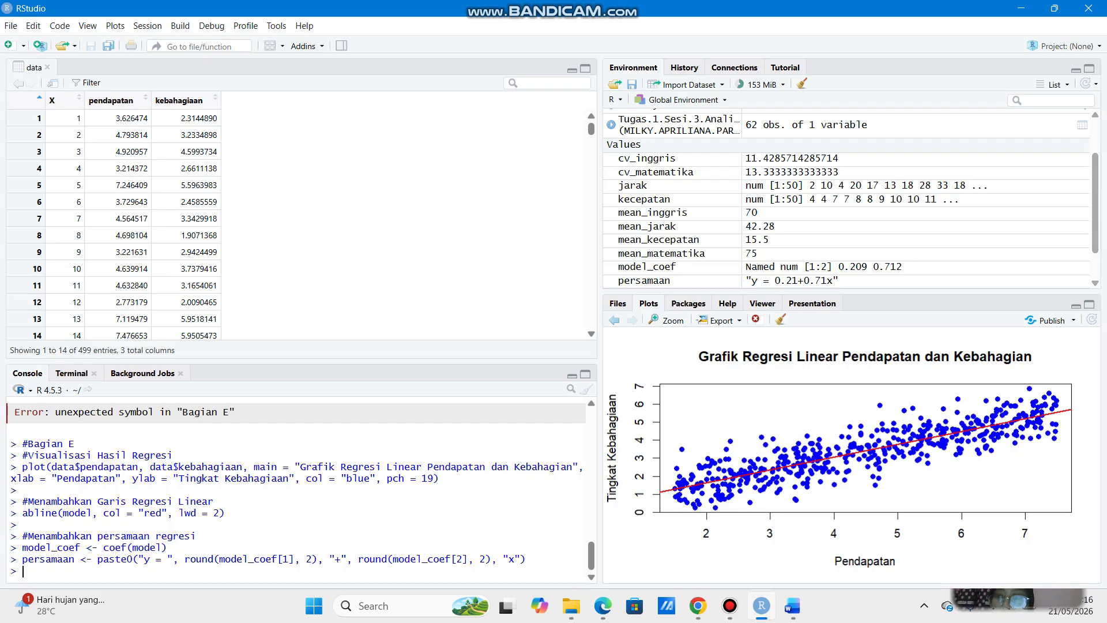
{"action": "scroll", "coordinate": [850, 198], "scroll_direction": "down", "scroll_amount": 2}
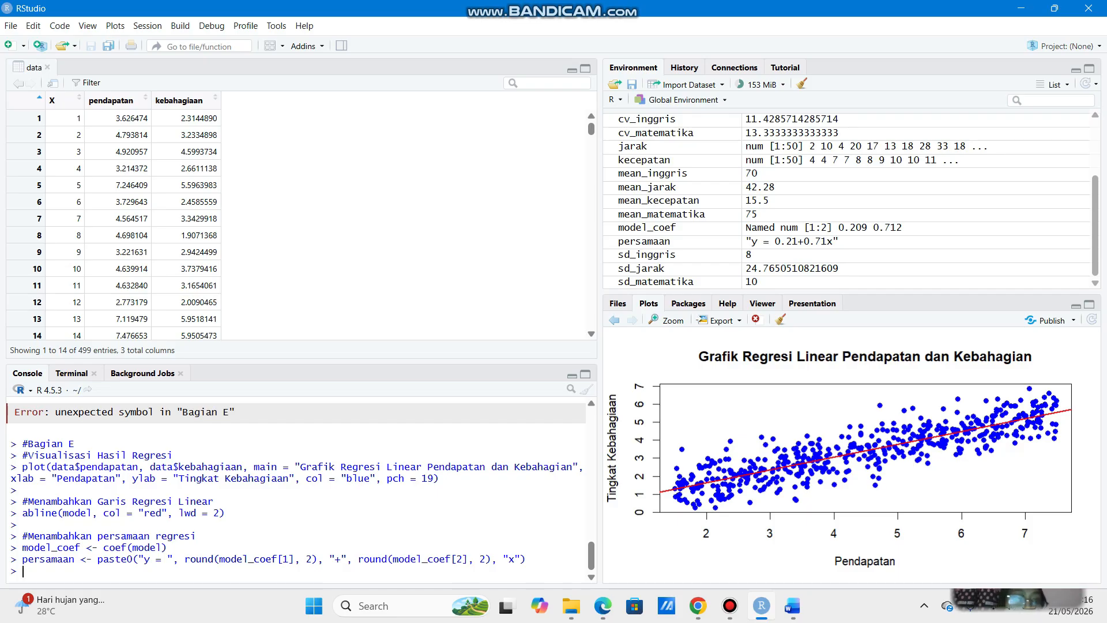
{"action": "left_click_drag", "start_coordinate": [22, 536], "coordinate": [168, 548]}
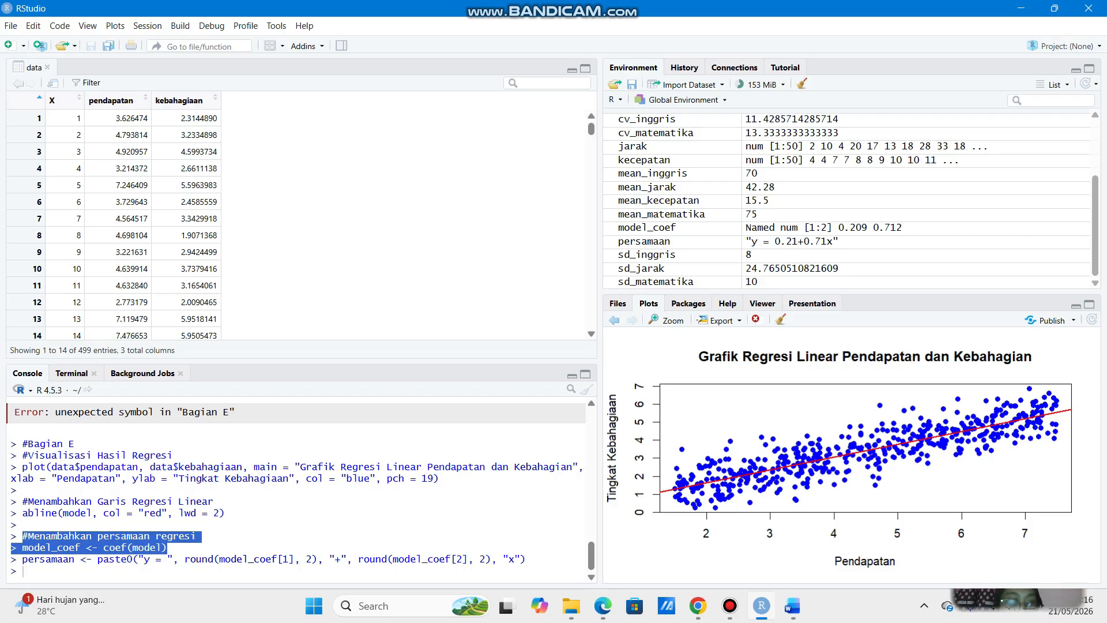
Leave a blank prompt line in the console and begin a legend() call.
{"action": "left_click", "coordinate": [25, 571]}
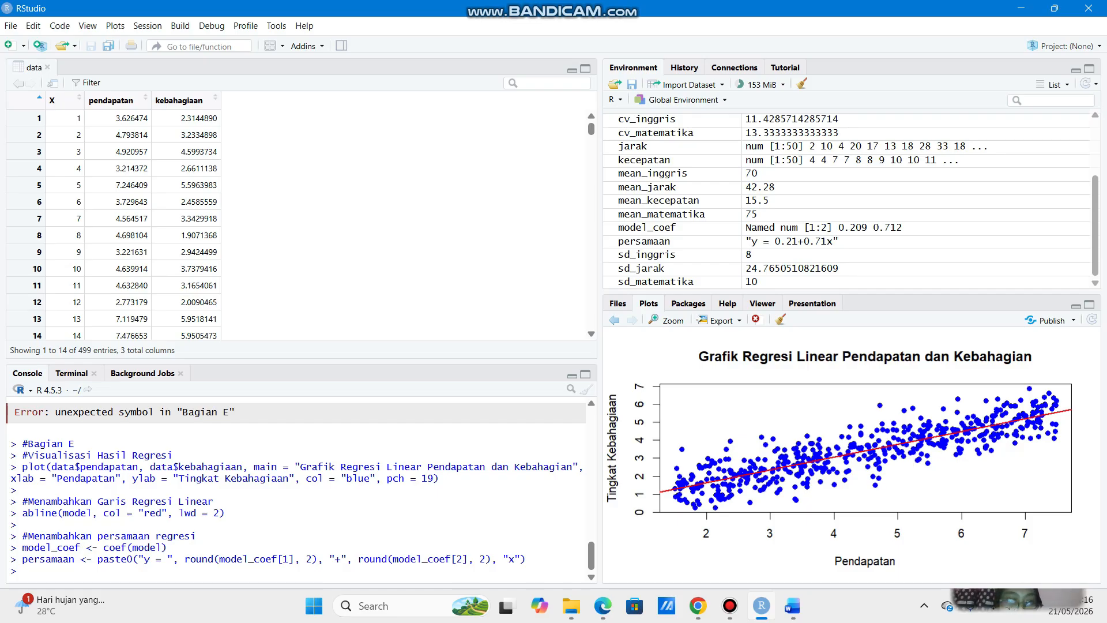
{"action": "key", "text": "Return"}
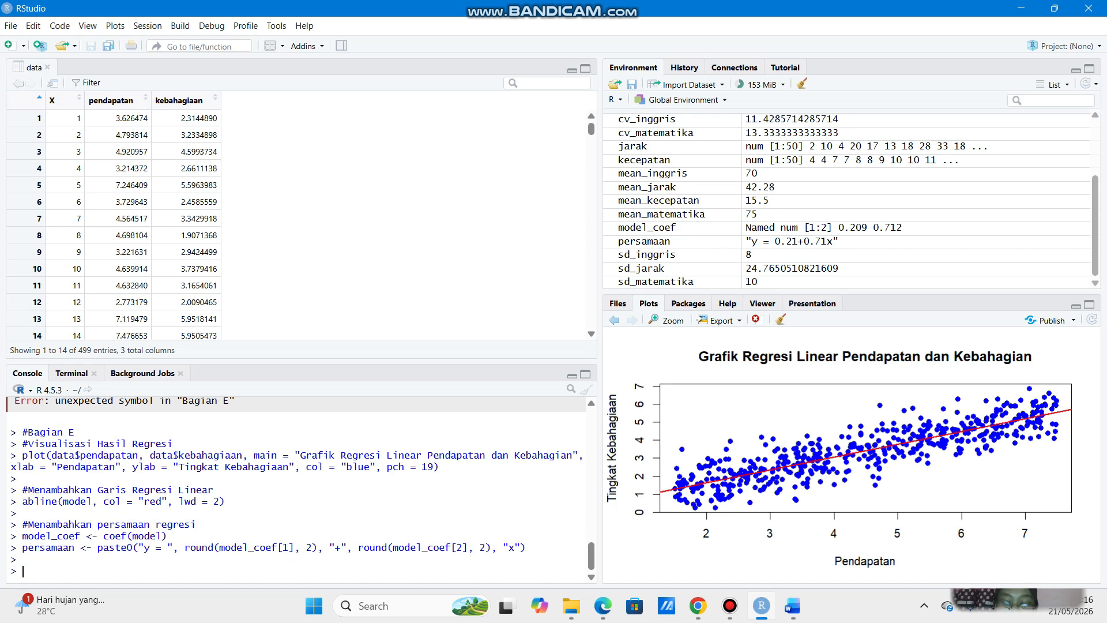
{"action": "type", "text": "lwgwn"}
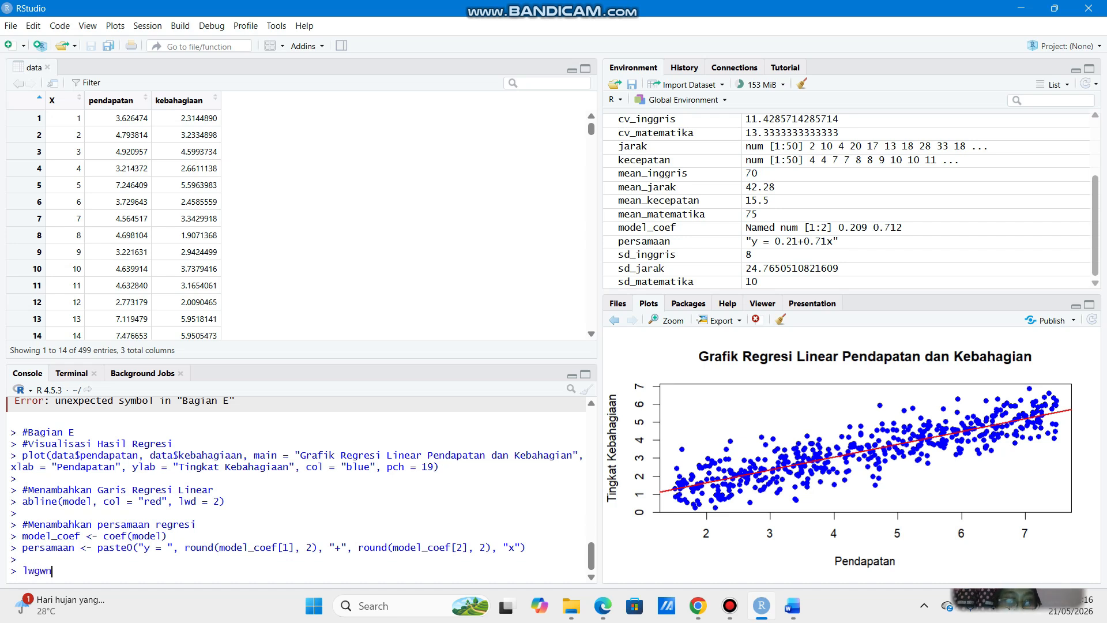
{"action": "key", "text": "BackSpace"}
{"action": "key", "text": "BackSpace"}
{"action": "key", "text": "BackSpace"}
{"action": "type", "text": "egend"}
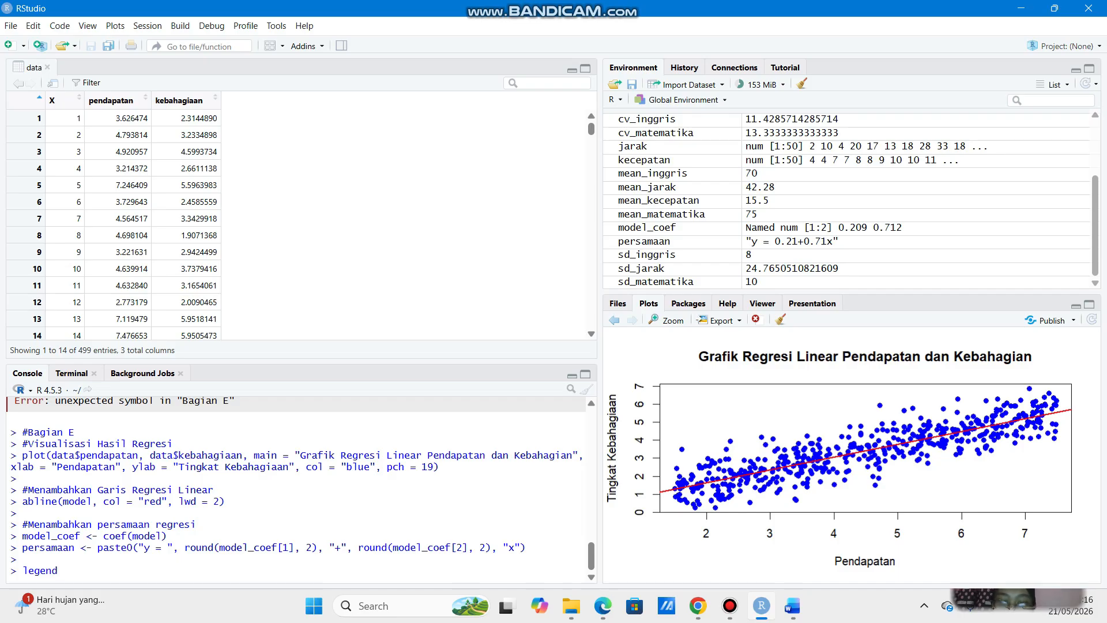
{"action": "type", "text": "("}
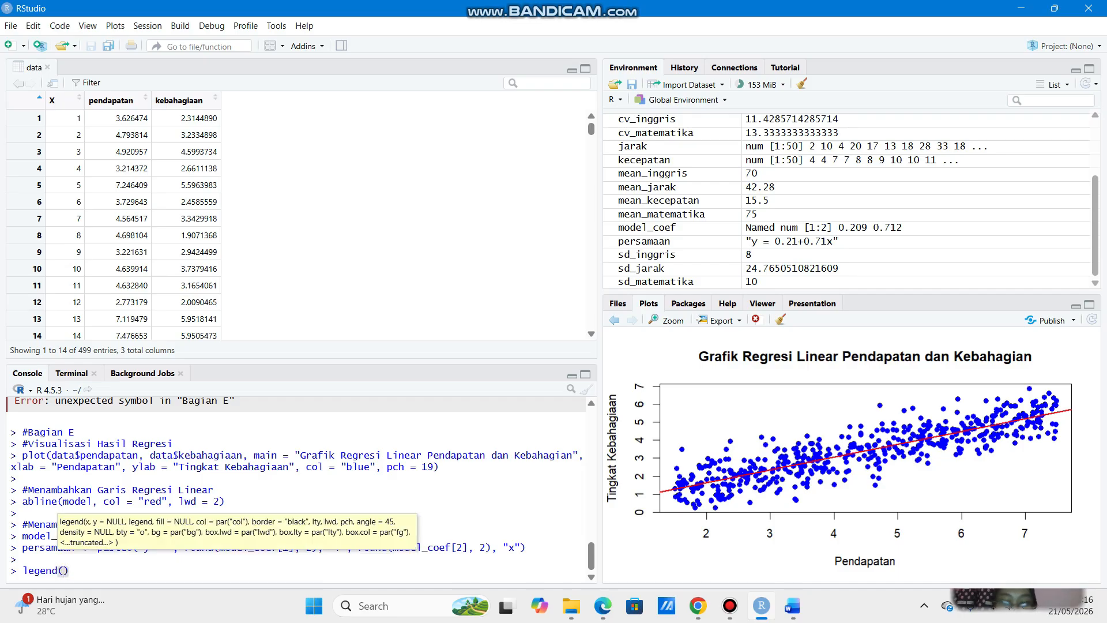
Fill in the legend() call with position "topleft" and the argument legend = persamaan, followed by a comma.
{"action": "type", "text": "\"top;"}
{"action": "key", "text": "BackSpace"}
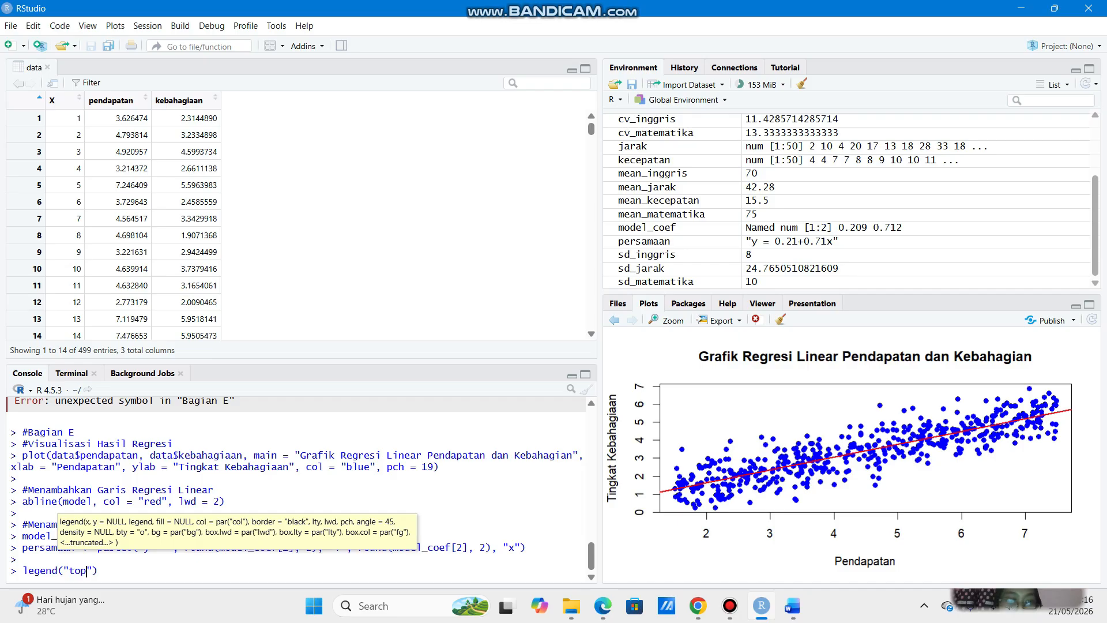
{"action": "type", "text": "left"}
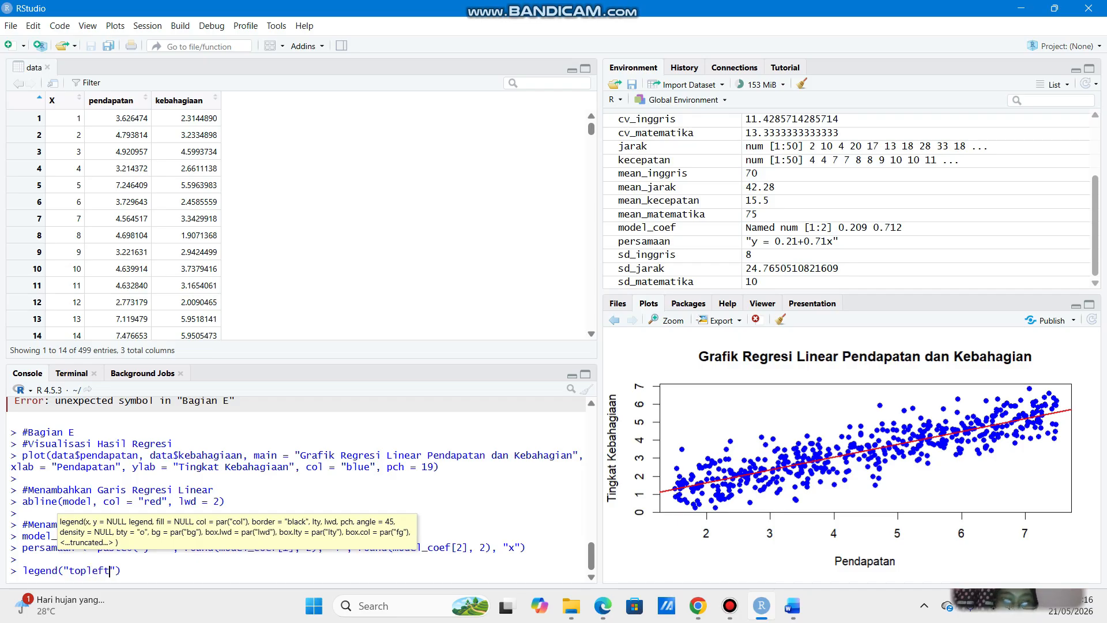
{"action": "type", "text": "\","}
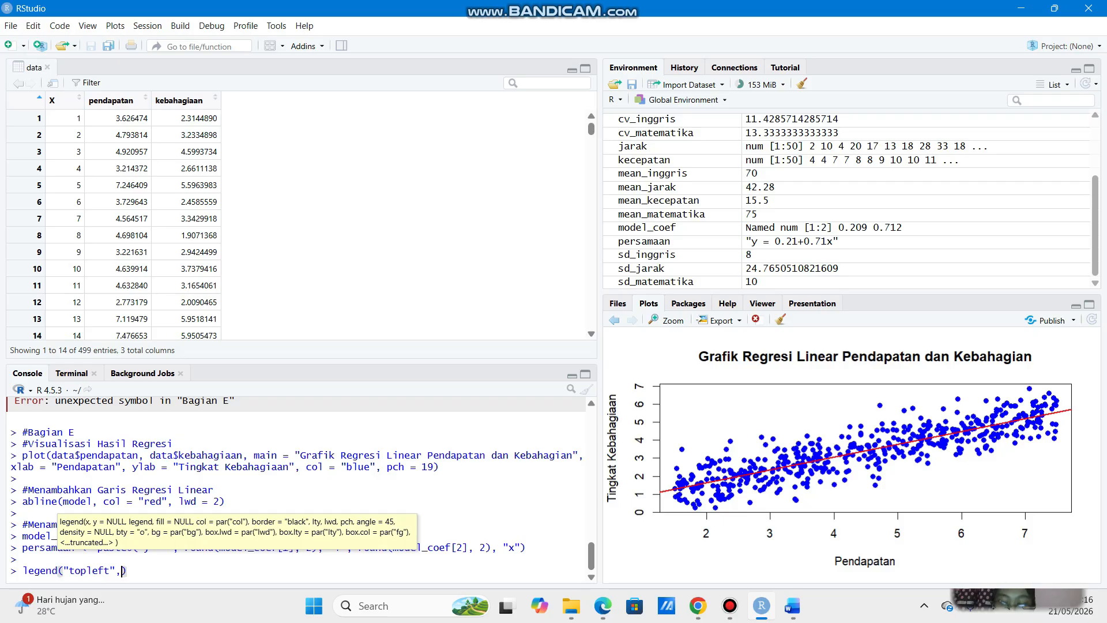
{"action": "type", "text": " legend"}
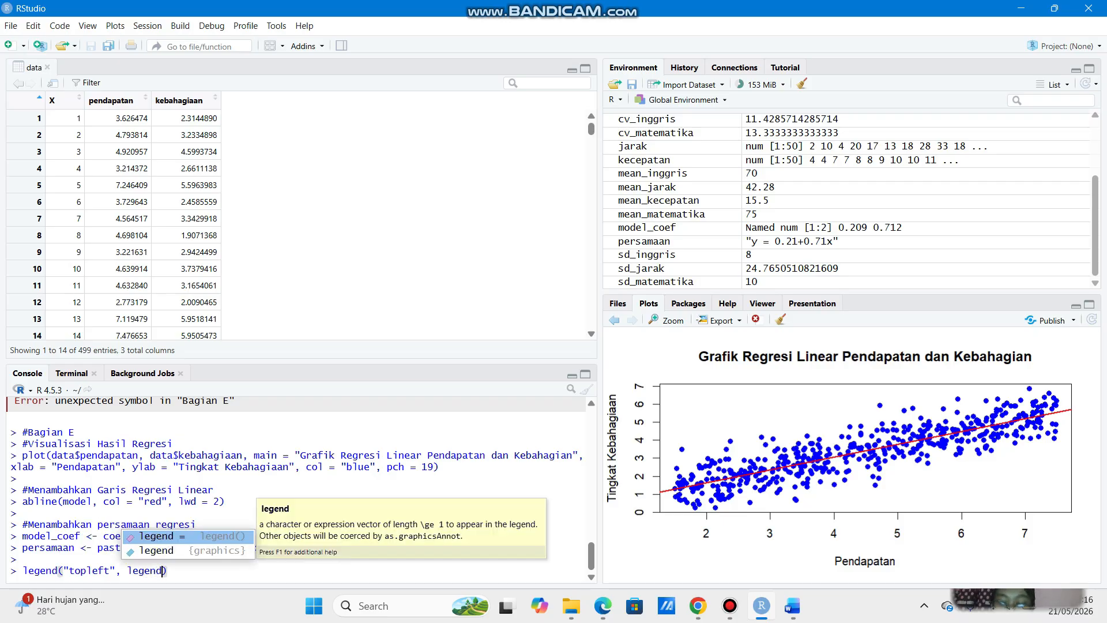
{"action": "key", "text": "Tab"}
{"action": "type", "text": "pe"}
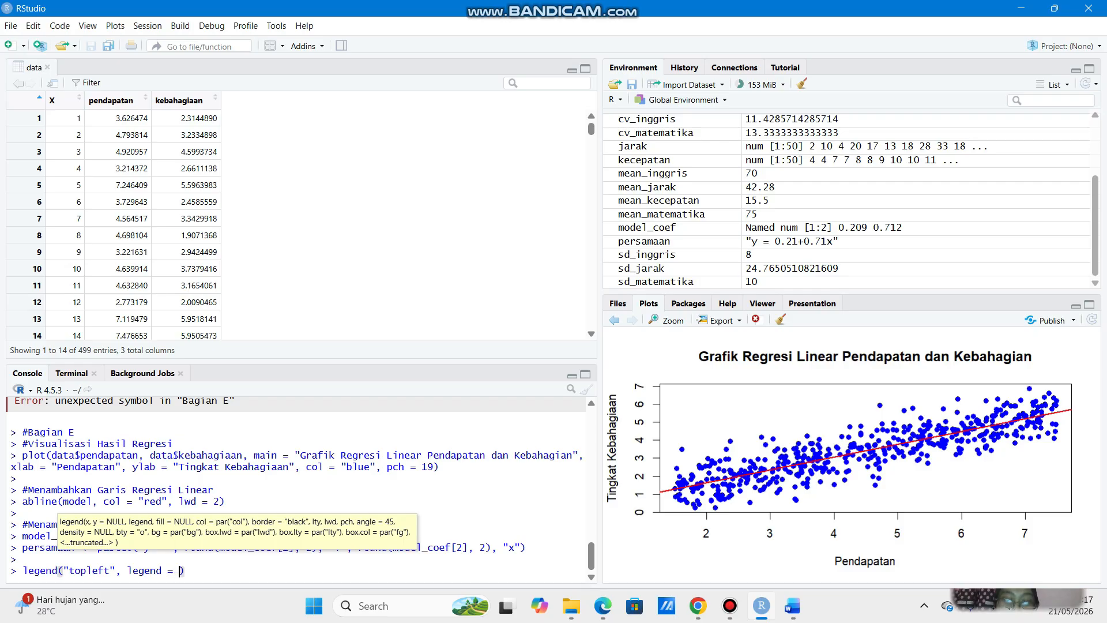
{"action": "type", "text": "rsamaan"}
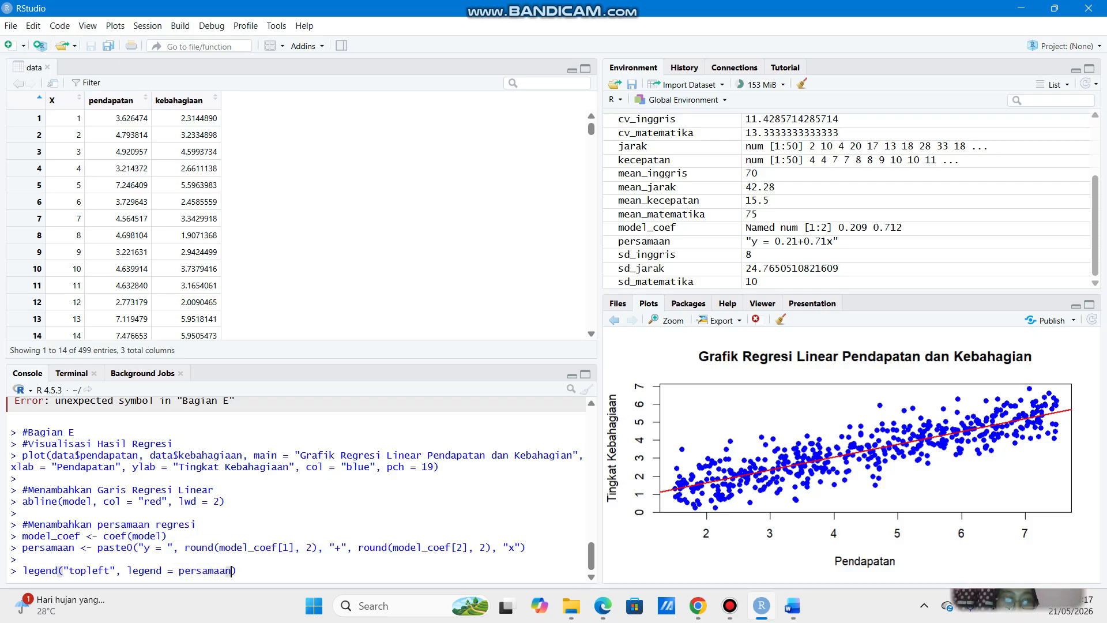
{"action": "type", "text": ","}
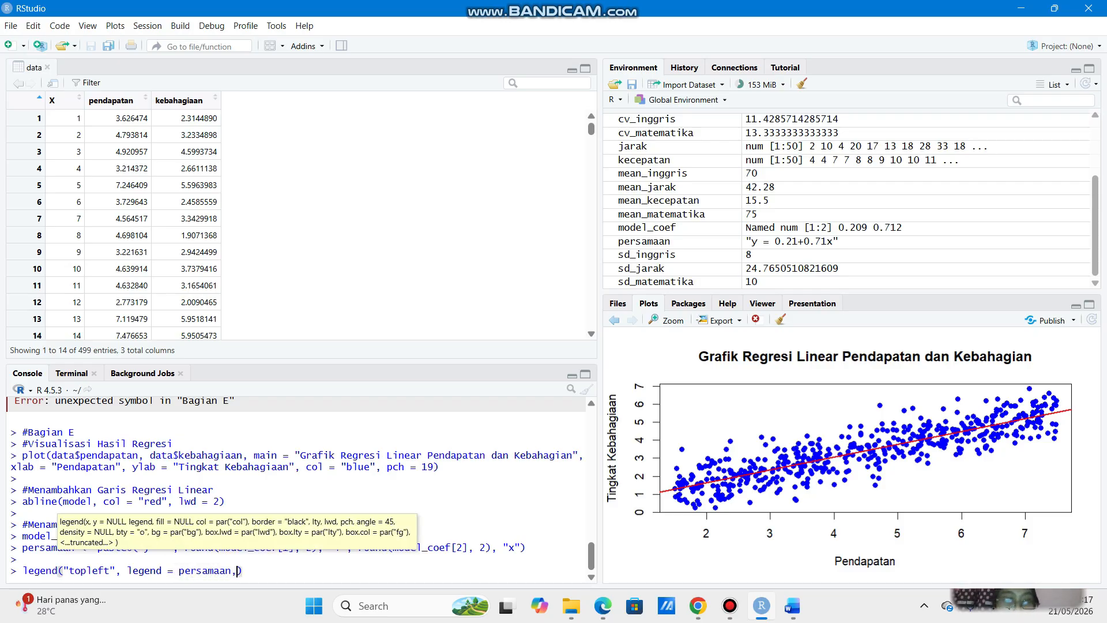
Add bty = "n" to the legend() call and run it to place the equation on the plot.
{"action": "type", "text": " bty"}
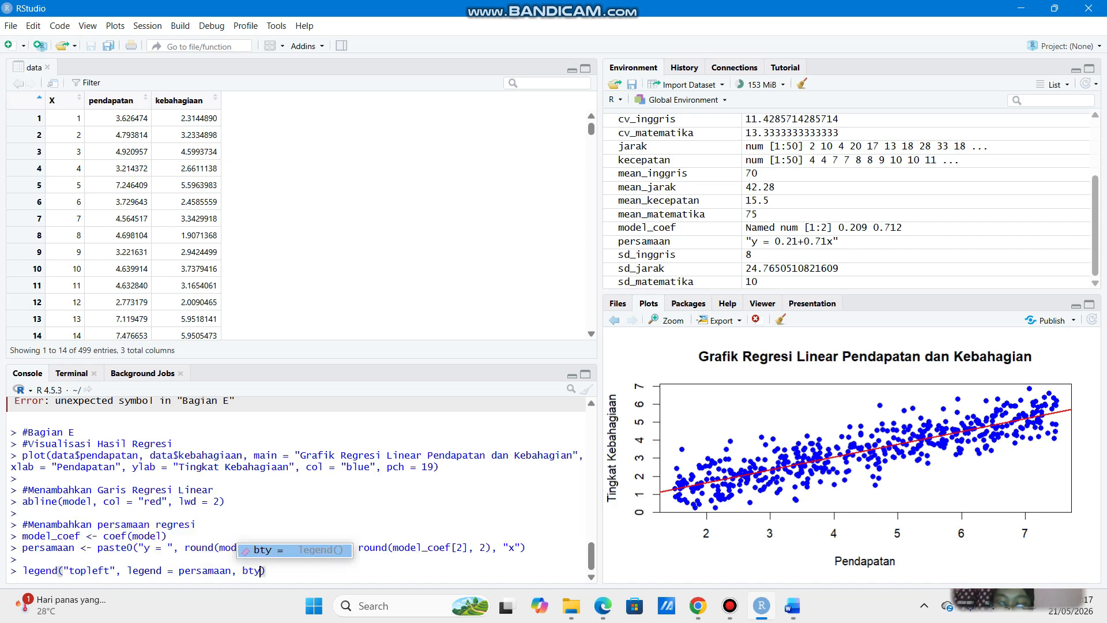
{"action": "key", "text": "Tab"}
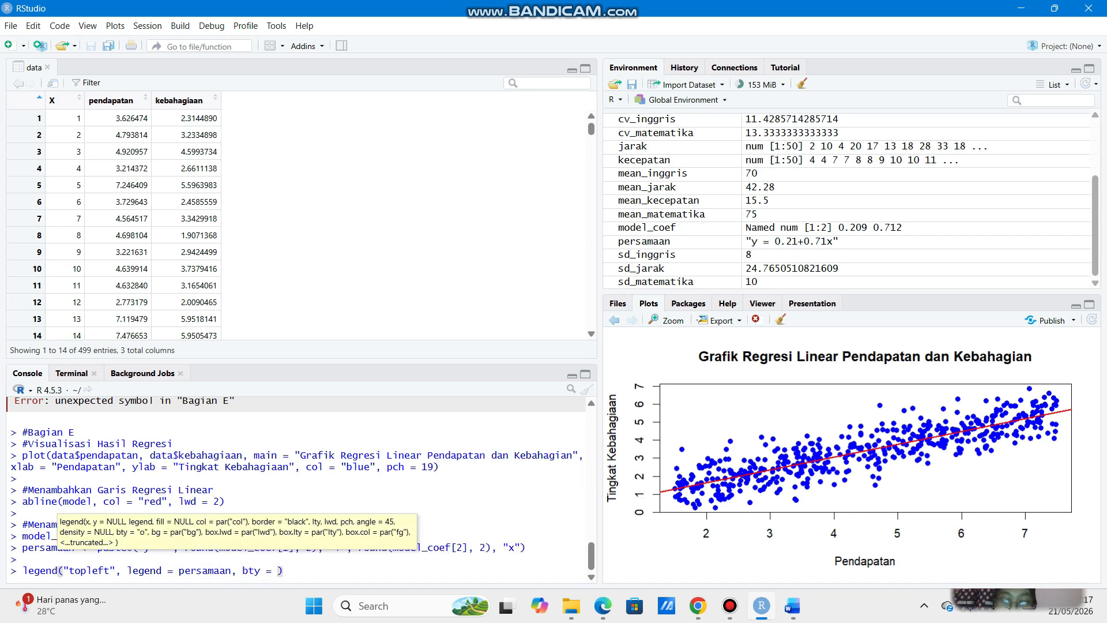
{"action": "type", "text": "\"n\""}
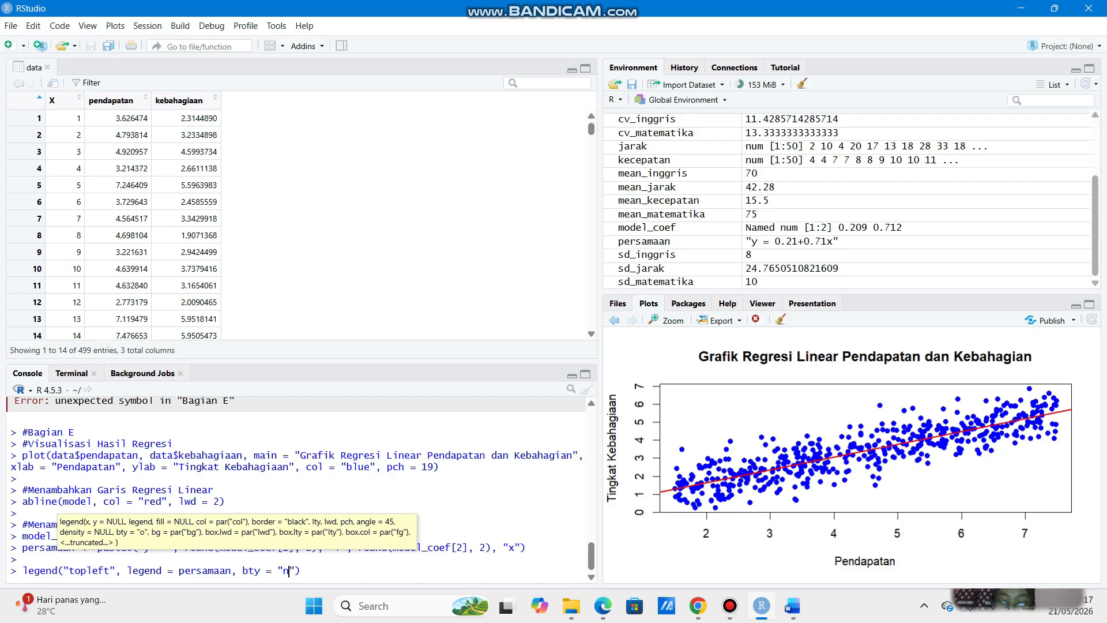
{"action": "key", "text": "Return"}
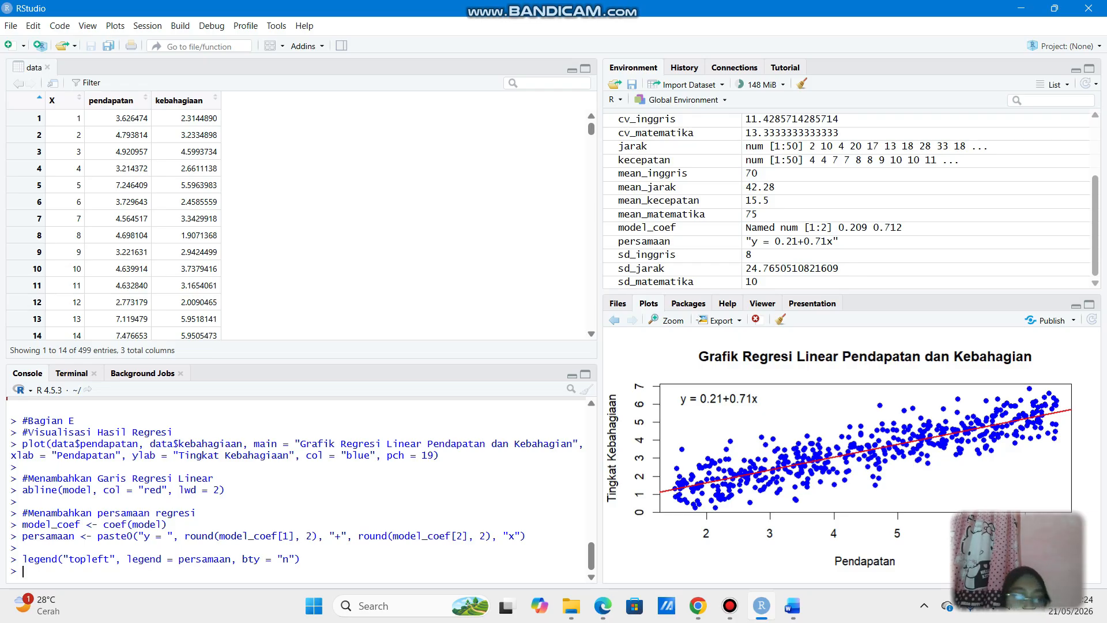
Leave a blank prompt line in the console and enter the comment #Bagian D.
{"action": "key", "text": "Return"}
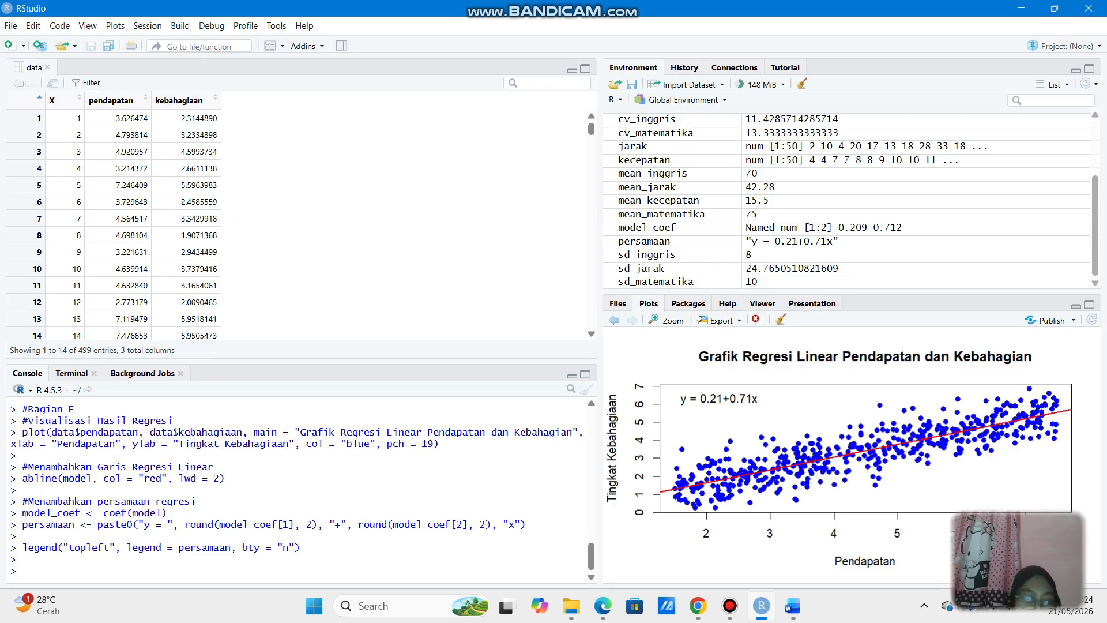
{"action": "type", "text": "#"}
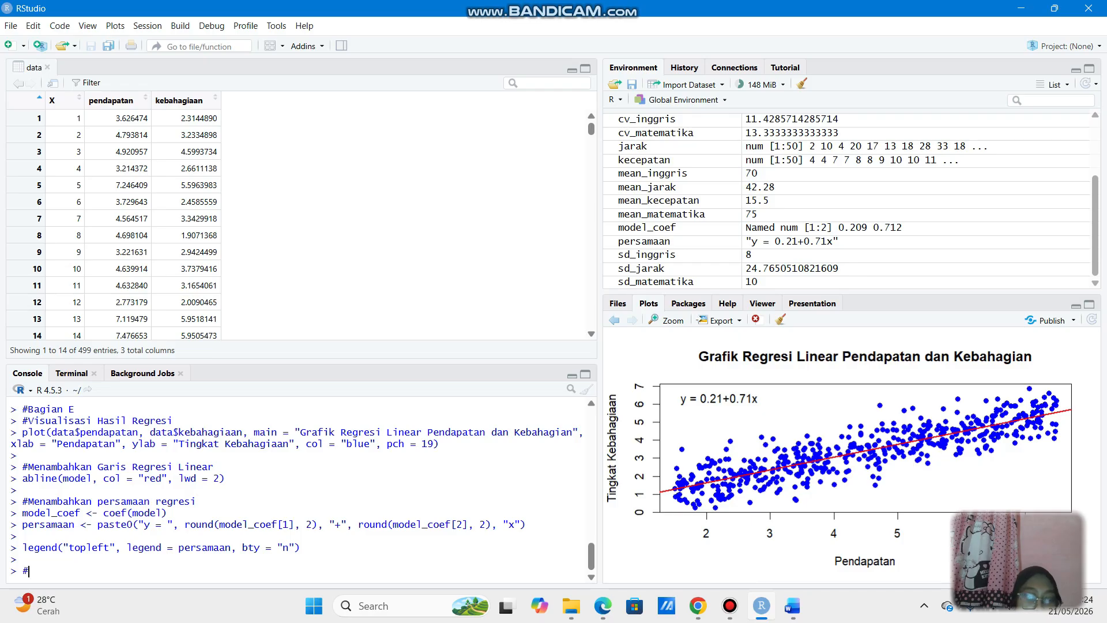
{"action": "type", "text": "Bag"}
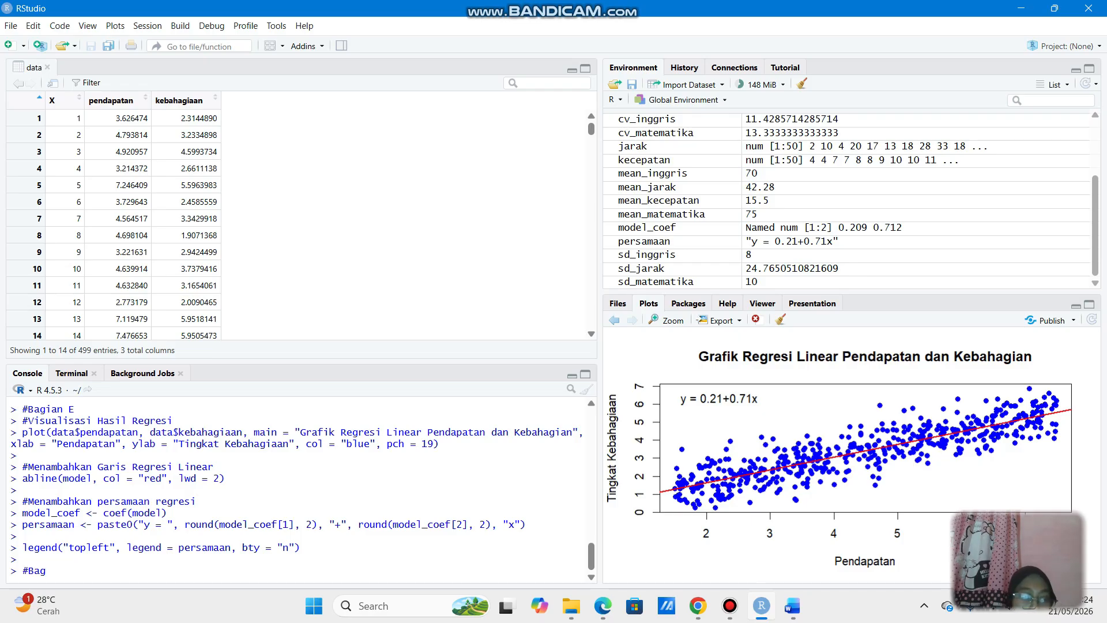
{"action": "type", "text": "ian"}
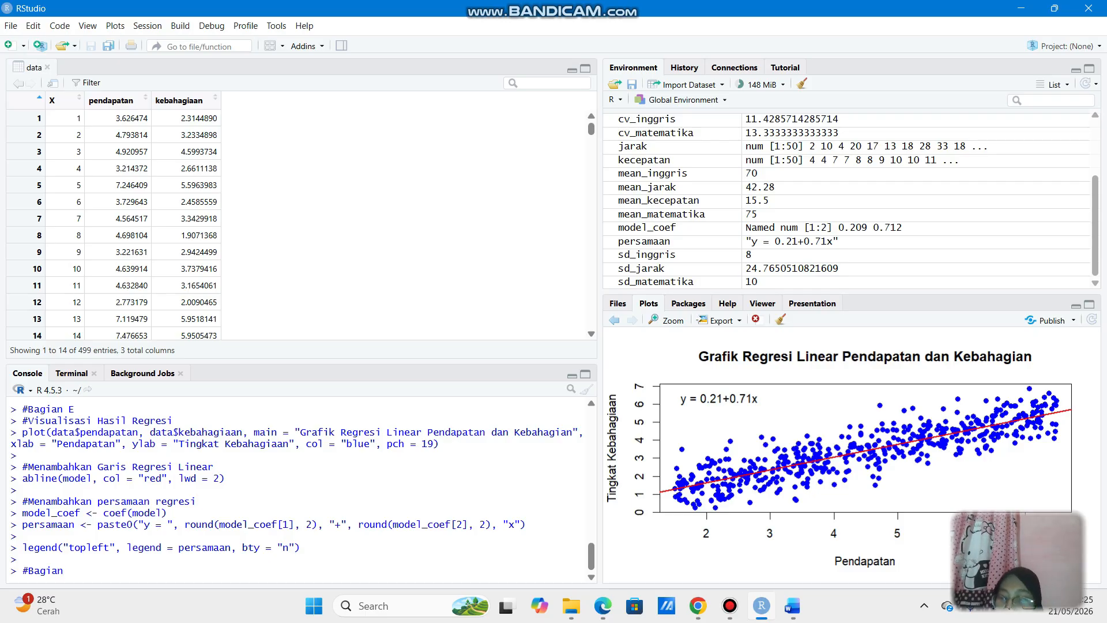
{"action": "left_click", "coordinate": [1019, 560]}
{"action": "left_click_drag", "start_coordinate": [1055, 519], "coordinate": [1022, 184]}
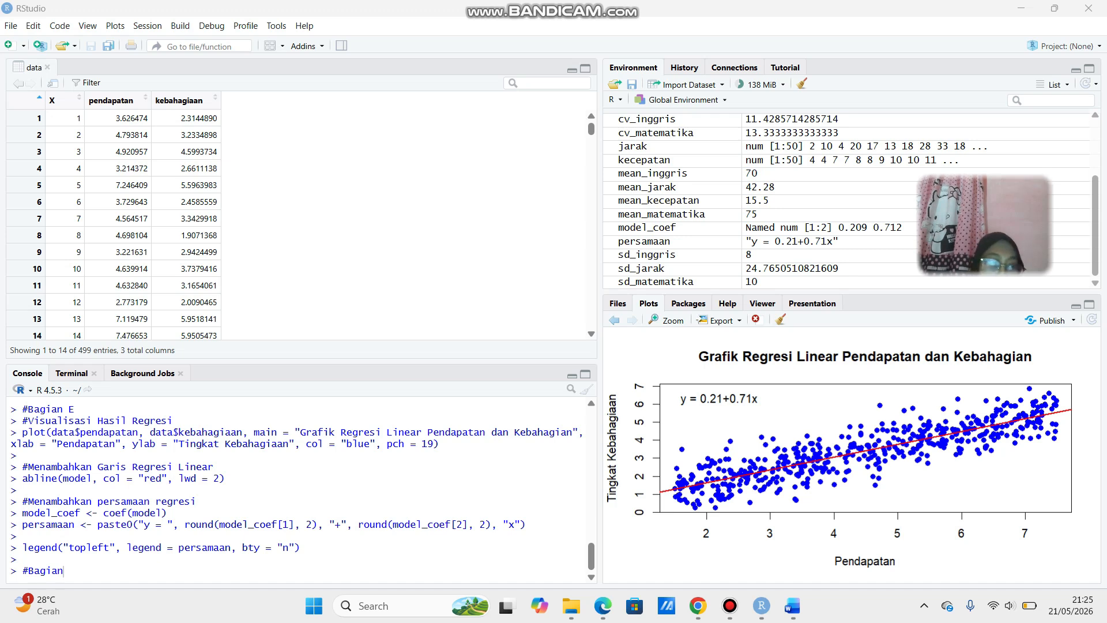
{"action": "left_click", "coordinate": [63, 570]}
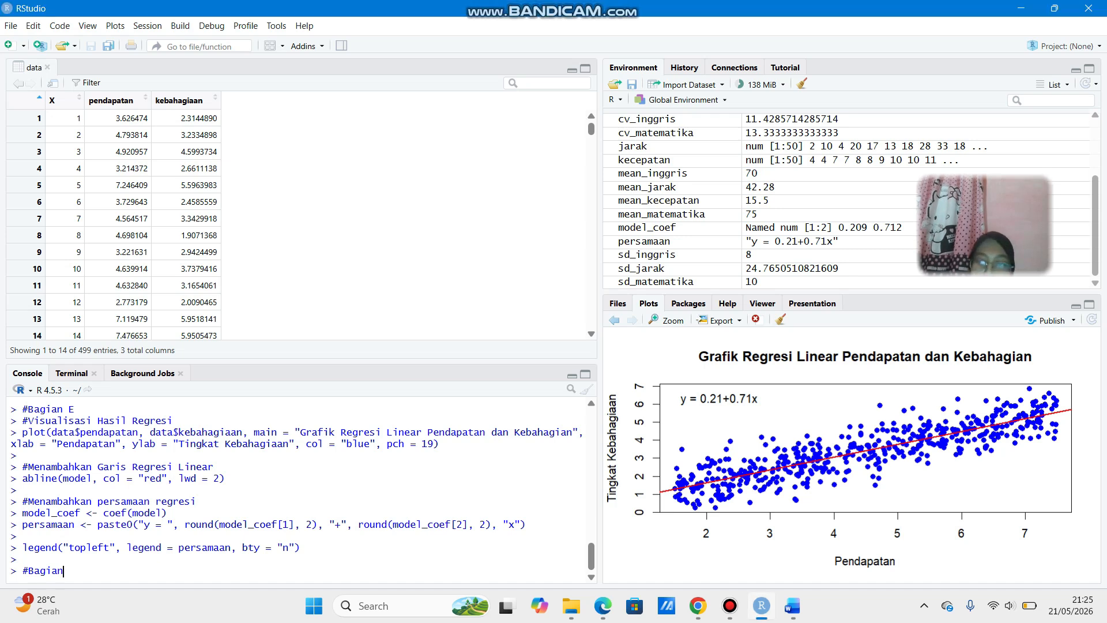
{"action": "type", "text": "D"}
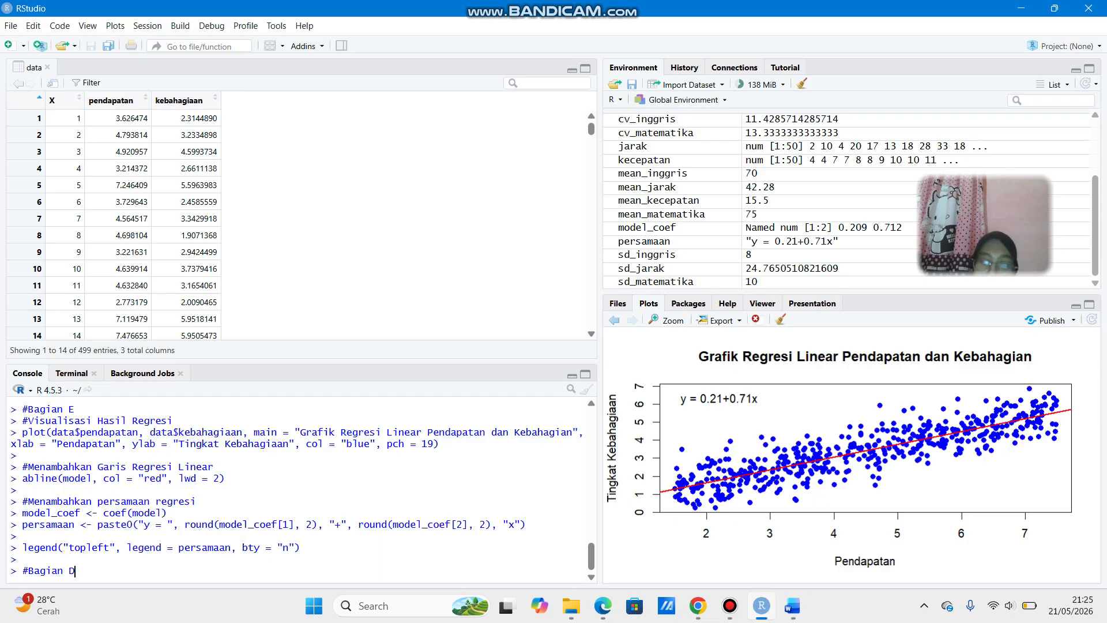
{"action": "key", "text": "Return"}
Run par(mfrow=c(2, 2)) to split the plotting area into a two-by-two grid.
{"action": "type", "text": "par"}
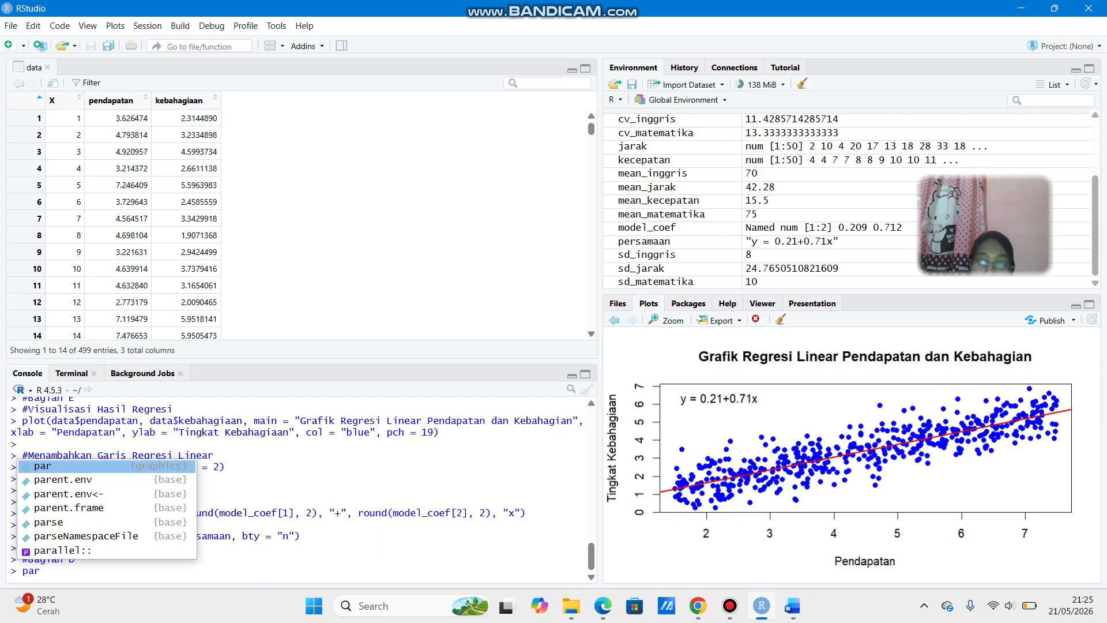
{"action": "key", "text": "Tab"}
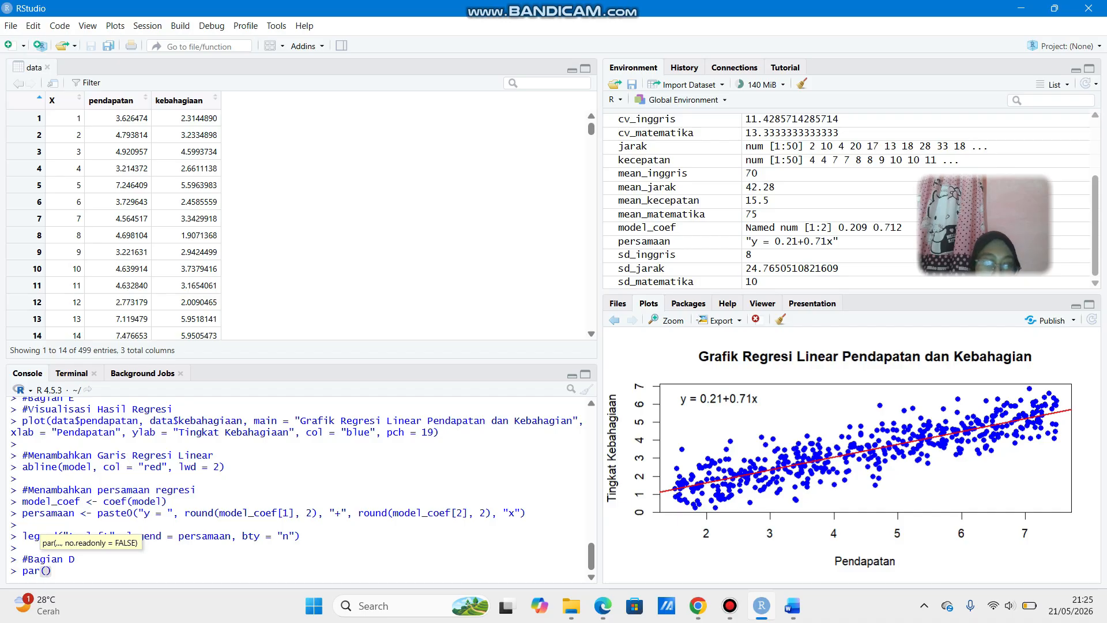
{"action": "type", "text": "mf"}
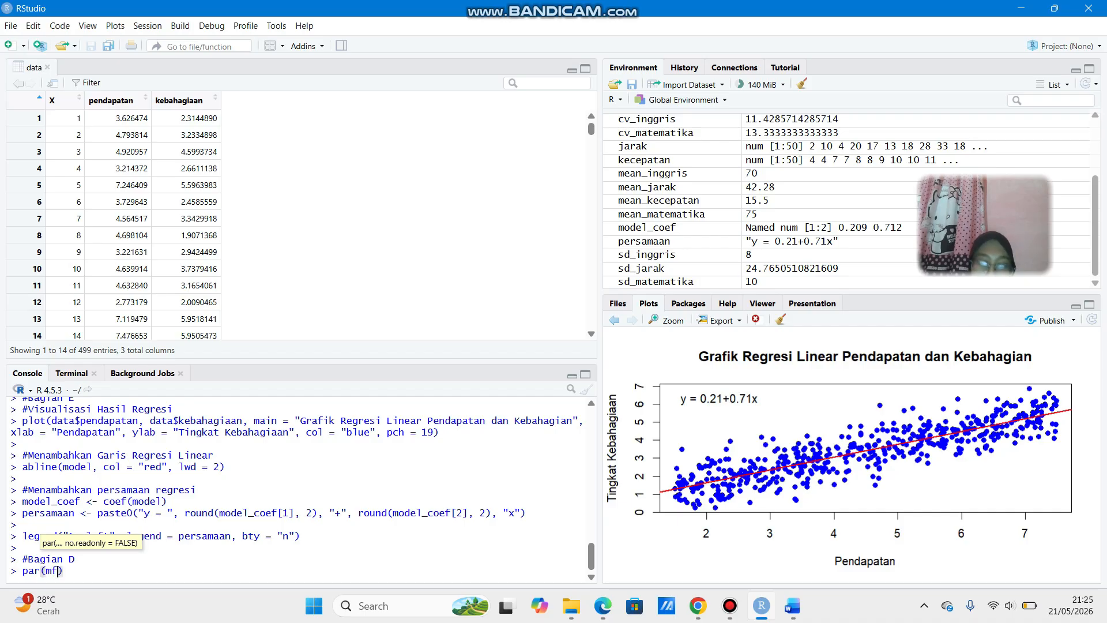
{"action": "type", "text": "row"}
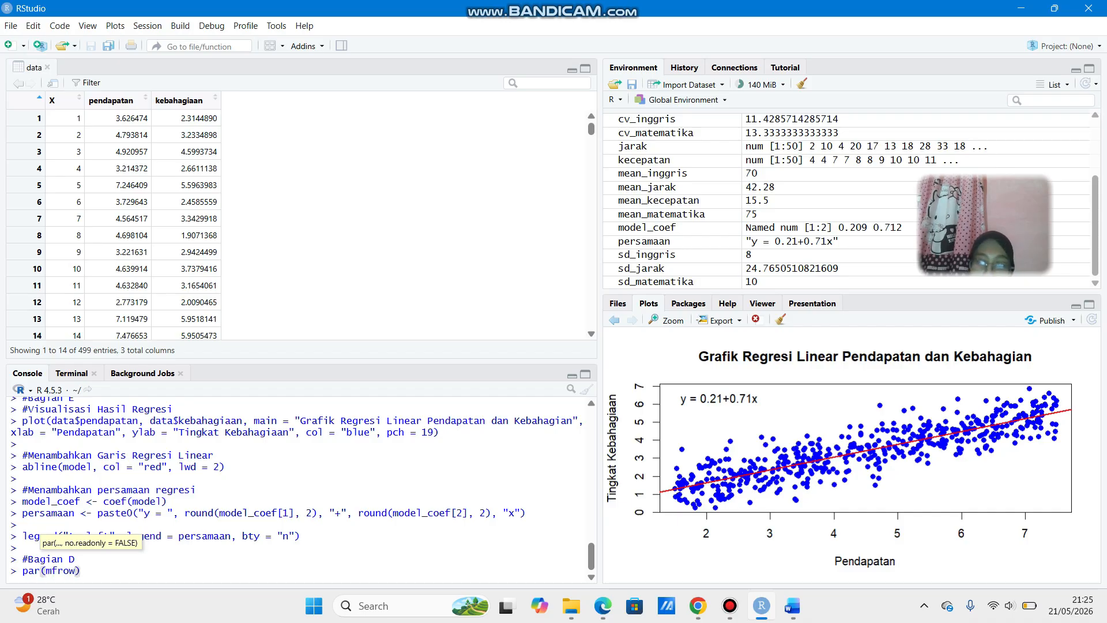
{"action": "type", "text": "=c"}
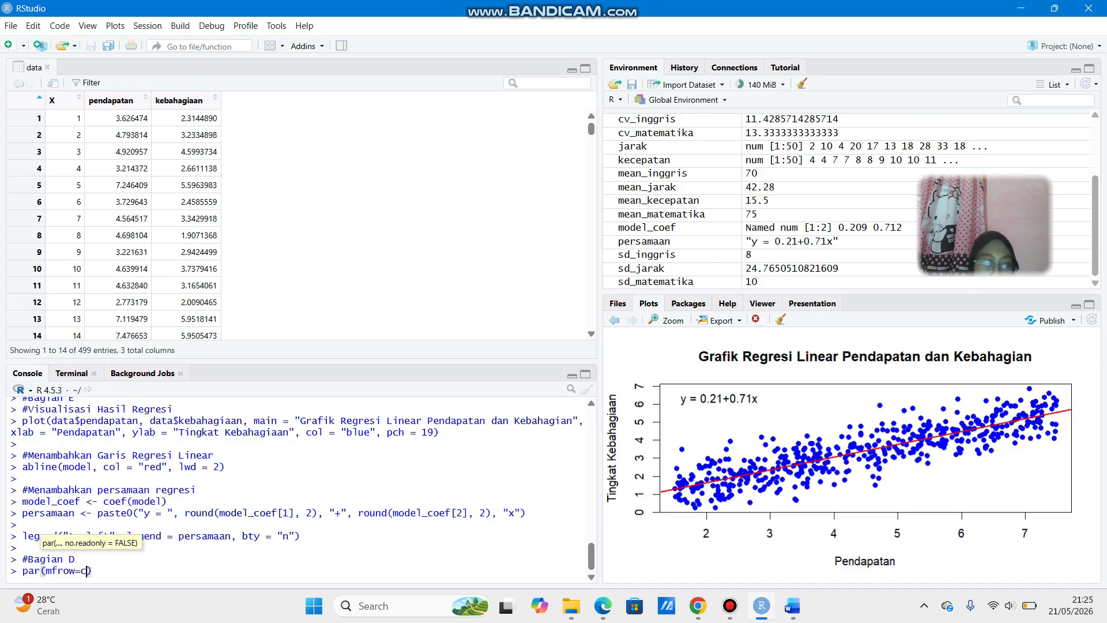
{"action": "type", "text": "(2"}
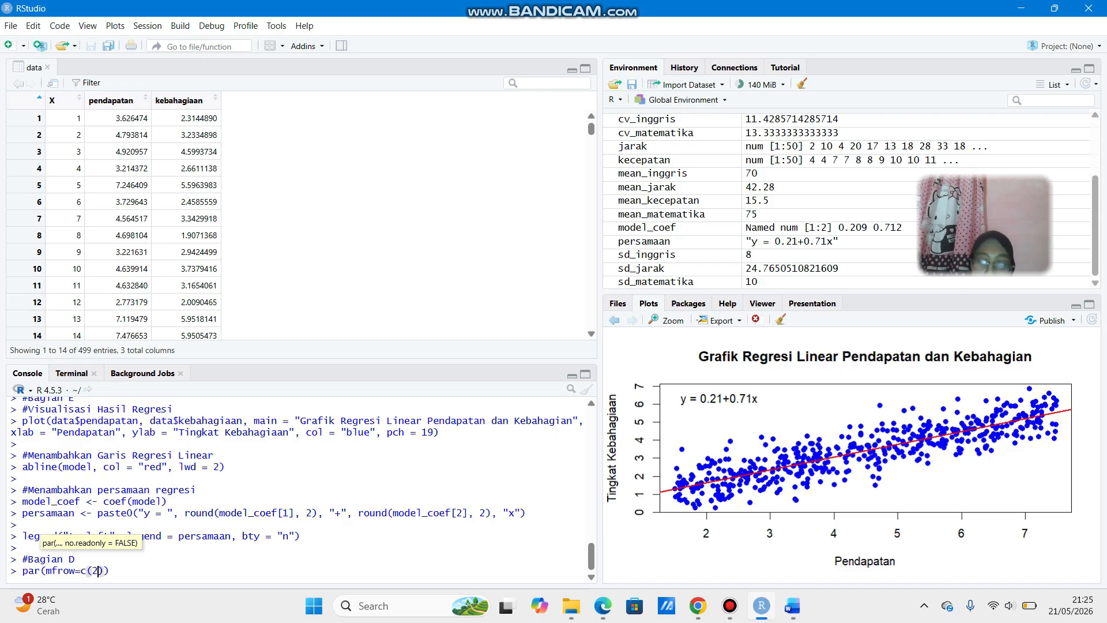
{"action": "type", "text": ", 2)"}
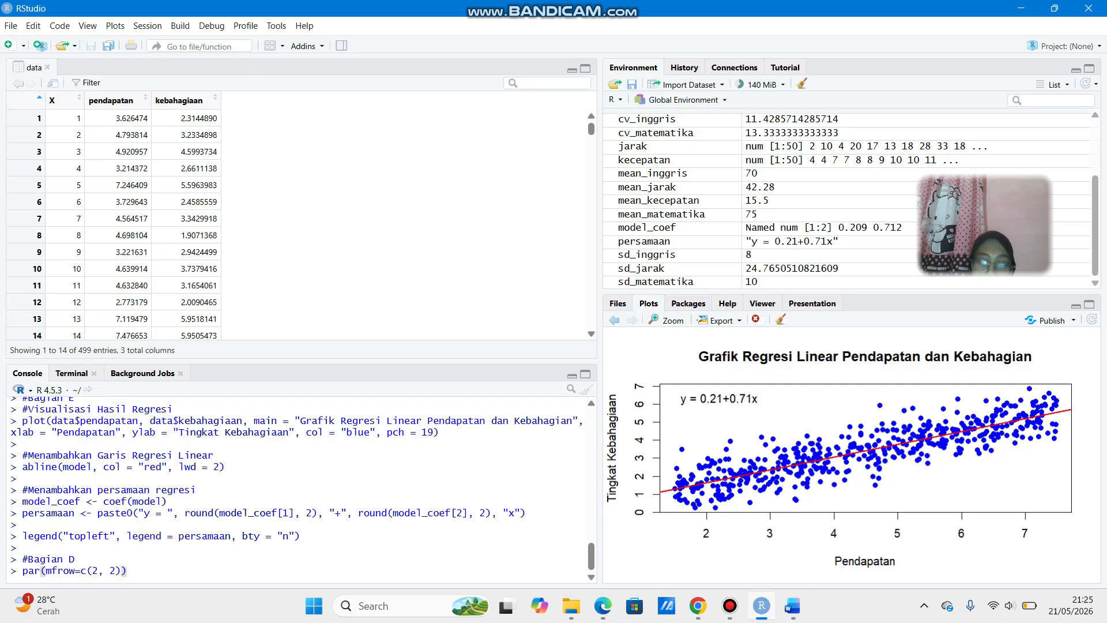
{"action": "key", "text": "Return"}
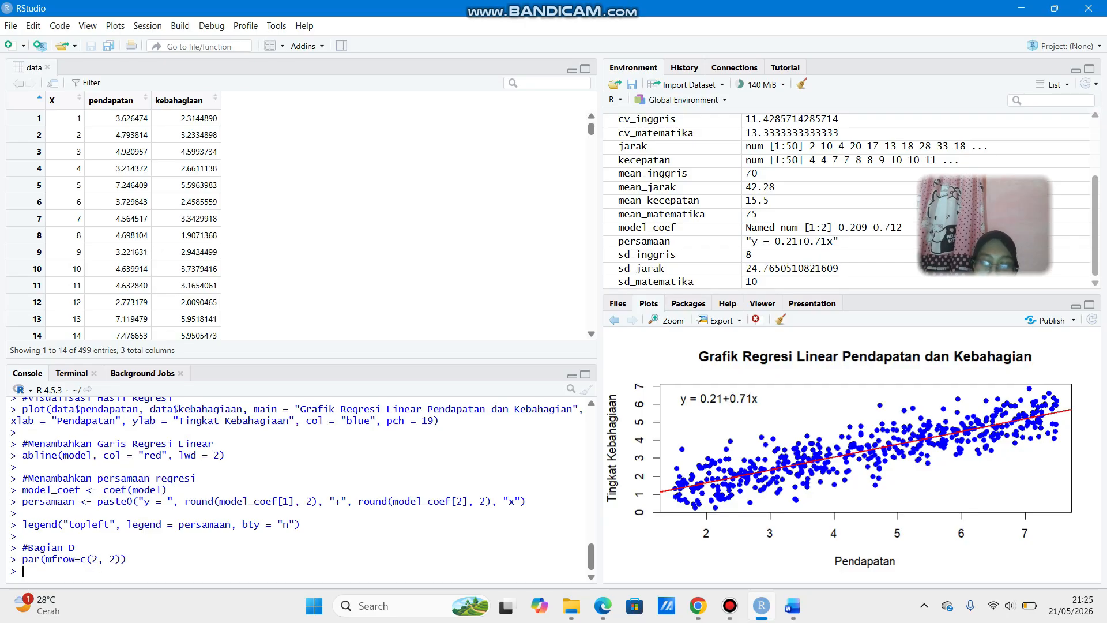
Run plot(model) to draw the regression model's diagnostic plots.
{"action": "type", "text": "plot"}
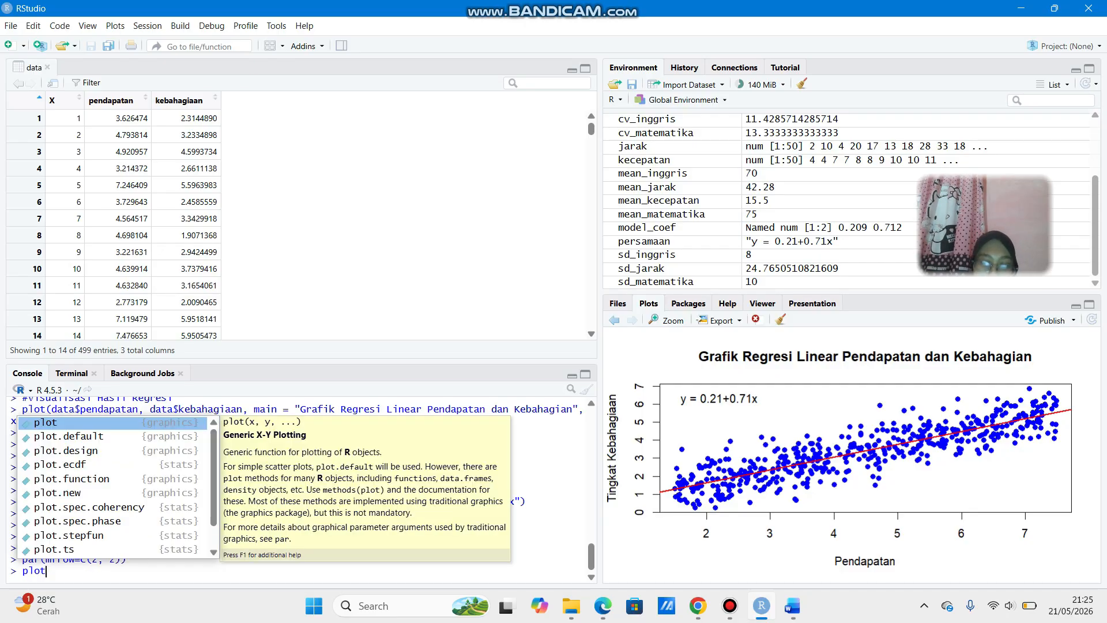
{"action": "type", "text": "(model"}
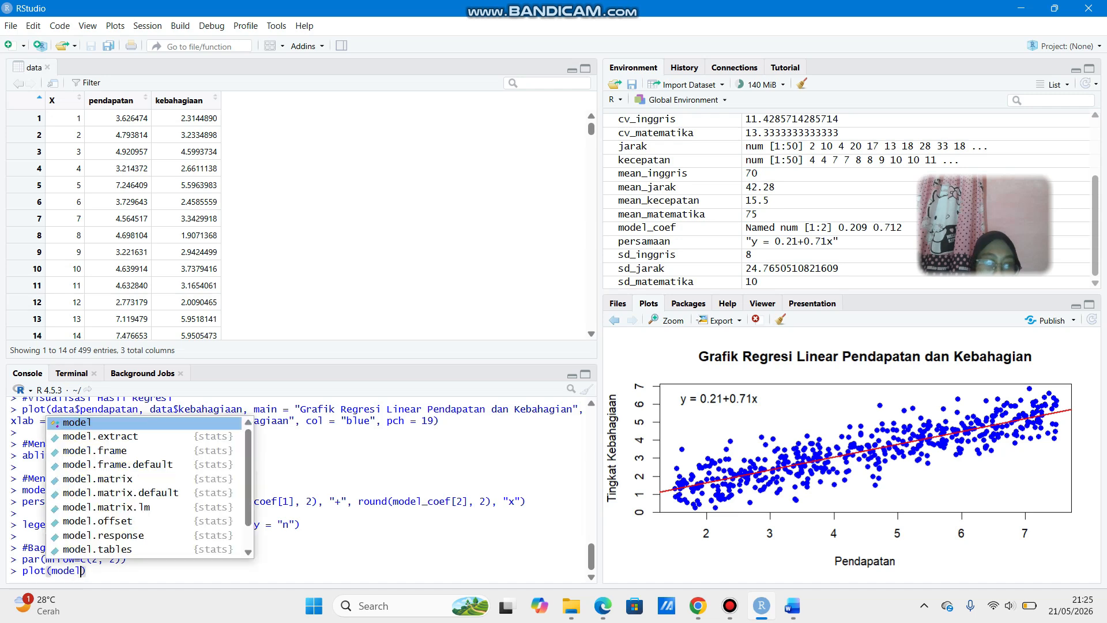
{"action": "key", "text": "Escape"}
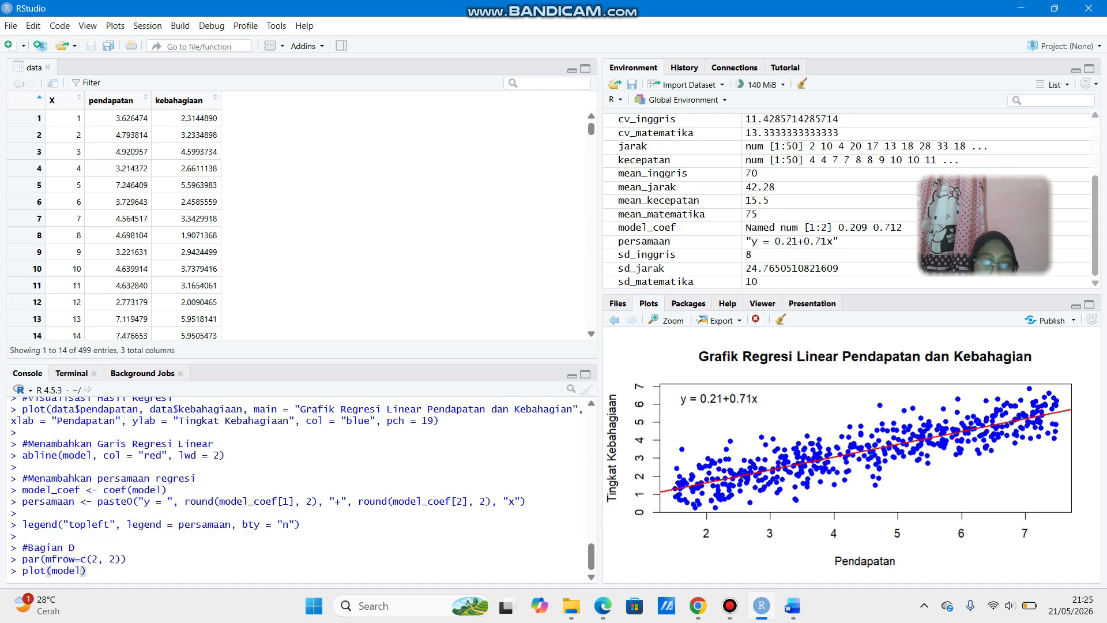
{"action": "key", "text": "Return"}
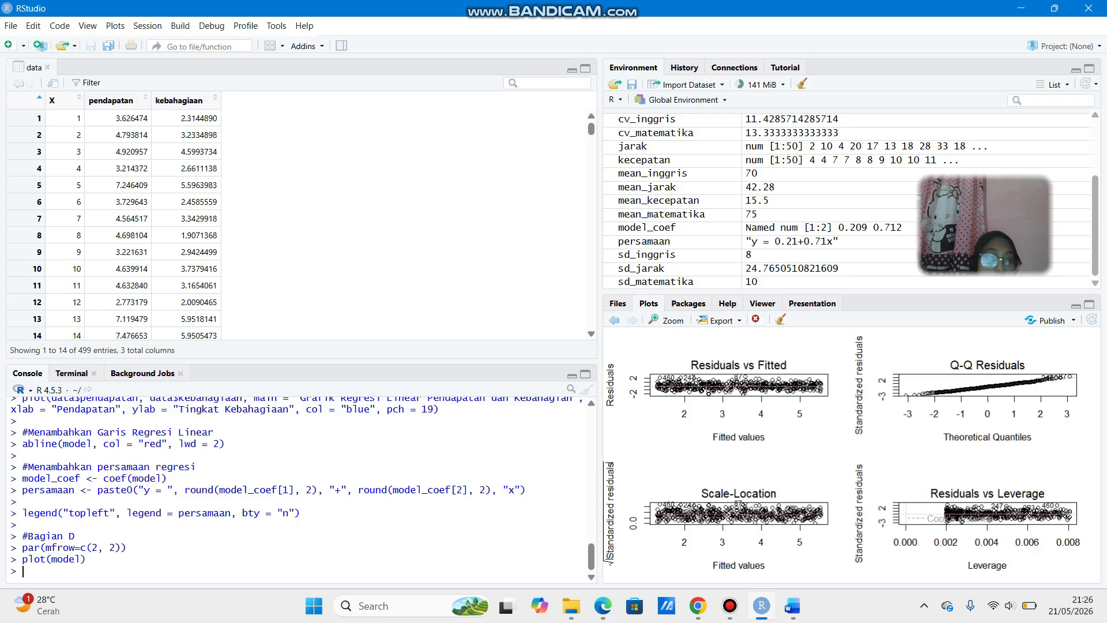
Copy the #Bagian D commands from the console and paste them into the Word document below the regression line screenshot.
{"action": "left_click_drag", "start_coordinate": [12, 535], "coordinate": [23, 571]}
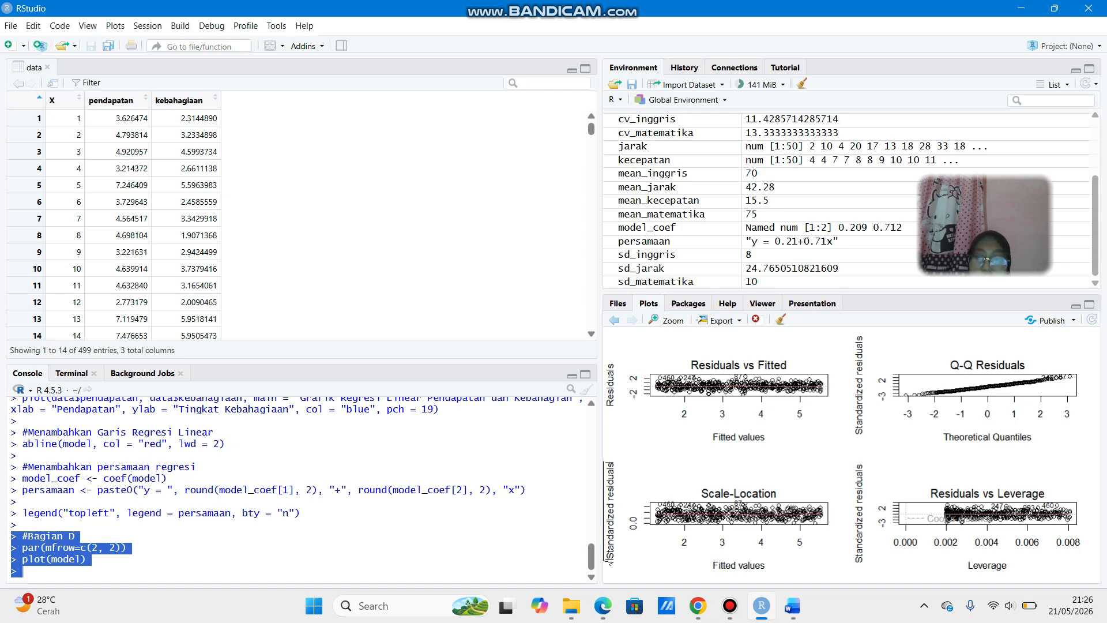
{"action": "left_click", "coordinate": [792, 606]}
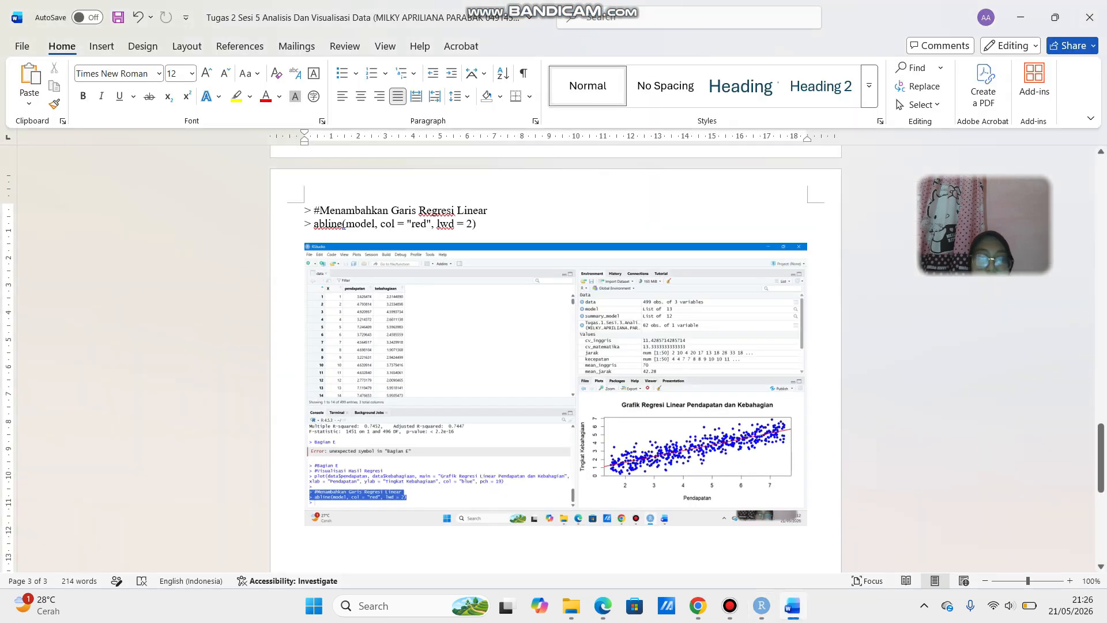
{"action": "left_click_drag", "start_coordinate": [1100, 459], "coordinate": [1100, 502]}
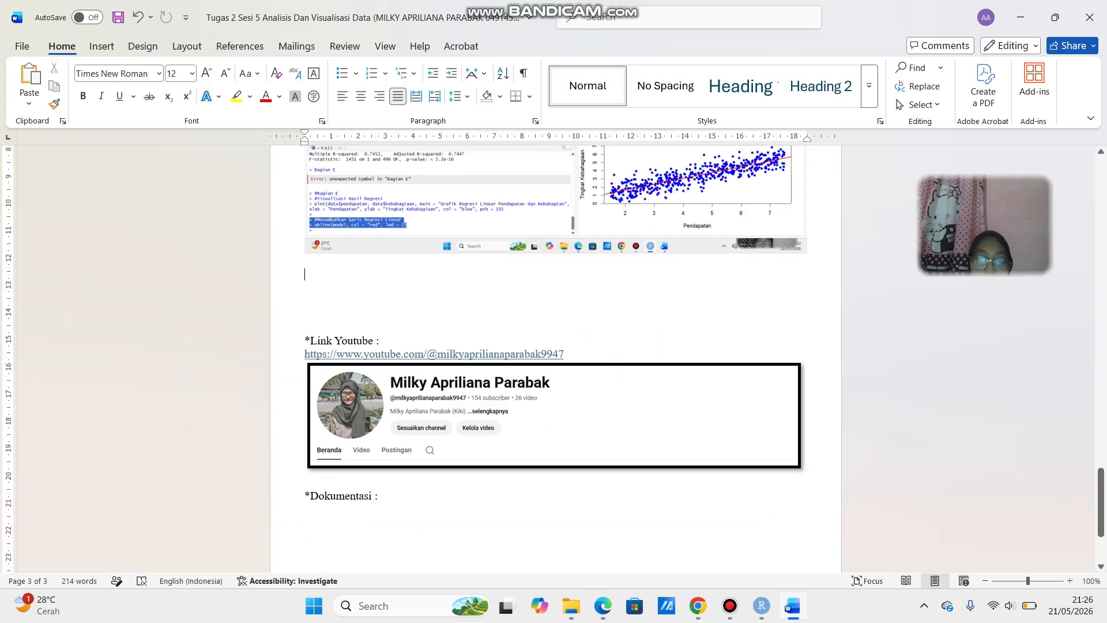
{"action": "type", "text": "> #Bagian D > par(mfrow=c(2, 2)) > plot(model)  >"}
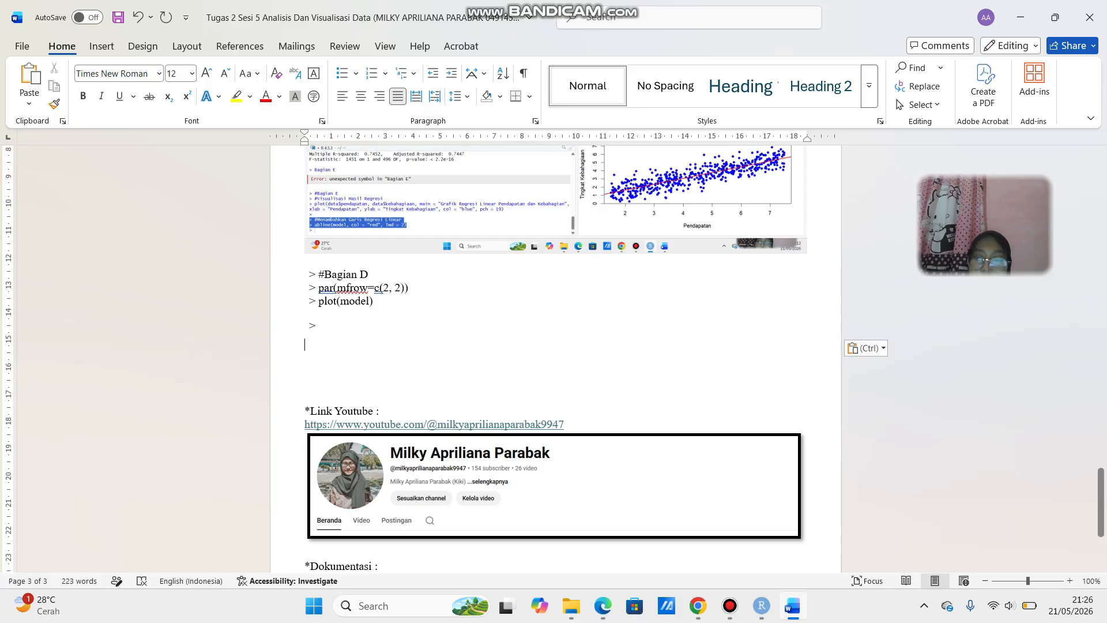
Switch back to RStudio and capture a full-screen screenshot of the #Bagian D commands with the diagnostic plots.
{"action": "left_click", "coordinate": [761, 605]}
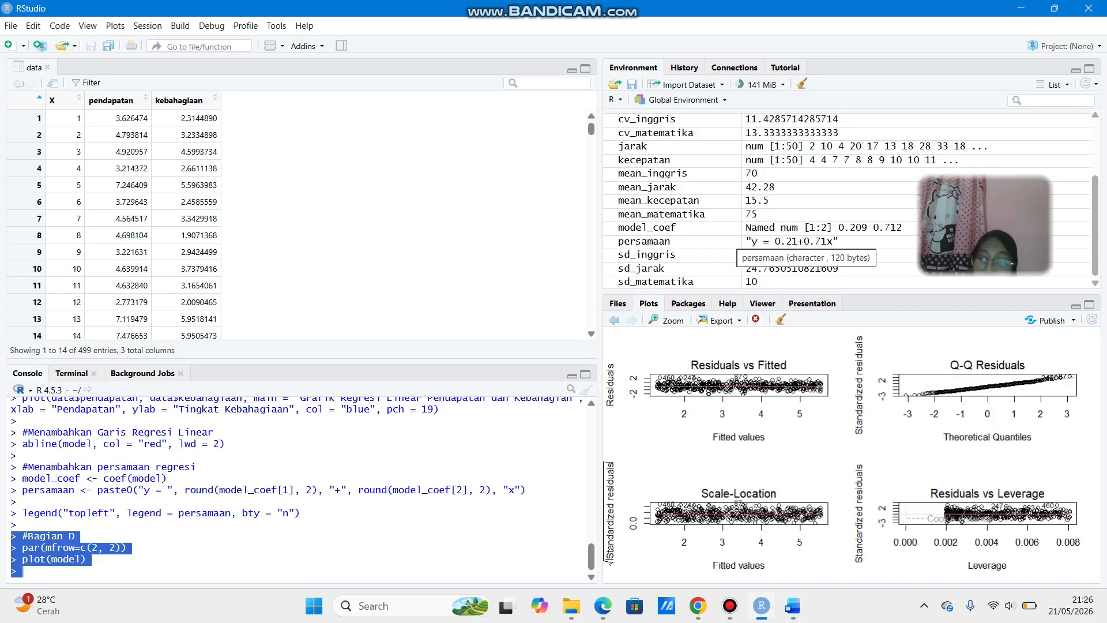
{"action": "key", "text": "super+Print"}
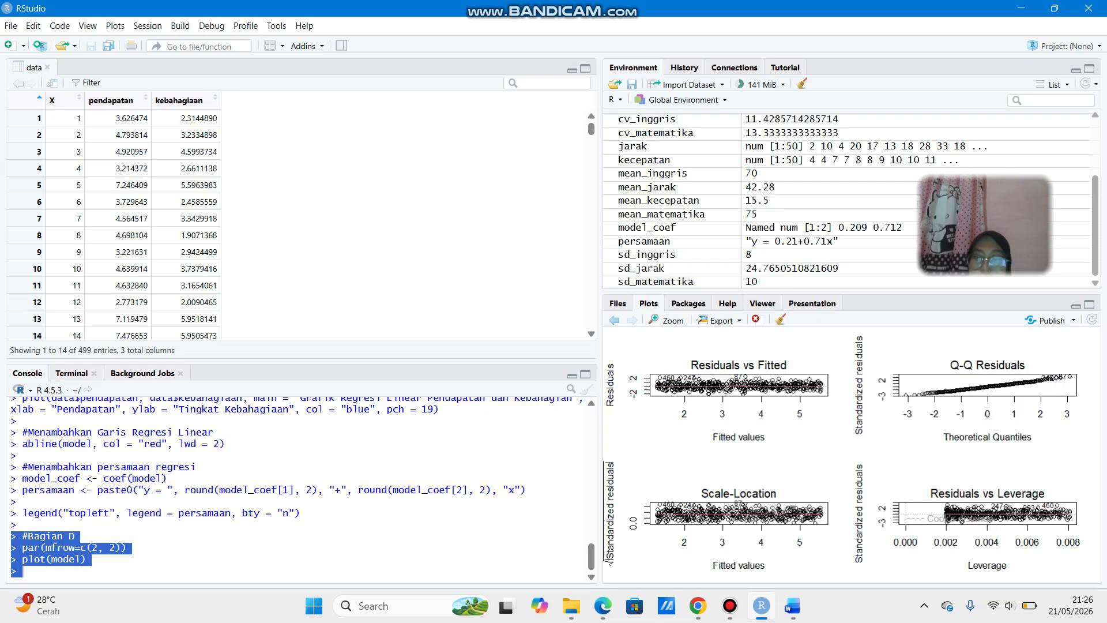